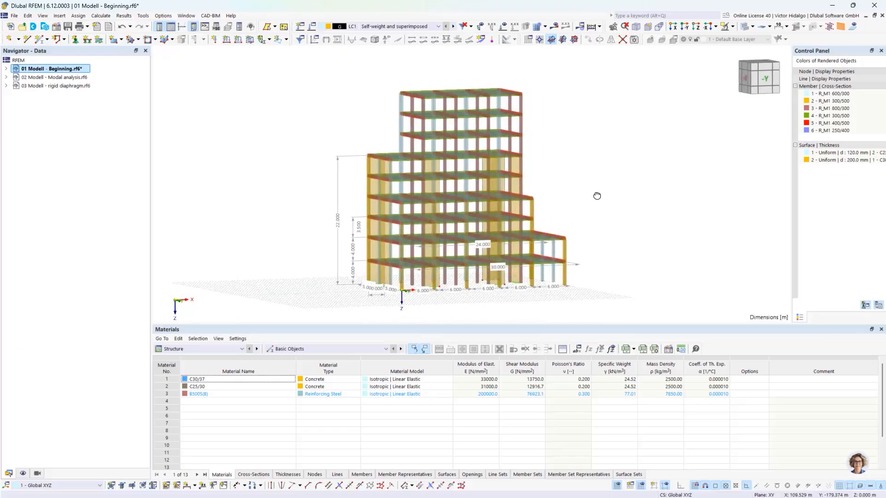
{"action": "scroll", "coordinate": [585, 255], "scroll_direction": "up", "scroll_amount": 2}
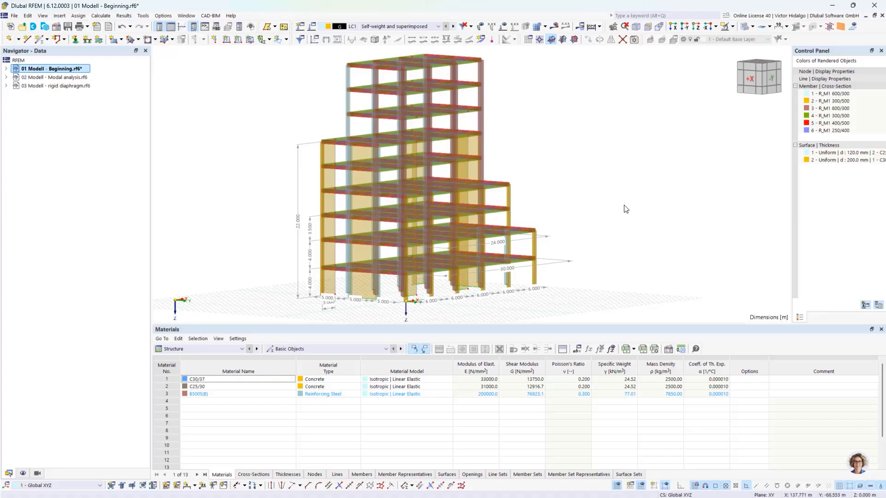
{"action": "middle_click_drag", "start_coordinate": [625, 208], "coordinate": [579, 220], "text": "ctrl"}
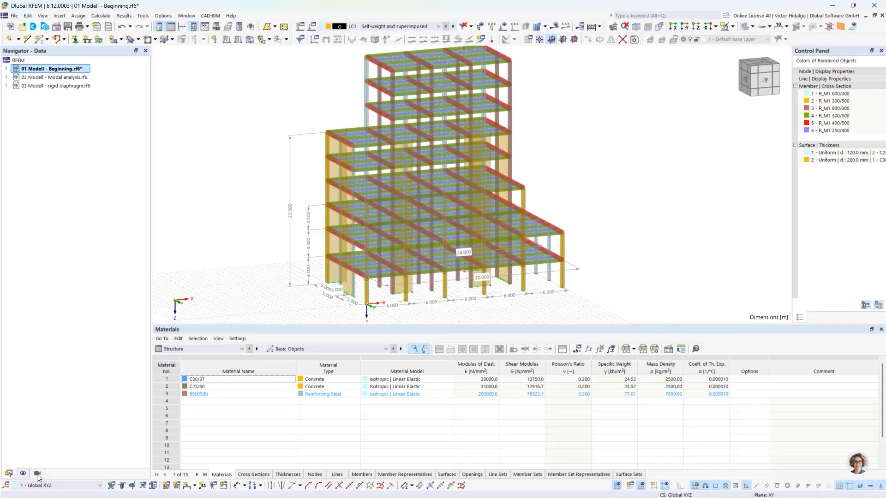
{"action": "middle_click_drag", "start_coordinate": [514, 220], "coordinate": [516, 222]}
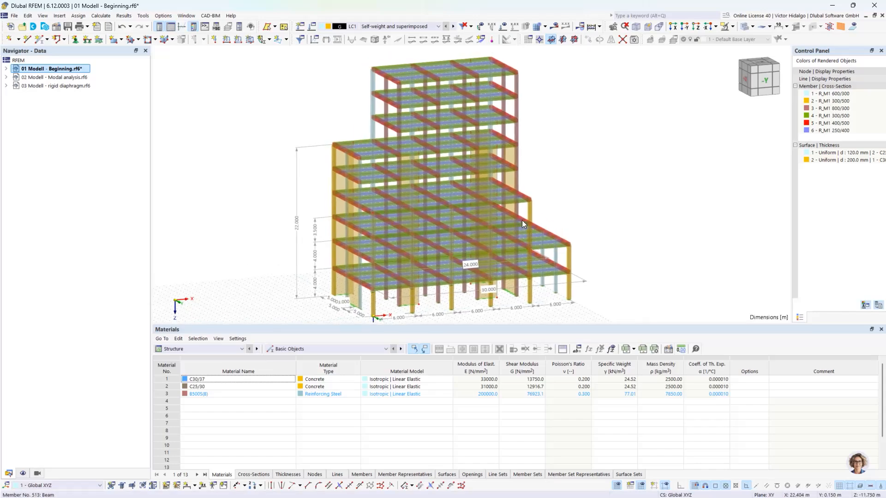
{"action": "scroll", "coordinate": [522, 220], "scroll_direction": "down", "scroll_amount": 1}
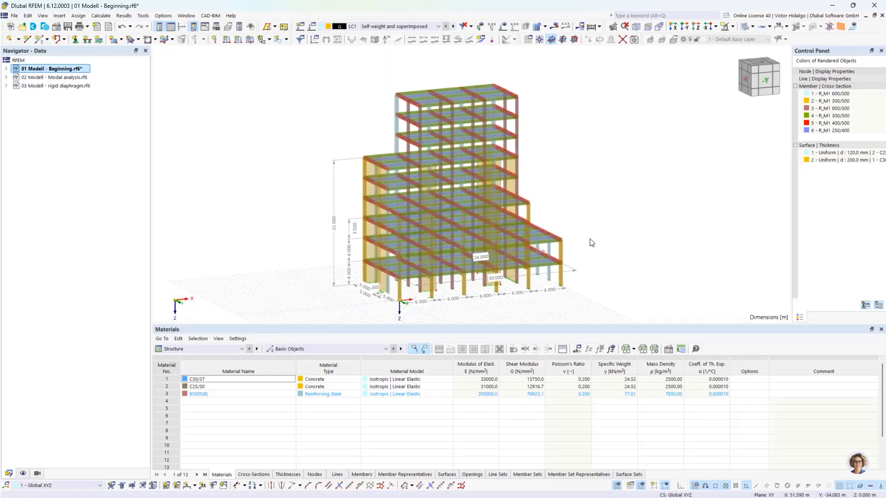
Show only the 200 mm thick surfaces (Surfaces by Thickness), then orbit to inspect the shear walls.
{"action": "left_click", "coordinate": [37, 473]}
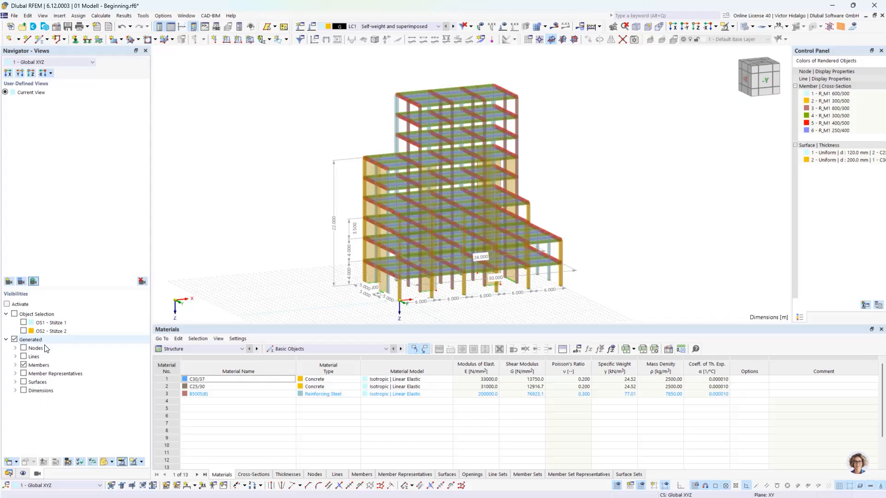
{"action": "left_click", "coordinate": [23, 365]}
{"action": "left_click", "coordinate": [16, 382]}
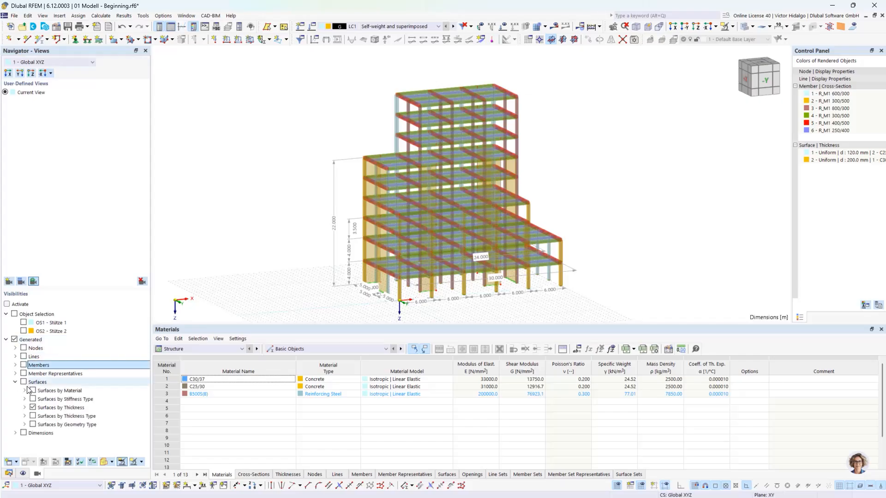
{"action": "left_click", "coordinate": [33, 408]}
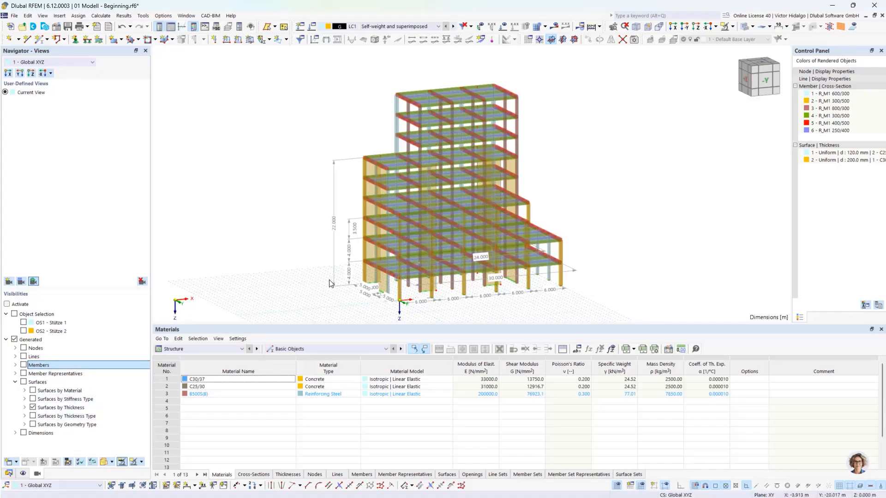
{"action": "left_click", "coordinate": [24, 408]}
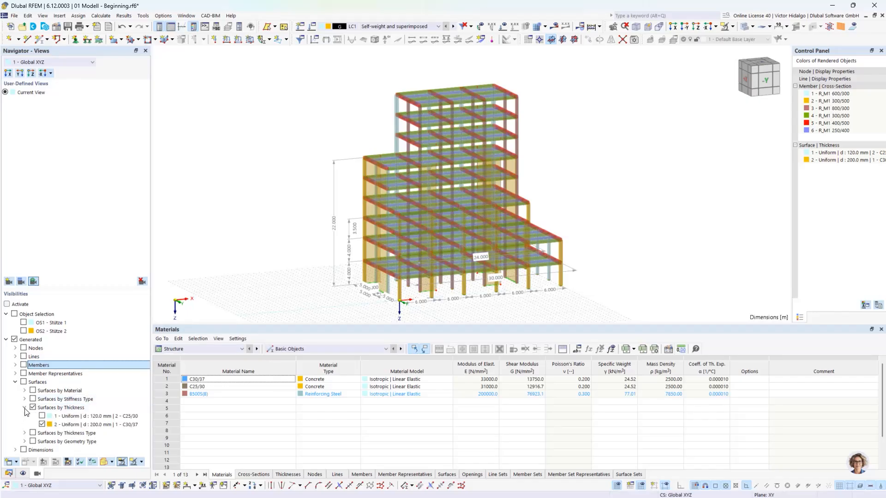
{"action": "left_click", "coordinate": [43, 425]}
{"action": "left_click", "coordinate": [42, 425]}
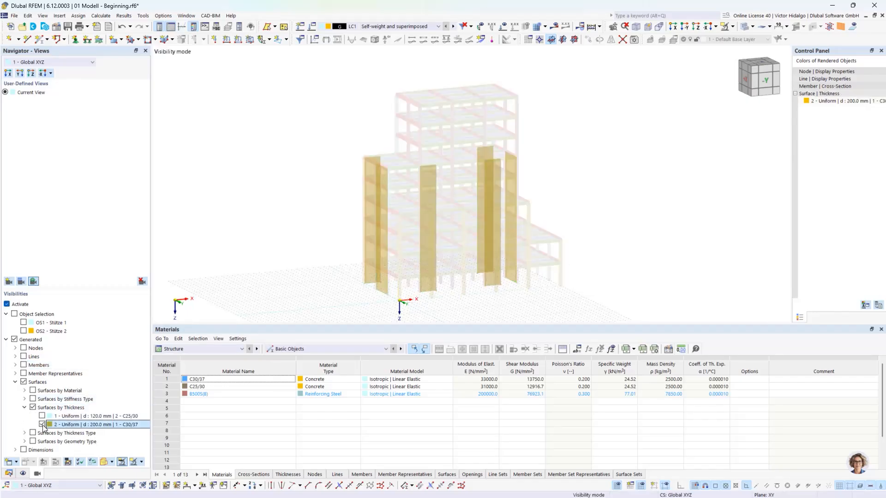
{"action": "middle_click_drag", "start_coordinate": [569, 211], "coordinate": [572, 245], "text": "ctrl"}
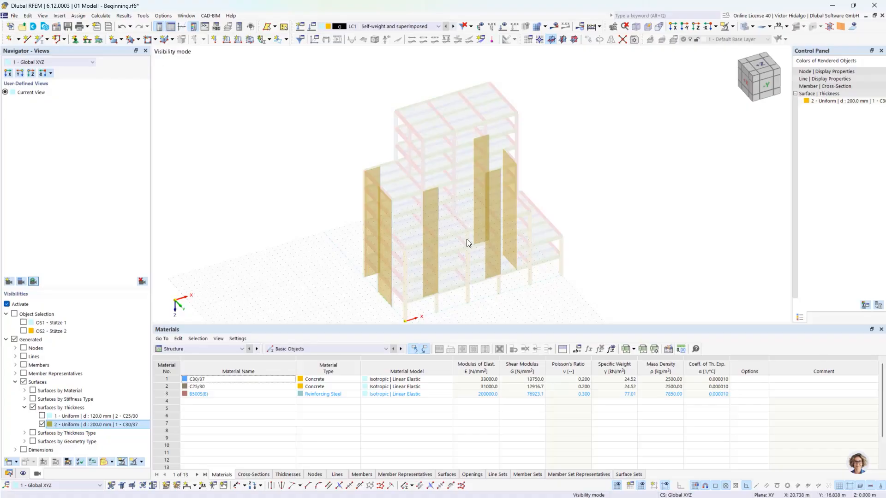
{"action": "middle_click_drag", "start_coordinate": [441, 212], "coordinate": [502, 92], "text": "ctrl"}
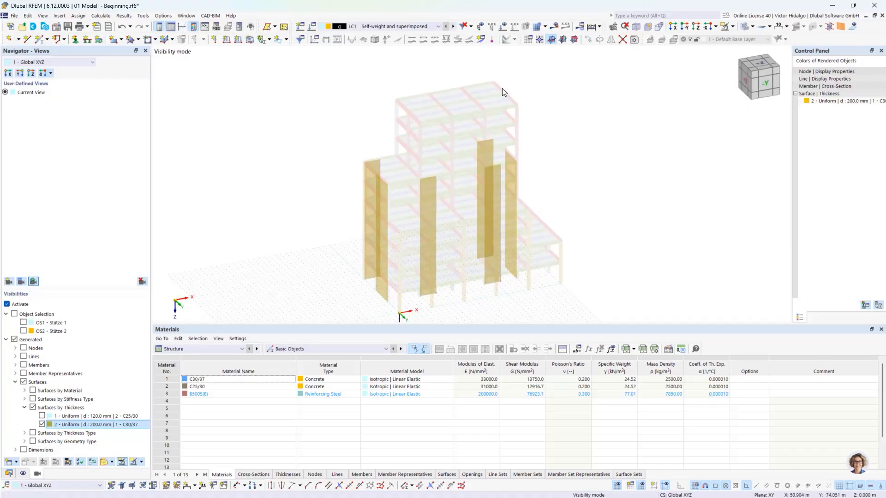
Cancel visibility mode so the whole building is shown again.
{"action": "left_click", "coordinate": [732, 27]}
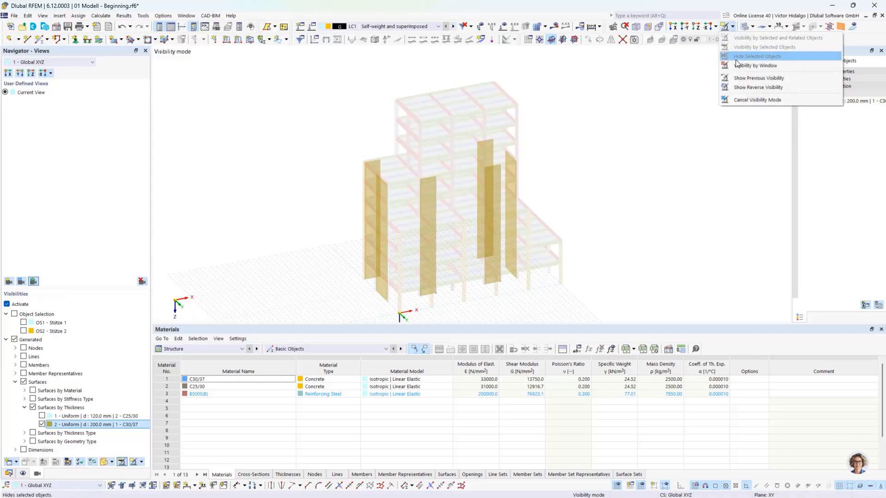
{"action": "left_click", "coordinate": [757, 100]}
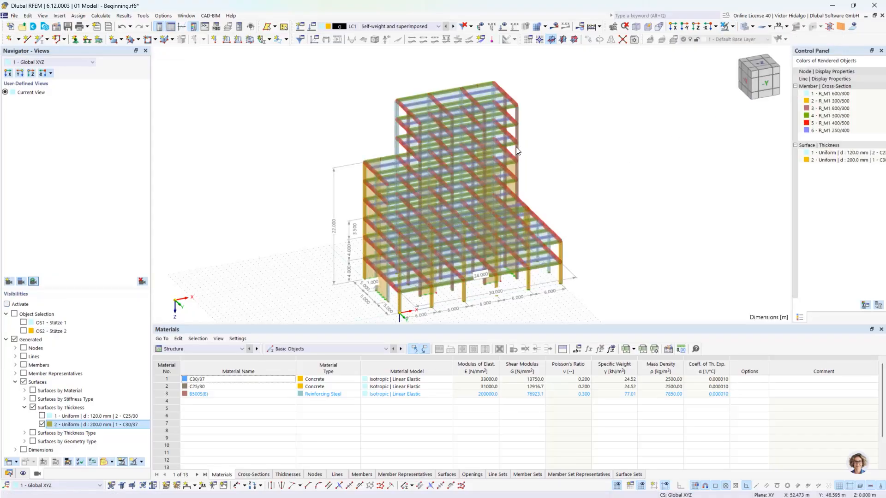
{"action": "middle_click_drag", "start_coordinate": [571, 173], "coordinate": [578, 165], "text": "ctrl"}
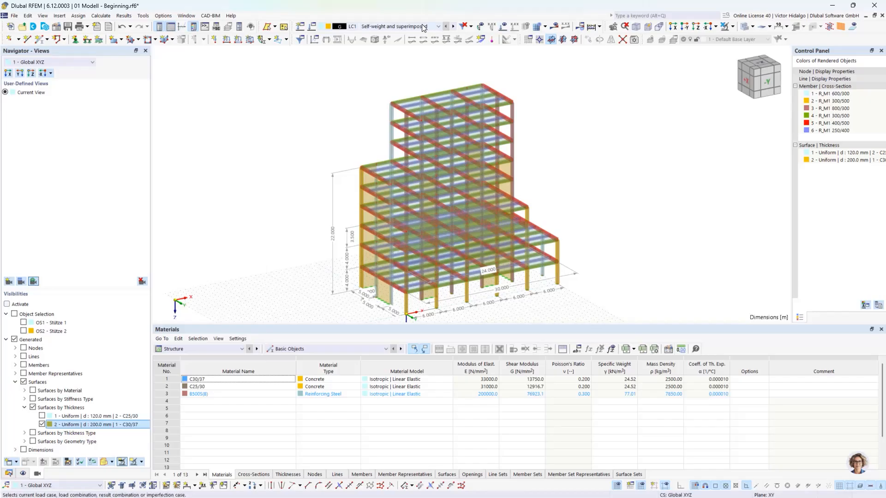
Display the loads of LC1 Self-weight and superimposed on the model.
{"action": "left_click", "coordinate": [400, 27]}
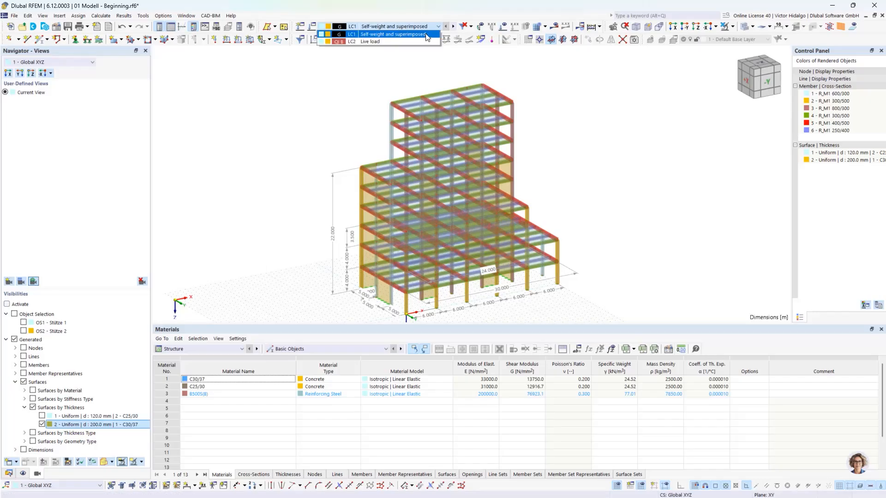
{"action": "left_click", "coordinate": [401, 35]}
{"action": "left_click", "coordinate": [504, 26]}
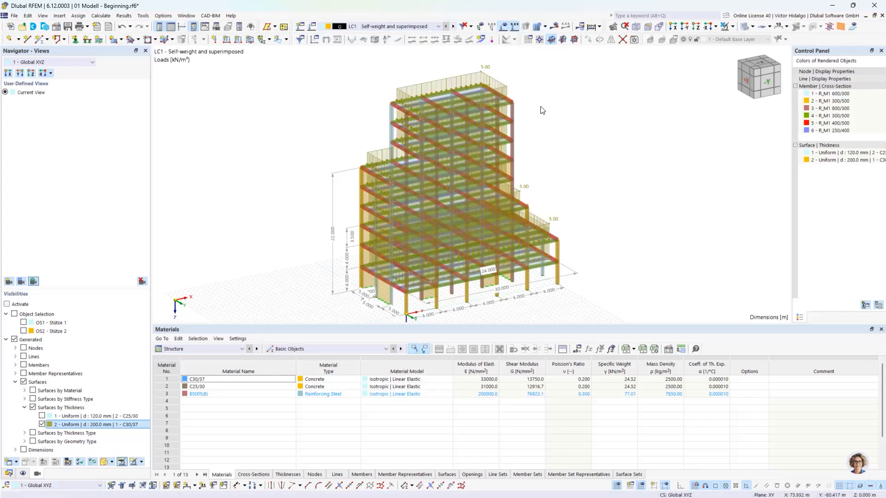
{"action": "middle_click_drag", "start_coordinate": [592, 202], "coordinate": [574, 180], "text": "ctrl"}
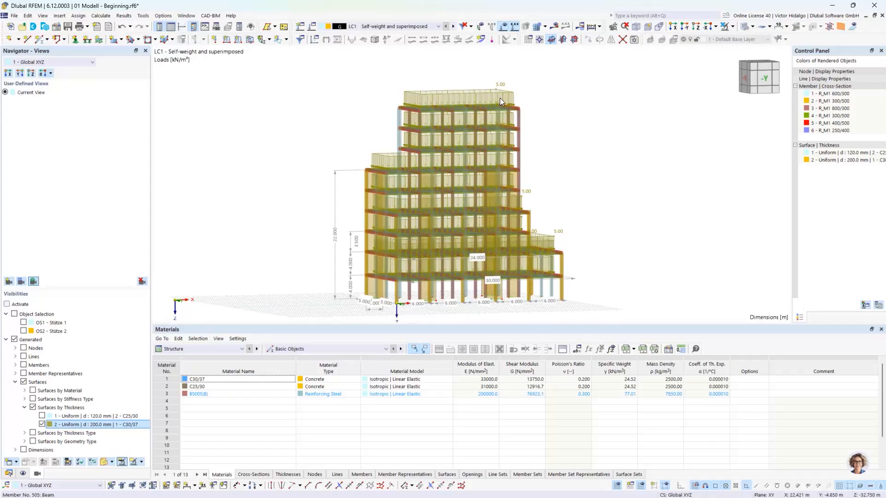
Switch the displayed loads to LC2 Live load, showing the 2.00 kN/m² slab loads.
{"action": "left_click", "coordinate": [454, 27]}
{"action": "middle_click_drag", "start_coordinate": [553, 189], "coordinate": [546, 184], "text": "ctrl"}
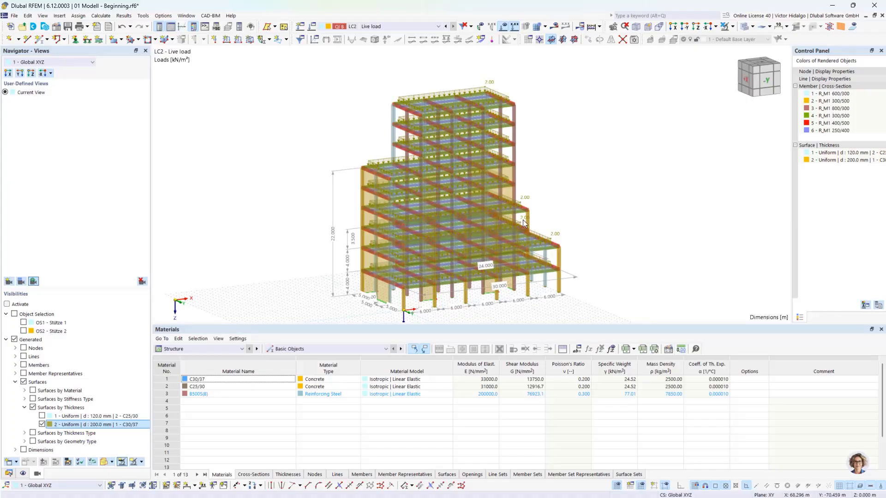
{"action": "scroll", "coordinate": [384, 265], "scroll_direction": "up", "scroll_amount": 5}
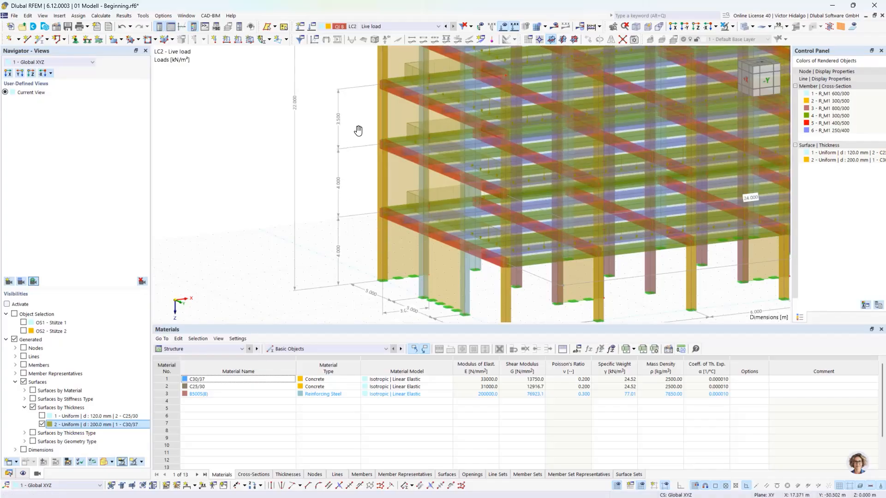
{"action": "scroll", "coordinate": [343, 177], "scroll_direction": "up", "scroll_amount": 2}
{"action": "scroll", "coordinate": [344, 178], "scroll_direction": "down", "scroll_amount": 4}
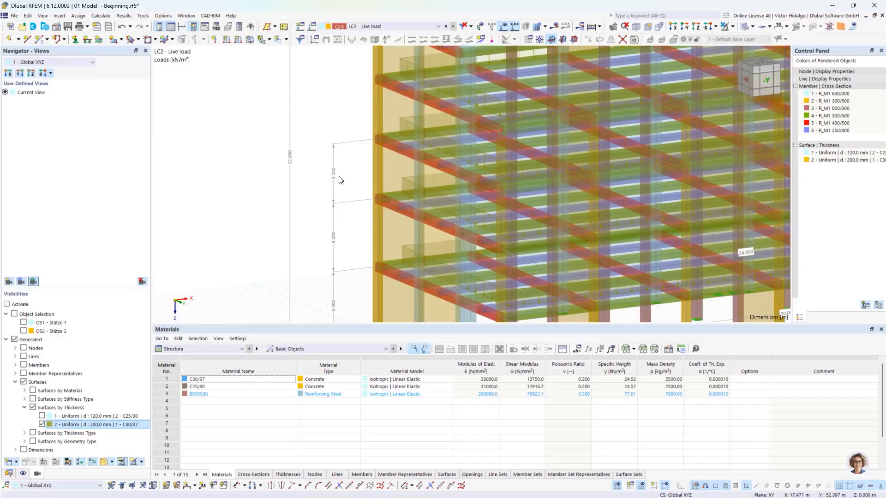
{"action": "scroll", "coordinate": [349, 172], "scroll_direction": "up", "scroll_amount": 1}
{"action": "scroll", "coordinate": [365, 174], "scroll_direction": "up", "scroll_amount": 1}
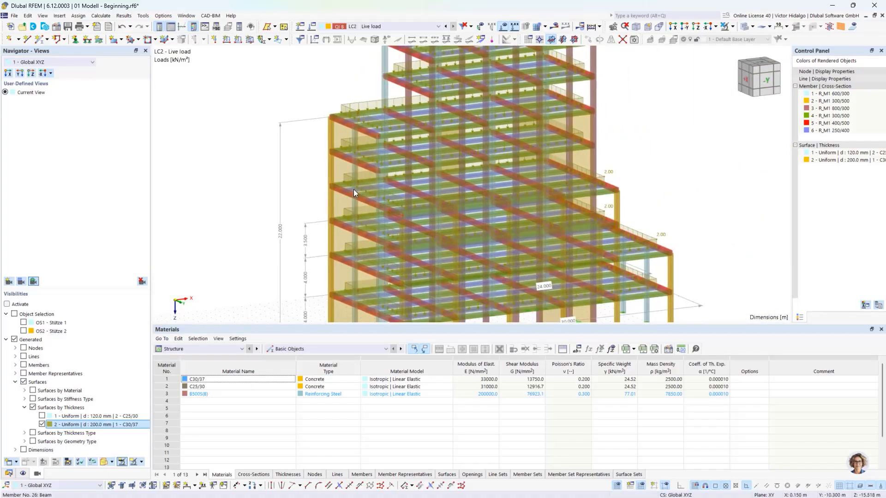
{"action": "scroll", "coordinate": [369, 175], "scroll_direction": "down", "scroll_amount": 1}
{"action": "scroll", "coordinate": [386, 180], "scroll_direction": "down", "scroll_amount": 1}
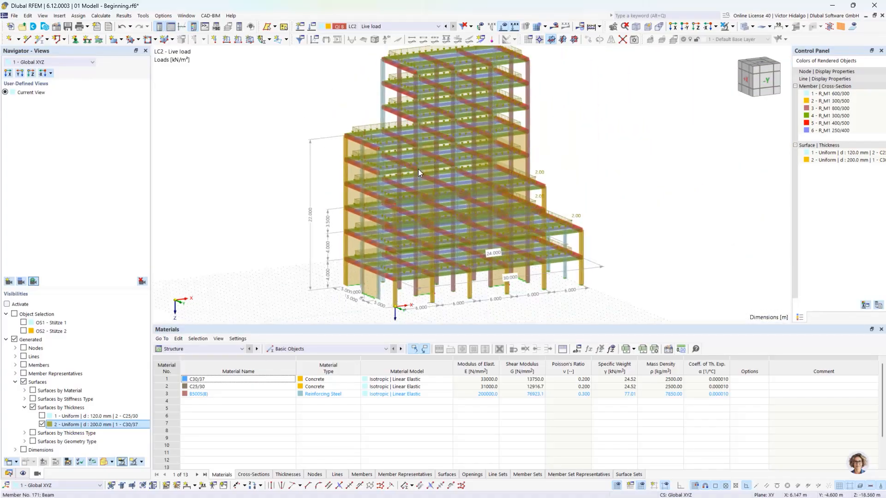
{"action": "scroll", "coordinate": [383, 167], "scroll_direction": "down", "scroll_amount": 1}
{"action": "middle_click_drag", "start_coordinate": [397, 162], "coordinate": [403, 174]}
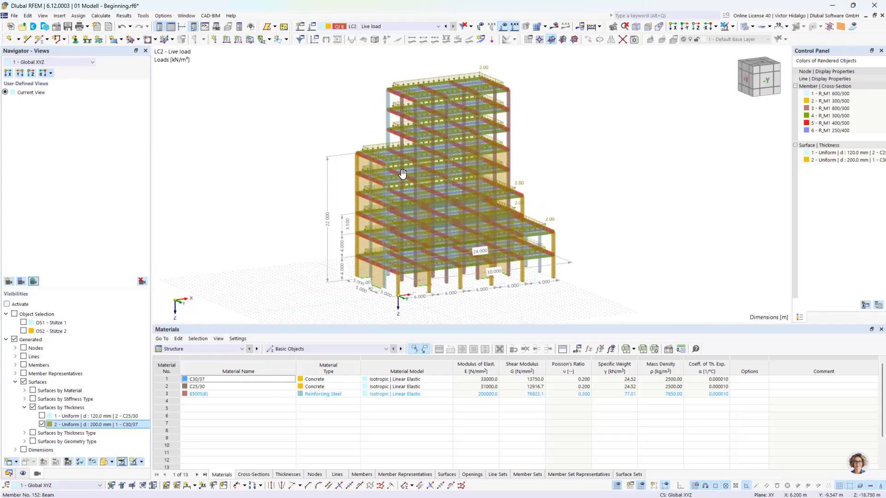
{"action": "scroll", "coordinate": [404, 175], "scroll_direction": "up", "scroll_amount": 1}
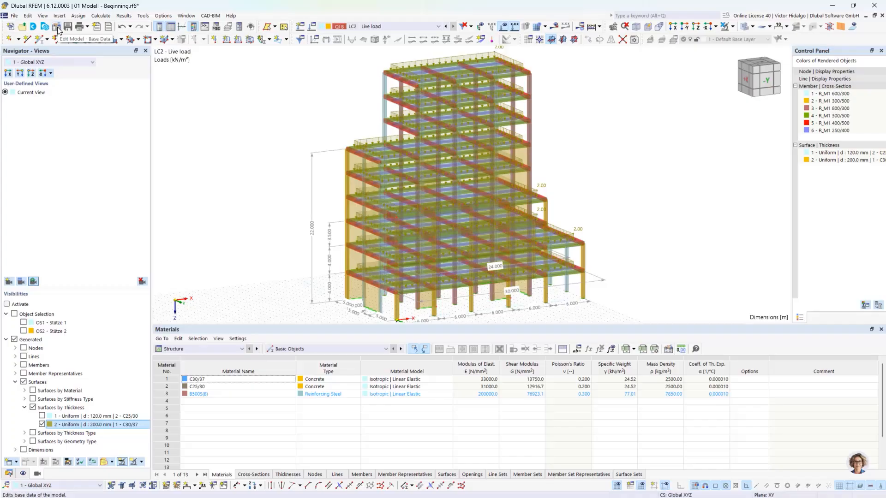
In the model base data, activate the Response Spectrum add-on alongside Modal Analysis.
{"action": "double_click", "coordinate": [167, 127]}
{"action": "left_click", "coordinate": [236, 48]}
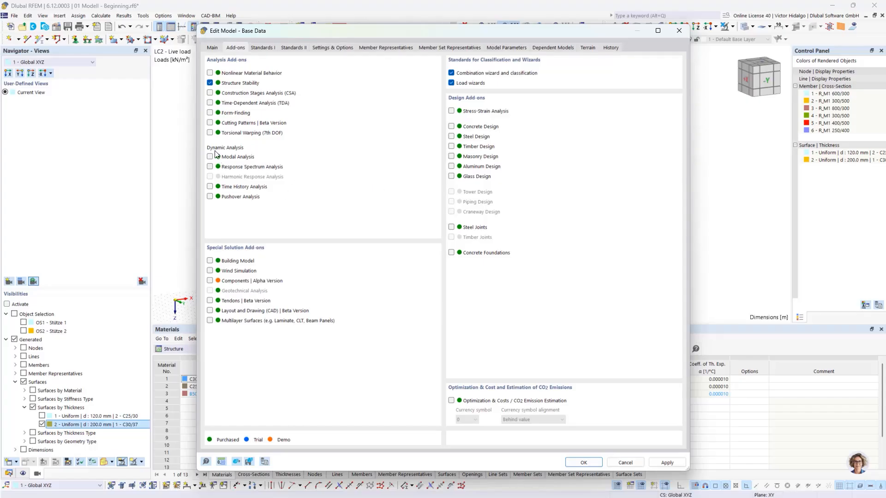
{"action": "left_click", "coordinate": [211, 167]}
{"action": "left_click", "coordinate": [451, 147]}
{"action": "left_click", "coordinate": [452, 148]}
Check the standards (EN 1998 for dynamic analysis) and confirm the base data.
{"action": "left_click", "coordinate": [261, 49]}
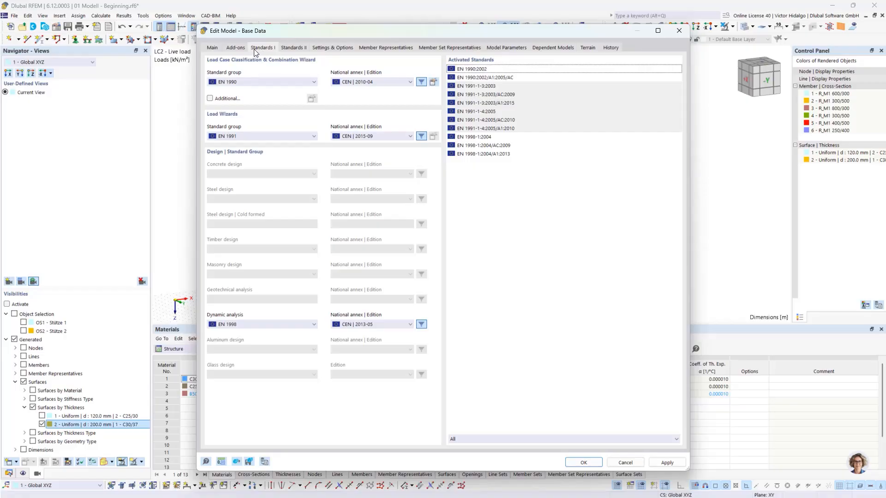
{"action": "left_click", "coordinate": [235, 48]}
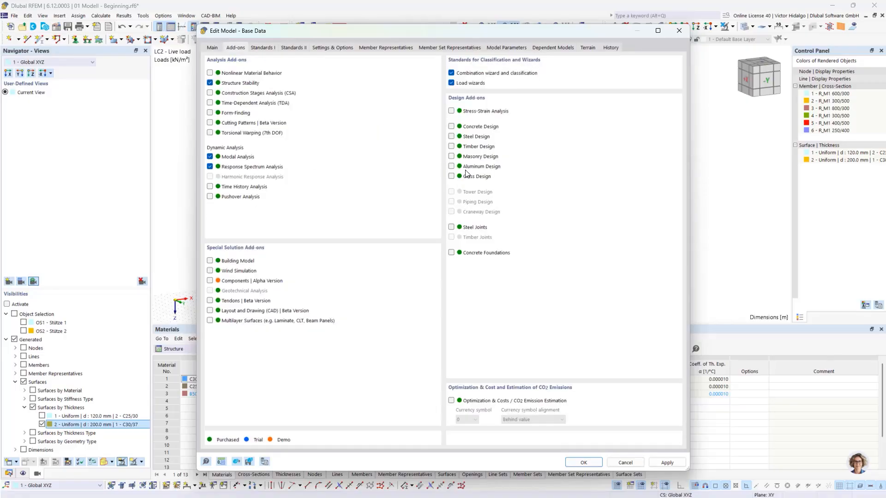
{"action": "left_click", "coordinate": [260, 48]}
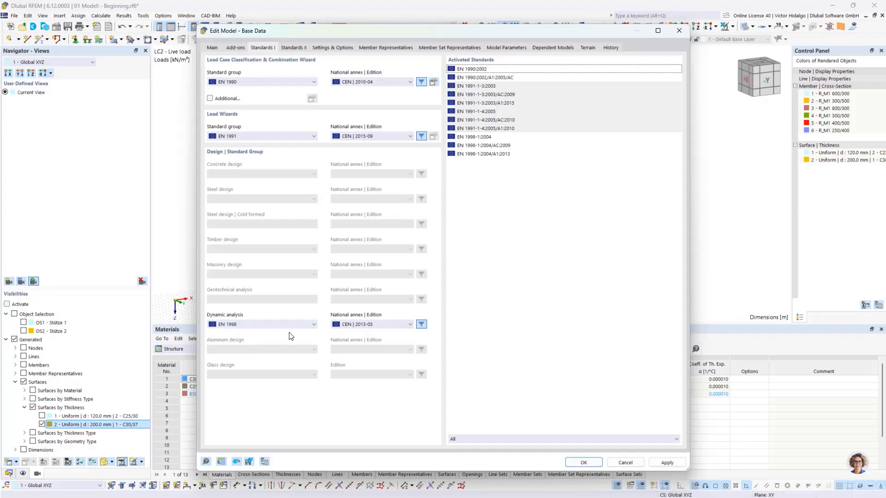
{"action": "left_click", "coordinate": [584, 463]}
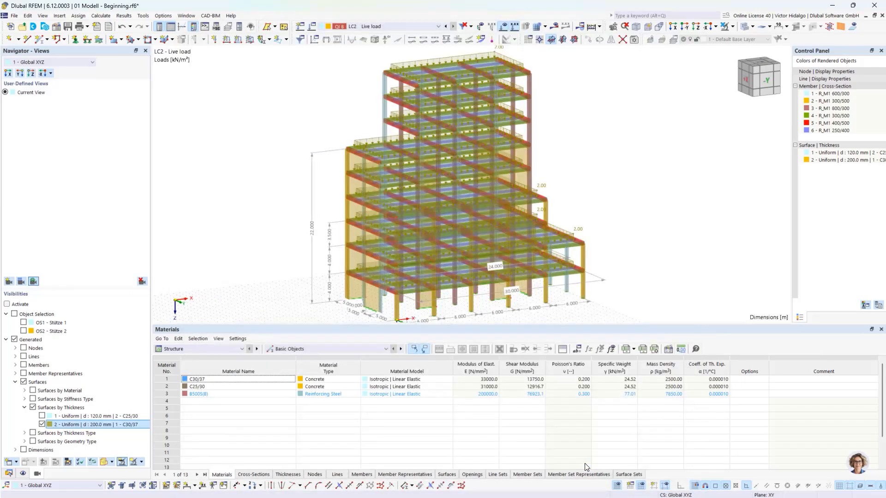
Add load case LC3 'Modal analysis 1 - Basis' with the Modal Analysis type.
{"action": "left_click", "coordinate": [313, 29]}
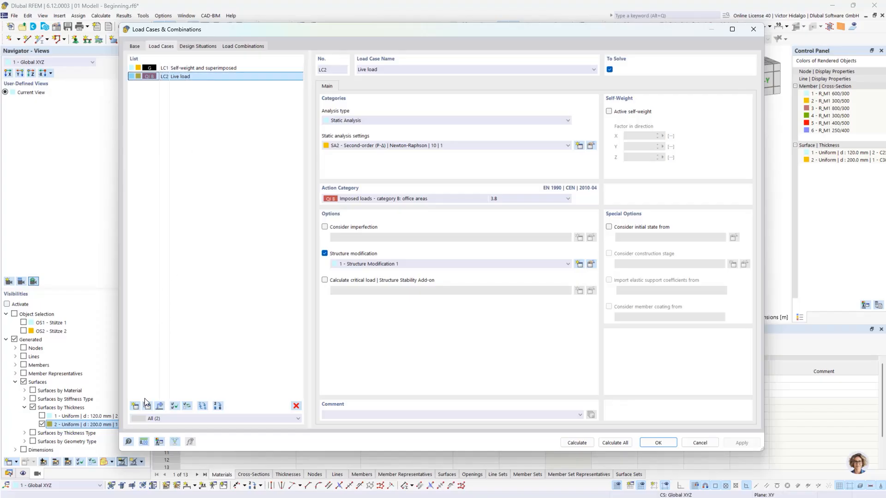
{"action": "left_click", "coordinate": [136, 406]}
{"action": "left_click", "coordinate": [411, 120]}
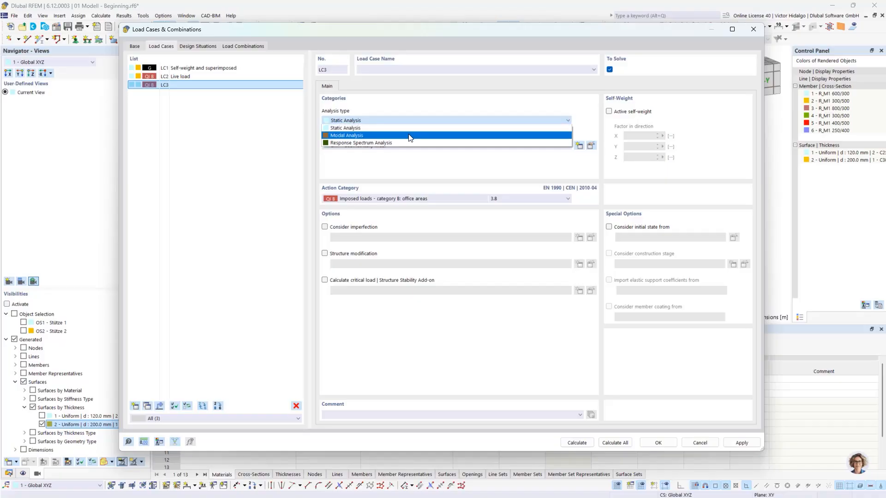
{"action": "left_click", "coordinate": [410, 135]}
{"action": "left_click", "coordinate": [397, 69]}
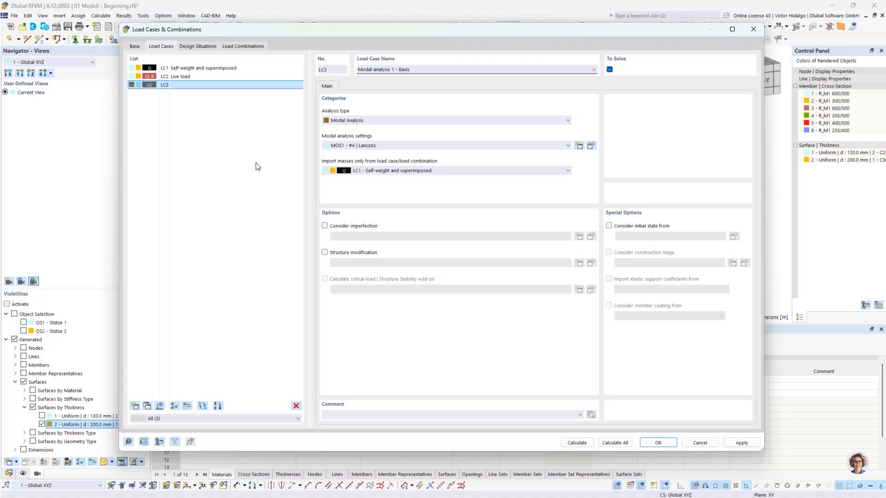
{"action": "left_click", "coordinate": [243, 170]}
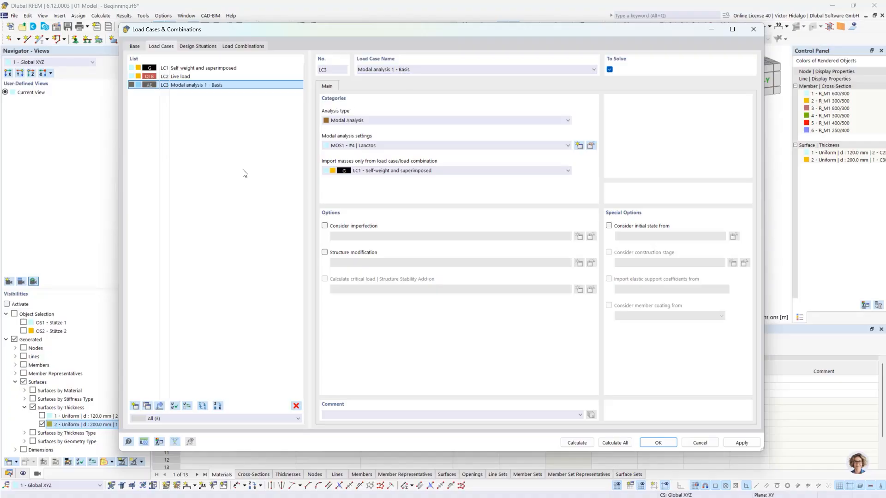
Delete the unused MOS2 modal analysis settings.
{"action": "left_click", "coordinate": [592, 147]}
{"action": "left_click", "coordinate": [272, 114]}
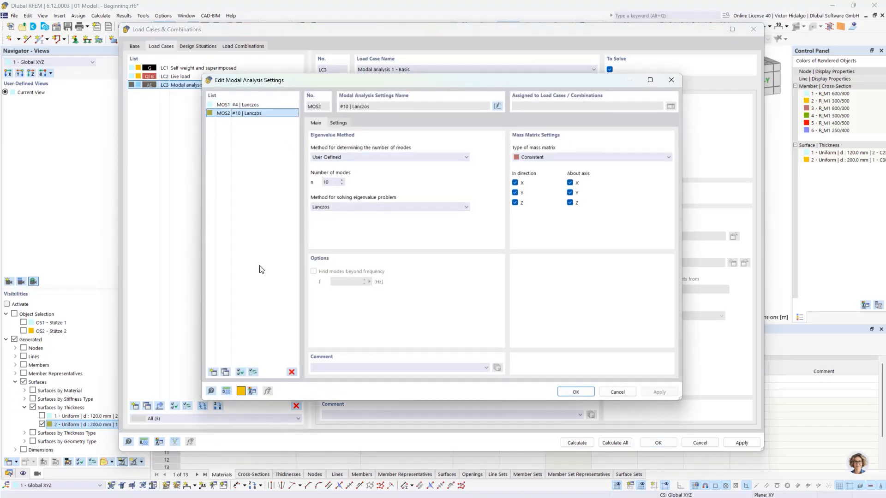
{"action": "left_click", "coordinate": [292, 372]}
{"action": "left_click", "coordinate": [451, 281]}
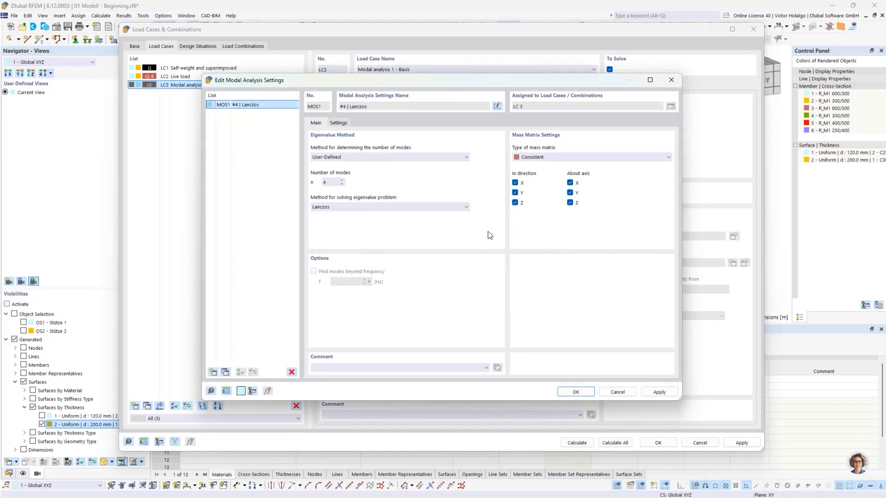
Set MOS1 to find modes automatically by effective modal mass, using the characteristic polynomial solver.
{"action": "left_click", "coordinate": [362, 158]}
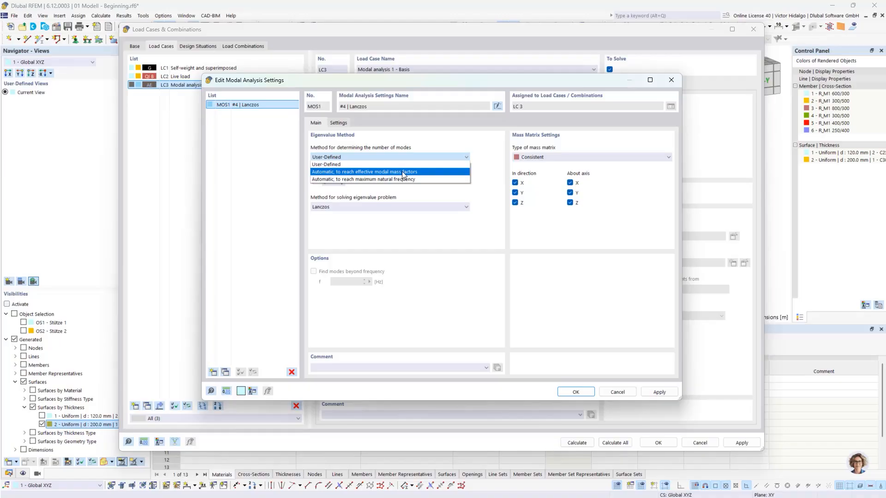
{"action": "left_click", "coordinate": [423, 172]}
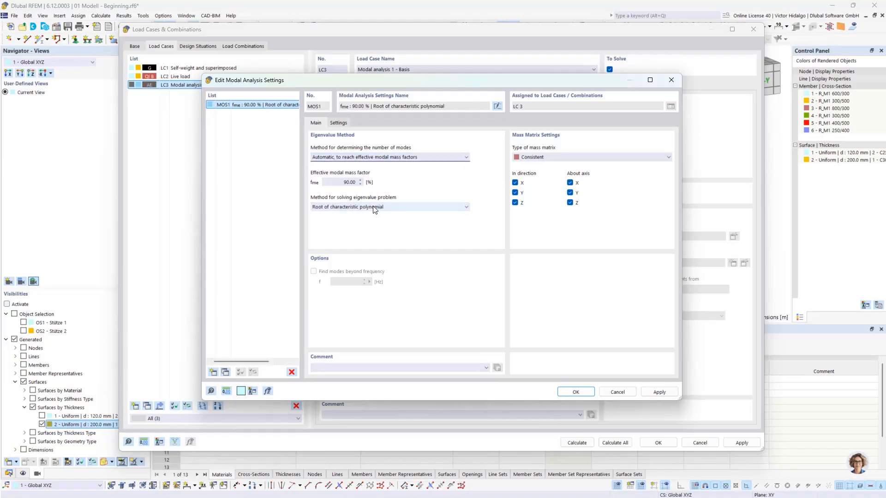
{"action": "left_click", "coordinate": [401, 208]}
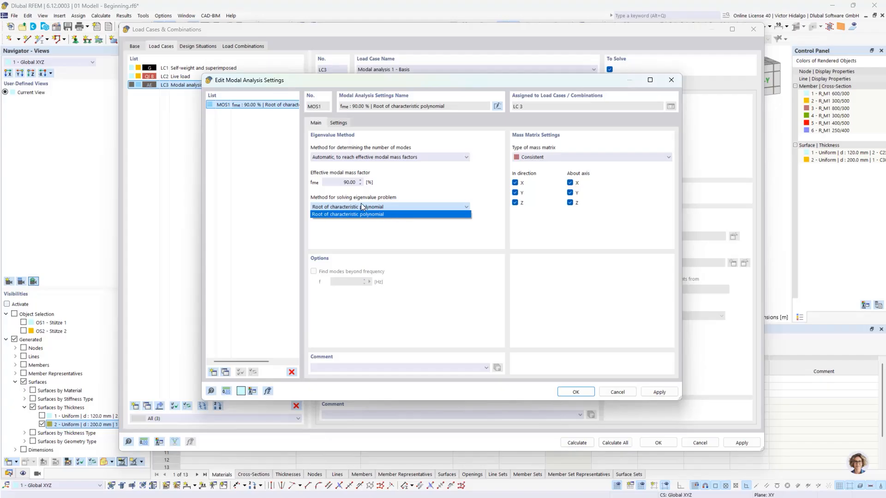
{"action": "left_click", "coordinate": [357, 214]}
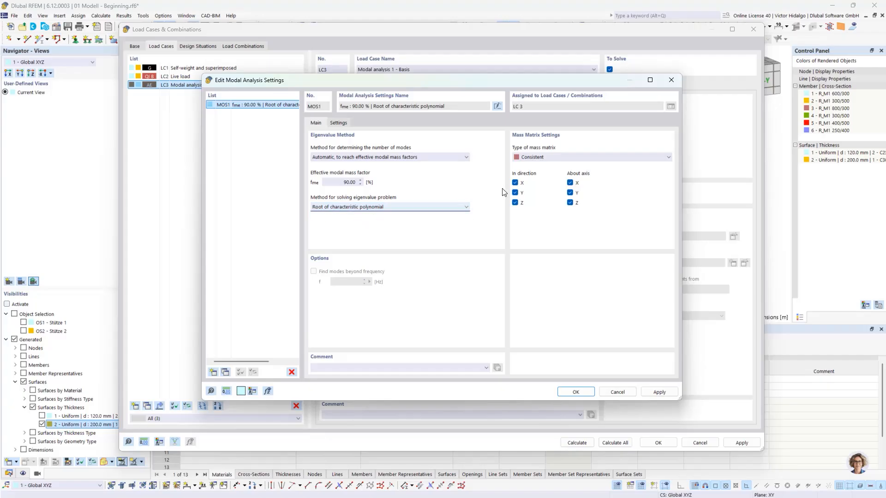
Use a diagonal mass matrix excluding Z mass and rotations about X and Y, and apply.
{"action": "left_click", "coordinate": [532, 156]}
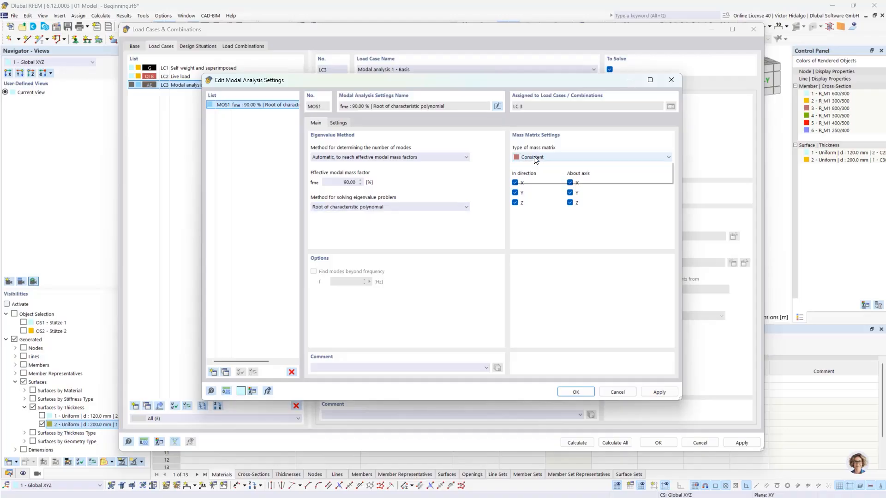
{"action": "left_click", "coordinate": [542, 167]}
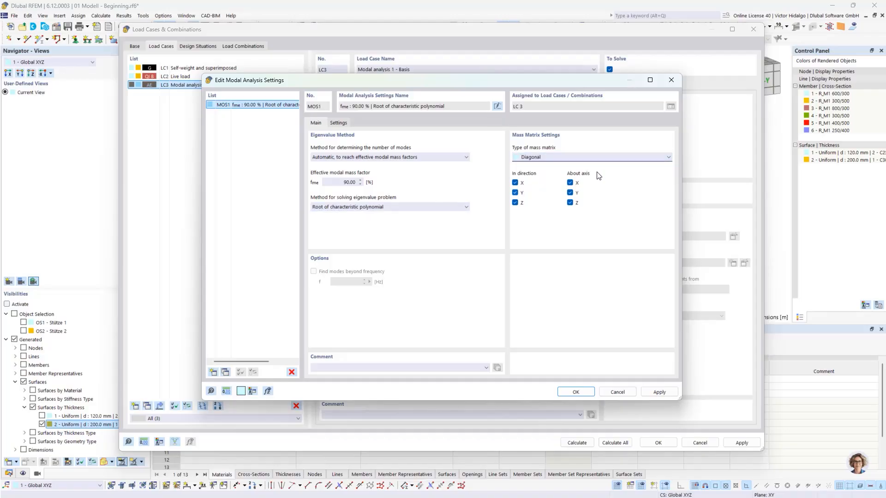
{"action": "left_click", "coordinate": [515, 203]}
{"action": "left_click", "coordinate": [529, 206]}
{"action": "left_click", "coordinate": [570, 183]}
{"action": "left_click", "coordinate": [570, 193]}
{"action": "left_click", "coordinate": [660, 392]}
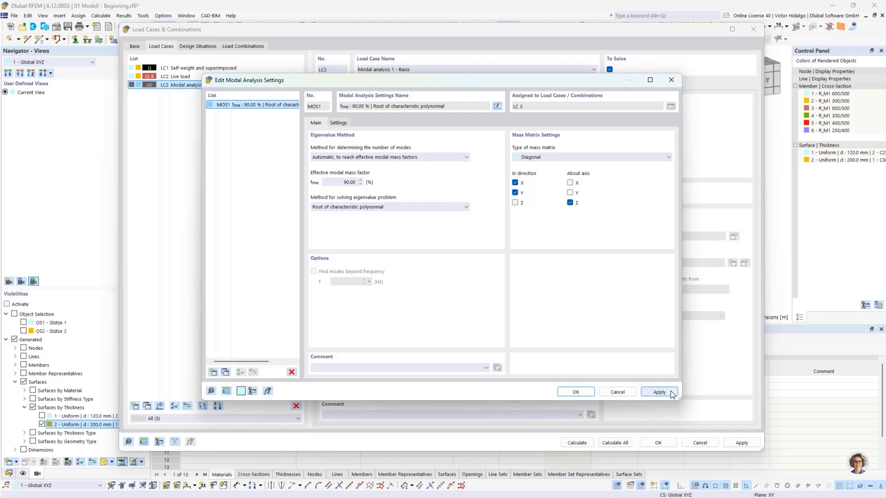
{"action": "left_click", "coordinate": [575, 391]}
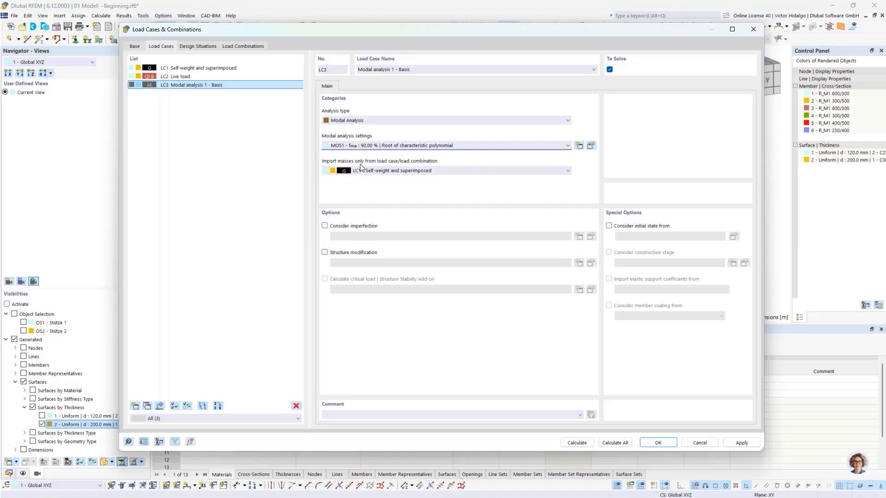
Keep LC1 as mass source; enable combination wizard, result combinations and automatic load-combination assignment.
{"action": "left_click", "coordinate": [451, 170]}
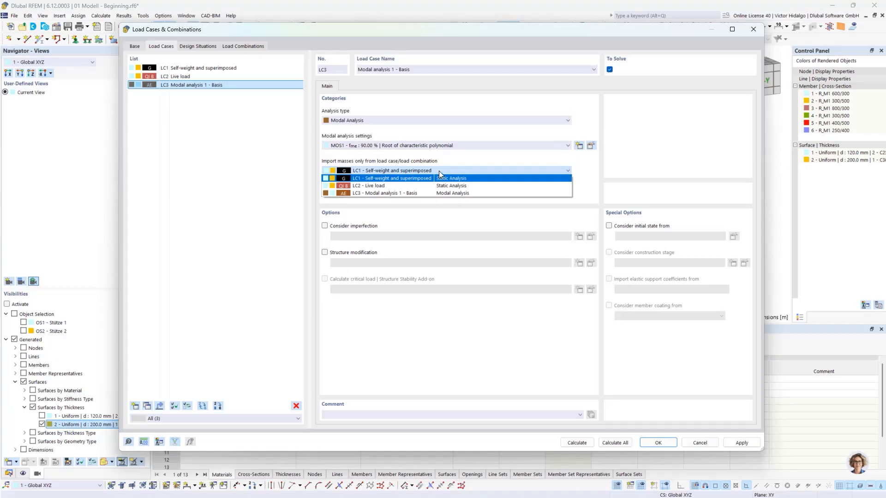
{"action": "left_click", "coordinate": [440, 170]}
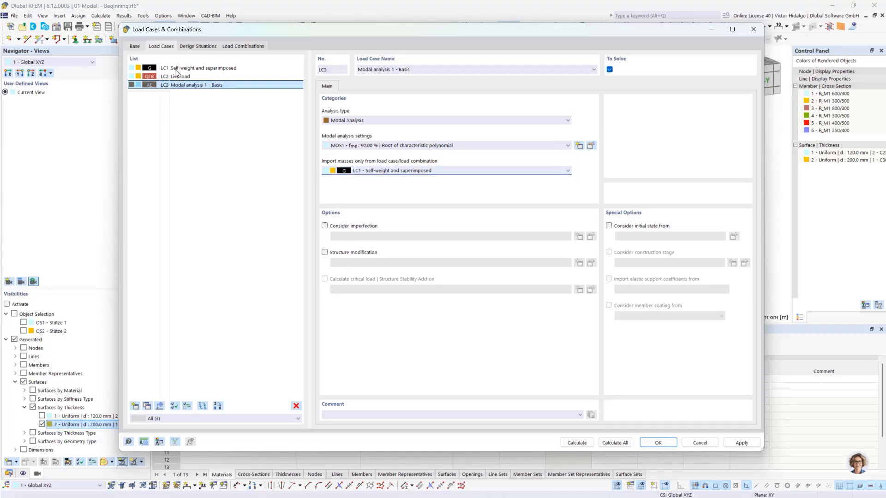
{"action": "left_click", "coordinate": [135, 47]}
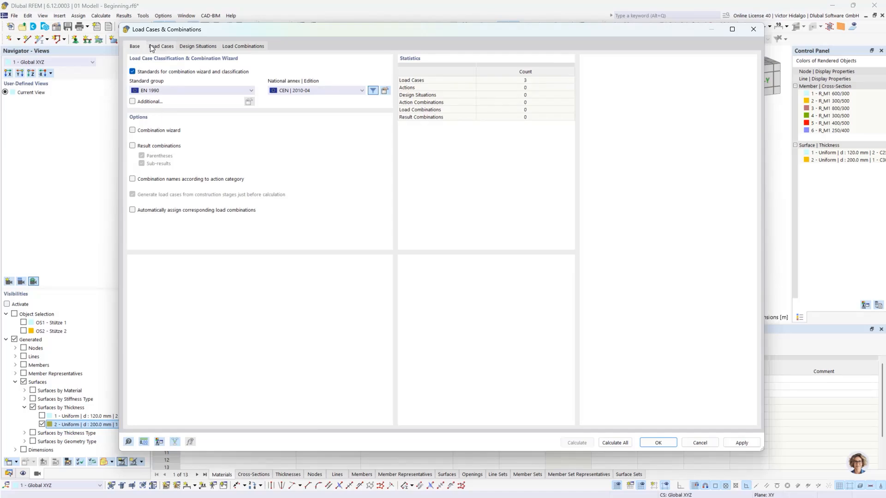
{"action": "left_click", "coordinate": [133, 131]}
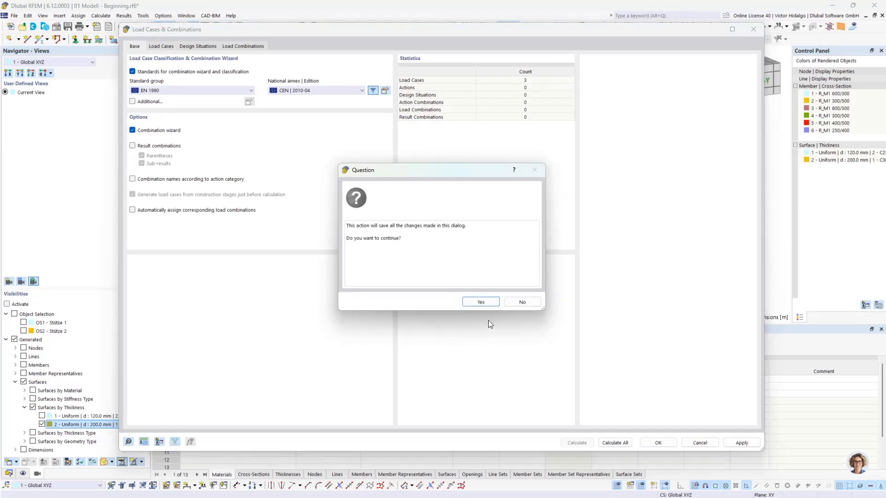
{"action": "left_click", "coordinate": [481, 303]}
{"action": "left_click", "coordinate": [132, 145]}
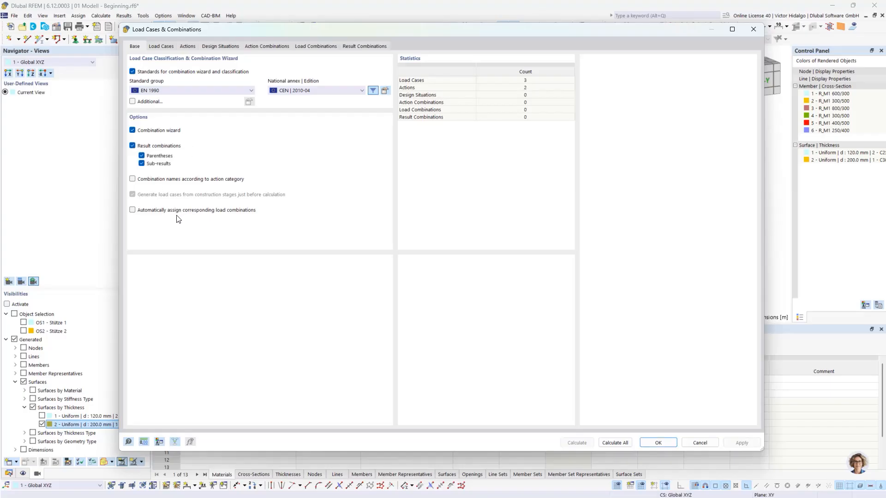
{"action": "left_click", "coordinate": [133, 210]}
{"action": "left_click", "coordinate": [187, 47]}
Add DS1 as Seismic/Mass Combination - psi-E,i and review the generated AC1 and CO1.
{"action": "left_click", "coordinate": [218, 47]}
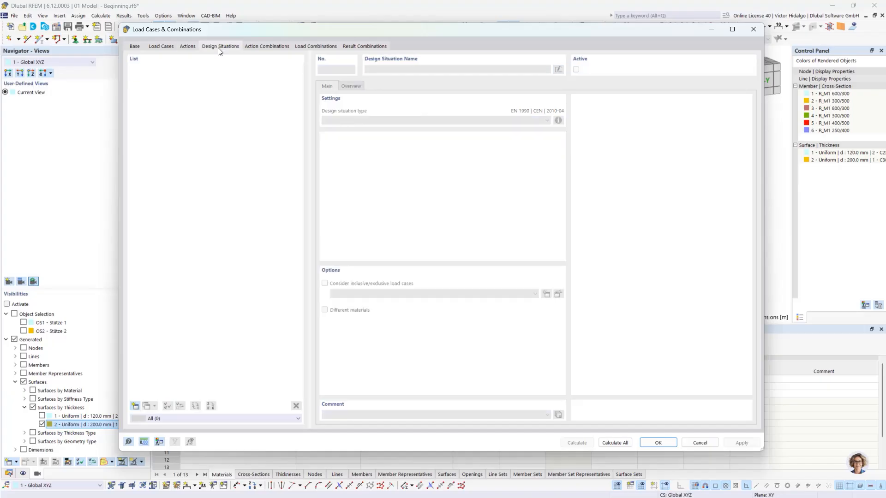
{"action": "left_click", "coordinate": [135, 407]}
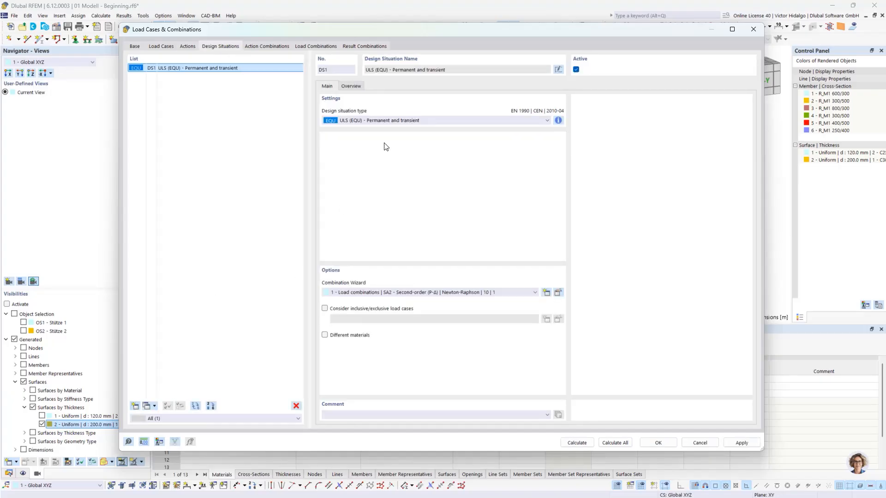
{"action": "left_click", "coordinate": [400, 119]}
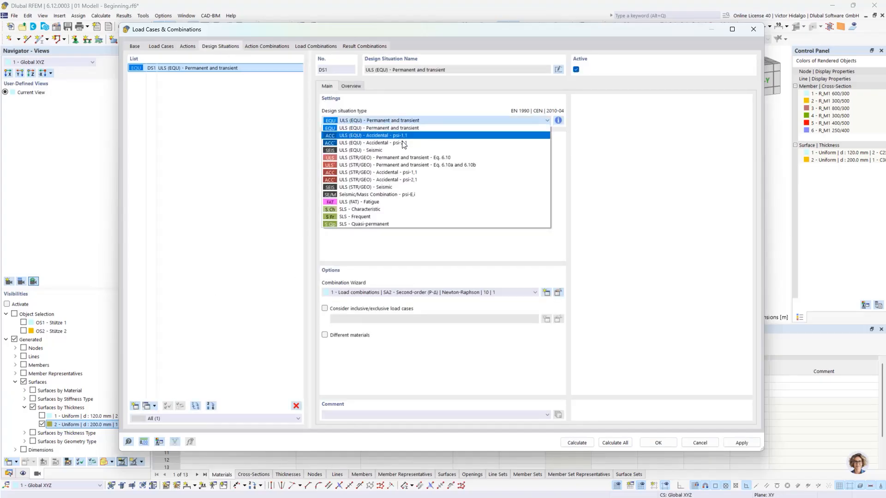
{"action": "left_click", "coordinate": [424, 195]}
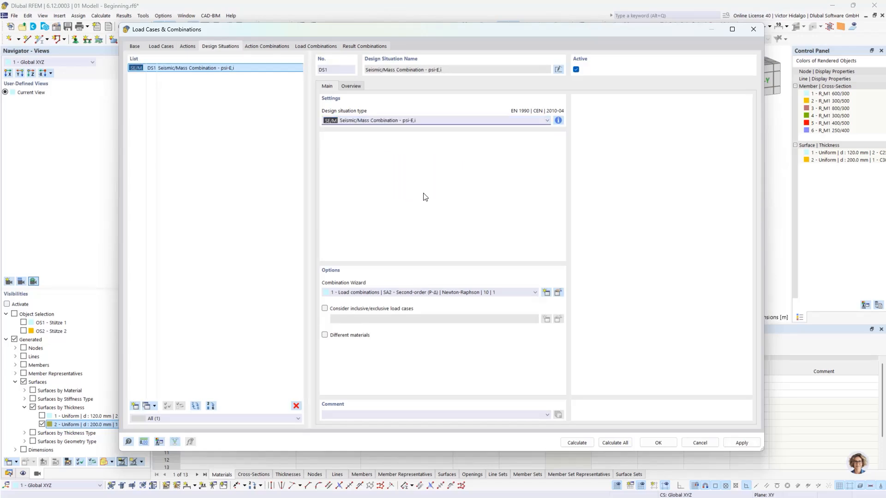
{"action": "left_click", "coordinate": [270, 47]}
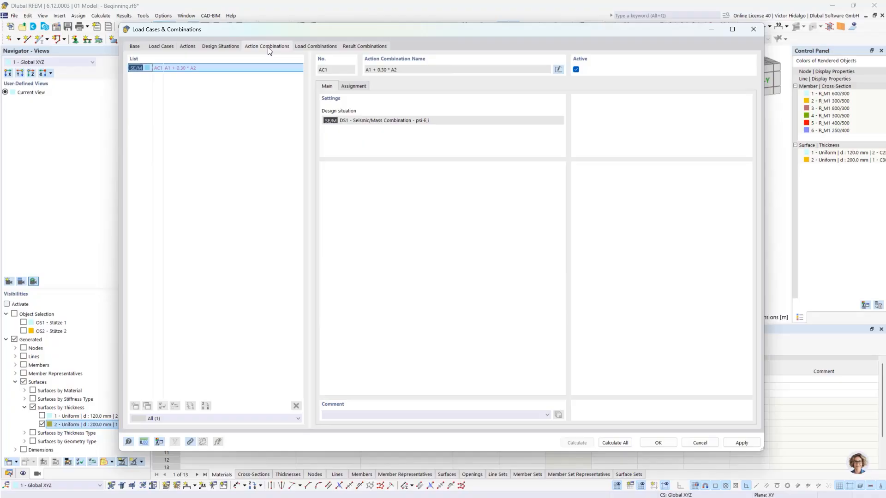
{"action": "left_click", "coordinate": [332, 47]}
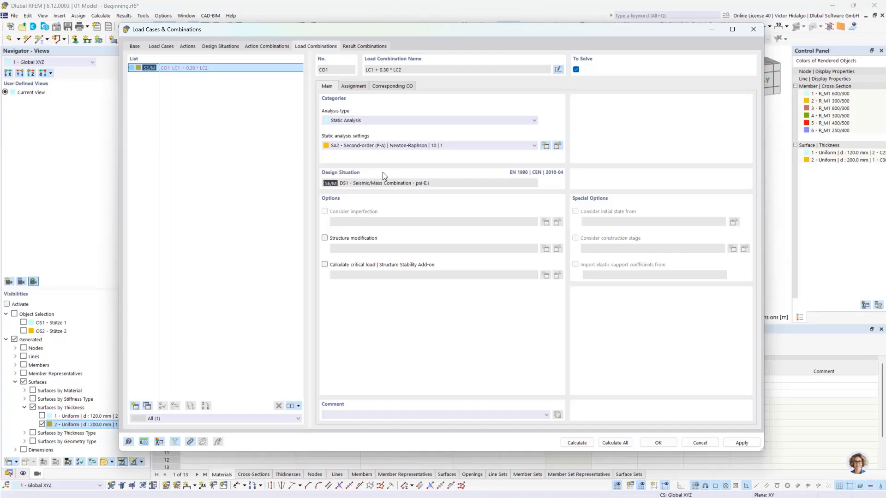
Verify CO1 combines LC1 with 0.30 × LC2, then return to load case LC3.
{"action": "left_click", "coordinate": [357, 87]}
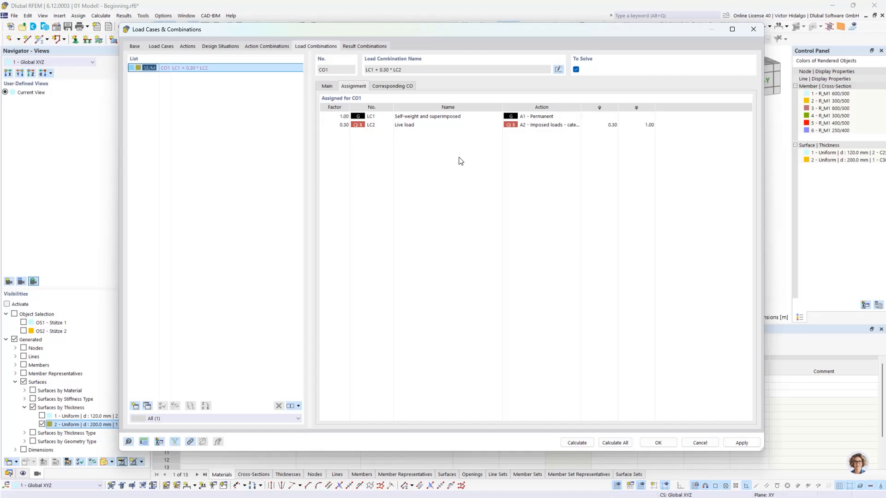
{"action": "left_click", "coordinate": [326, 87]}
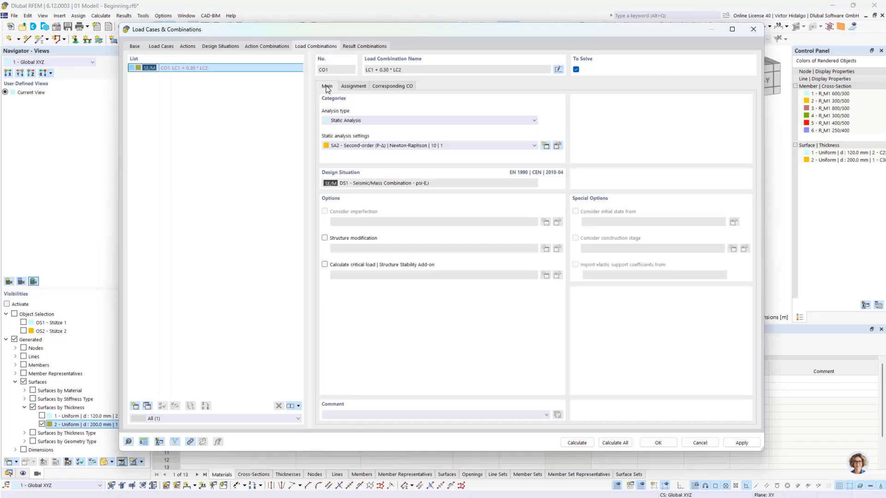
{"action": "left_click", "coordinate": [167, 46]}
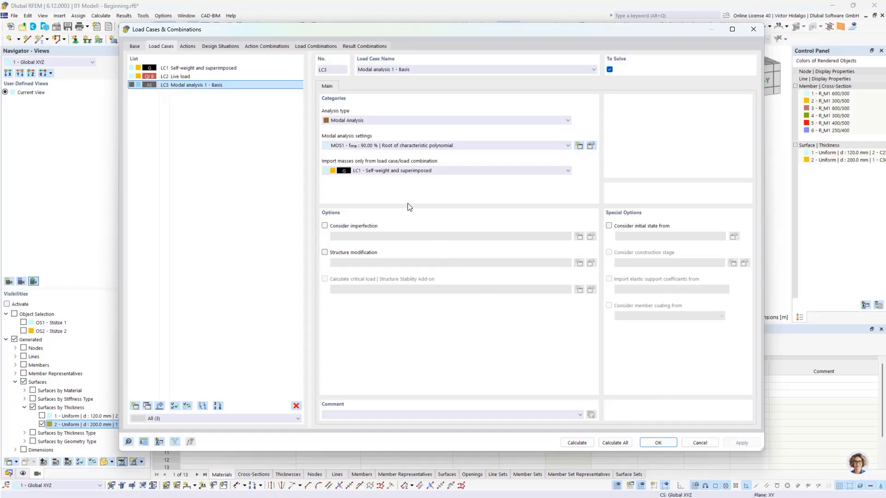
Set LC3 to import masses only from CO1 (LC1 + 0.30 * LC2) and apply.
{"action": "left_click", "coordinate": [412, 171]}
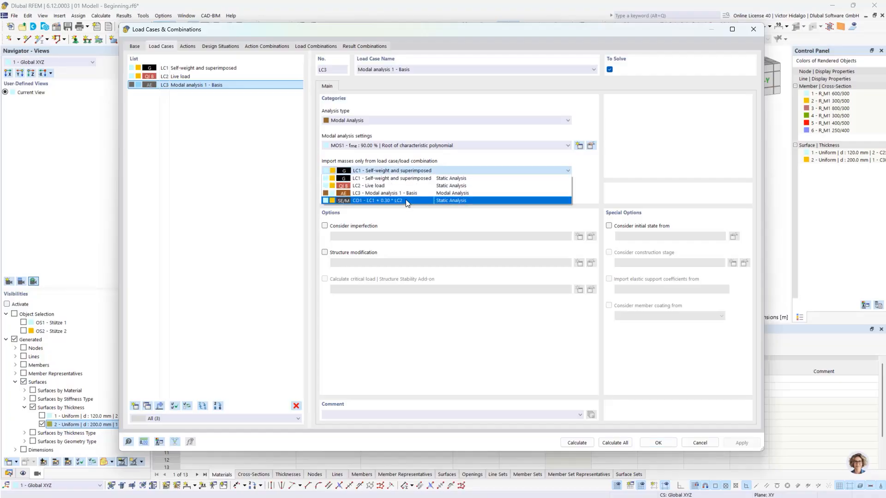
{"action": "left_click", "coordinate": [370, 200]}
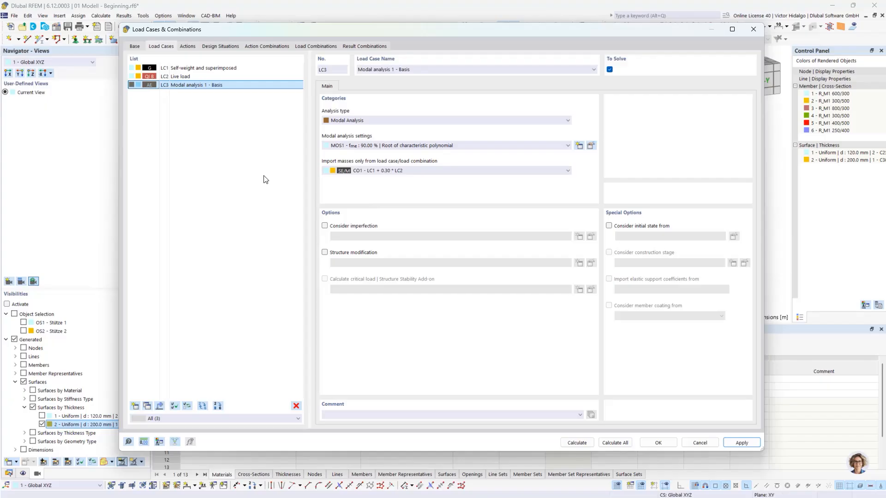
{"action": "left_click", "coordinate": [753, 446]}
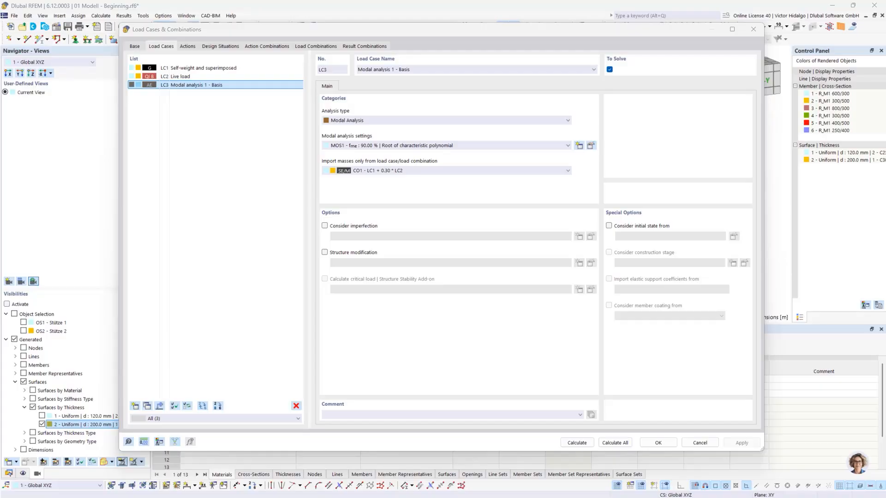
{"action": "key", "text": "alt+Tab"}
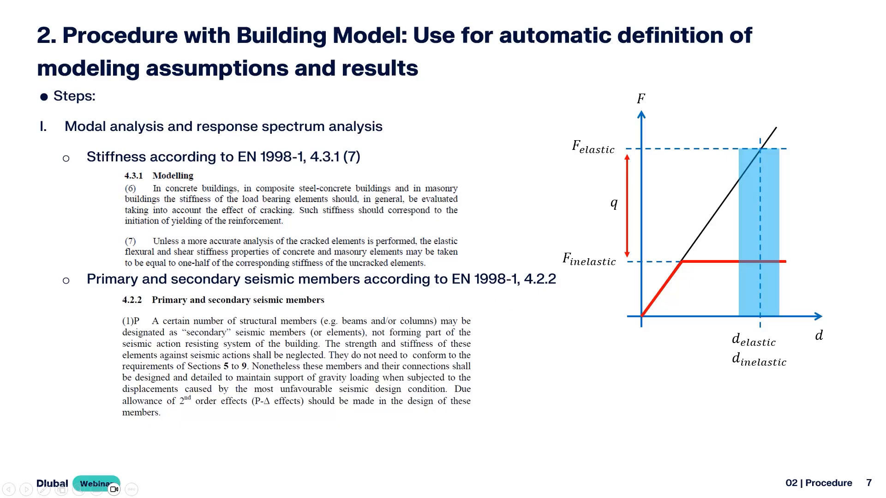
{"action": "key", "text": "alt+Tab"}
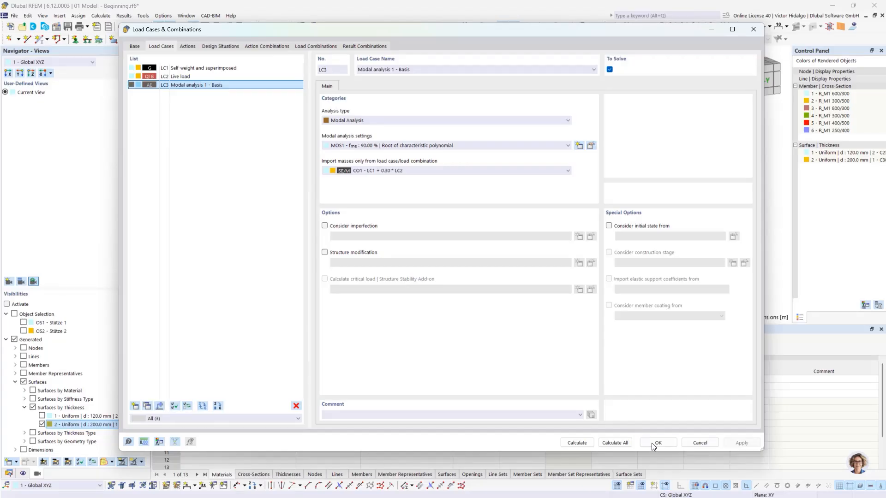
Copy LC3 as LC4, rename it 'Modal analysis 2 -', and enable Structure Modification 1.
{"action": "left_click", "coordinate": [148, 406]}
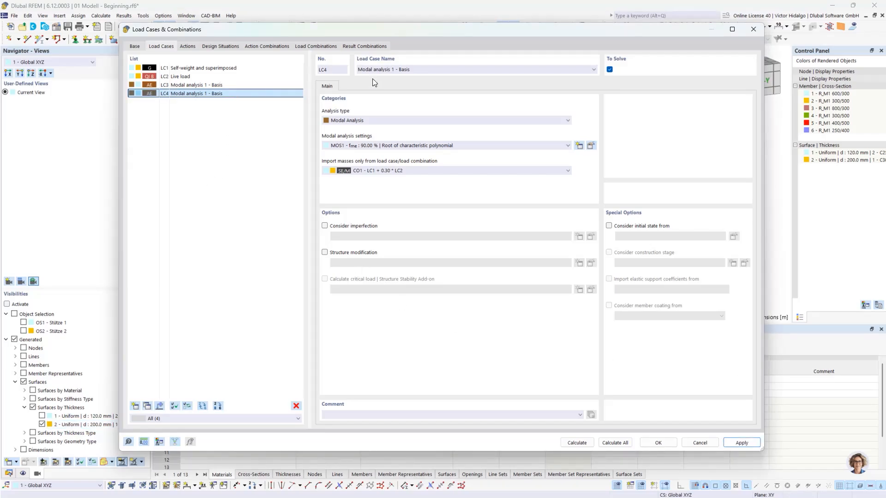
{"action": "left_click", "coordinate": [393, 70]}
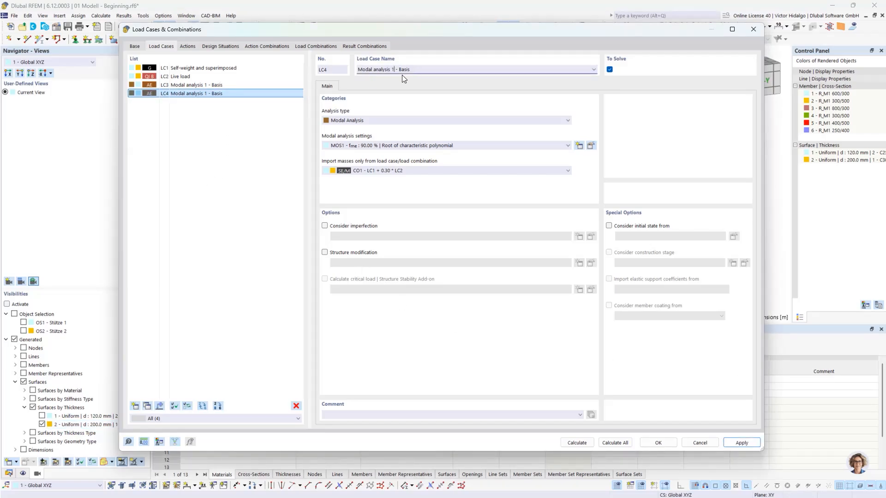
{"action": "left_click", "coordinate": [413, 69]}
{"action": "key", "text": "BackSpace"}
{"action": "key", "text": "BackSpace"}
{"action": "key", "text": "BackSpace"}
{"action": "key", "text": "BackSpace"}
{"action": "key", "text": "BackSpace"}
{"action": "left_click", "coordinate": [252, 189]}
{"action": "left_click", "coordinate": [362, 253]}
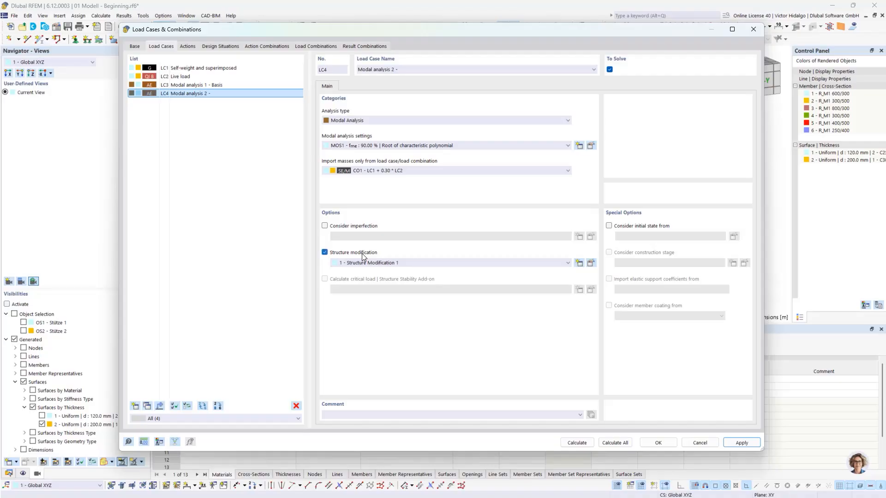
{"action": "left_click", "coordinate": [592, 264]}
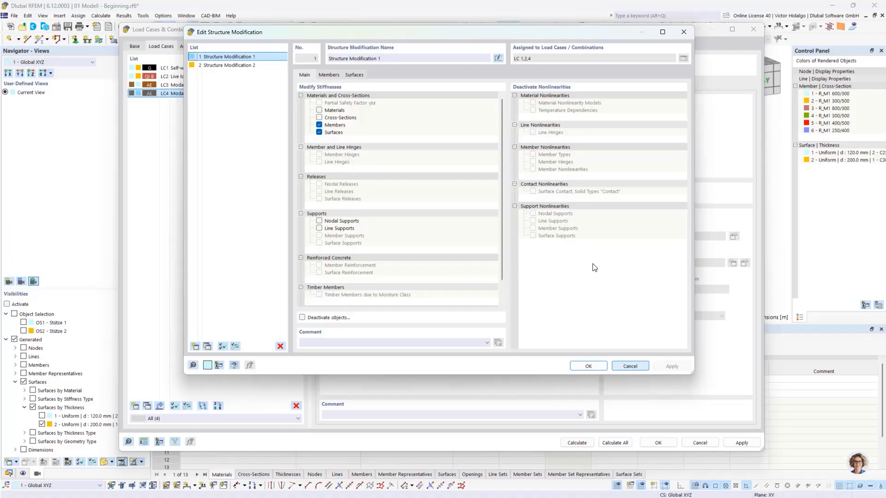
{"action": "left_click", "coordinate": [246, 66]}
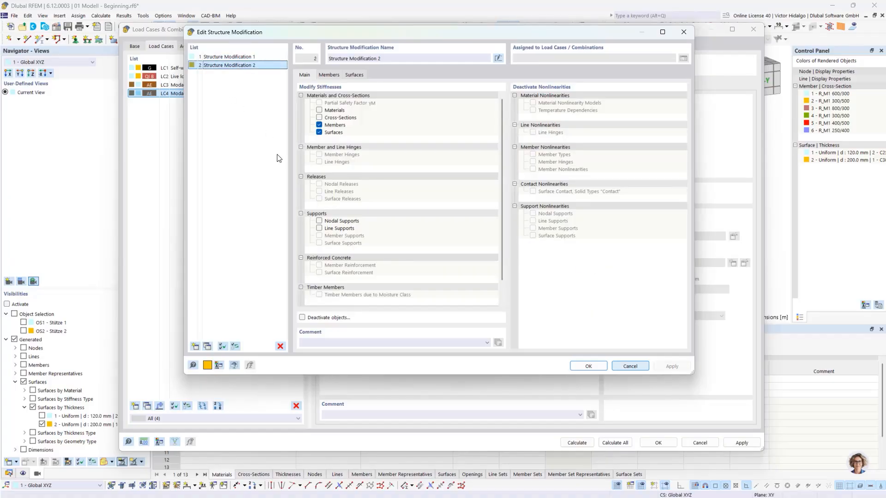
{"action": "left_click", "coordinate": [251, 57]}
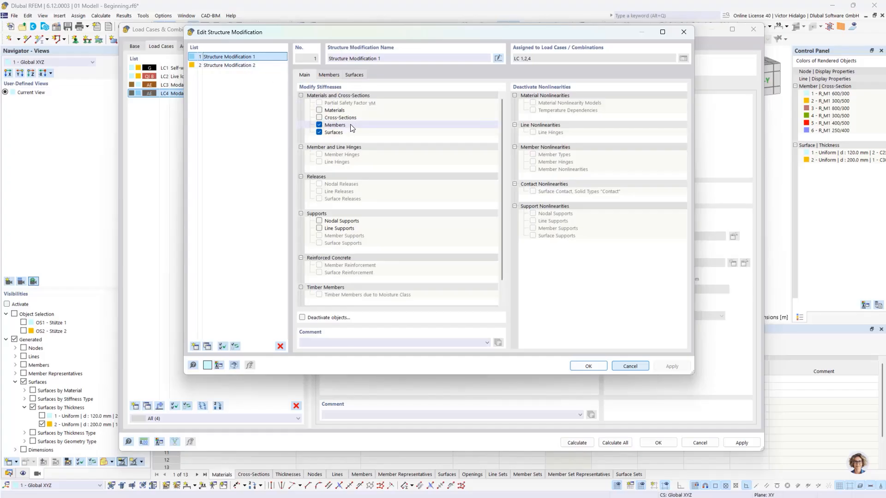
{"action": "left_click", "coordinate": [333, 74]}
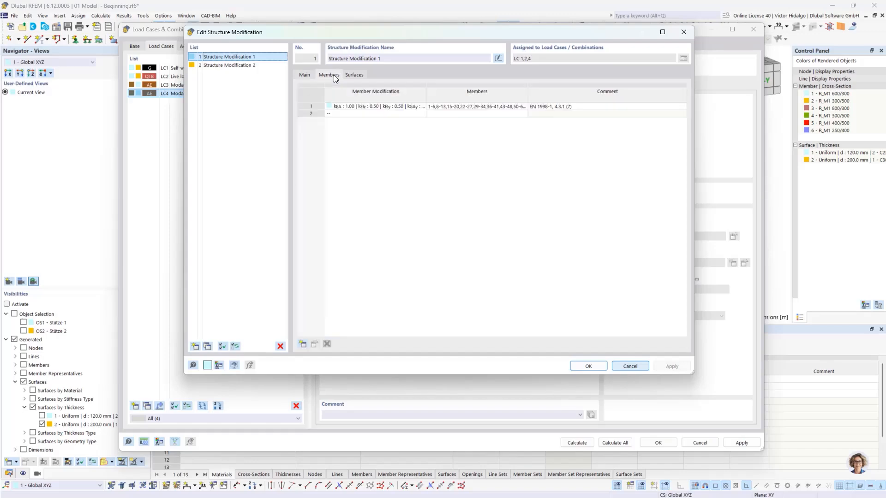
{"action": "left_click", "coordinate": [359, 104]}
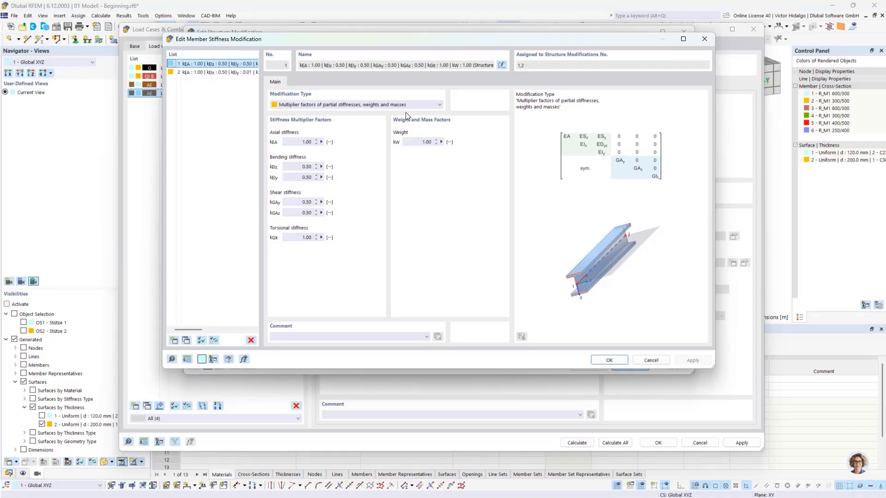
{"action": "left_click", "coordinate": [609, 360]}
{"action": "left_click", "coordinate": [507, 107]}
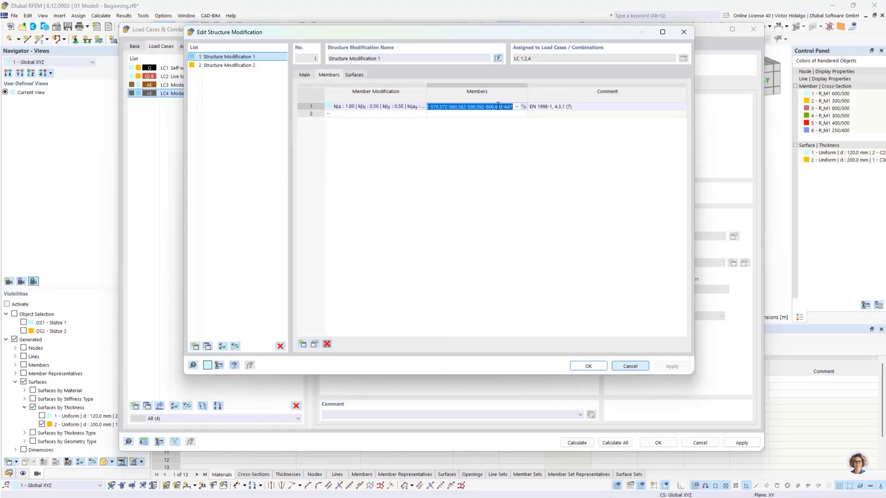
{"action": "left_click", "coordinate": [524, 107]}
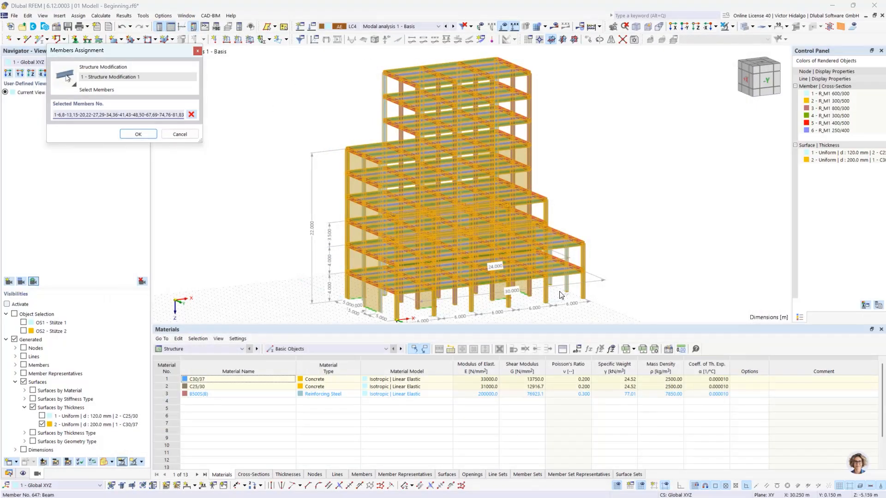
{"action": "left_click", "coordinate": [138, 134]}
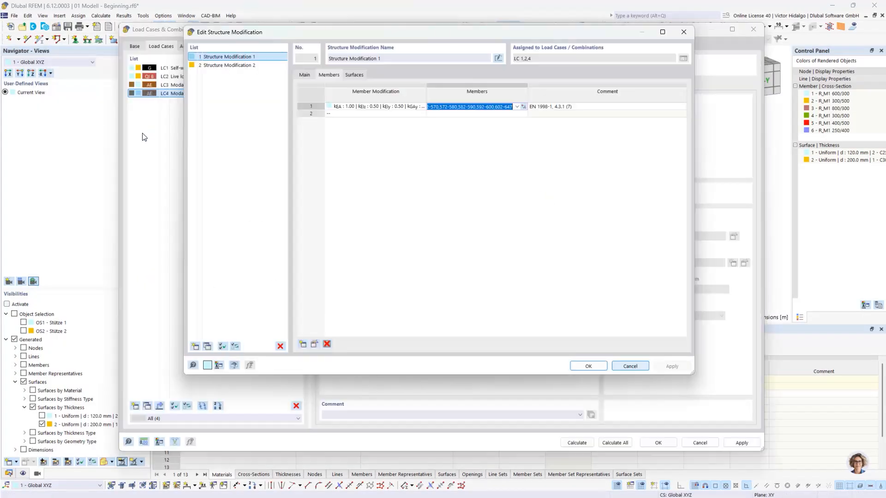
{"action": "left_click", "coordinate": [575, 106]}
{"action": "left_click", "coordinate": [571, 106]}
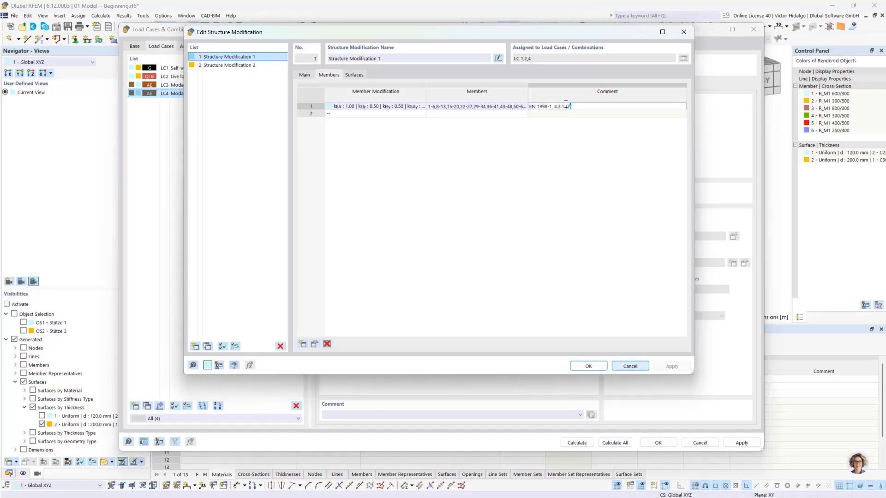
{"action": "left_click_drag", "start_coordinate": [570, 106], "coordinate": [555, 106]}
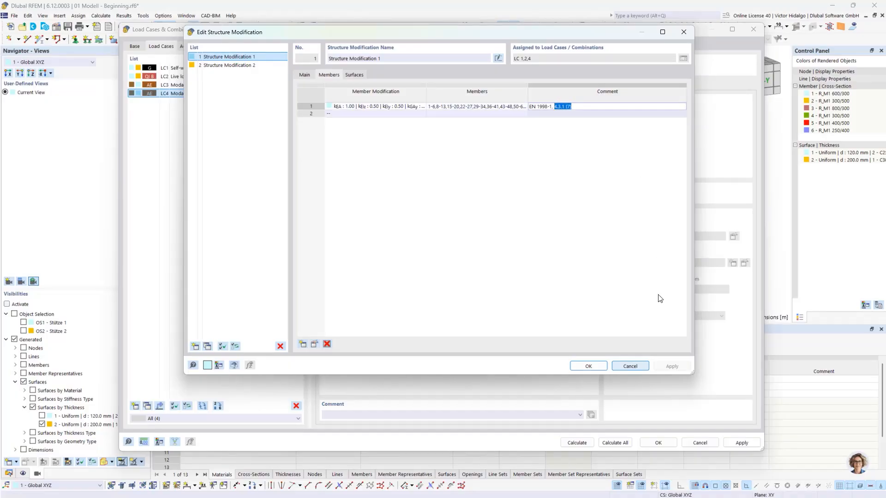
{"action": "left_click", "coordinate": [592, 367]}
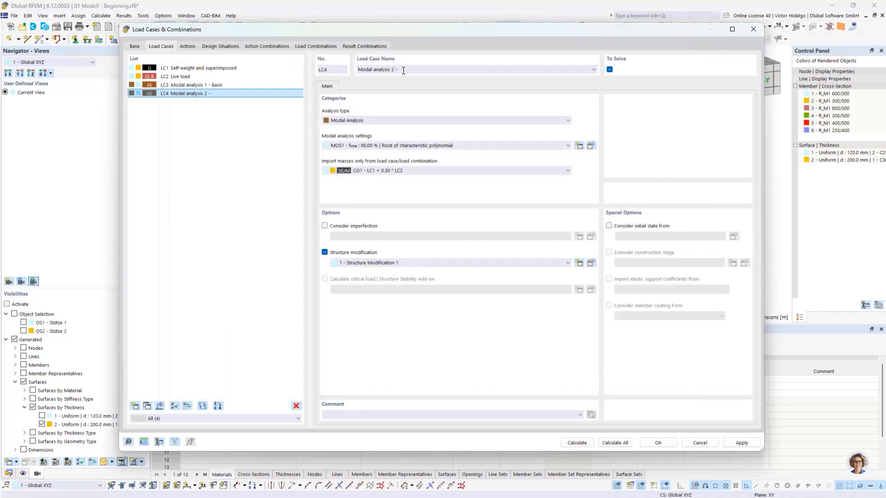
Rename LC4 to 'Modal analysis 2 - 4.3.1 (7)' by pasting the clause reference.
{"action": "left_click", "coordinate": [409, 70]}
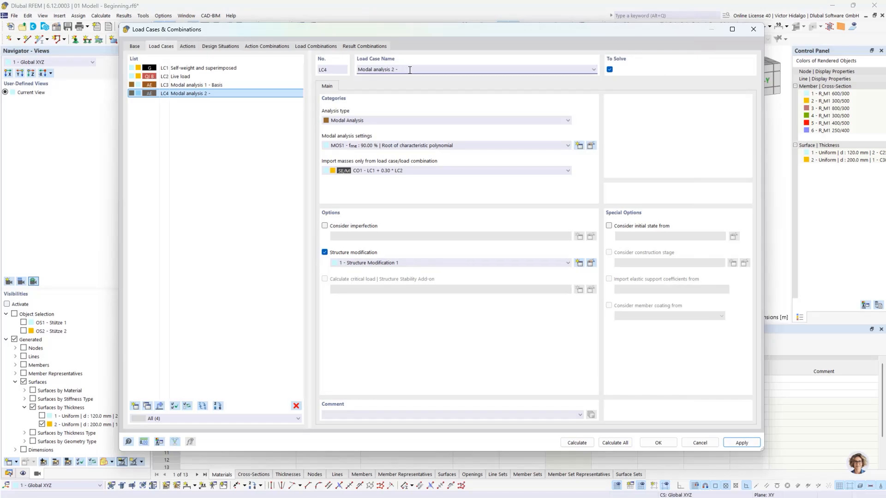
{"action": "key", "text": "ctrl+v"}
{"action": "left_click", "coordinate": [240, 133]}
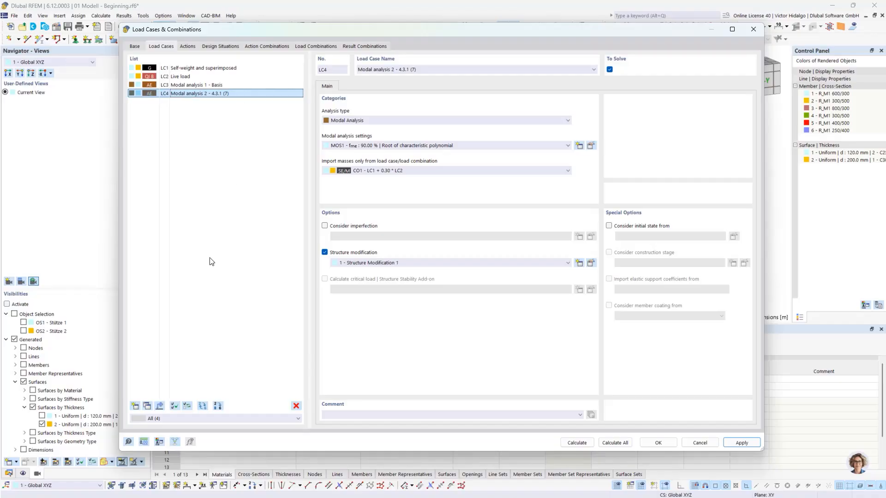
Duplicate LC4 as LC5 'Modal analysis 3' with Structure Modification 2, then view Structure Modification 1.
{"action": "left_click", "coordinate": [147, 406]}
{"action": "left_click", "coordinate": [392, 70]}
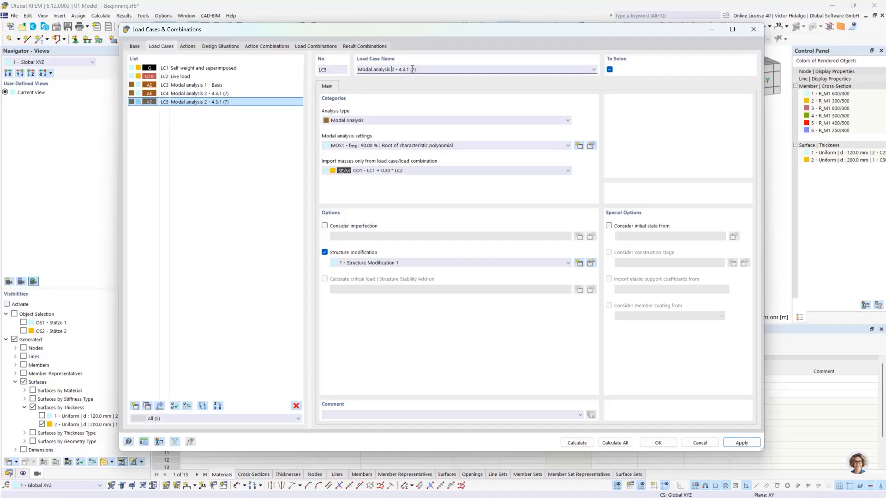
{"action": "left_click", "coordinate": [285, 206]}
{"action": "left_click", "coordinate": [565, 264]}
{"action": "left_click", "coordinate": [547, 279]}
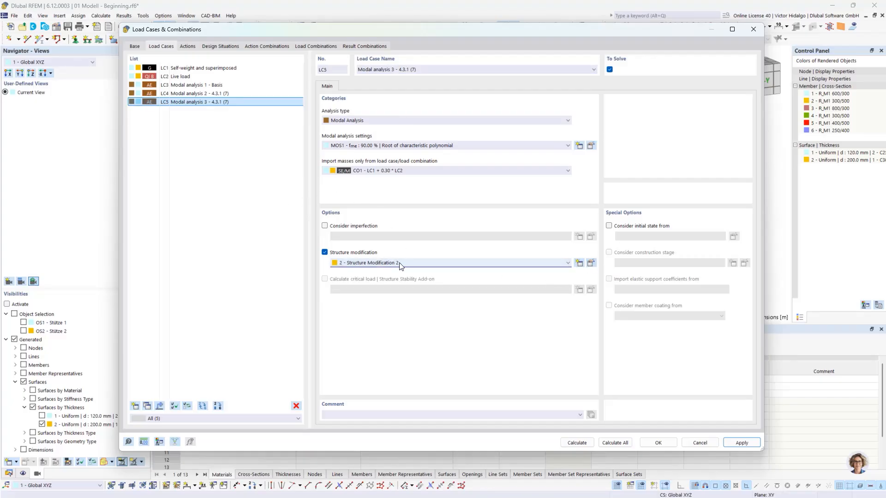
{"action": "left_click", "coordinate": [591, 264]}
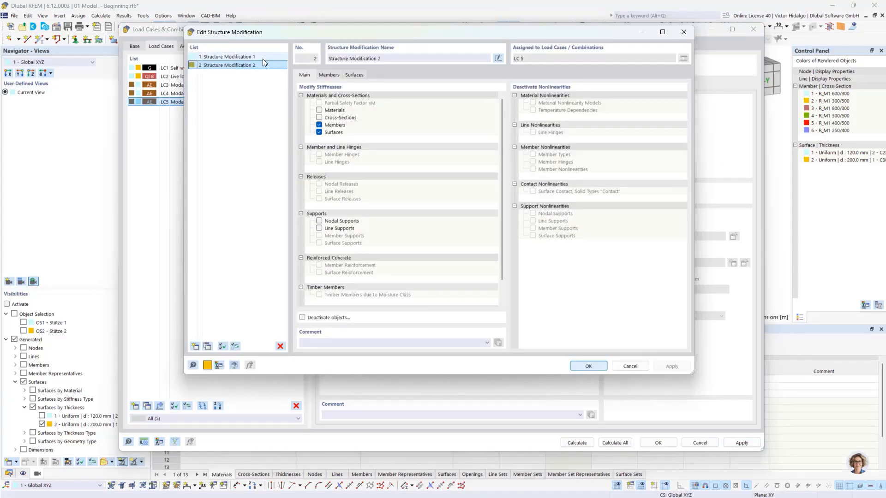
{"action": "left_click", "coordinate": [239, 57]}
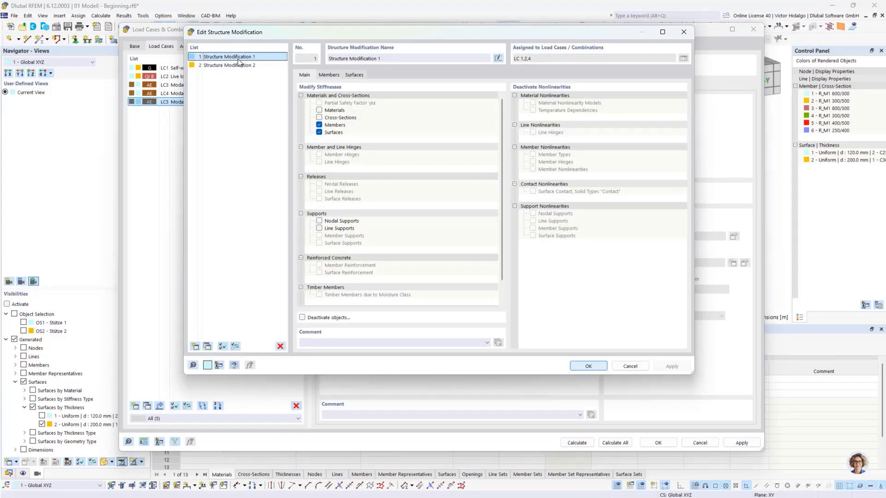
Inspect the surface stiffness factors in row 1 of Structure Modification 1.
{"action": "left_click", "coordinate": [354, 75]}
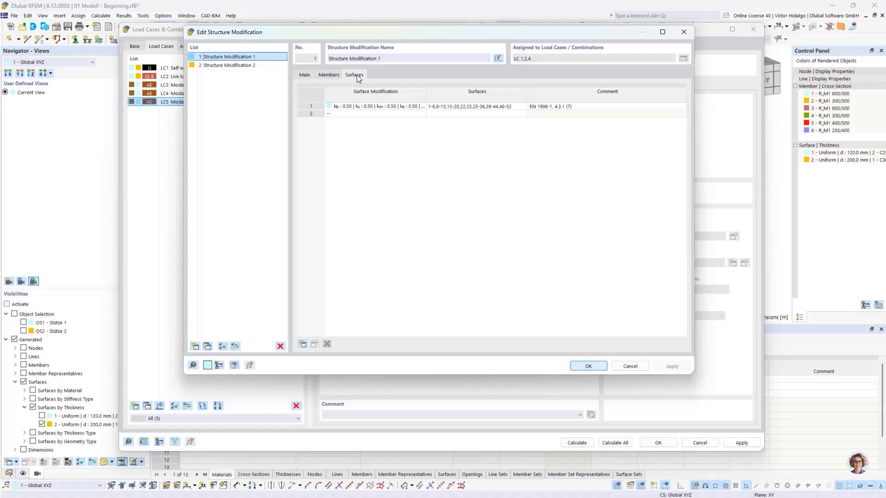
{"action": "left_click", "coordinate": [374, 107]}
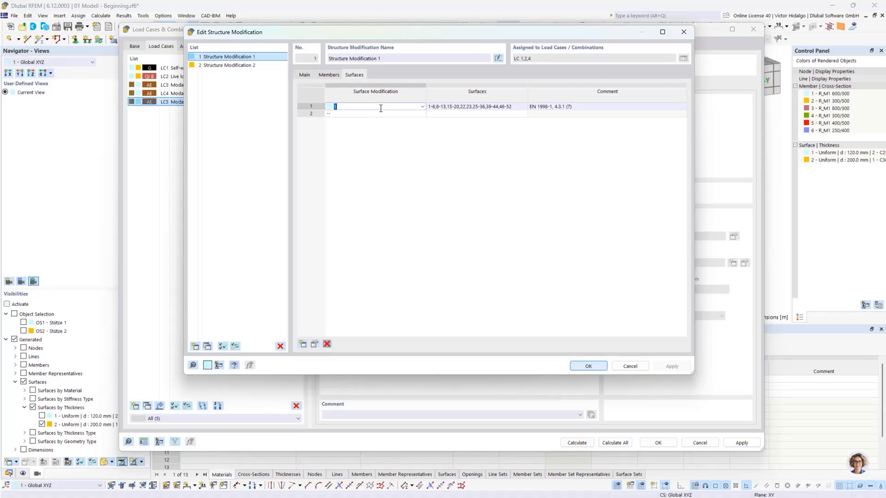
{"action": "left_click", "coordinate": [315, 345]}
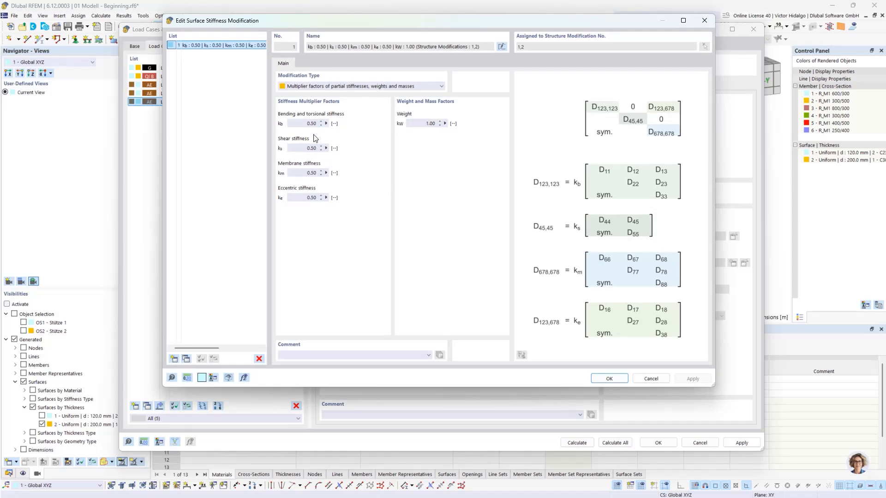
{"action": "left_click", "coordinate": [651, 379]}
Compare the member stiffness rows of Structure Modifications 2 and 1.
{"action": "left_click", "coordinate": [271, 65]}
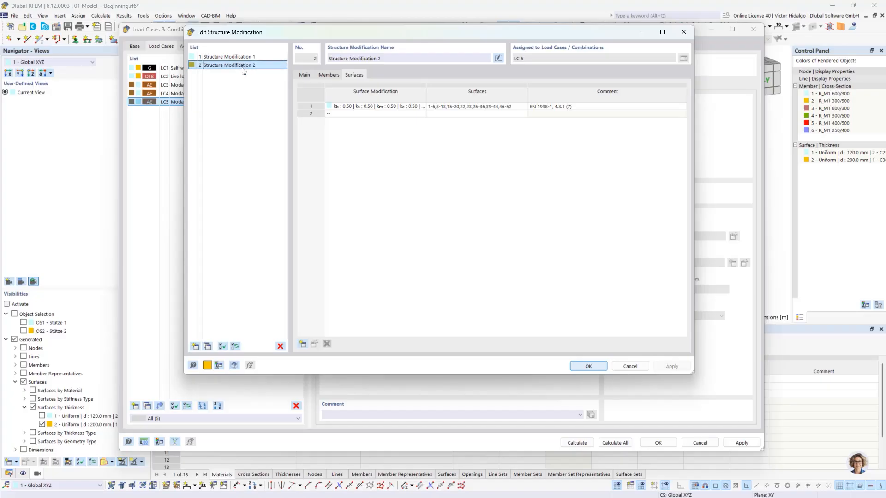
{"action": "left_click", "coordinate": [336, 75]}
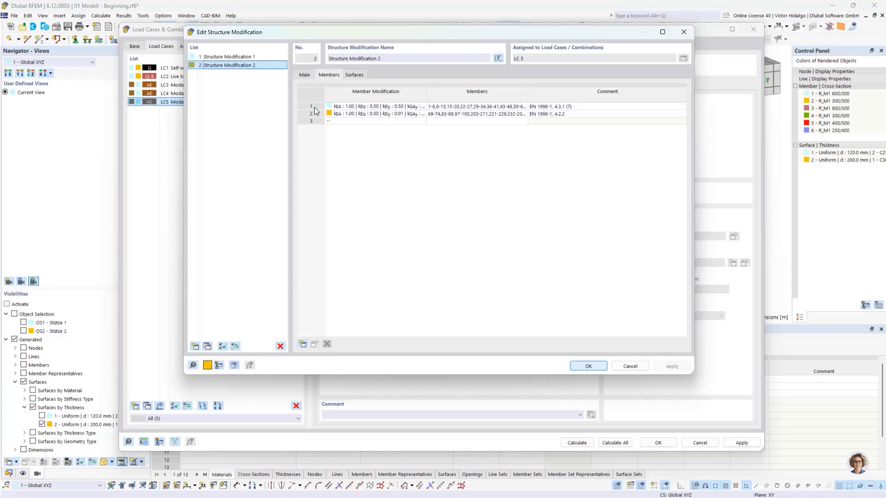
{"action": "left_click", "coordinate": [254, 57]}
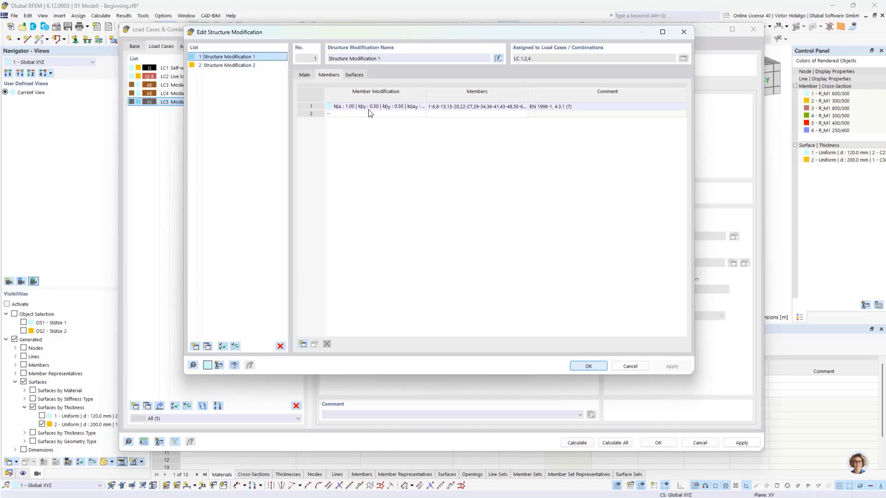
{"action": "left_click", "coordinate": [254, 65]}
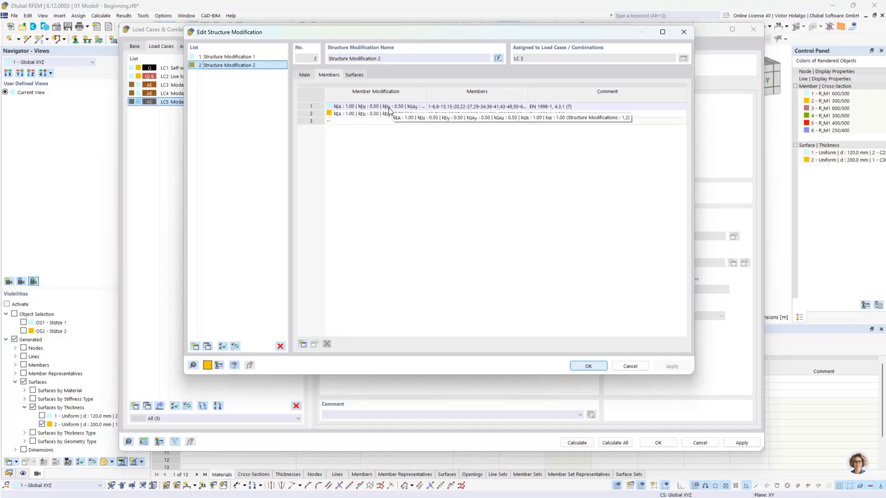
Examine row 2 of Structure Modification 2, highlighting its comment clause 4.2.2.
{"action": "left_click", "coordinate": [337, 114]}
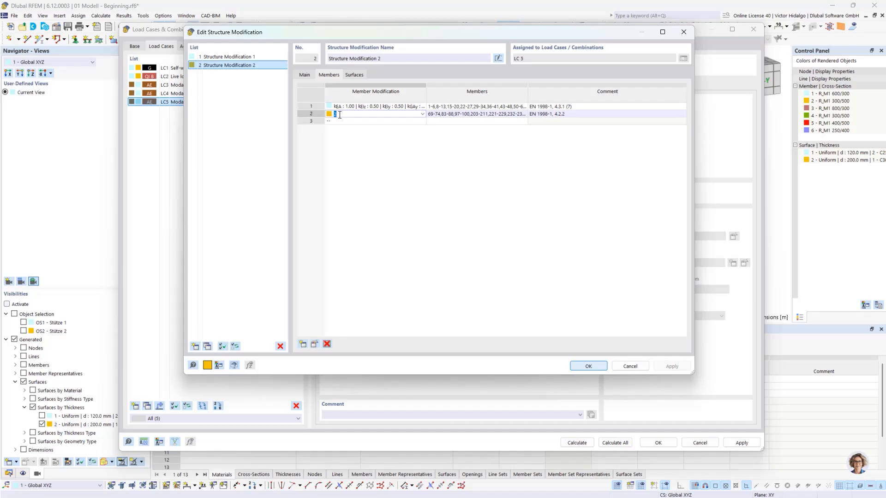
{"action": "left_click", "coordinate": [422, 114]}
{"action": "left_click", "coordinate": [444, 120]}
{"action": "left_click", "coordinate": [563, 115]}
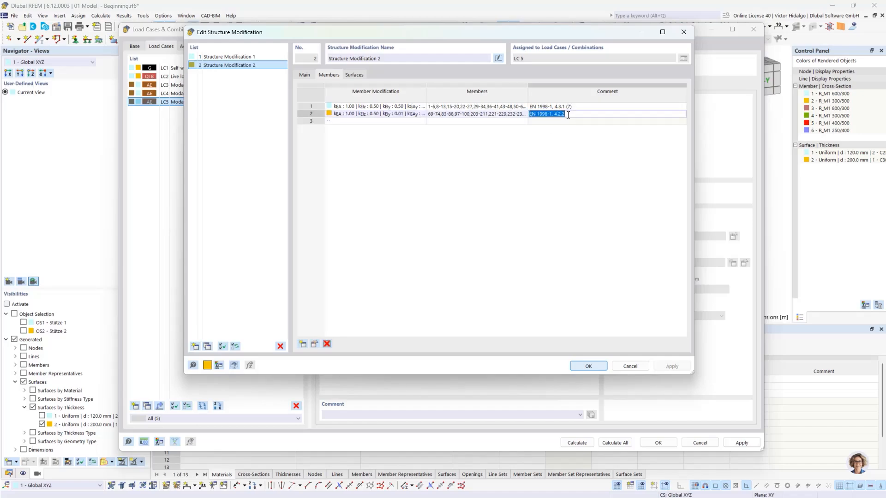
{"action": "double_click", "coordinate": [559, 114]}
{"action": "left_click_drag", "start_coordinate": [558, 114], "coordinate": [555, 115]}
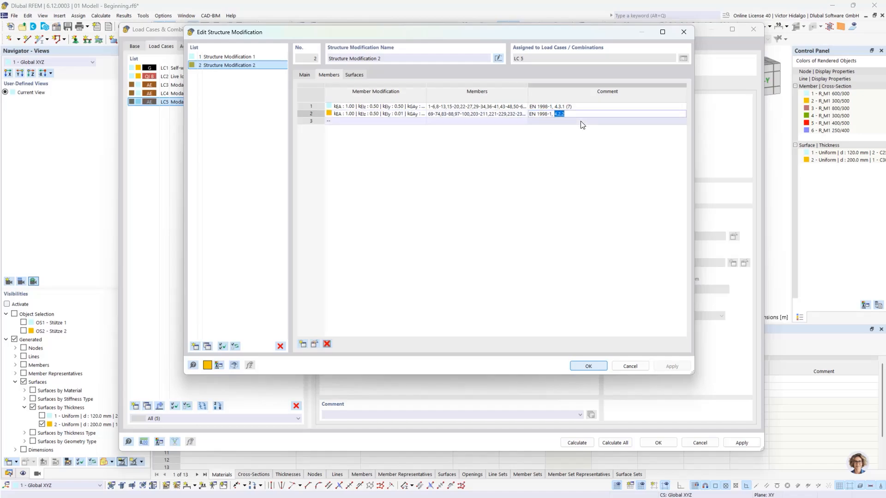
{"action": "left_click", "coordinate": [361, 114]}
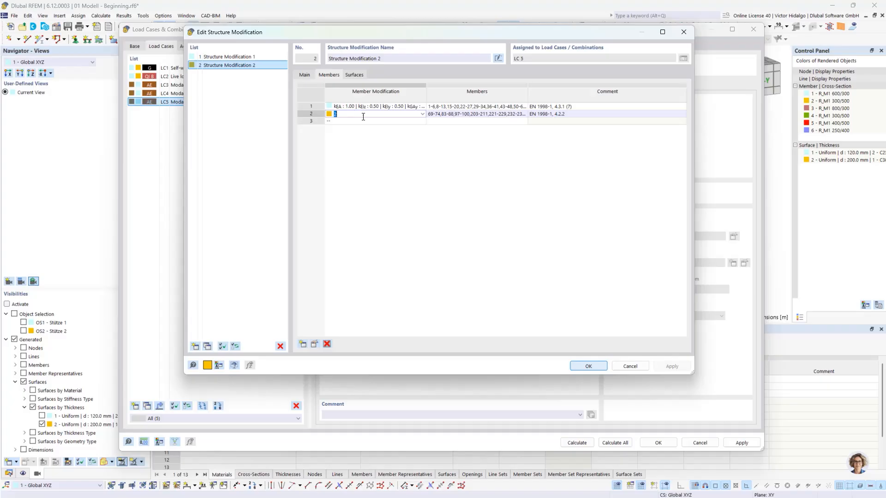
{"action": "left_click", "coordinate": [314, 344]}
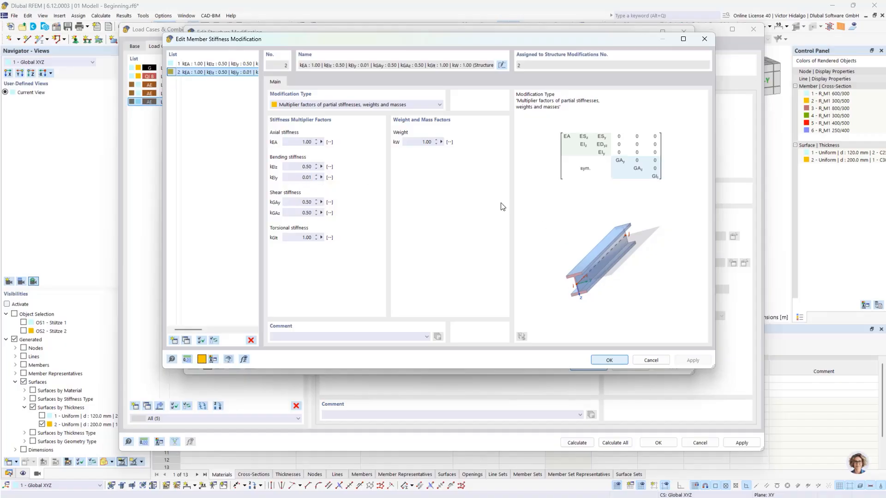
{"action": "left_click", "coordinate": [611, 360]}
{"action": "left_click", "coordinate": [517, 114]}
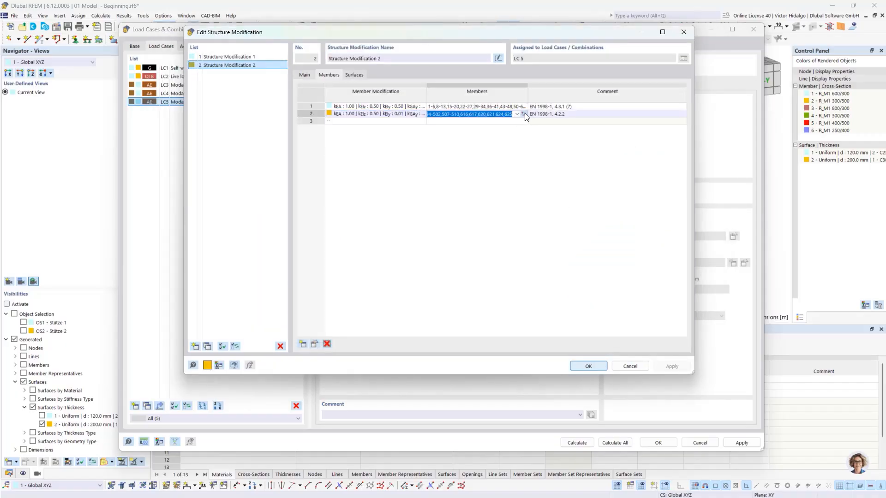
{"action": "left_click", "coordinate": [523, 114]}
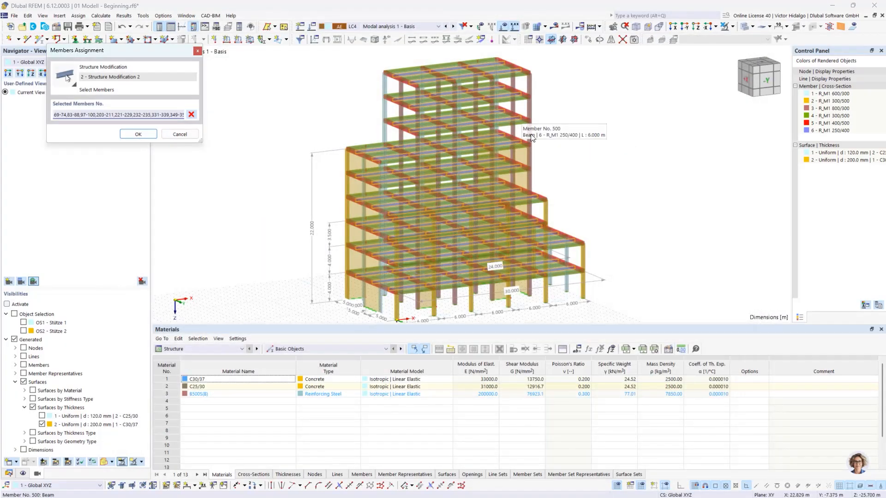
{"action": "middle_click_drag", "start_coordinate": [595, 186], "coordinate": [612, 208], "text": "ctrl"}
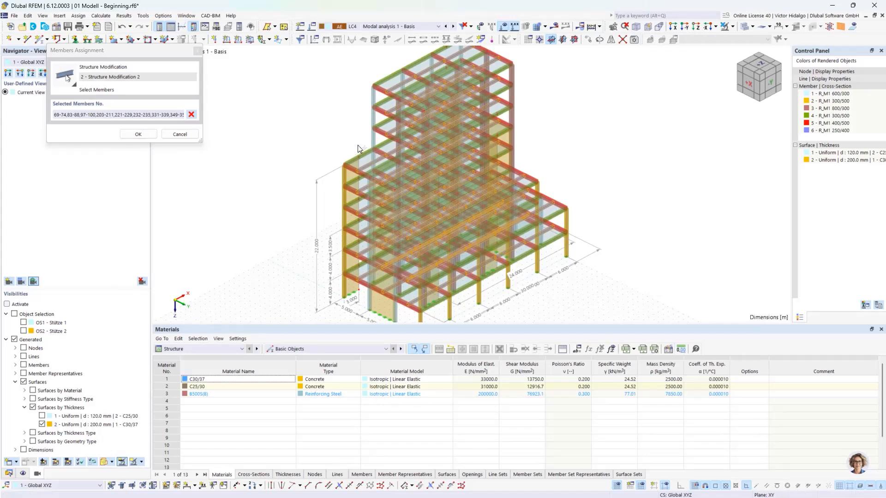
{"action": "scroll", "coordinate": [358, 145], "scroll_direction": "up", "scroll_amount": 2}
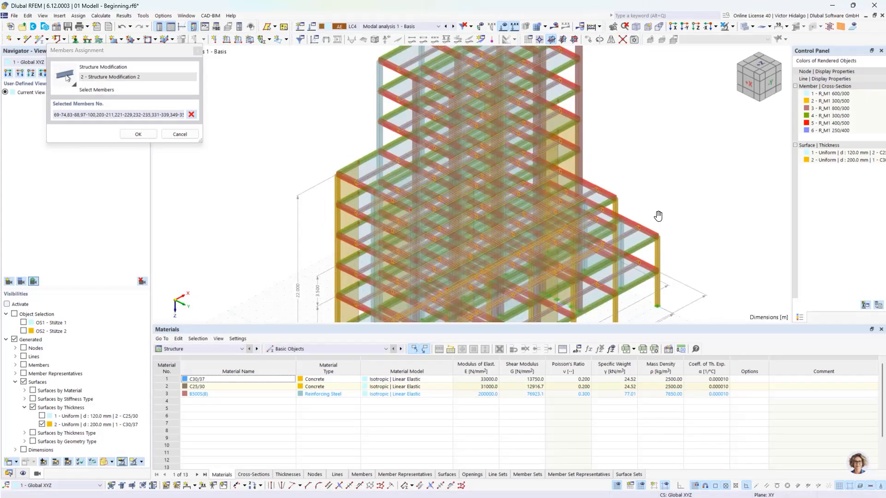
{"action": "middle_click_drag", "start_coordinate": [658, 217], "coordinate": [572, 180], "text": "ctrl"}
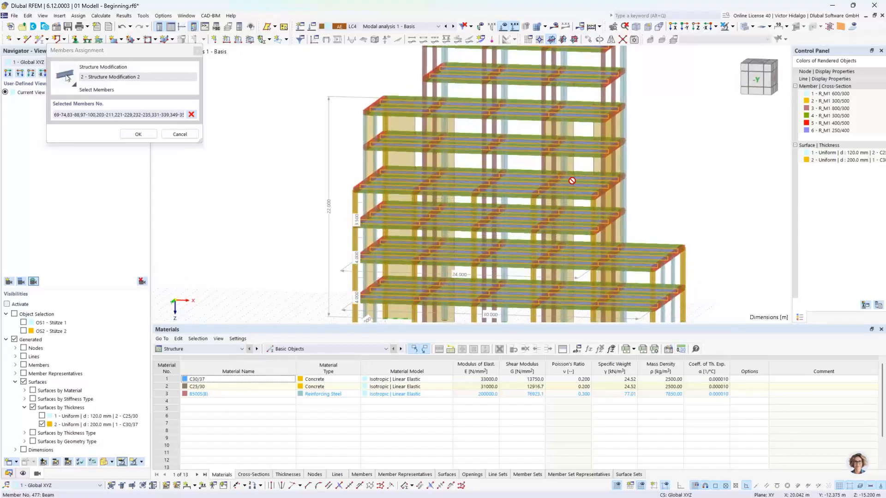
{"action": "middle_click_drag", "start_coordinate": [451, 145], "coordinate": [508, 153], "text": "ctrl"}
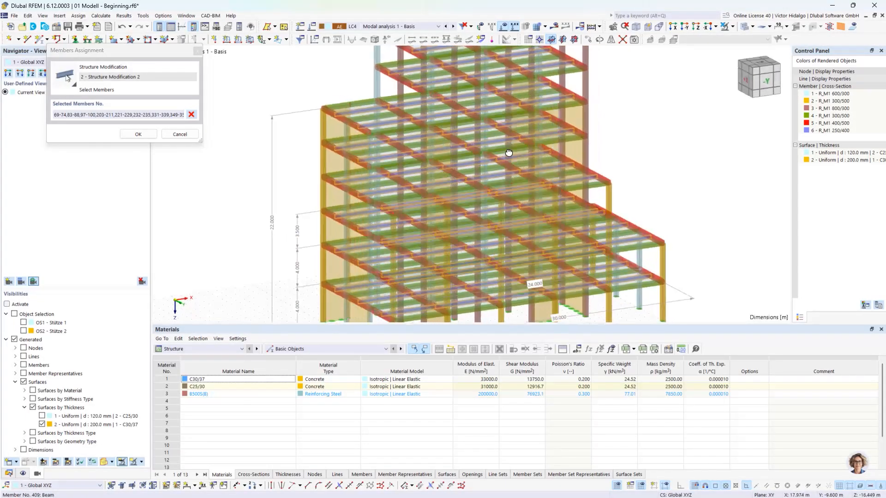
{"action": "middle_click_drag", "start_coordinate": [379, 109], "coordinate": [390, 130]}
{"action": "scroll", "coordinate": [375, 123], "scroll_direction": "up", "scroll_amount": 3}
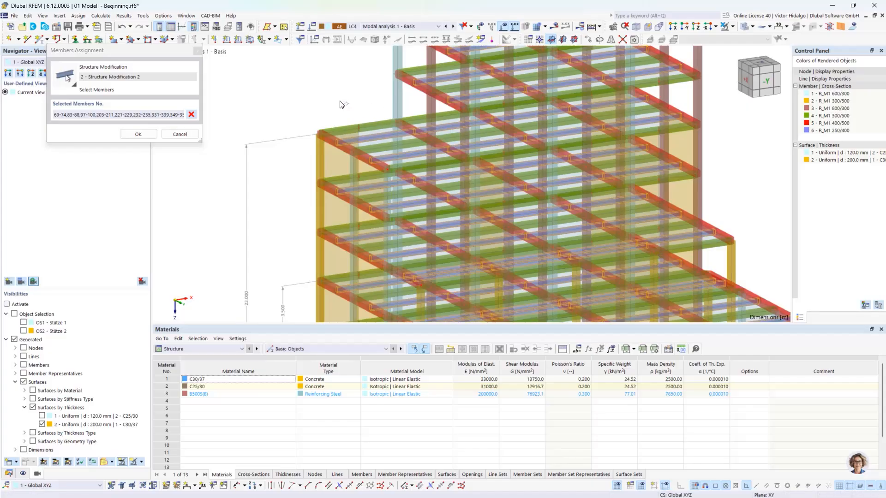
{"action": "left_click", "coordinate": [144, 135]}
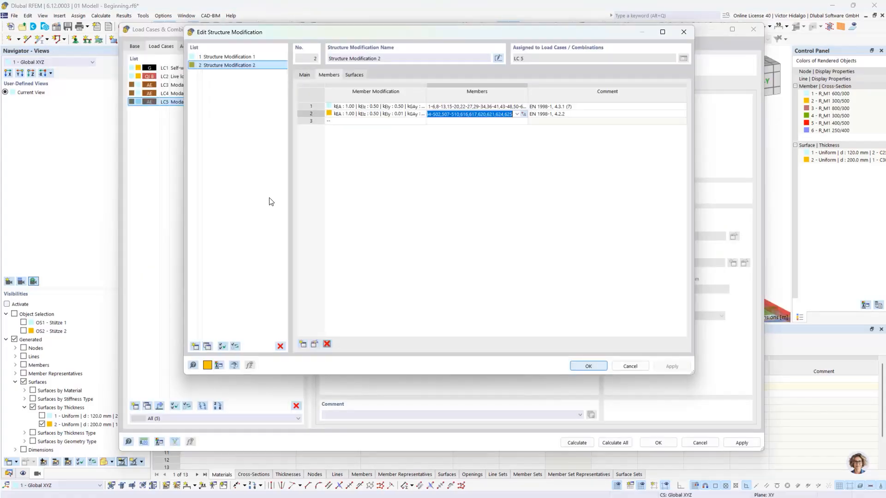
Rename LC5 to 'Modal analysis 3 - 4.3.1 (7) and 4.2.2', apply it, and list the open models.
{"action": "left_click", "coordinate": [589, 367]}
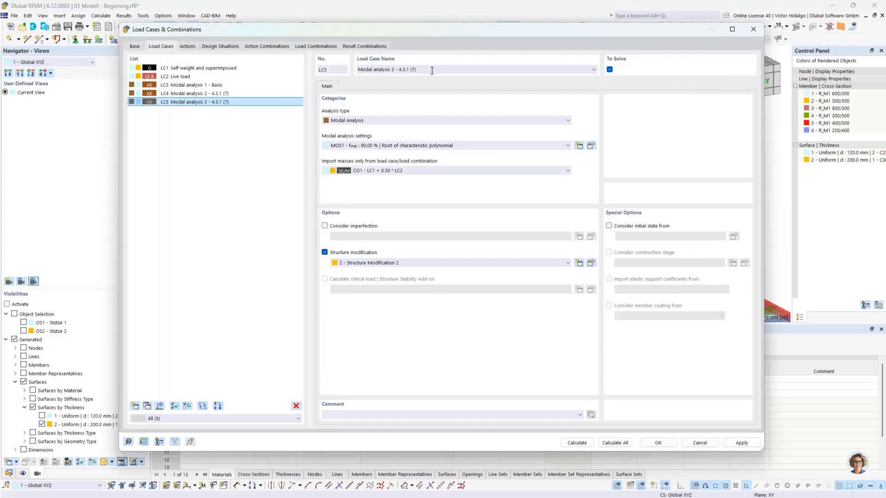
{"action": "left_click", "coordinate": [432, 70]}
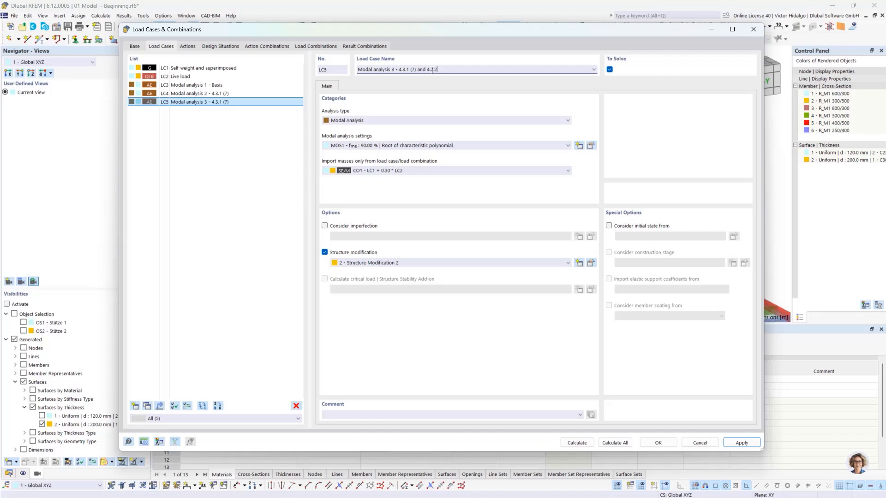
{"action": "left_click", "coordinate": [241, 149]}
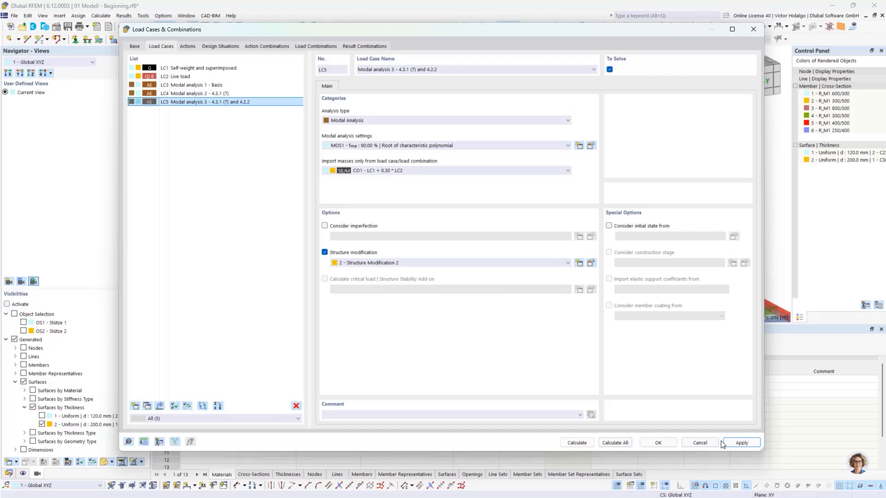
{"action": "left_click", "coordinate": [654, 441]}
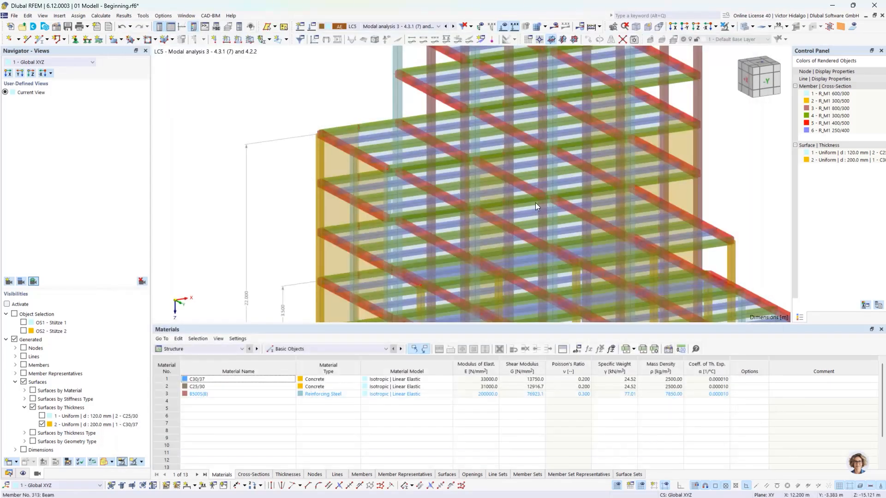
{"action": "left_click", "coordinate": [9, 474]}
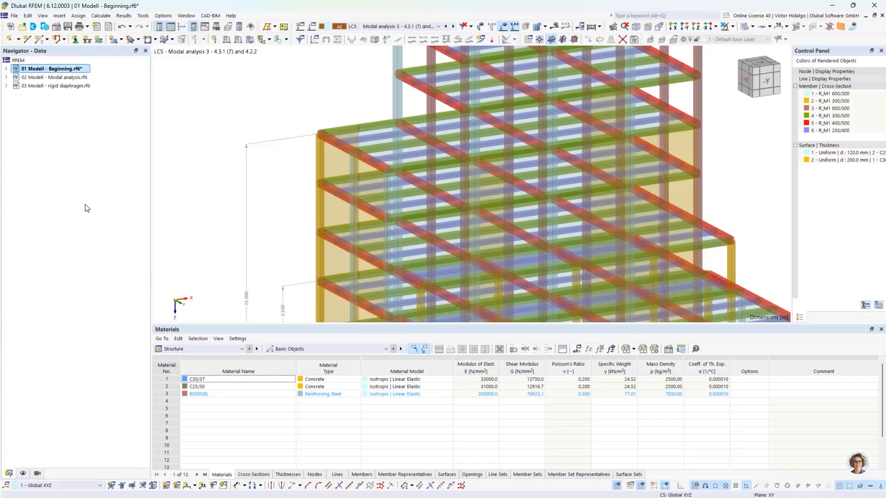
Switch to 02 Modell - Modal analysis.rf6 and verify LC4 and LC5 use Structure Modifications 1 and 2.
{"action": "left_click", "coordinate": [6, 78]}
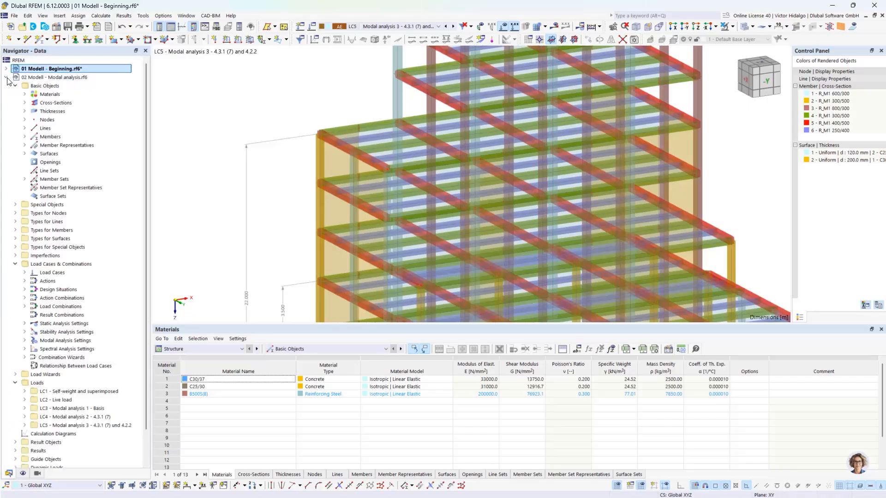
{"action": "left_click", "coordinate": [64, 79]}
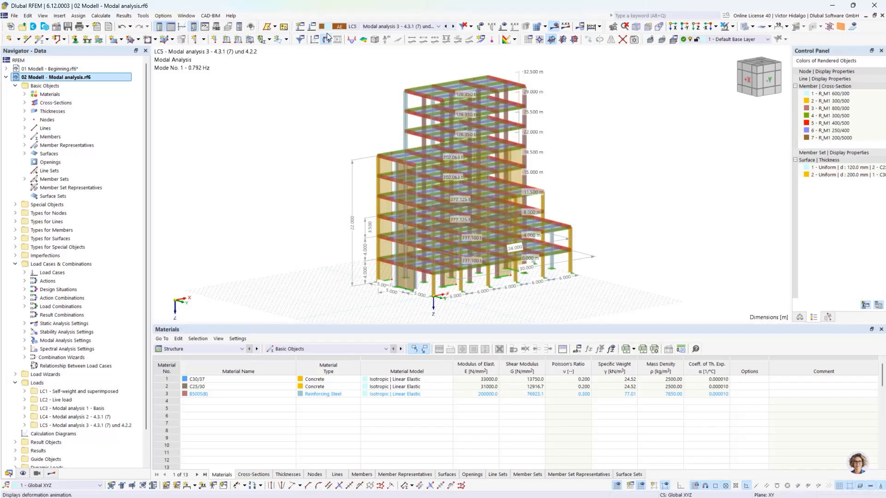
{"action": "left_click", "coordinate": [313, 27]}
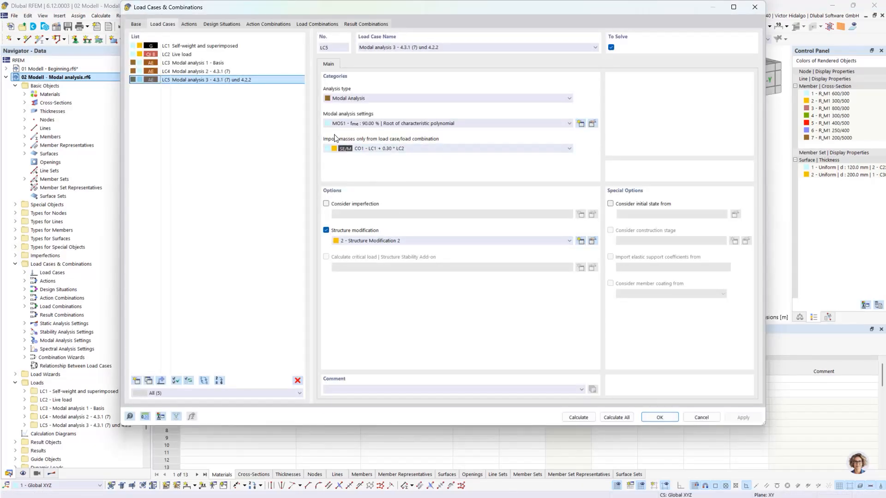
{"action": "left_click", "coordinate": [258, 71]}
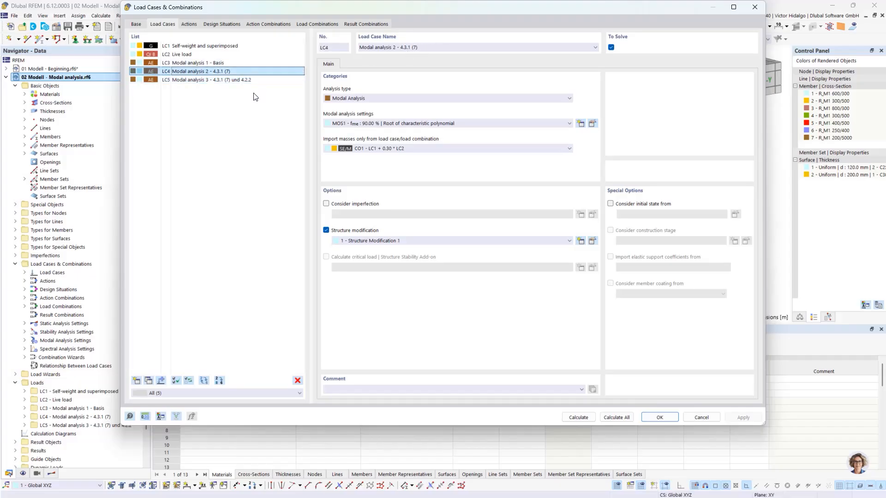
{"action": "left_click", "coordinate": [247, 80]}
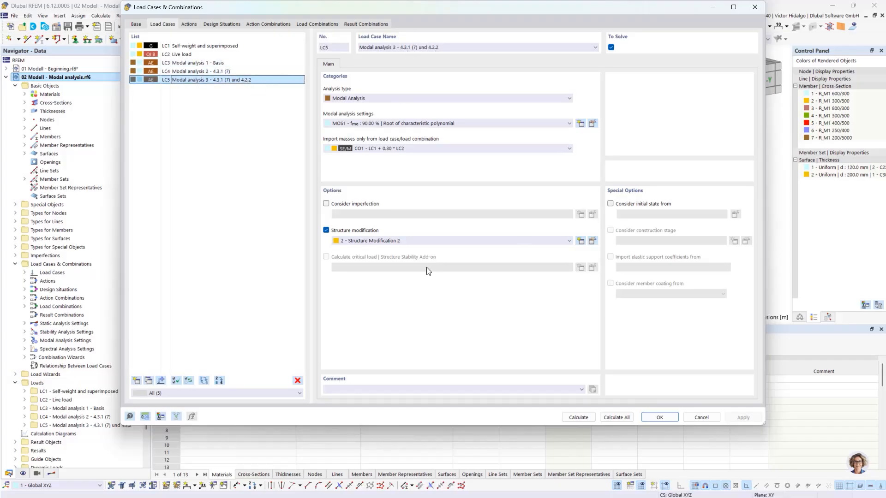
{"action": "left_click", "coordinate": [661, 416]}
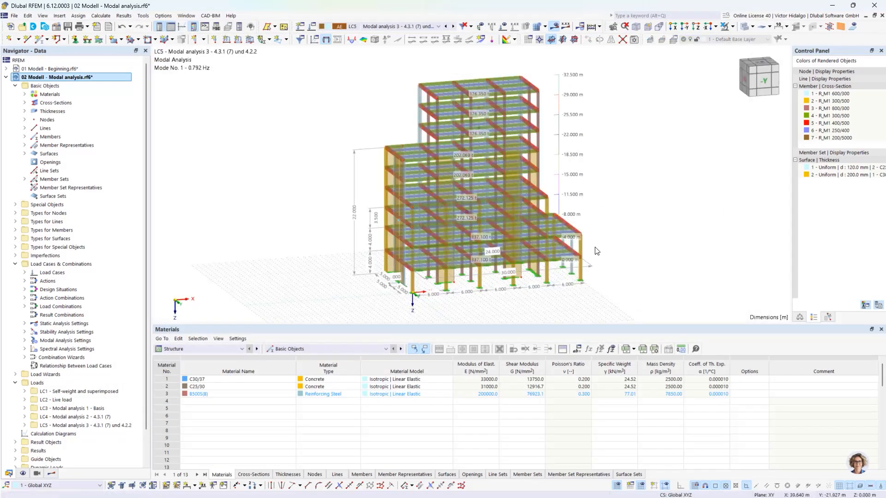
{"action": "mouse_move", "coordinate": [595, 249]}
{"action": "middle_mouse_down"}
{"action": "mouse_move", "coordinate": [580, 251]}
{"action": "mouse_move", "coordinate": [599, 262]}
{"action": "middle_mouse_up"}
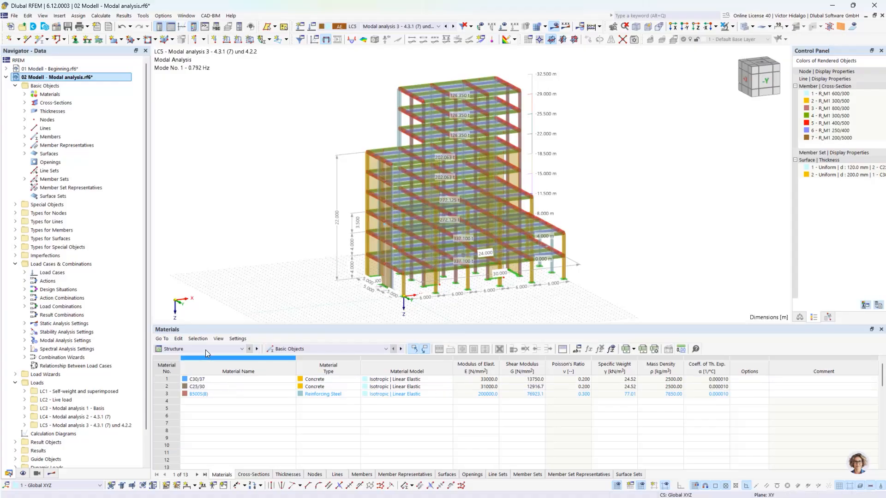
Show the Modal Analysis natural frequencies table, view mode 2, compare LC4, then return to LC3.
{"action": "left_click", "coordinate": [187, 351]}
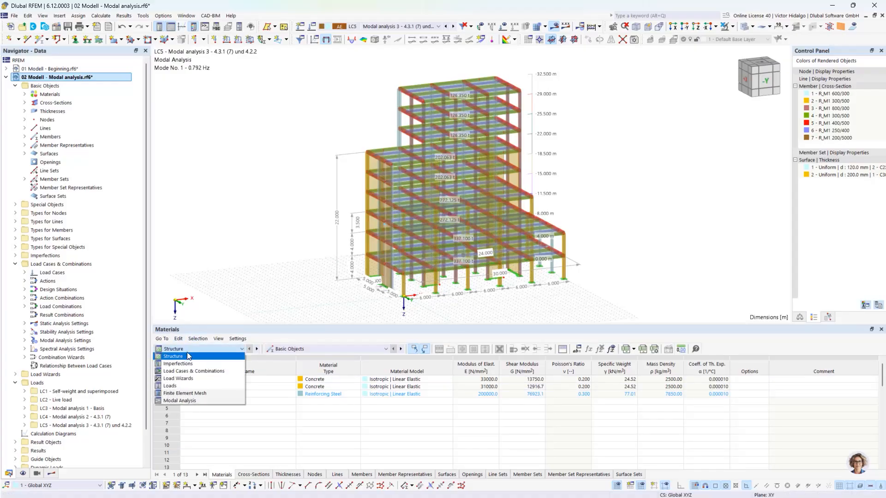
{"action": "left_click", "coordinate": [199, 400]}
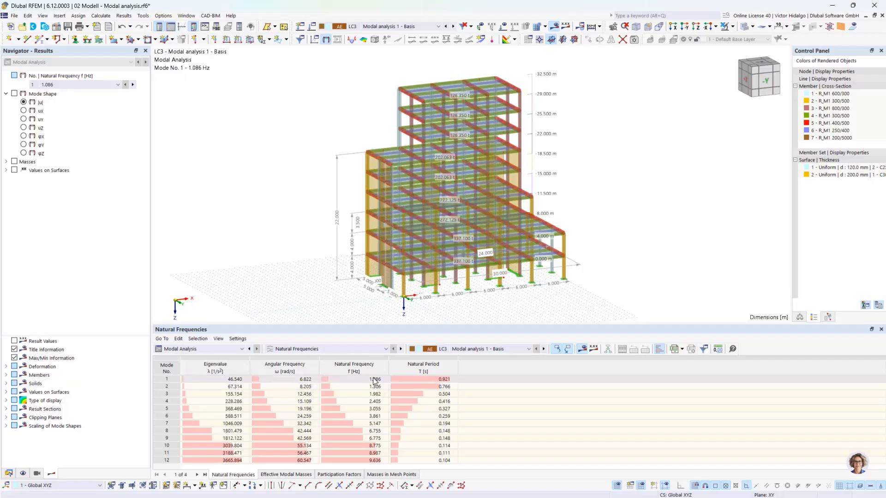
{"action": "left_click", "coordinate": [446, 388]}
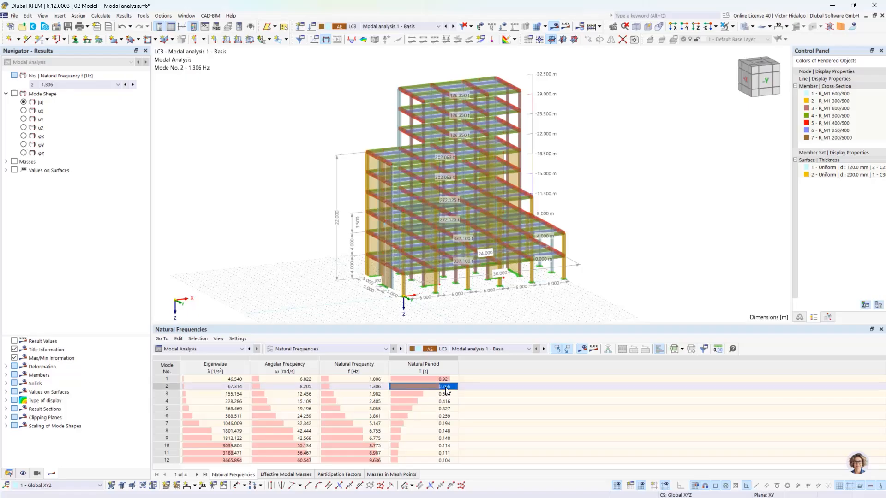
{"action": "left_click", "coordinate": [509, 350]}
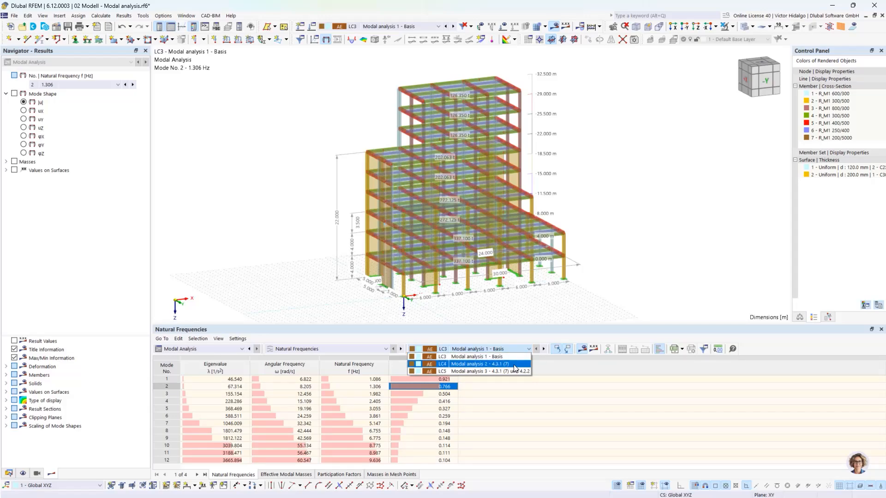
{"action": "left_click", "coordinate": [516, 364]}
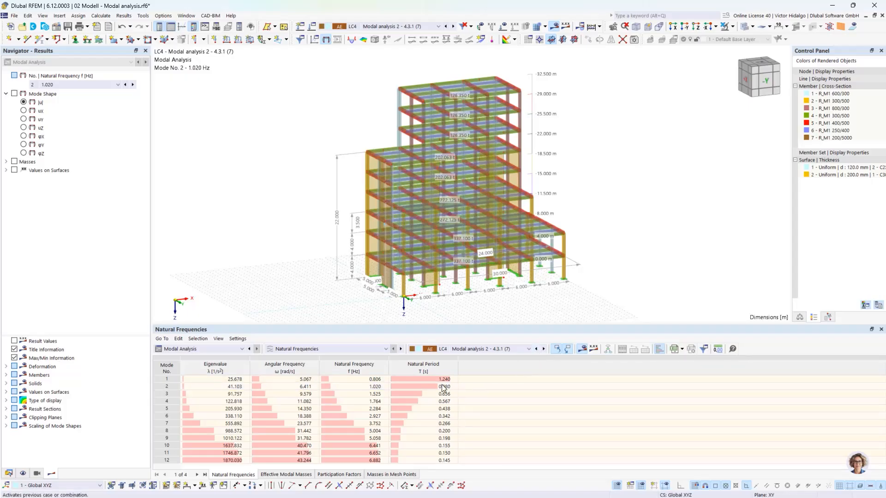
{"action": "left_click", "coordinate": [536, 350]}
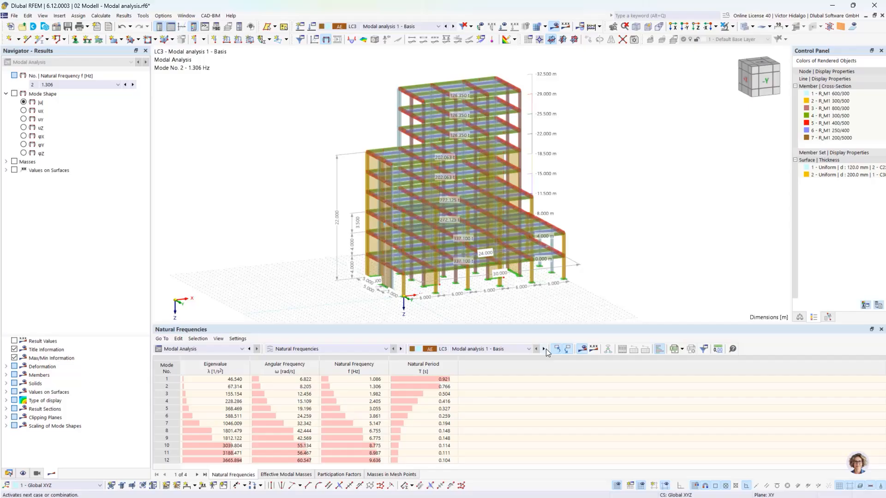
Step the natural frequencies through LC4 to LC5 (Mode 1 at 0.792 Hz) and zoom the view.
{"action": "left_click", "coordinate": [544, 349]}
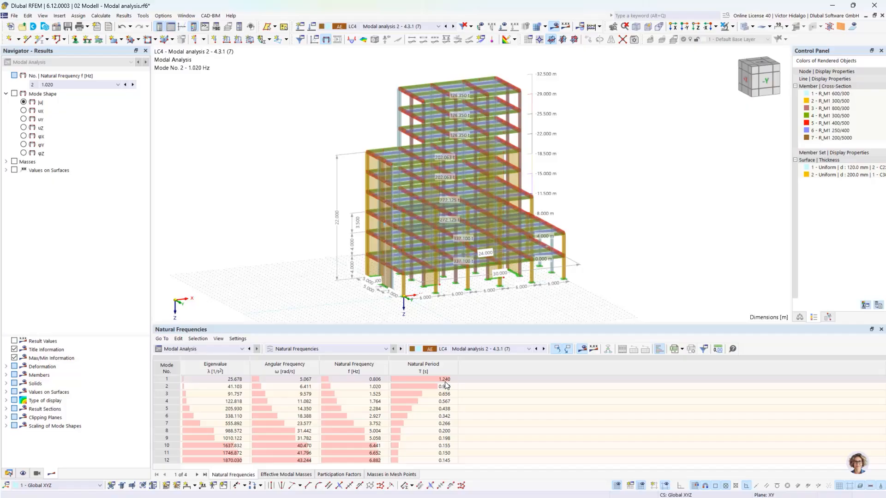
{"action": "left_click", "coordinate": [545, 350]}
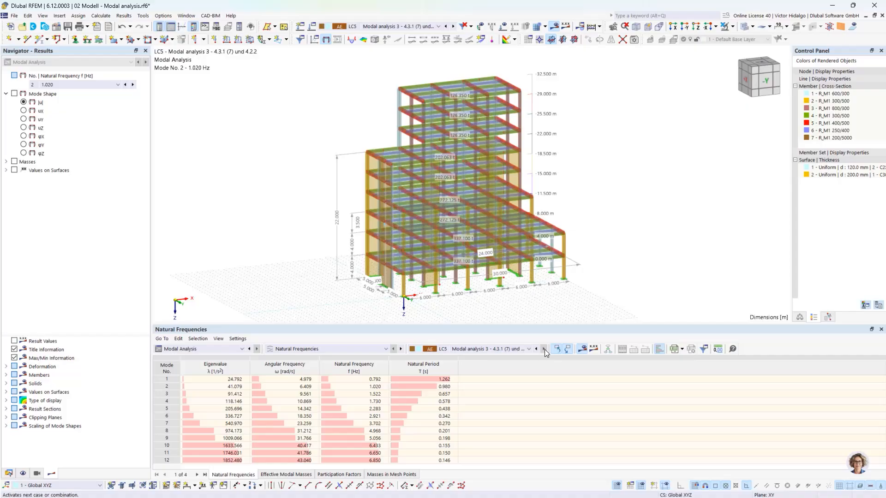
{"action": "left_click", "coordinate": [519, 349]}
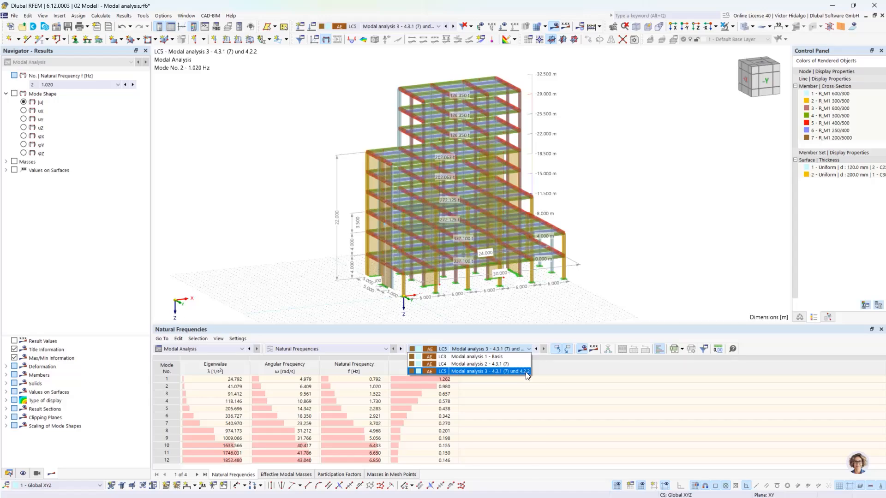
{"action": "left_click", "coordinate": [675, 254]}
{"action": "scroll", "coordinate": [405, 141], "scroll_direction": "up", "scroll_amount": 3}
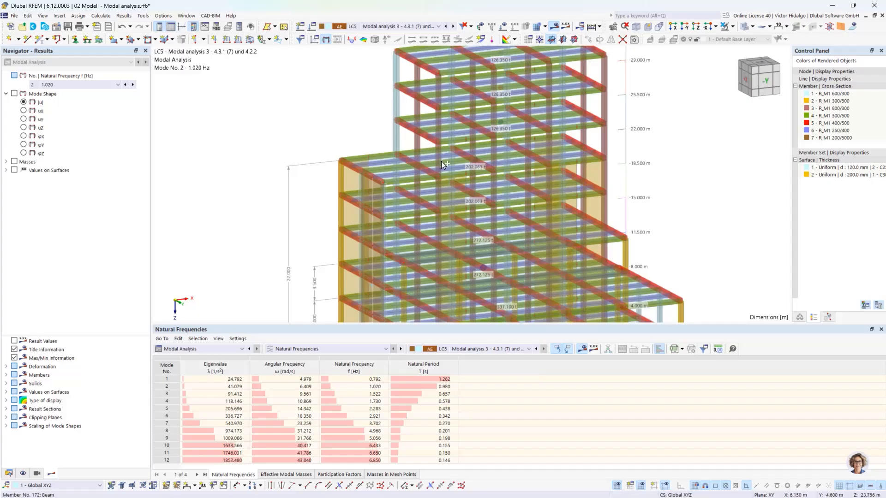
{"action": "middle_click_drag", "start_coordinate": [441, 162], "coordinate": [449, 174], "text": "ctrl"}
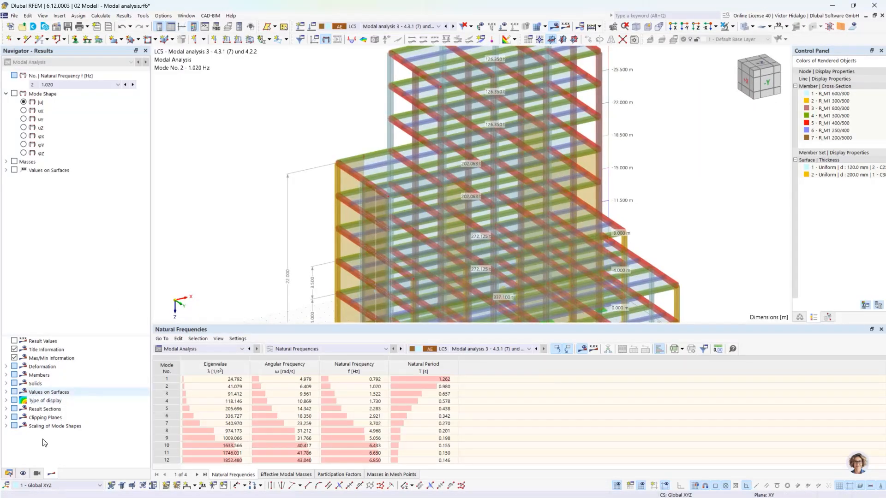
Show only the R_M1 250/400 members using the cross-section visibility group.
{"action": "left_click", "coordinate": [36, 474]}
{"action": "scroll", "coordinate": [34, 375], "scroll_direction": "down", "scroll_amount": 1}
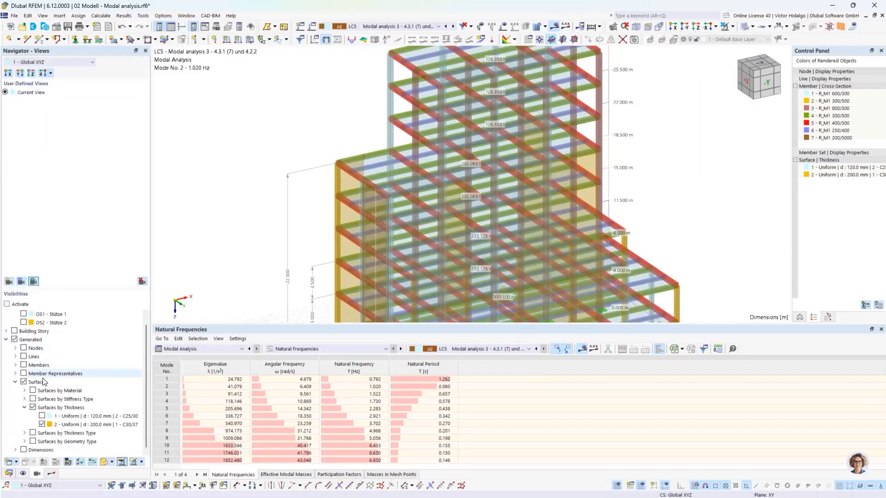
{"action": "left_click", "coordinate": [15, 381]}
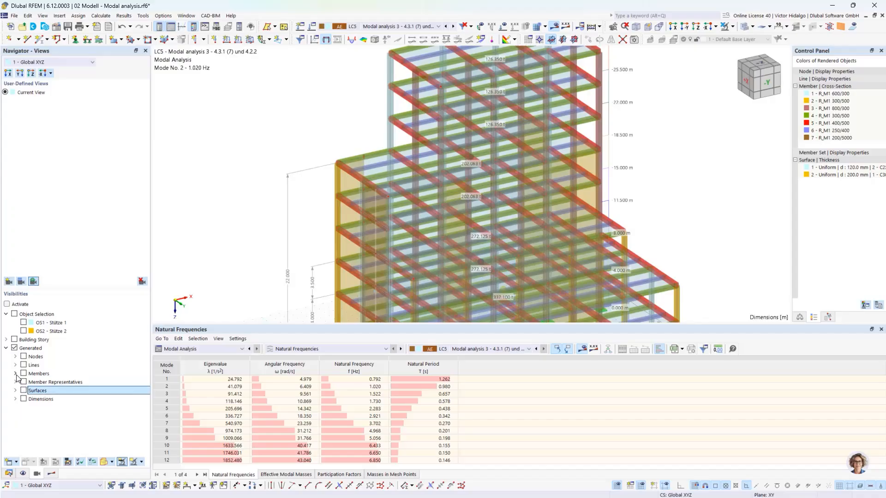
{"action": "left_click", "coordinate": [15, 374]}
{"action": "left_click", "coordinate": [24, 390]}
{"action": "scroll", "coordinate": [27, 392], "scroll_direction": "down", "scroll_amount": 2}
{"action": "left_click", "coordinate": [42, 407]}
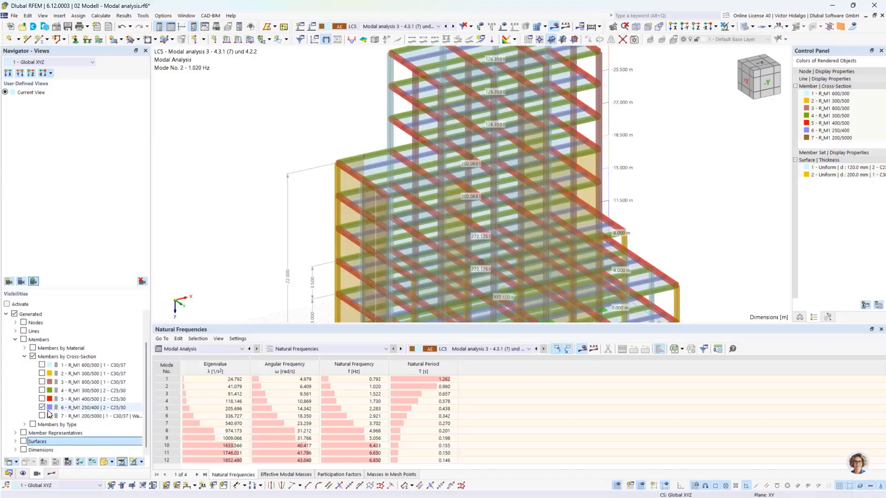
{"action": "left_click", "coordinate": [42, 408]}
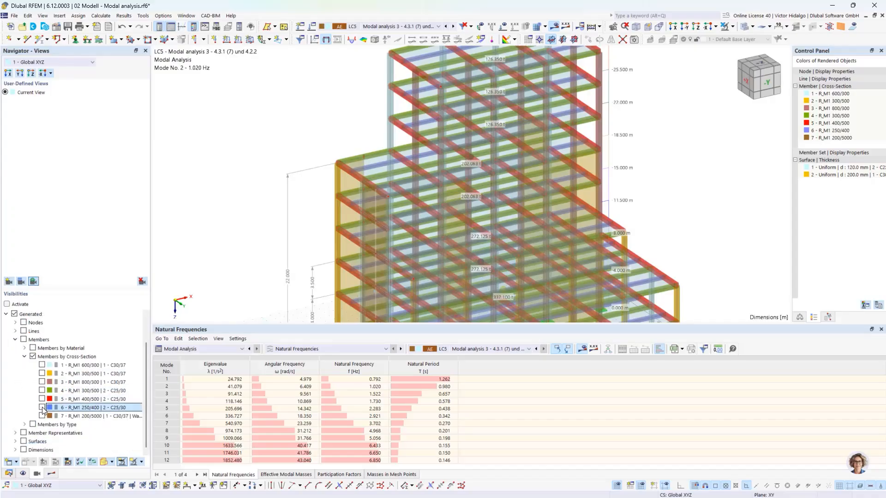
{"action": "left_click", "coordinate": [41, 407]}
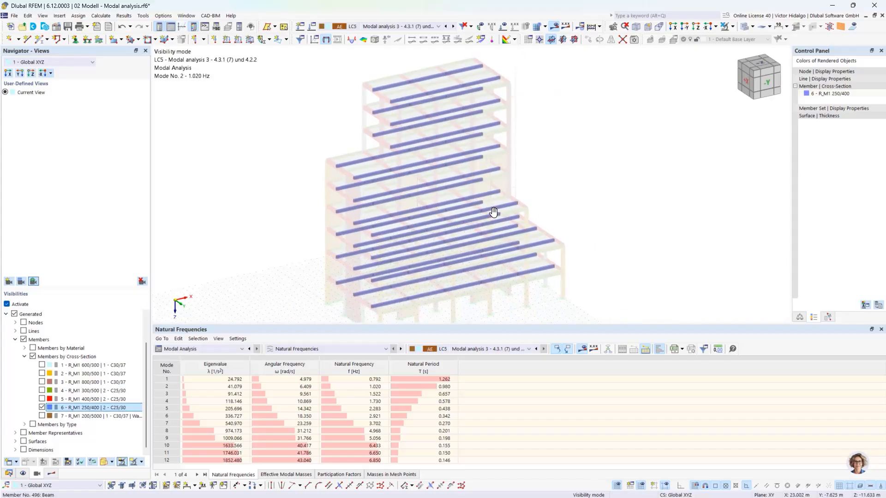
Orbit, pan and zoom in to inspect the isolated 250/400 beams close up.
{"action": "middle_click_drag", "start_coordinate": [493, 212], "coordinate": [460, 96], "text": "ctrl"}
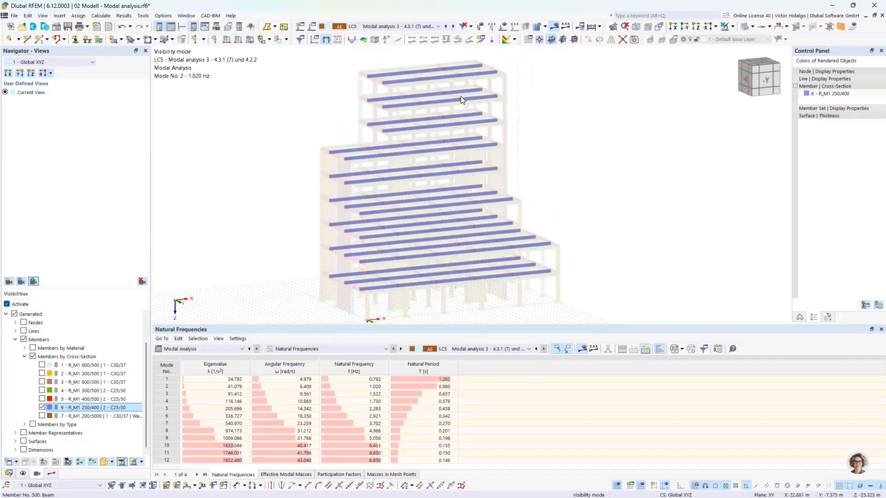
{"action": "scroll", "coordinate": [454, 66], "scroll_direction": "up", "scroll_amount": 2}
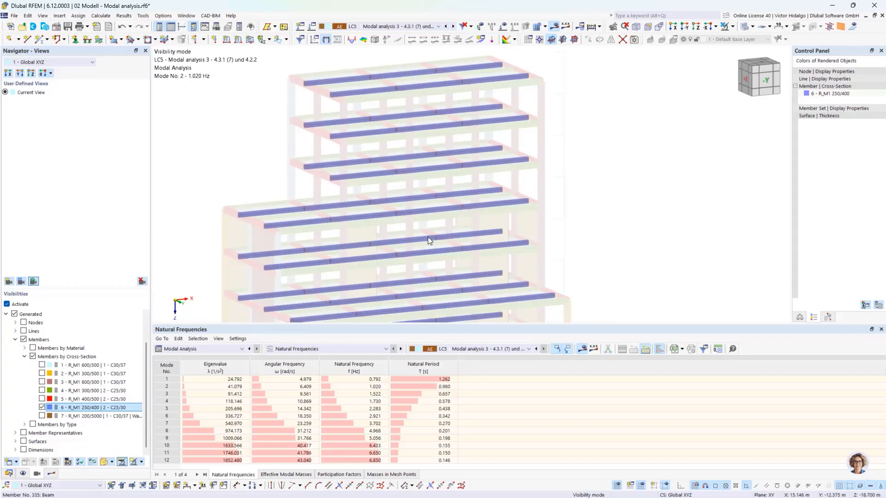
{"action": "middle_click_drag", "start_coordinate": [515, 198], "coordinate": [539, 150]}
{"action": "scroll", "coordinate": [423, 229], "scroll_direction": "down", "scroll_amount": 2}
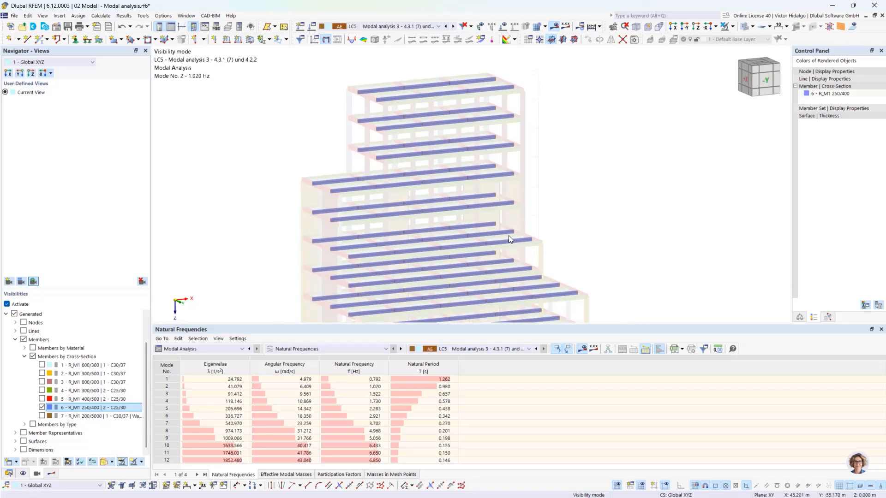
{"action": "middle_click_drag", "start_coordinate": [508, 235], "coordinate": [516, 201]}
{"action": "scroll", "coordinate": [511, 232], "scroll_direction": "down", "scroll_amount": 2}
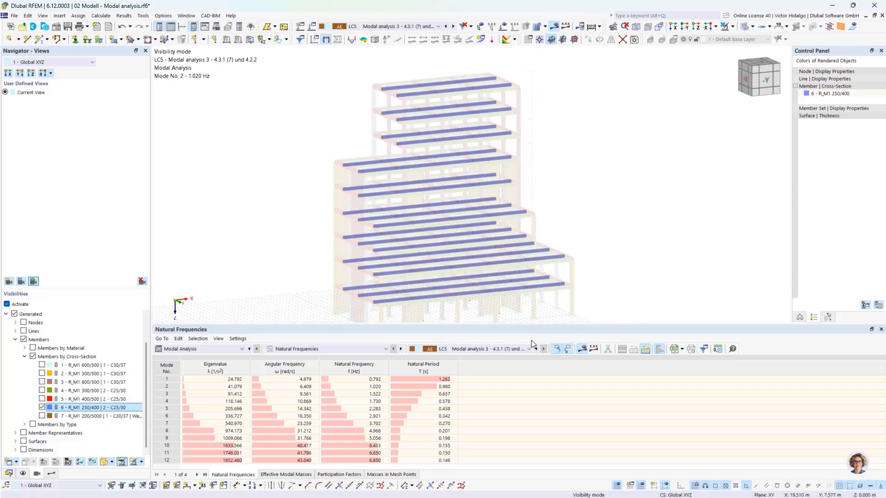
{"action": "scroll", "coordinate": [572, 283], "scroll_direction": "up", "scroll_amount": 4}
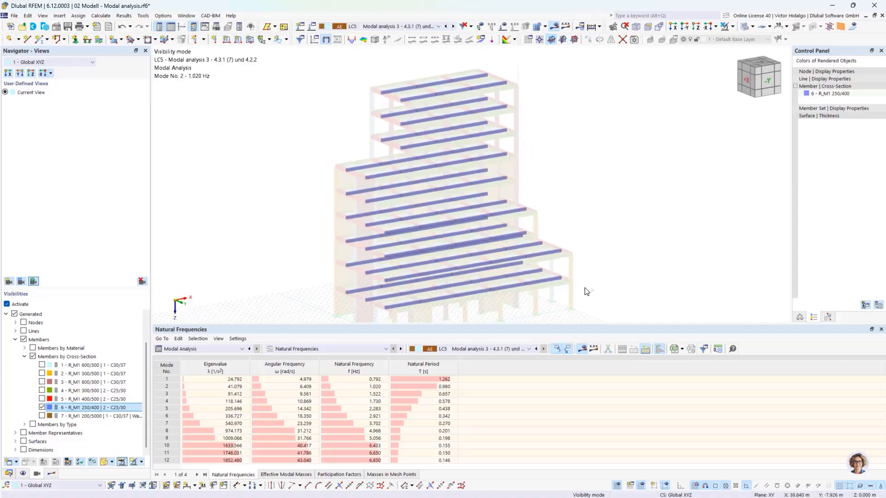
{"action": "scroll", "coordinate": [571, 287], "scroll_direction": "up", "scroll_amount": 4}
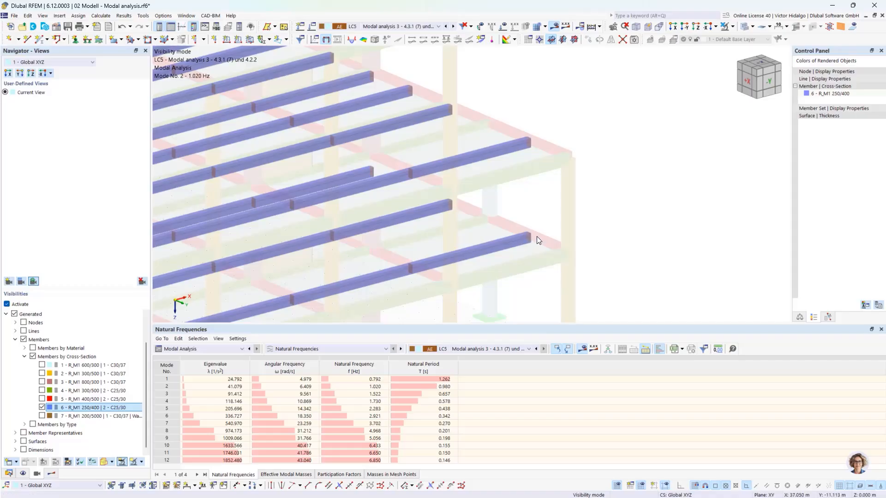
{"action": "mouse_move", "coordinate": [523, 243]}
{"action": "scroll", "coordinate": [524, 243], "scroll_direction": "down", "scroll_amount": 1}
{"action": "middle_click_drag", "start_coordinate": [508, 258], "coordinate": [524, 213]}
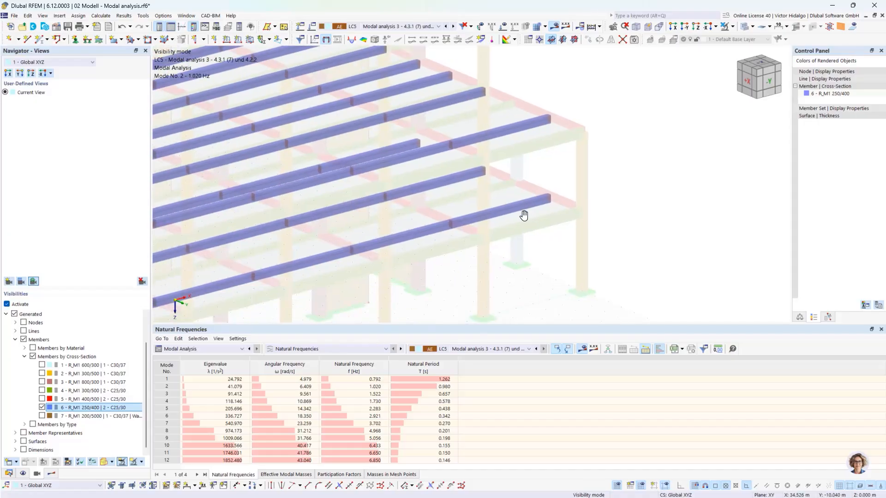
{"action": "scroll", "coordinate": [524, 216], "scroll_direction": "down", "scroll_amount": 1}
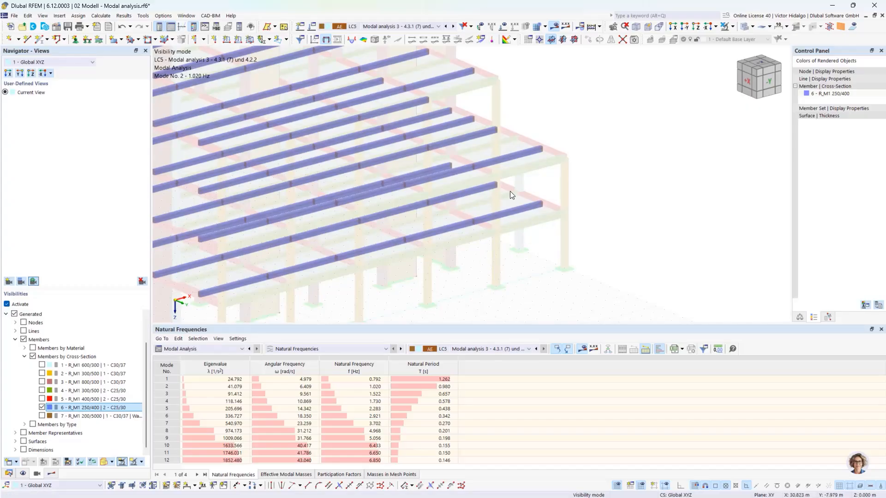
Switch the results load case and back to LC5, then zoom out to the full building.
{"action": "left_click", "coordinate": [522, 350]}
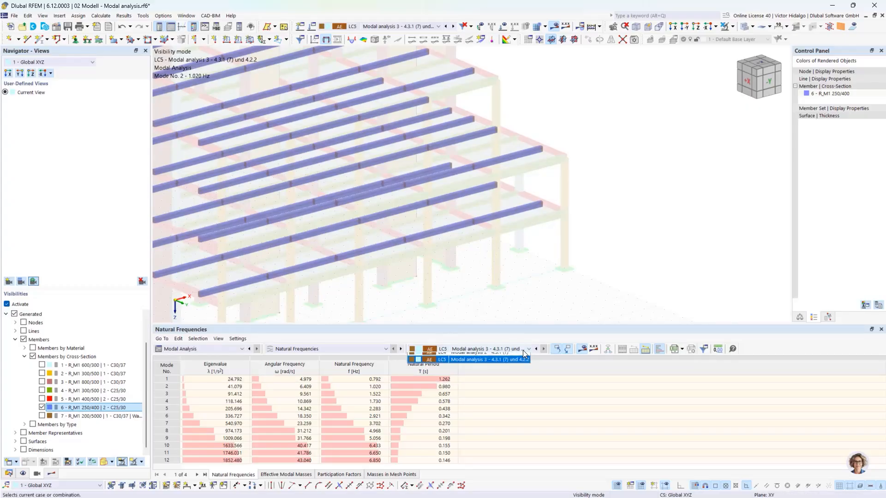
{"action": "left_click", "coordinate": [522, 364]}
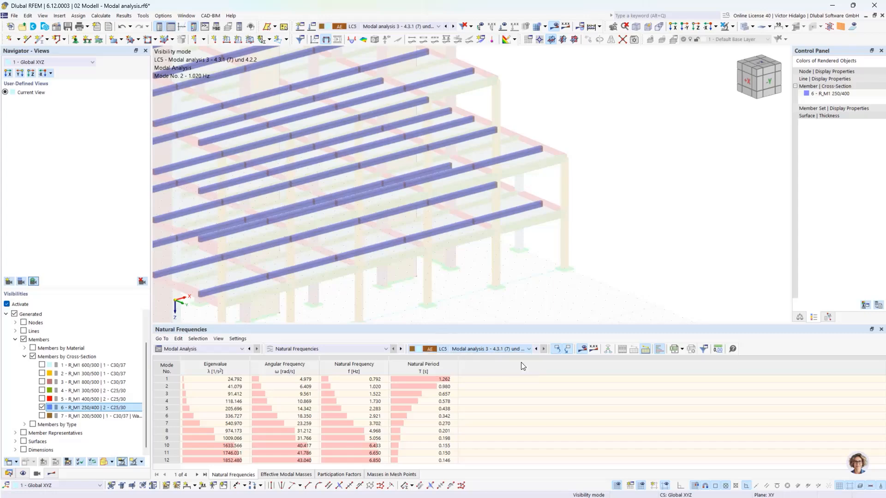
{"action": "left_click", "coordinate": [544, 353]}
{"action": "scroll", "coordinate": [559, 251], "scroll_direction": "down", "scroll_amount": 4}
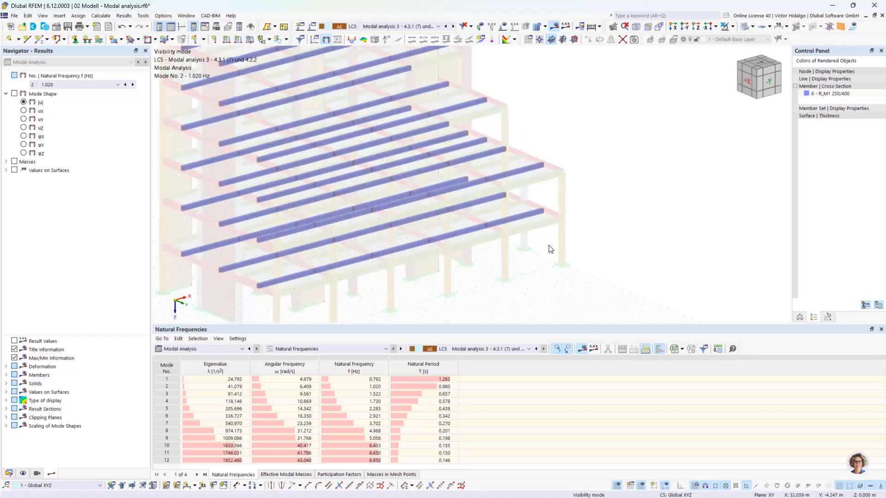
{"action": "middle_click_drag", "start_coordinate": [568, 244], "coordinate": [566, 215], "text": "ctrl"}
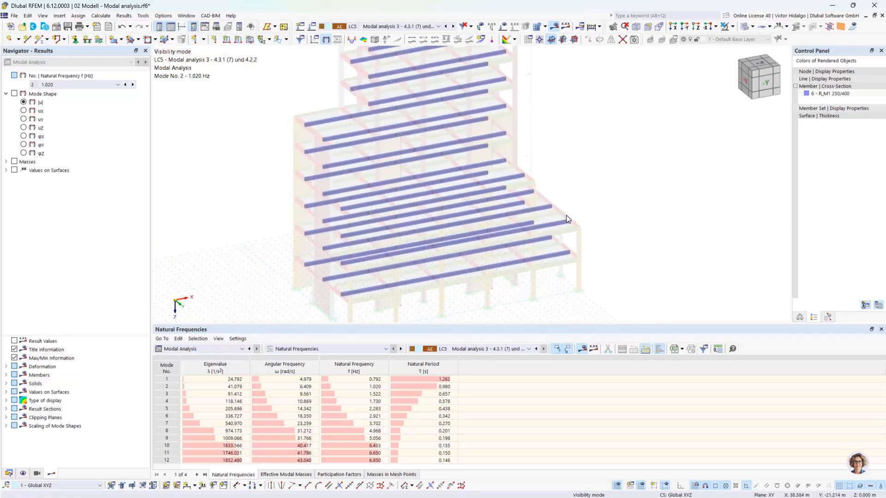
{"action": "scroll", "coordinate": [566, 215], "scroll_direction": "down", "scroll_amount": 2}
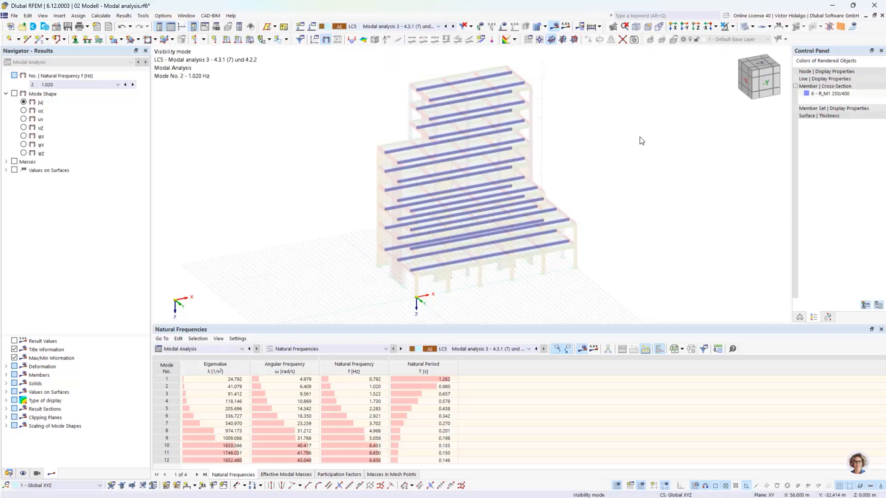
Show all members again, open the Effective Modal Masses table, and plot mode 1's |u| shape.
{"action": "left_click", "coordinate": [733, 27]}
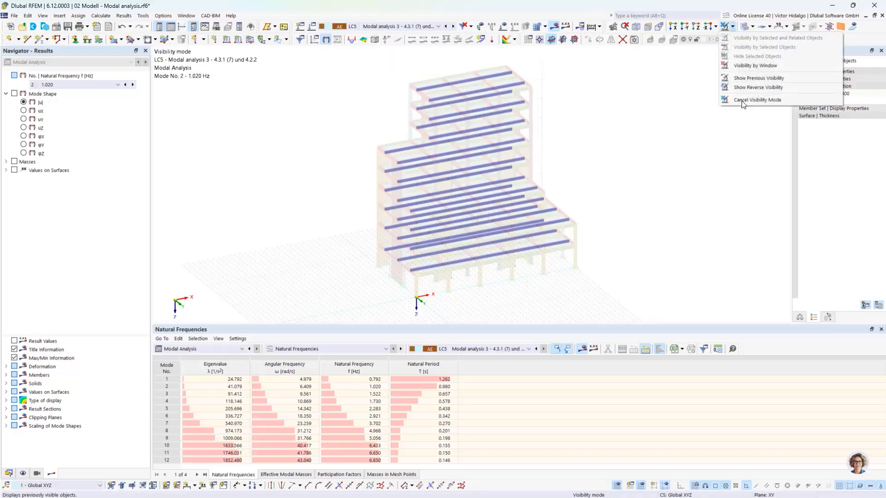
{"action": "left_click", "coordinate": [744, 101]}
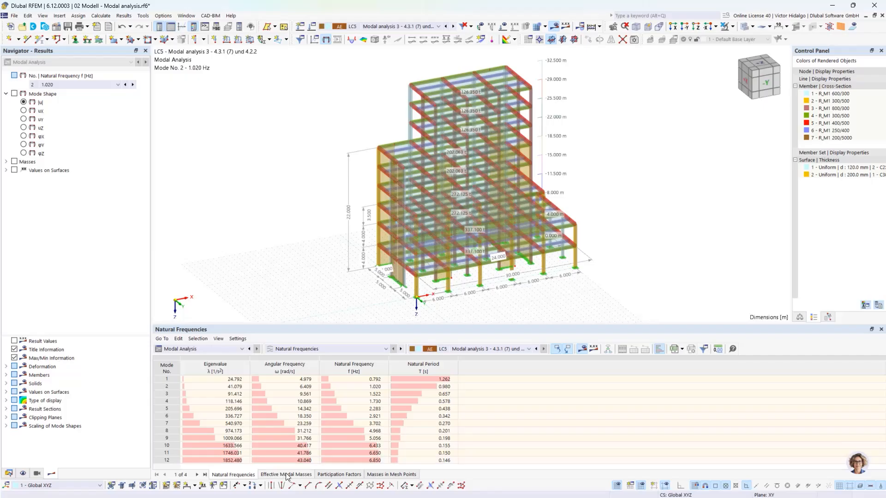
{"action": "mouse_move", "coordinate": [288, 478]}
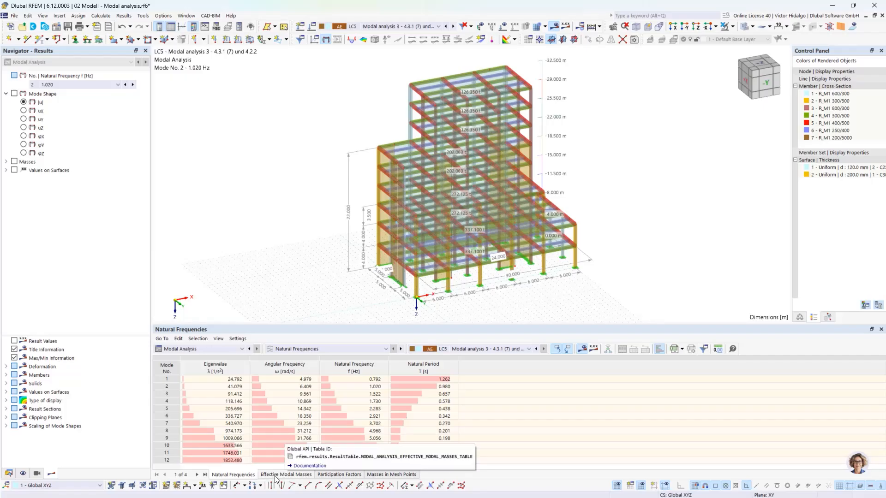
{"action": "left_click", "coordinate": [275, 475]}
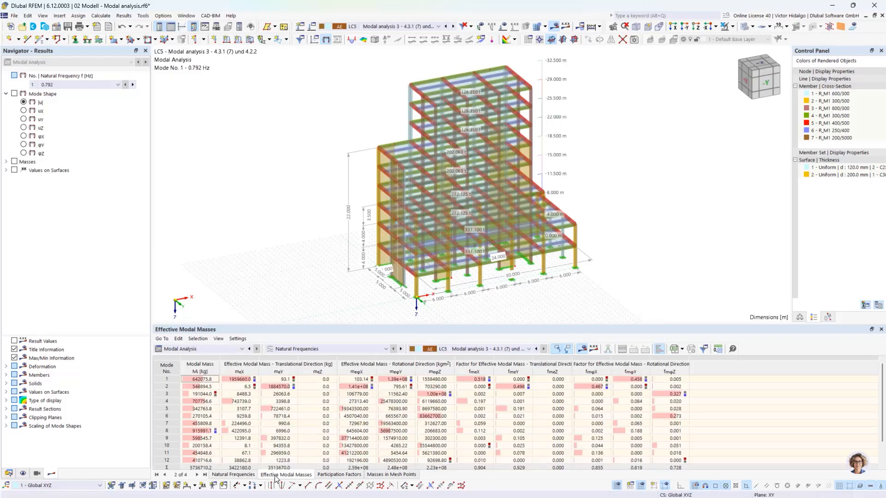
{"action": "left_click", "coordinate": [165, 379]}
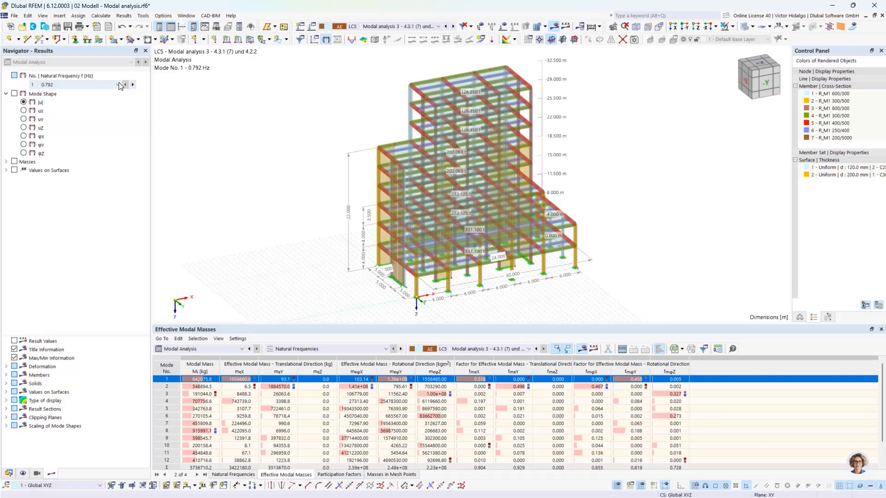
{"action": "left_click", "coordinate": [23, 102]}
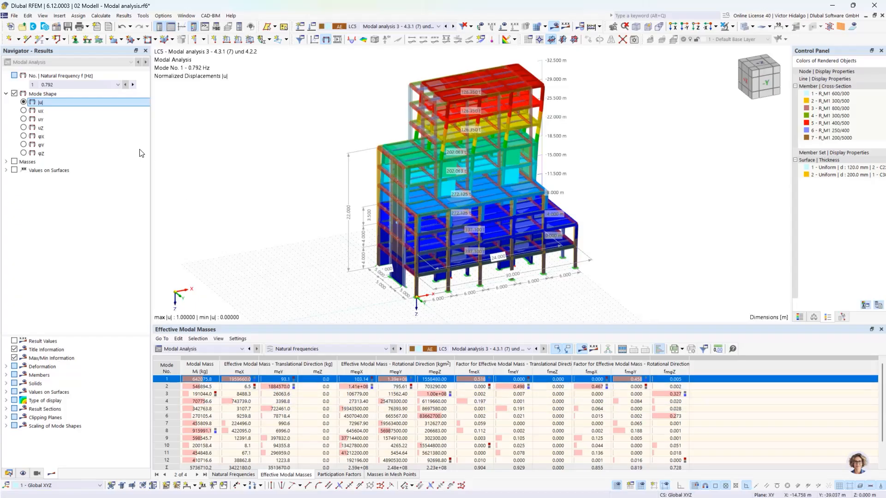
Display mode 2's shape (1.020 Hz), note mode 1's fmeX 0.518, then turn off the results display.
{"action": "left_click", "coordinate": [83, 84]}
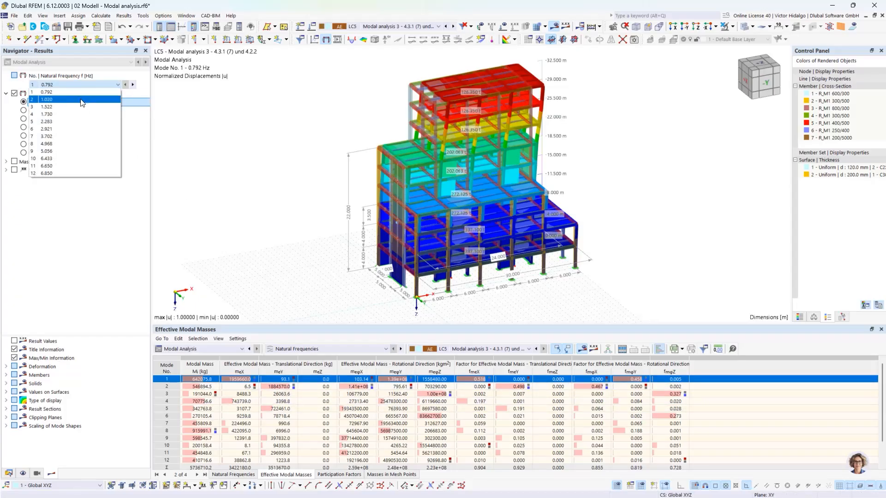
{"action": "left_click", "coordinate": [82, 101]}
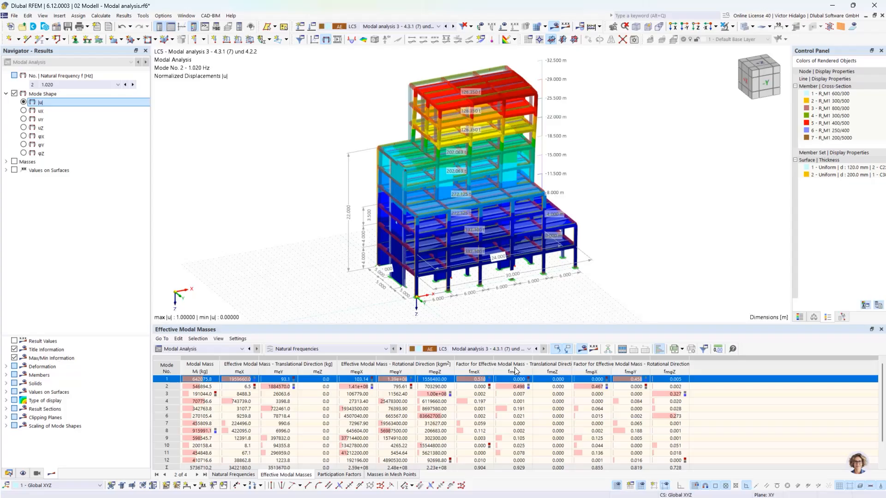
{"action": "left_click", "coordinate": [477, 379]}
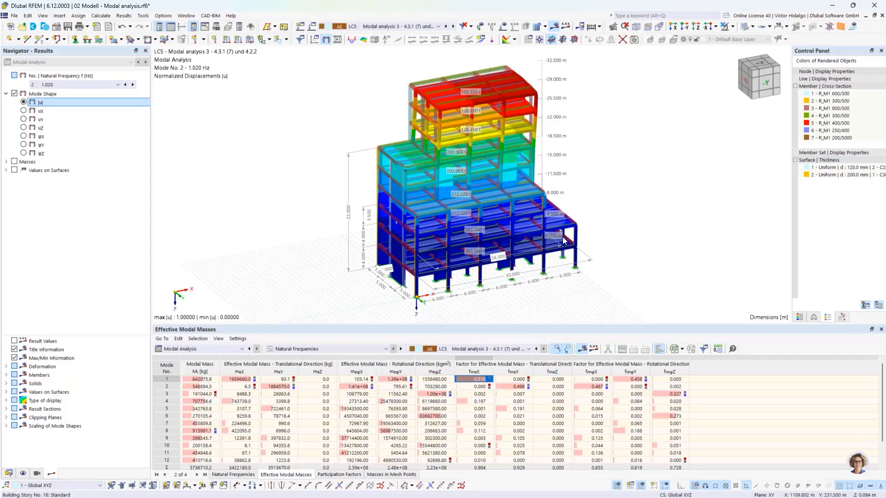
{"action": "middle_click_drag", "start_coordinate": [582, 263], "coordinate": [632, 247], "text": "ctrl"}
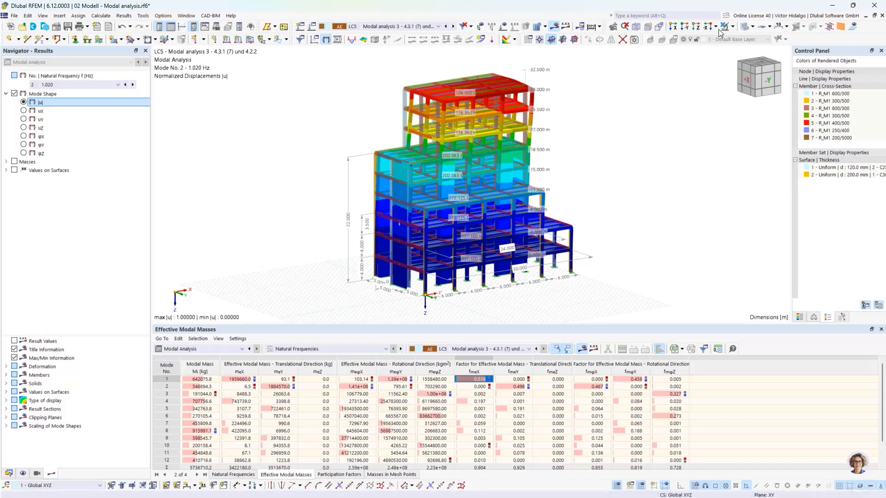
{"action": "left_click", "coordinate": [558, 29]}
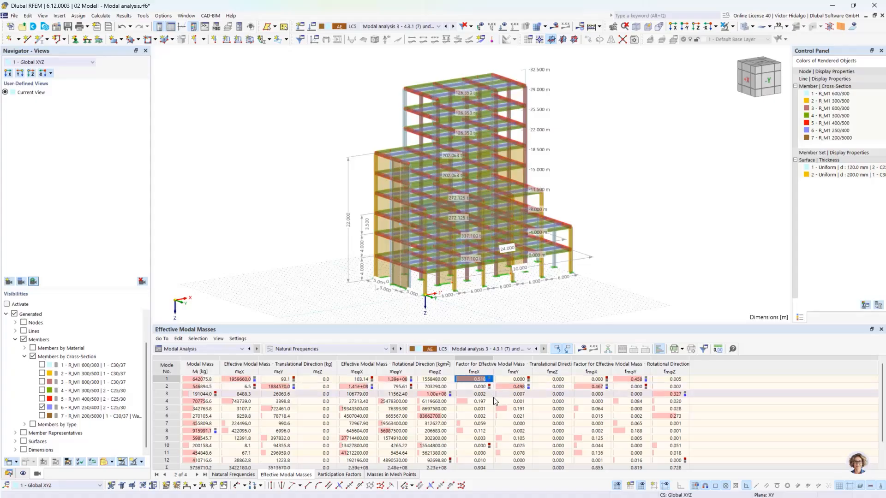
Highlight key mass factors: mode 2 fmeY 0.498, mode 4 fmeX 0.197, mode 8 fmeX 0.112, mode 5 fmeY 0.191.
{"action": "left_click", "coordinate": [518, 388]}
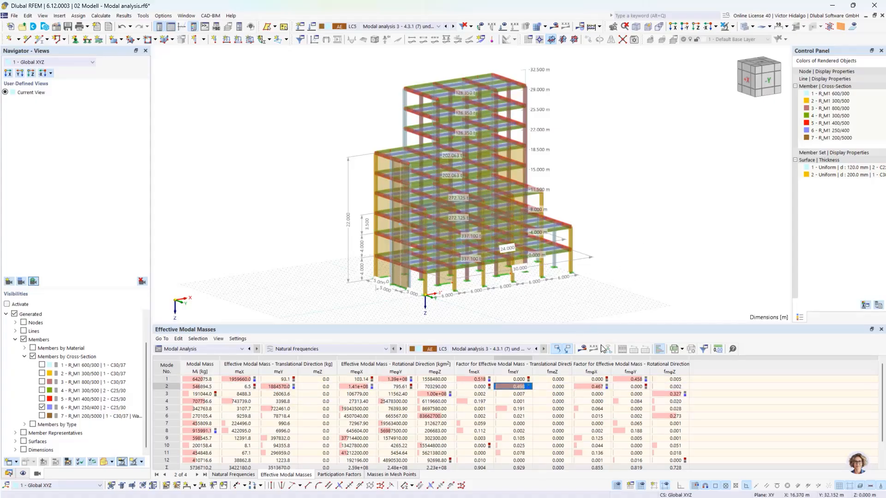
{"action": "left_click", "coordinate": [477, 403]}
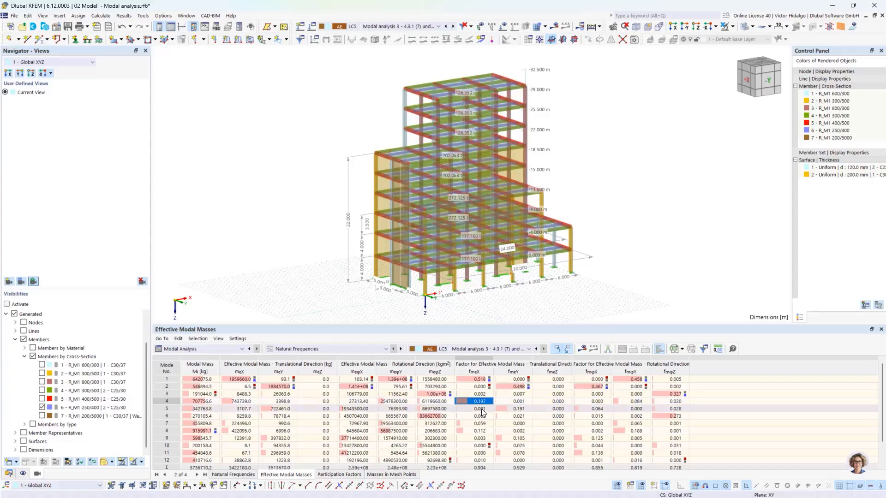
{"action": "left_click", "coordinate": [477, 432], "text": "ctrl"}
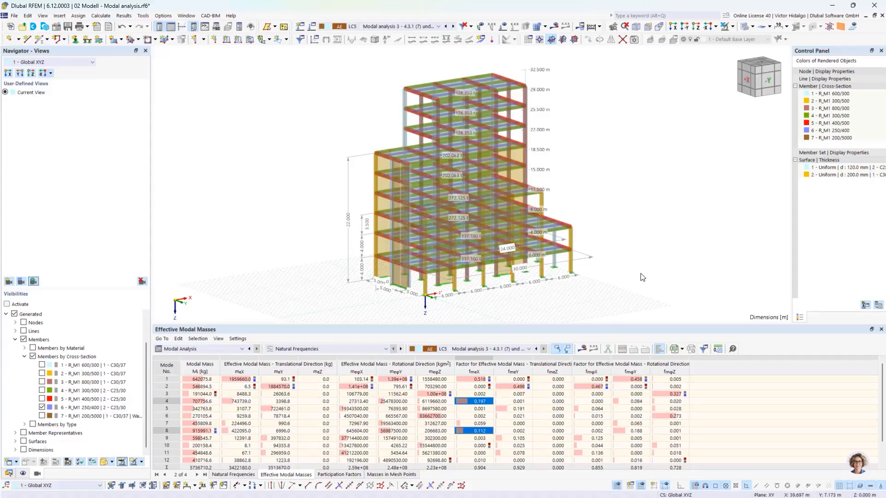
{"action": "middle_click_drag", "start_coordinate": [633, 251], "coordinate": [555, 265], "text": "ctrl"}
{"action": "left_click", "coordinate": [518, 410]}
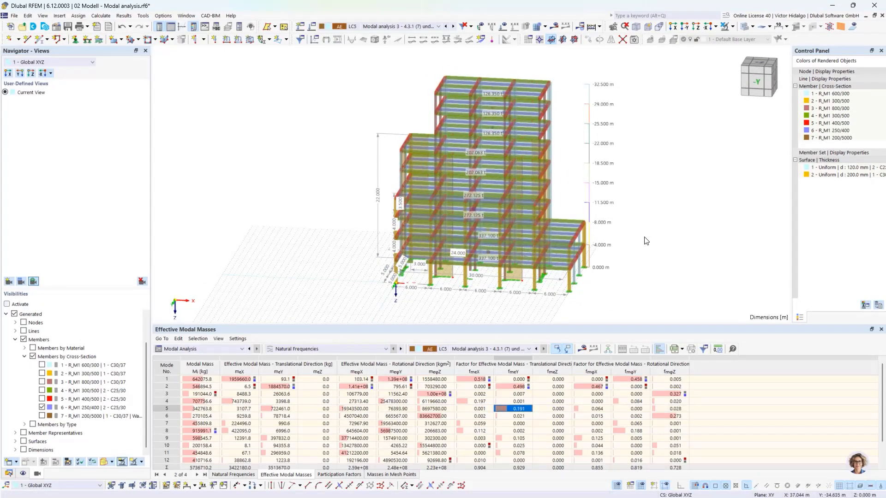
Review LC5's settings and Structure Modification 2, then advance to the next procedure slide.
{"action": "left_click", "coordinate": [312, 26]}
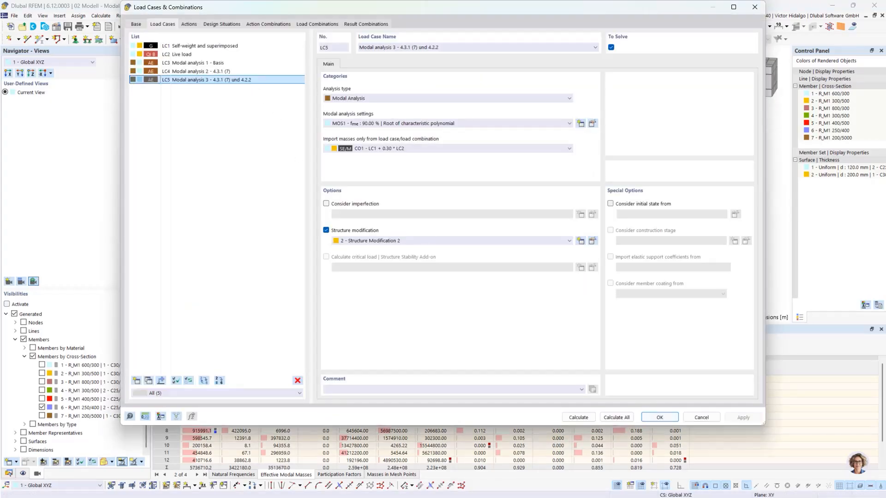
{"action": "left_click", "coordinate": [593, 240]}
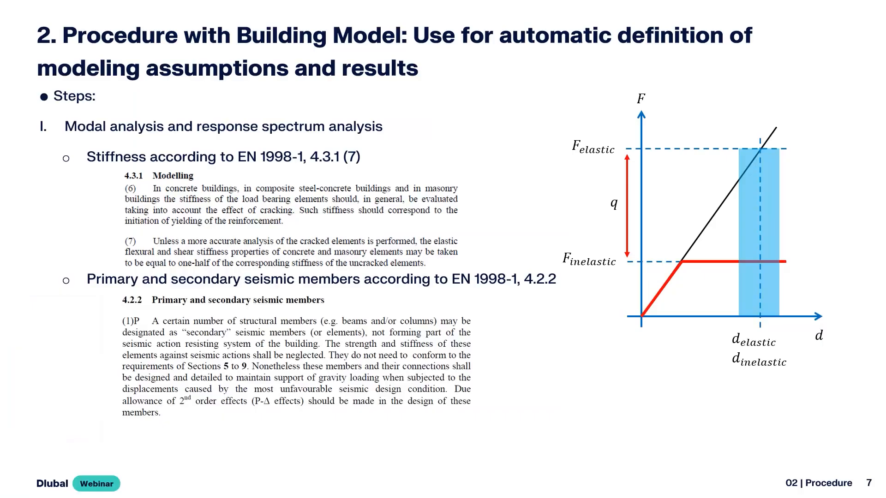
{"action": "key", "text": "Right"}
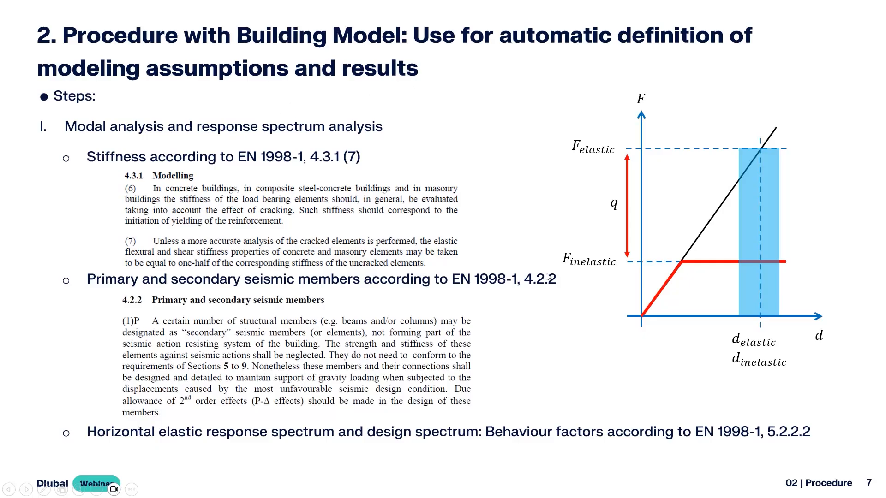
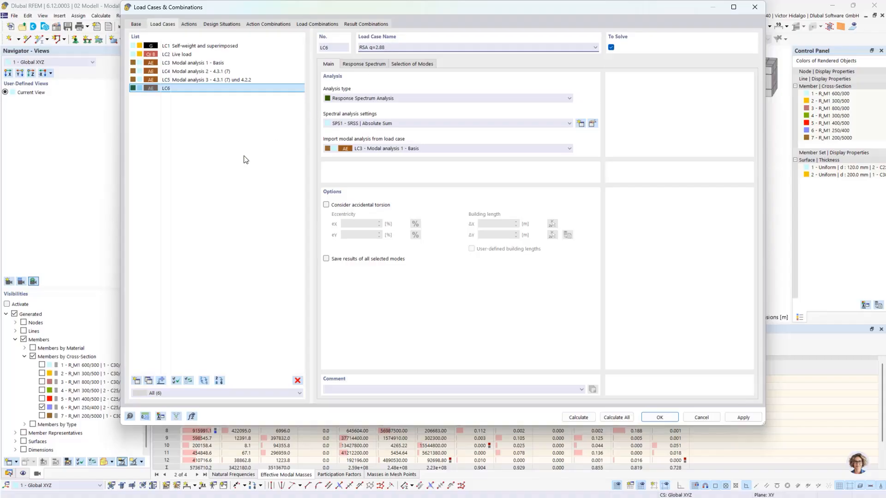
Confirm 'RSA q=2.88' as the LC6 name and open its SPS1 SRSS | Absolute Sum settings.
{"action": "left_click", "coordinate": [248, 158]}
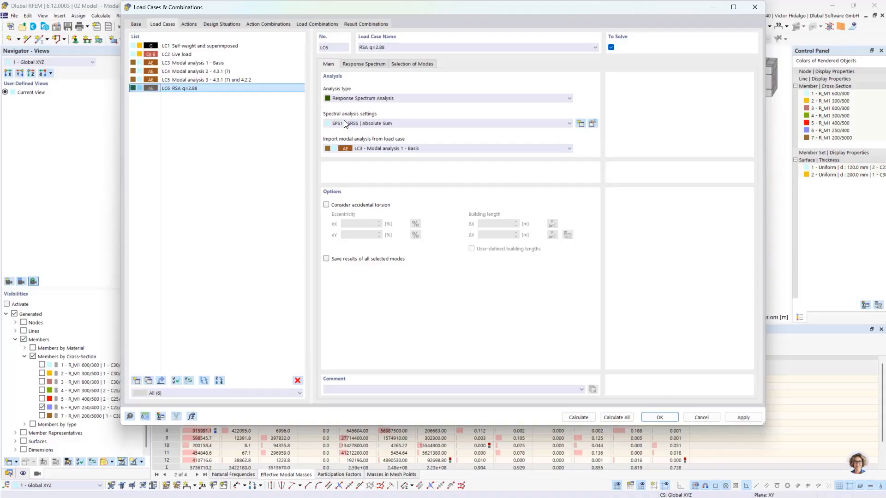
{"action": "left_click", "coordinate": [592, 123]}
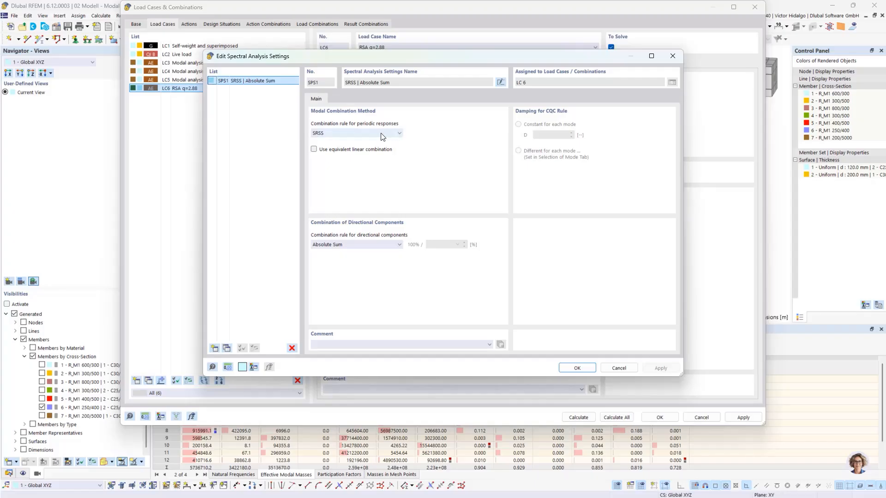
Keep Absolute Sum as the directional component rule and accept the SRSS spectral settings.
{"action": "left_click", "coordinate": [393, 245]}
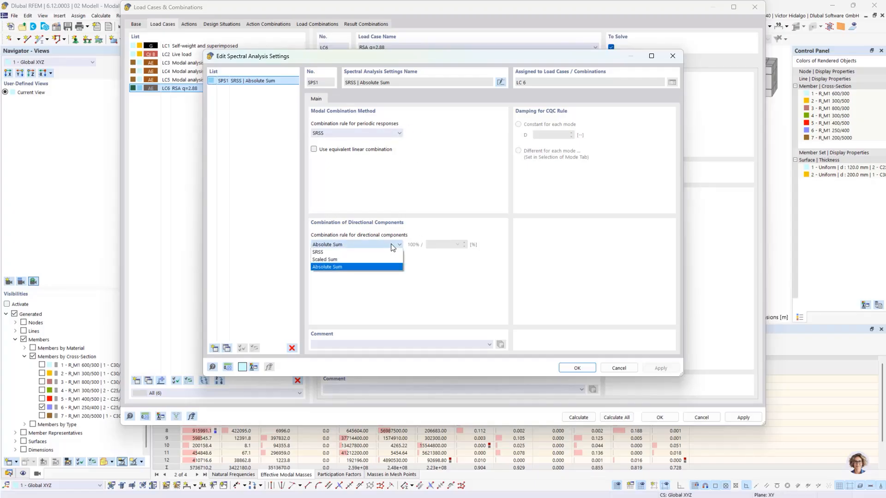
{"action": "left_click", "coordinate": [389, 266]}
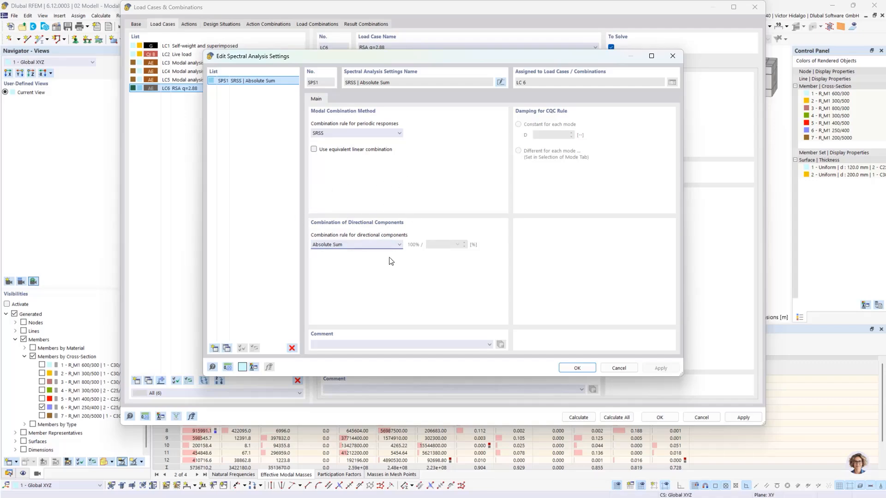
{"action": "left_click", "coordinate": [580, 368]}
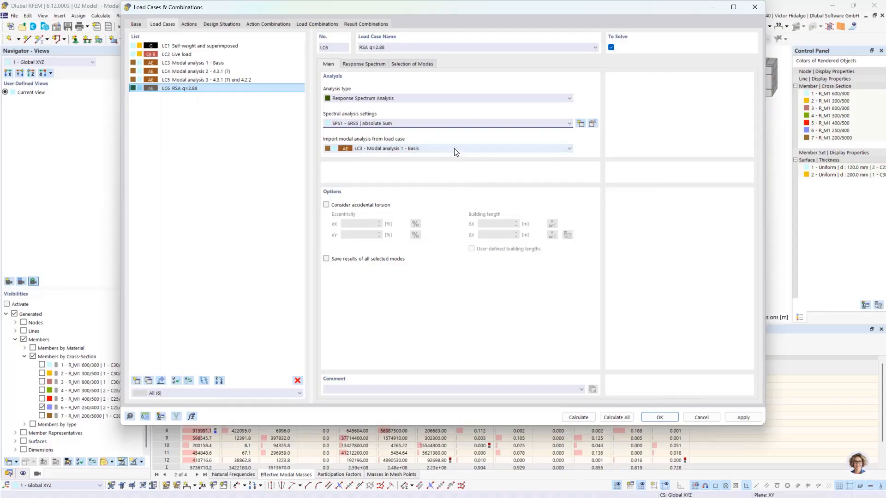
Import modal results from LC5 and include accidental torsion with 5.00 % eccentricities.
{"action": "left_click", "coordinate": [400, 149]}
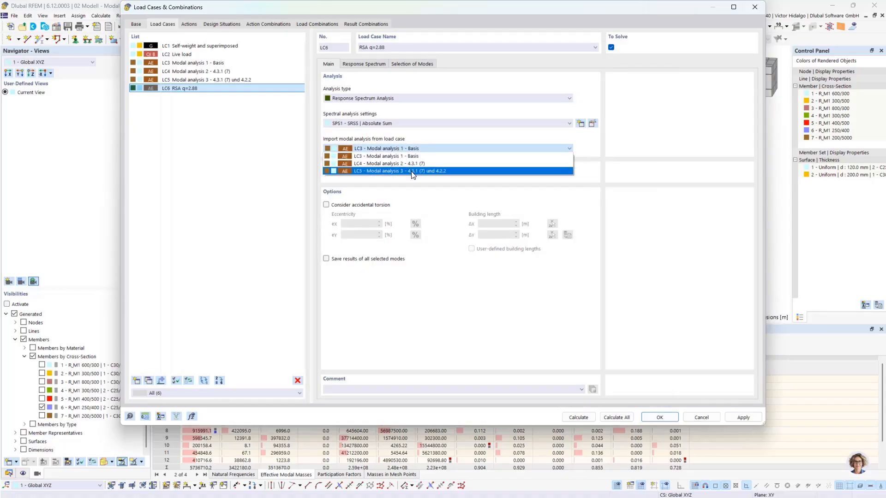
{"action": "left_click", "coordinate": [360, 172]}
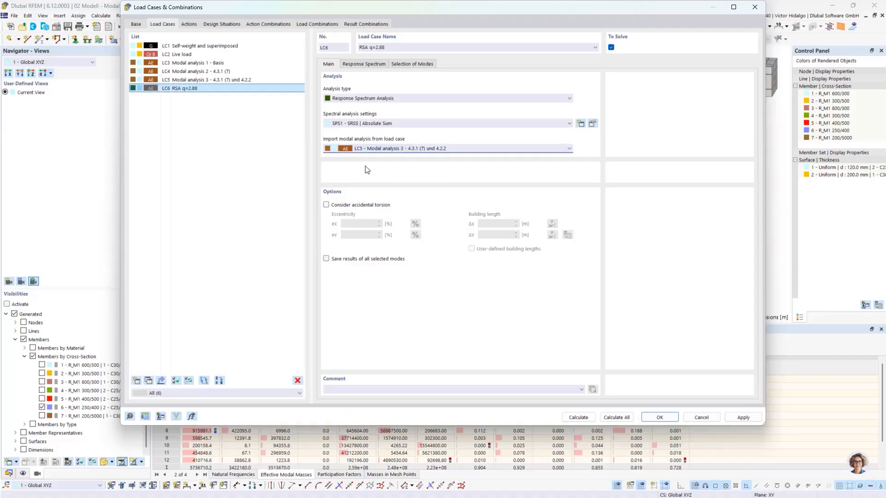
{"action": "left_click", "coordinate": [348, 206]}
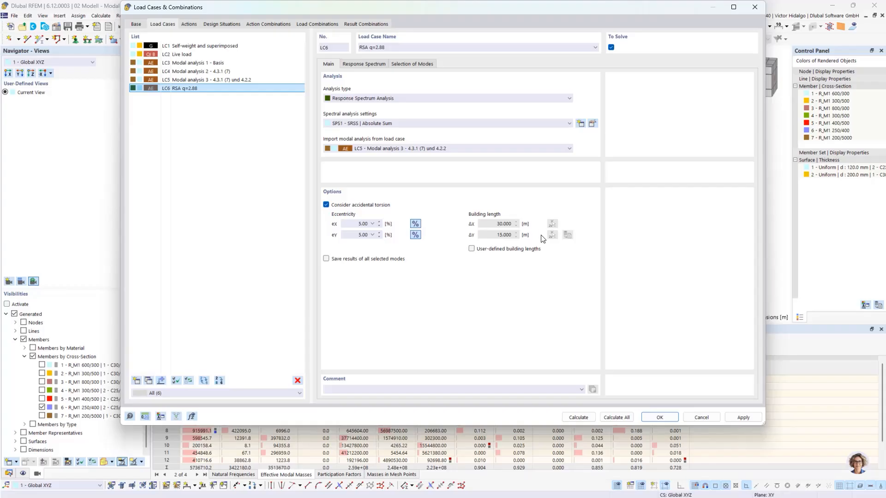
Enable user-defined building lengths of 30 m by 15 m, cancelling the distance measurement.
{"action": "left_click", "coordinate": [510, 252]}
{"action": "left_click", "coordinate": [555, 227]}
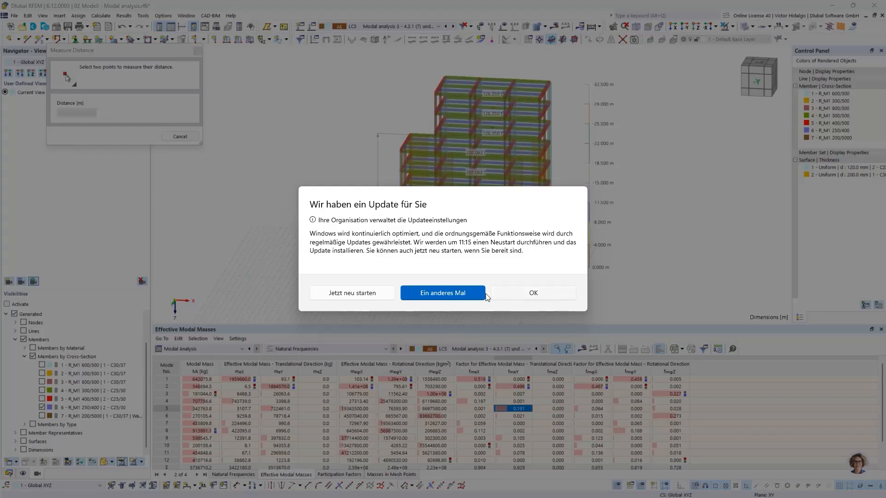
{"action": "left_click", "coordinate": [444, 294]}
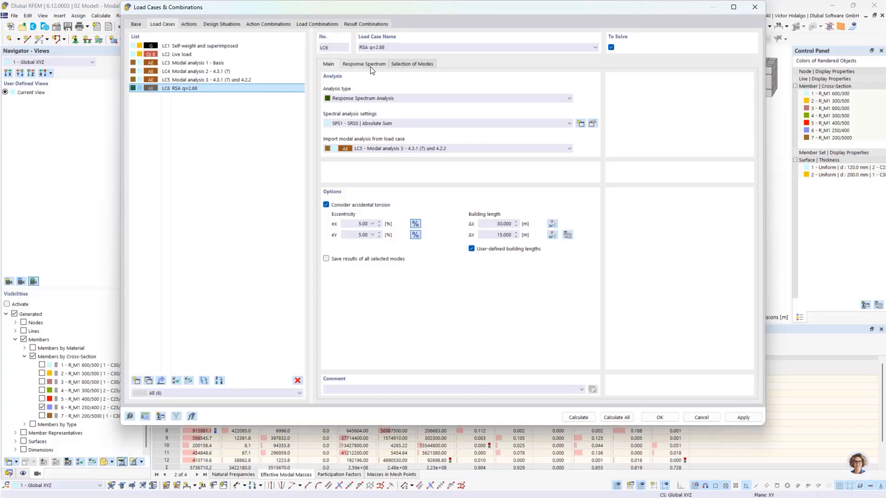
{"action": "left_click", "coordinate": [471, 249]}
{"action": "left_click", "coordinate": [471, 249]}
{"action": "left_click", "coordinate": [553, 223]}
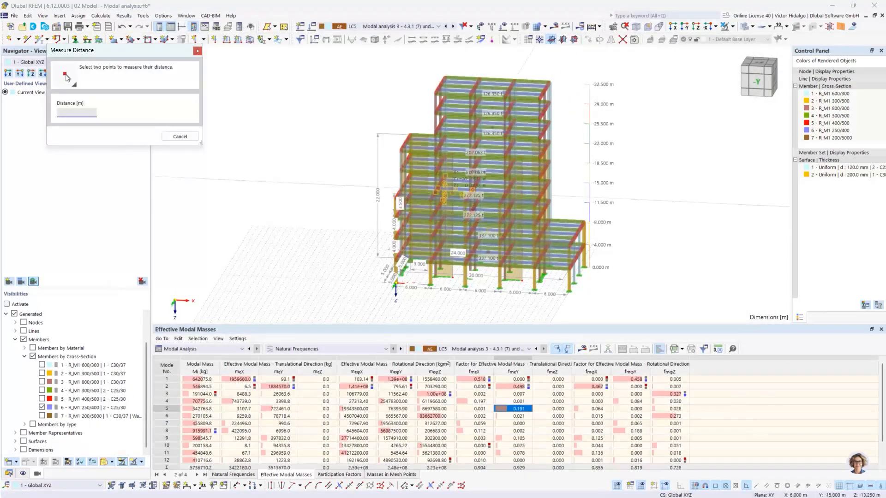
{"action": "left_click", "coordinate": [196, 136]}
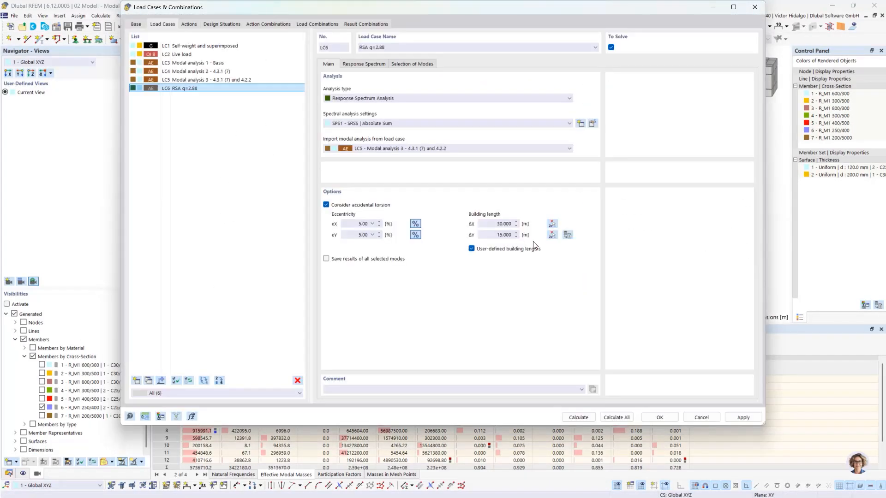
Assign response spectrum RS1 to LC6 in both the X and Y directions.
{"action": "left_click", "coordinate": [376, 67]}
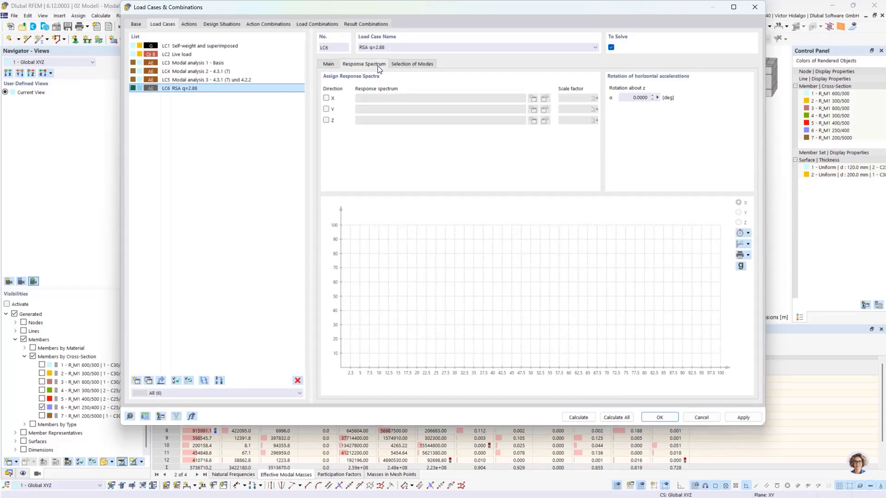
{"action": "left_click", "coordinate": [327, 98]}
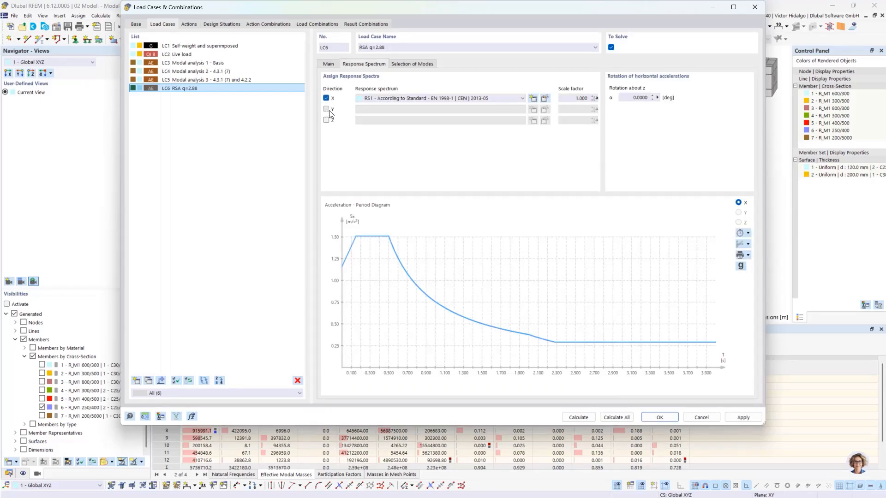
{"action": "left_click", "coordinate": [328, 110]}
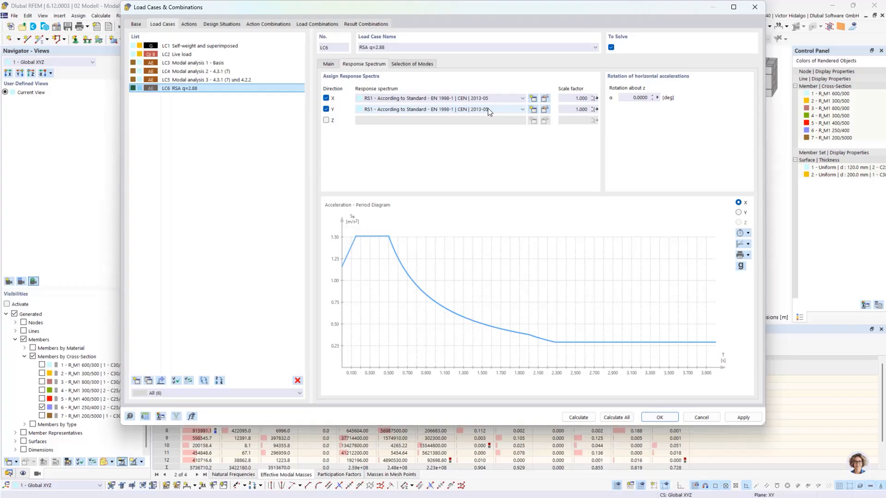
Check RS1 keeps EN 1998-1 ground type B, agR 1.45 m/s² and q 2.880.
{"action": "left_click", "coordinate": [544, 98]}
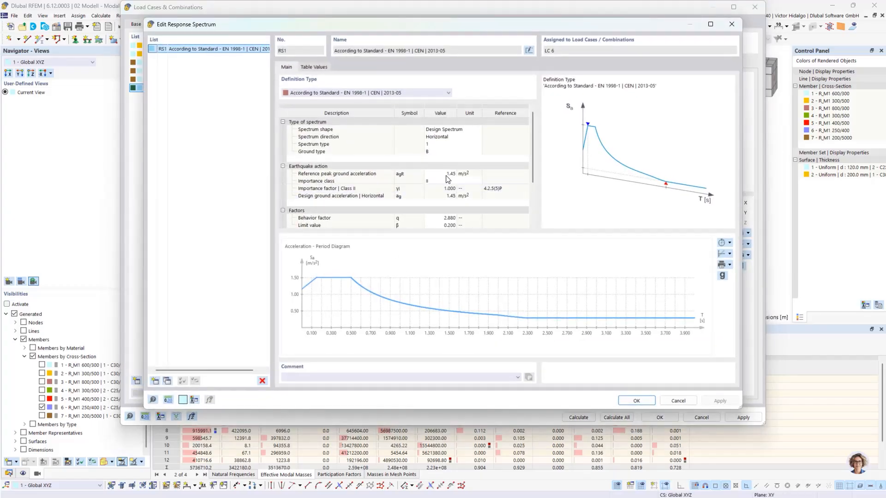
{"action": "double_click", "coordinate": [435, 219]}
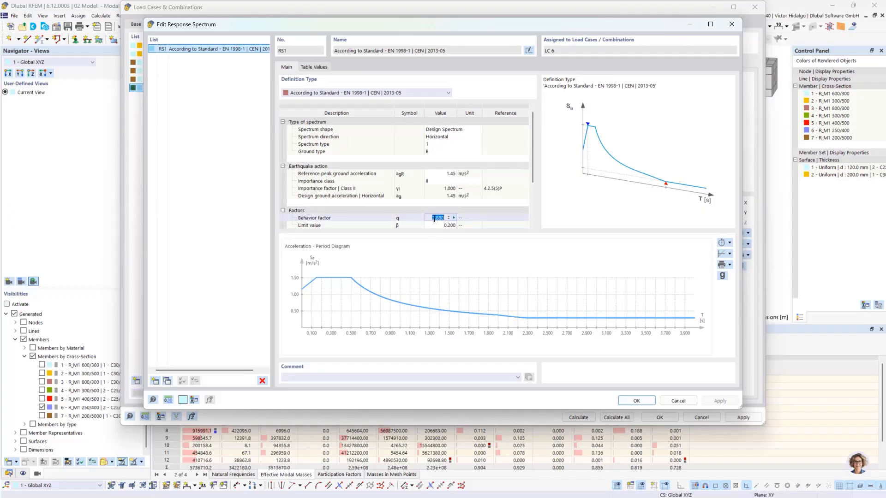
{"action": "left_click", "coordinate": [431, 219]}
{"action": "left_click", "coordinate": [447, 175]}
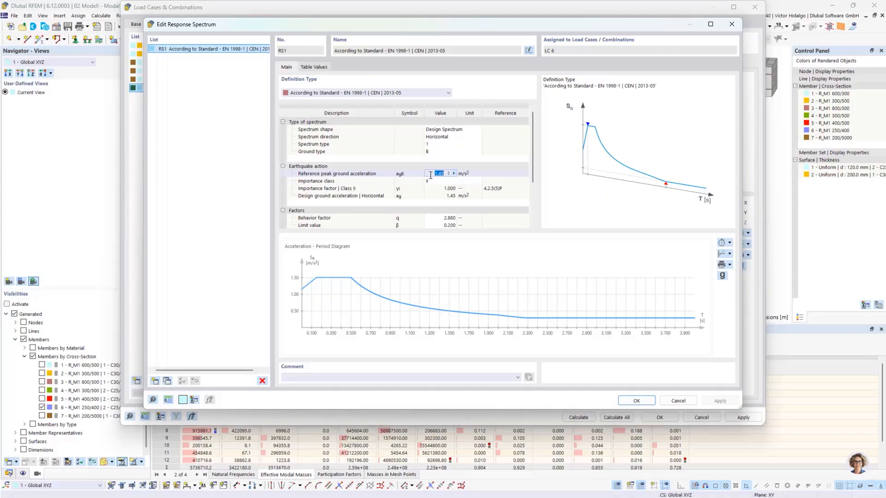
{"action": "left_click", "coordinate": [442, 152]}
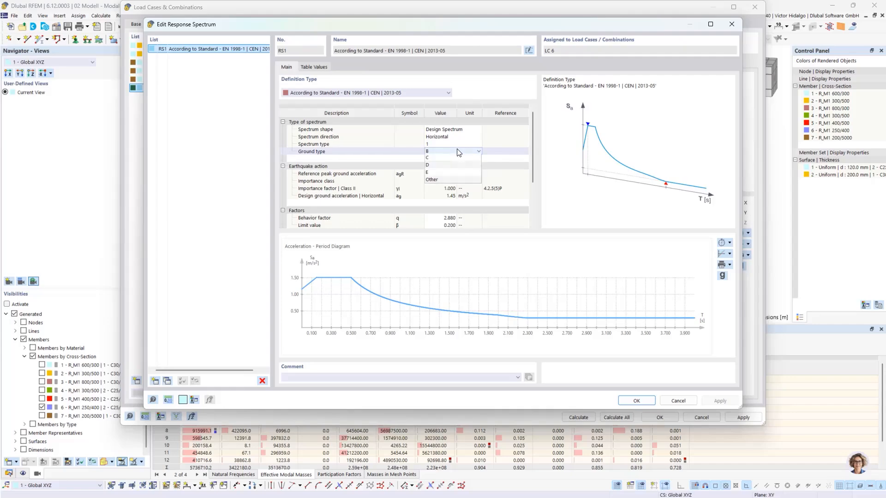
{"action": "left_click", "coordinate": [458, 153]}
{"action": "left_click", "coordinate": [458, 152]}
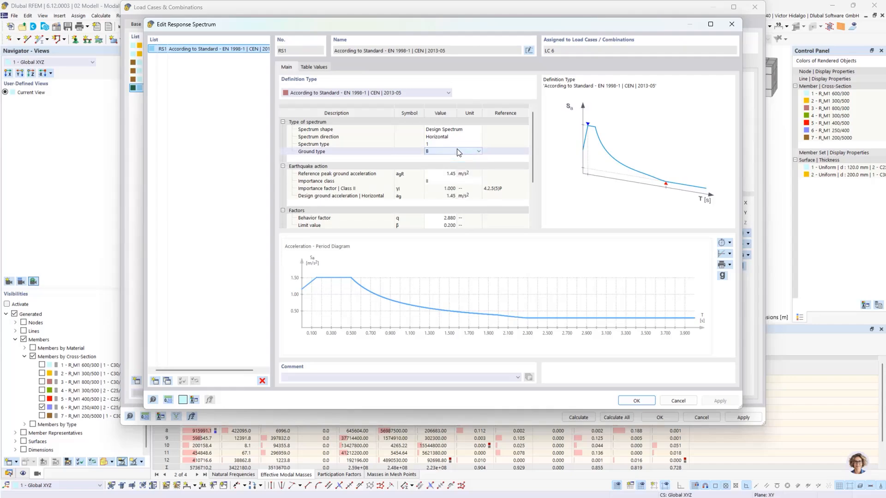
{"action": "left_click", "coordinate": [442, 175]}
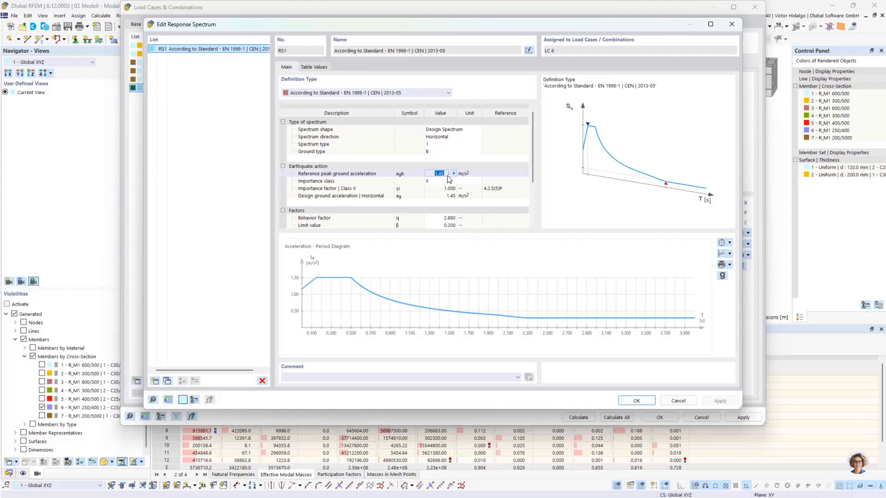
{"action": "left_click", "coordinate": [435, 174]}
{"action": "left_click", "coordinate": [644, 401]}
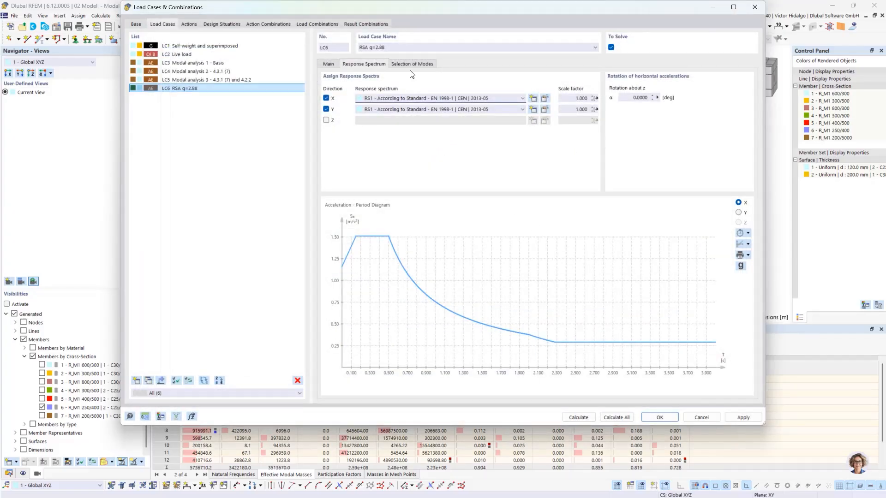
Copy LC6 into new load case LC7, review its RS1 spectrum, then select LC7.
{"action": "left_click", "coordinate": [328, 64]}
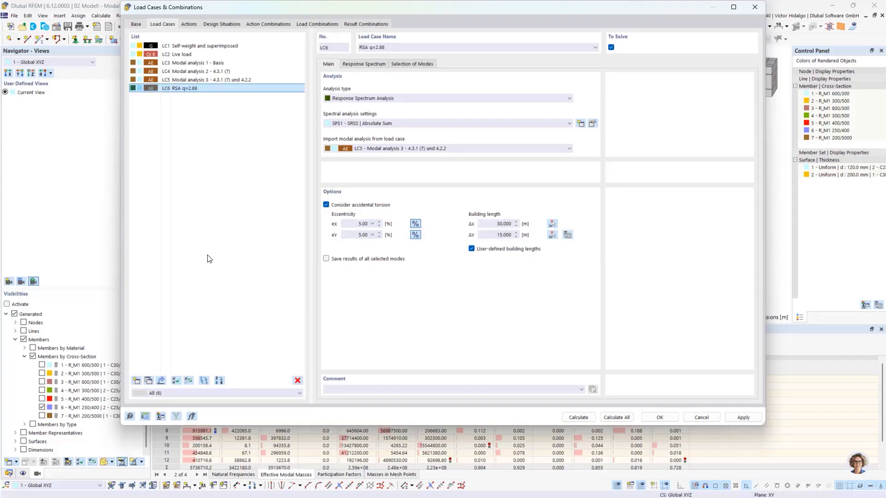
{"action": "left_click", "coordinate": [149, 381]}
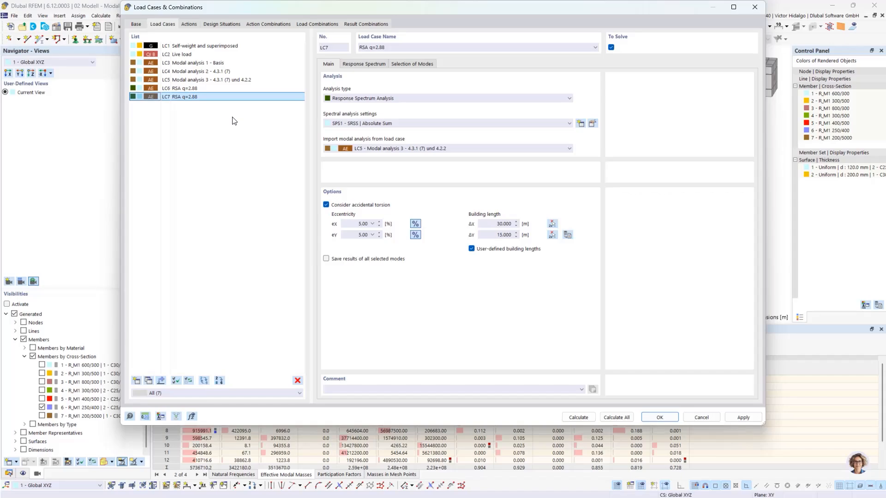
{"action": "left_click", "coordinate": [228, 87]}
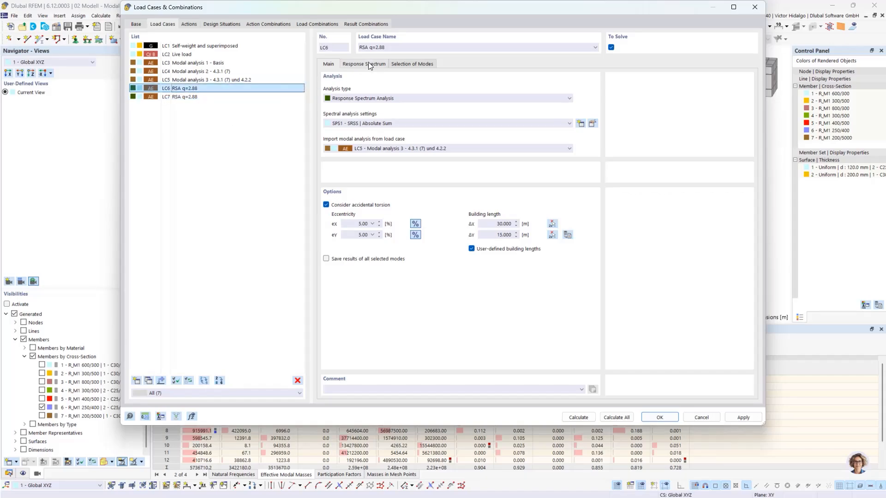
{"action": "left_click", "coordinate": [366, 63]}
{"action": "left_click", "coordinate": [544, 98]}
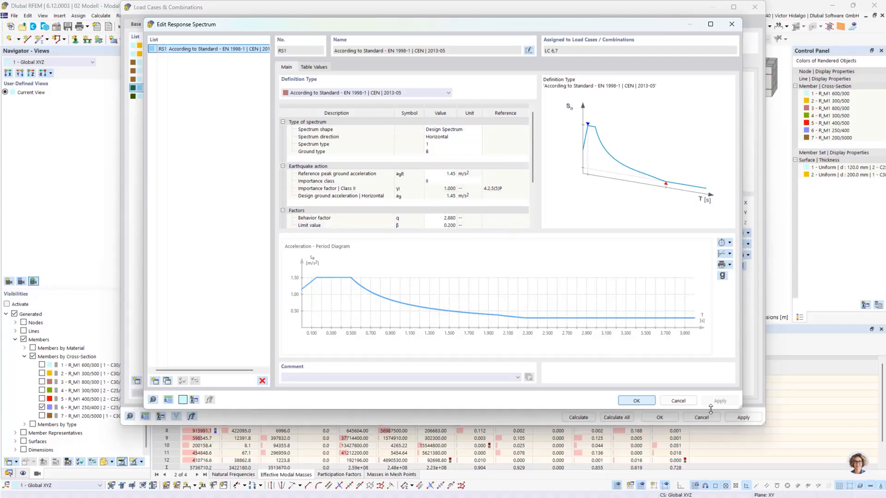
{"action": "left_click", "coordinate": [687, 401]}
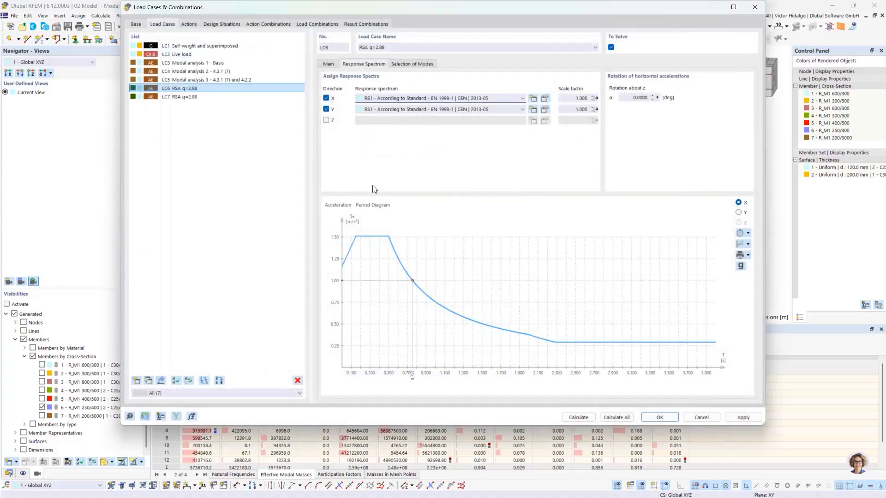
{"action": "left_click", "coordinate": [255, 96]}
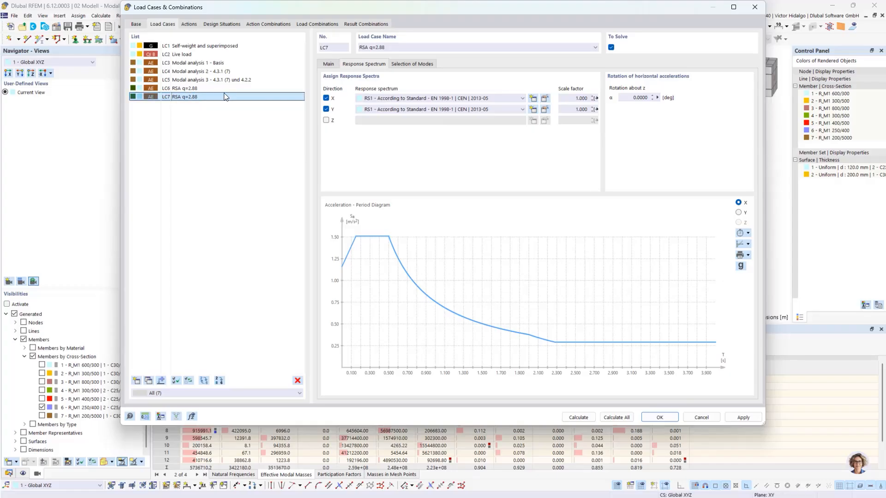
Rename LC7 to 'RSA q=1.00'.
{"action": "left_click_drag", "start_coordinate": [385, 48], "coordinate": [378, 47]}
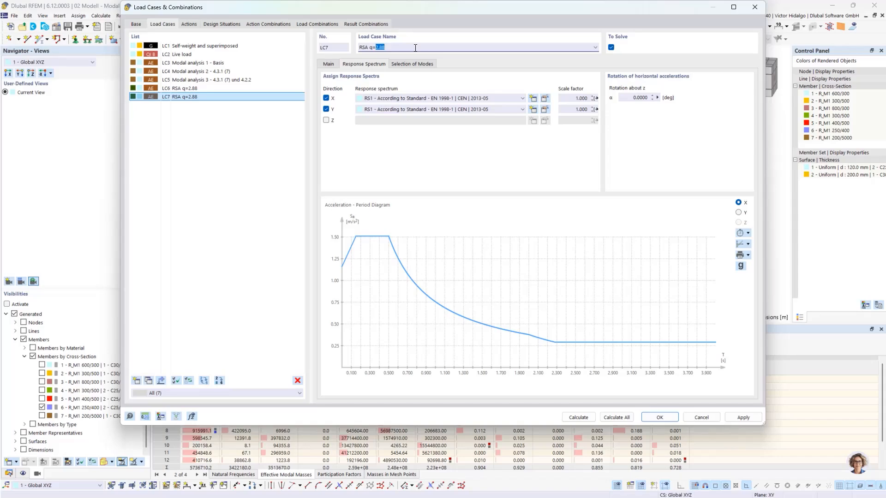
{"action": "type", "text": "1.00"}
{"action": "left_click", "coordinate": [270, 156]}
{"action": "left_click", "coordinate": [258, 98]}
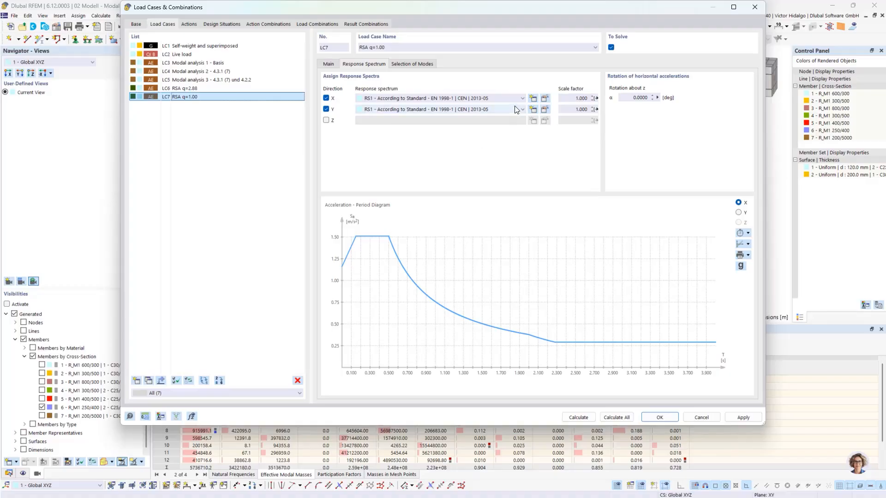
Set LC7's X and Y spectrum scale factors to 2.88 and apply.
{"action": "left_click", "coordinate": [567, 97]}
{"action": "left_click_drag", "start_coordinate": [575, 99], "coordinate": [603, 99]}
{"action": "type", "text": "2.88"}
{"action": "left_click_drag", "start_coordinate": [572, 110], "coordinate": [591, 110]}
{"action": "type", "text": "2.88"}
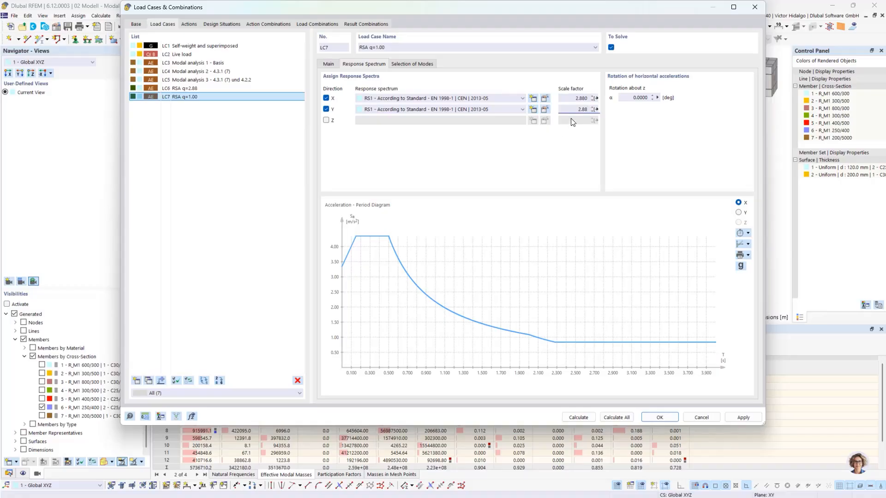
{"action": "left_click", "coordinate": [573, 97]}
{"action": "left_click", "coordinate": [748, 419]}
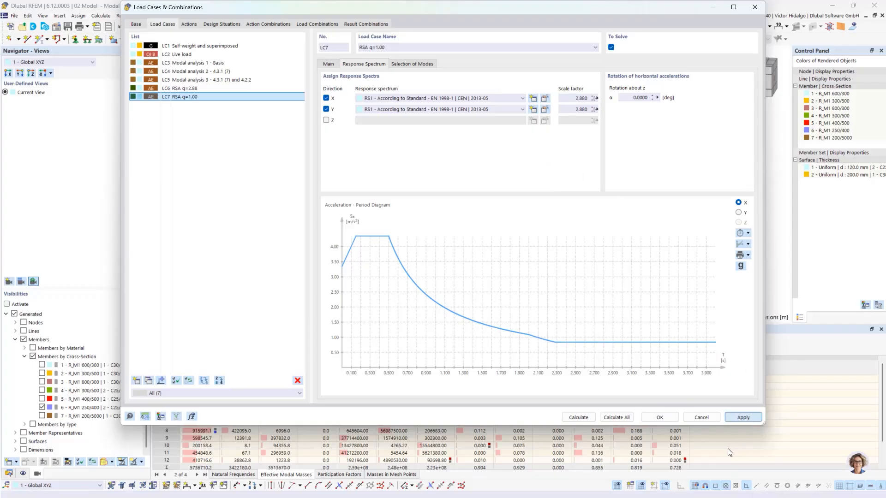
Close the load case editor, display LC6 RSA q=2.88, and return to the webinar slides.
{"action": "left_click", "coordinate": [660, 418]}
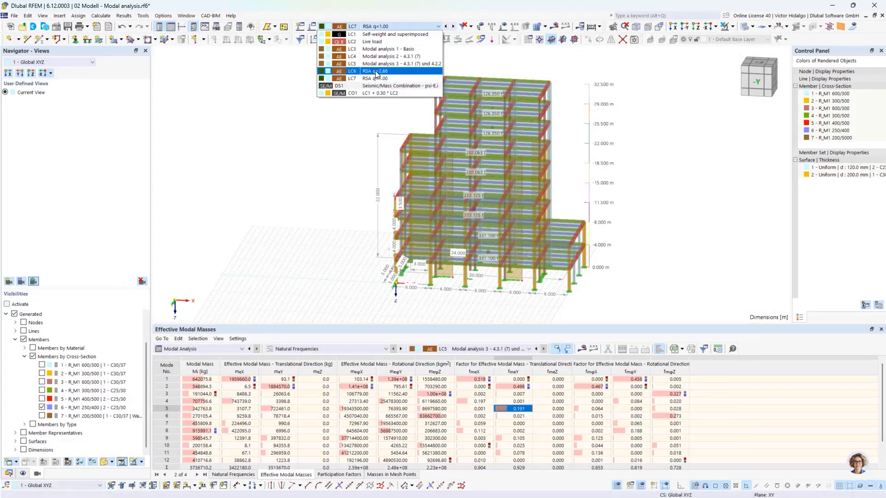
{"action": "left_click", "coordinate": [376, 72]}
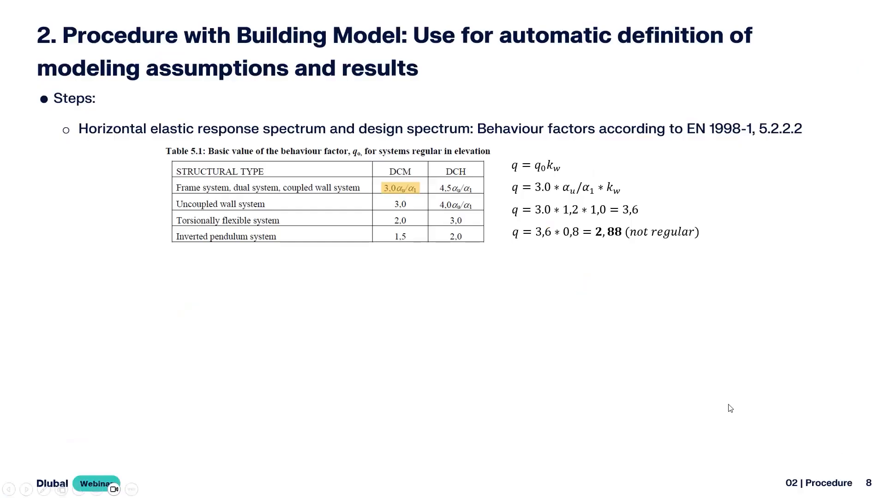
{"action": "left_click", "coordinate": [512, 309]}
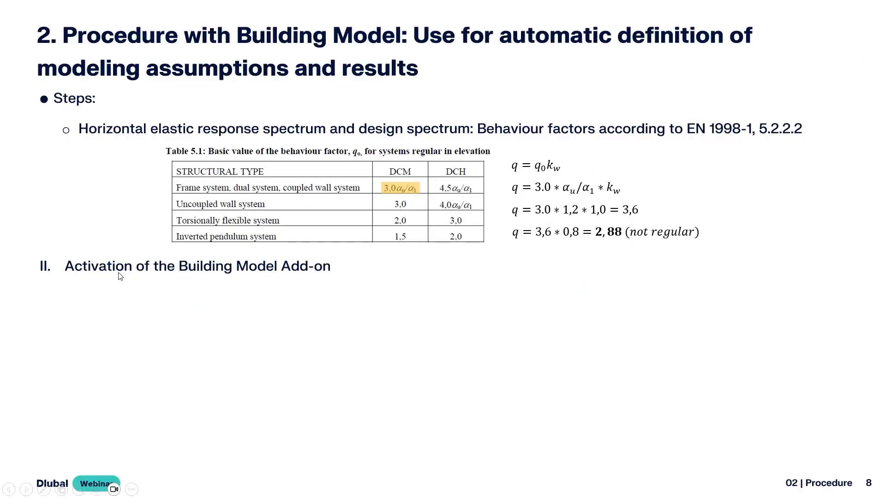
Reveal the Building Stories and Floor diaphragms bullets and the EN 1998-1 4.3.1 excerpt.
{"action": "left_click", "coordinate": [321, 269]}
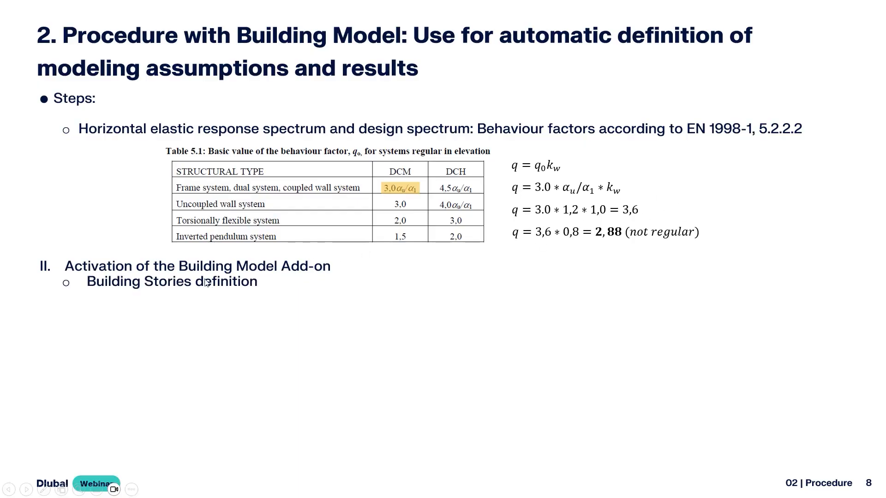
{"action": "left_click", "coordinate": [246, 292]}
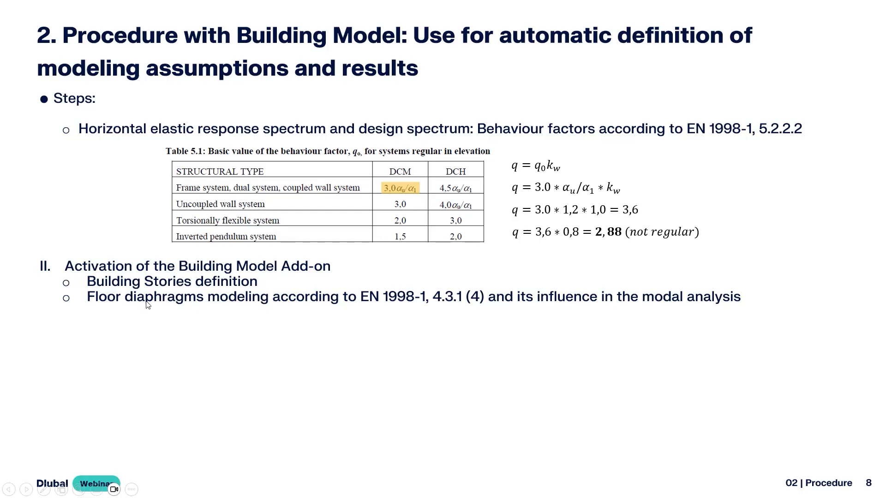
{"action": "left_click", "coordinate": [248, 312]}
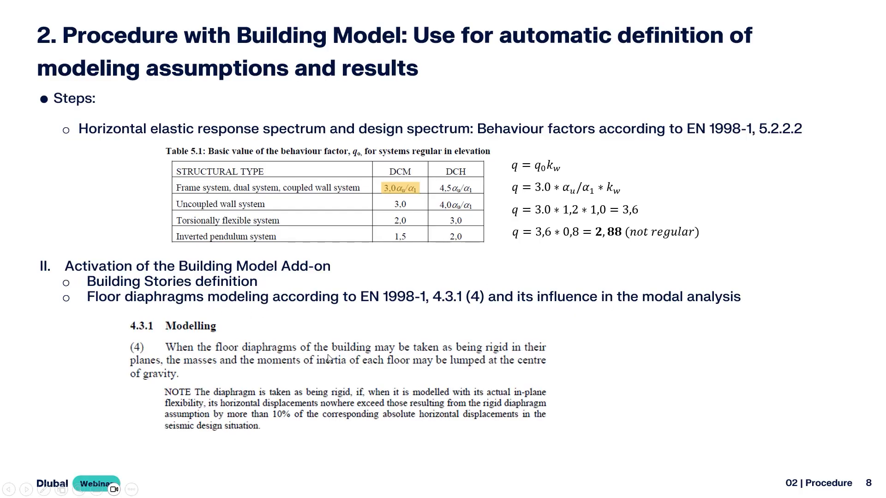
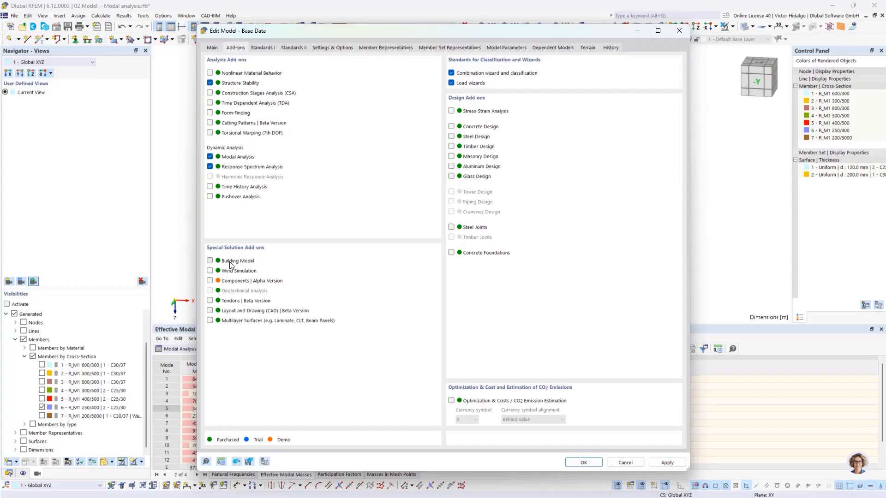
Enable the Building Model add-on and expand its branch: Building Stories, Floor Sets, Shear Walls, Deep Beams.
{"action": "left_click", "coordinate": [229, 263]}
{"action": "left_click", "coordinate": [584, 463]}
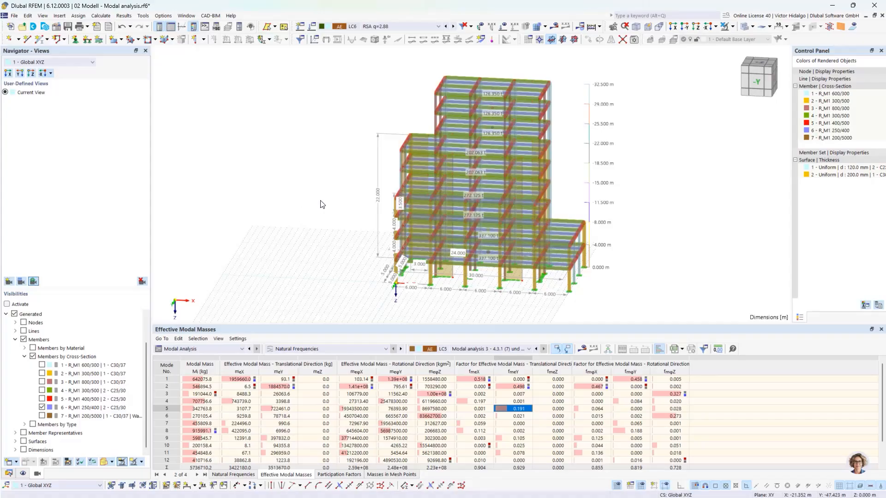
{"action": "left_click", "coordinate": [9, 474]}
{"action": "scroll", "coordinate": [21, 254], "scroll_direction": "down", "scroll_amount": 3}
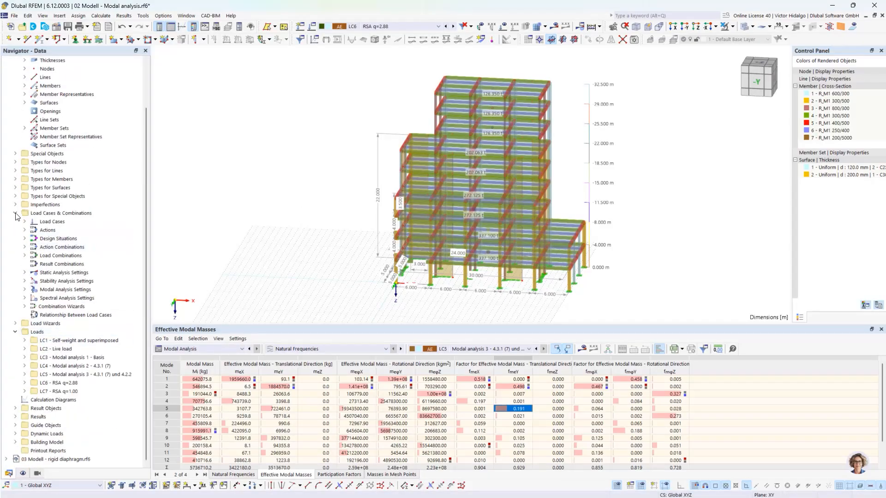
{"action": "left_click", "coordinate": [16, 214]}
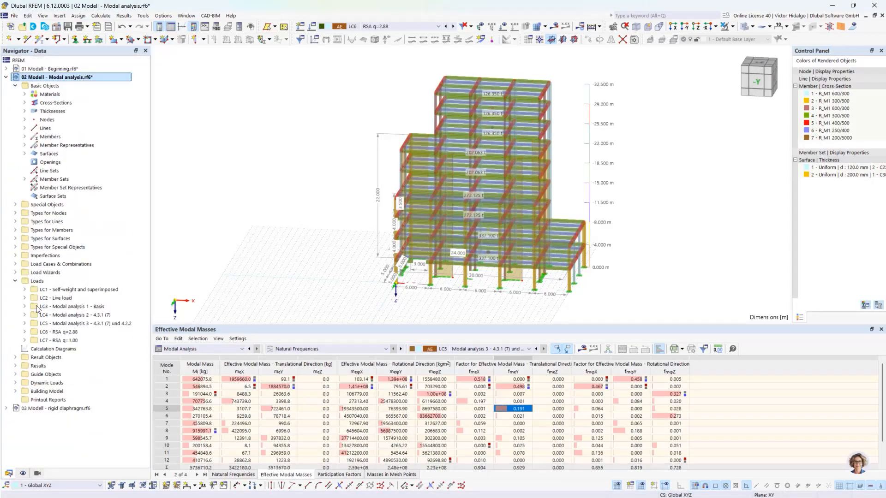
{"action": "left_click", "coordinate": [16, 392]}
{"action": "left_click", "coordinate": [25, 400]}
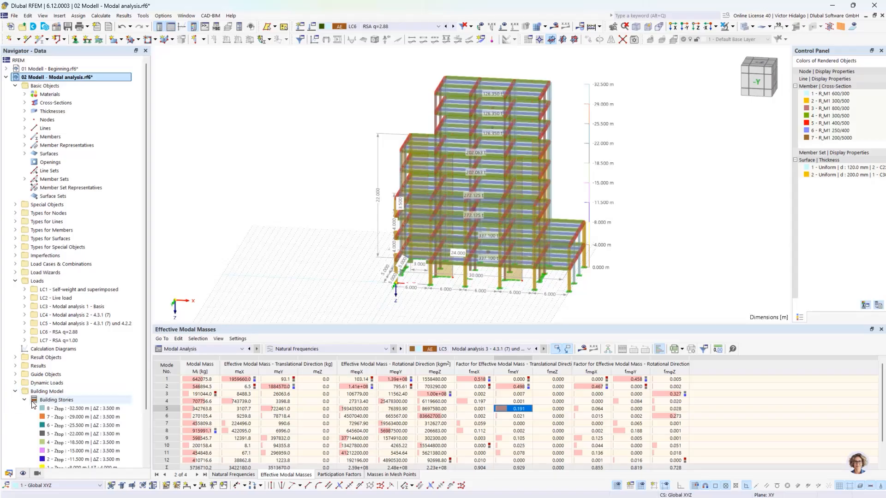
{"action": "left_click", "coordinate": [24, 400]}
{"action": "left_click", "coordinate": [43, 392]}
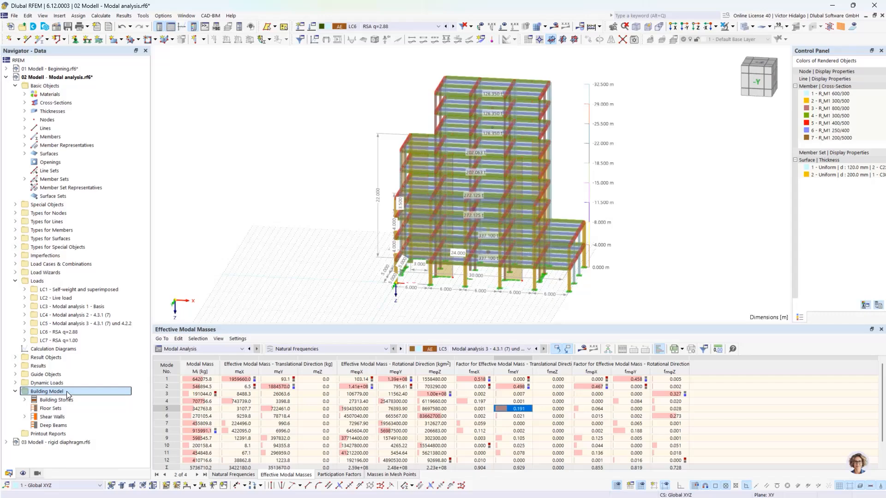
Select all nine stories in the Building Stories editor, delete them and confirm.
{"action": "right_click", "coordinate": [67, 398]}
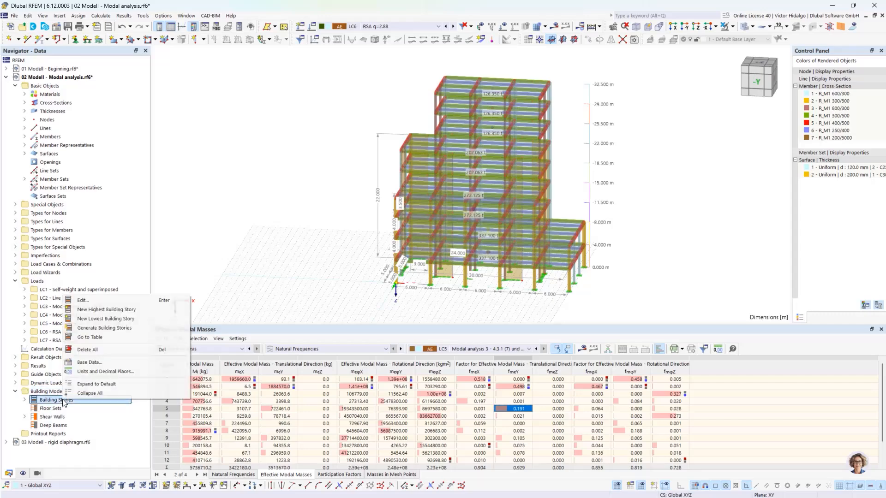
{"action": "left_click", "coordinate": [108, 302]}
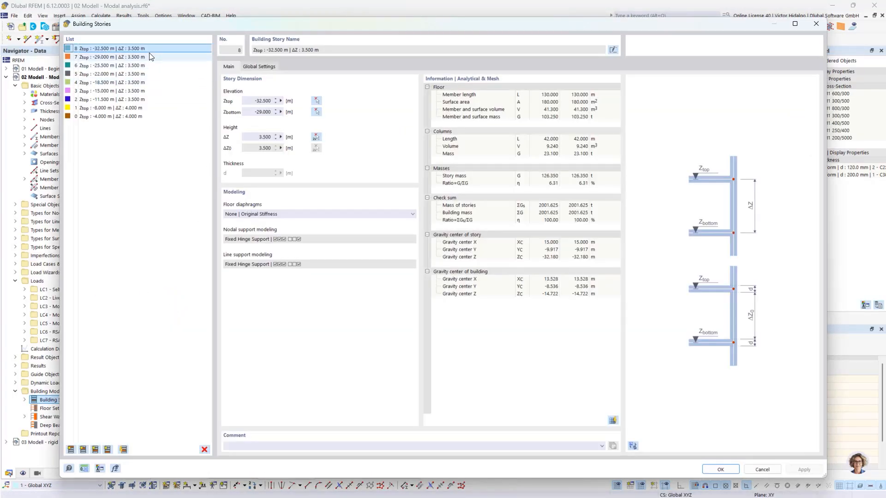
{"action": "left_click", "coordinate": [148, 91]}
{"action": "left_click", "coordinate": [145, 117]}
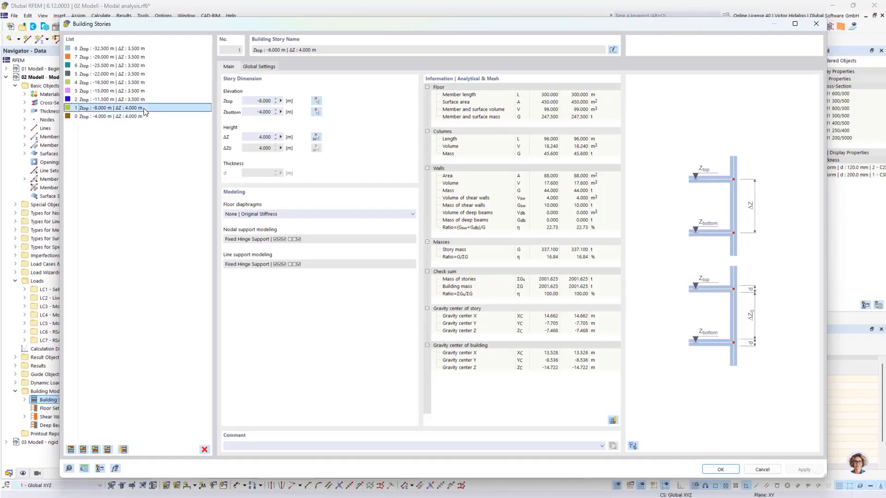
{"action": "left_click", "coordinate": [157, 48], "text": "shift"}
{"action": "left_click", "coordinate": [205, 450]}
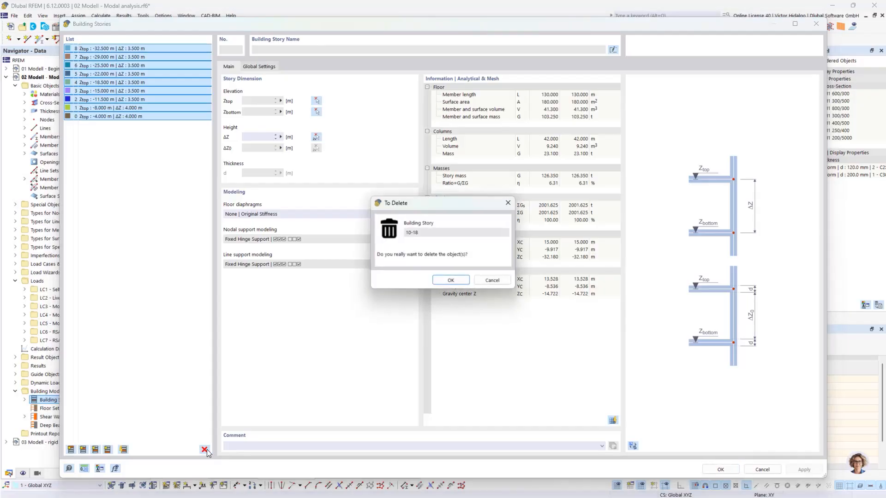
{"action": "left_click", "coordinate": [460, 281]}
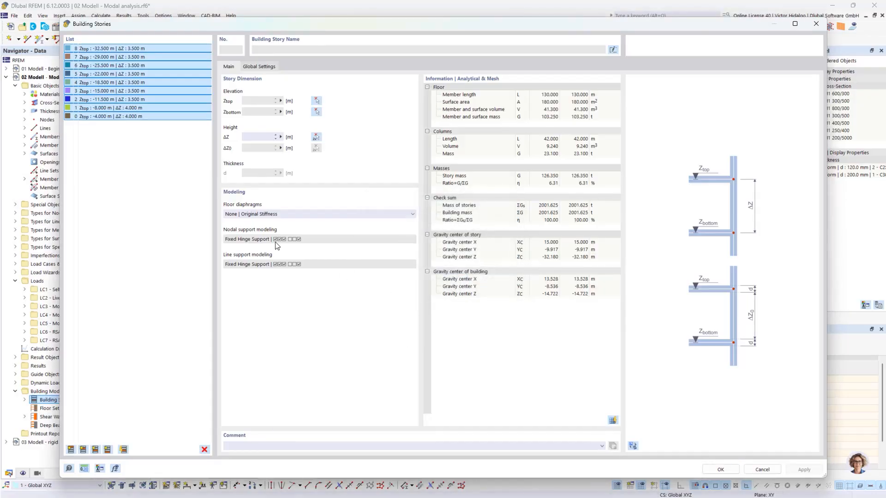
{"action": "left_click", "coordinate": [720, 469]}
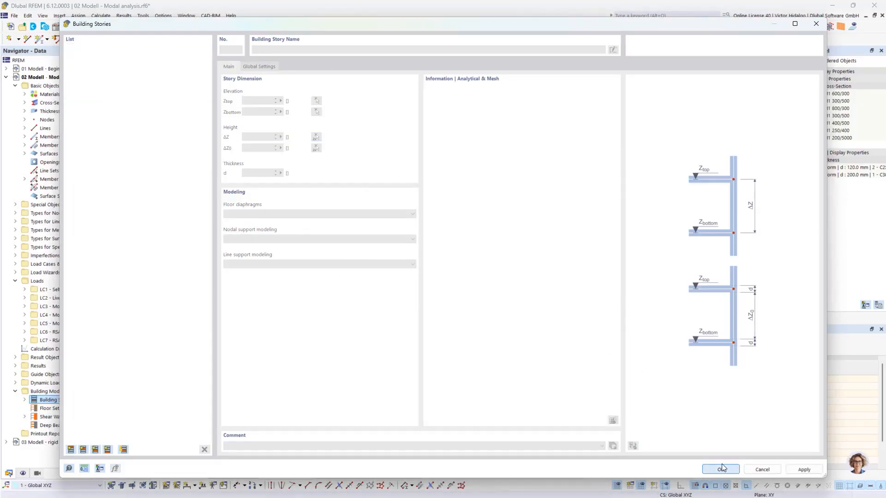
{"action": "middle_click_drag", "start_coordinate": [593, 264], "coordinate": [587, 234], "text": "ctrl"}
{"action": "scroll", "coordinate": [586, 247], "scroll_direction": "up", "scroll_amount": 2}
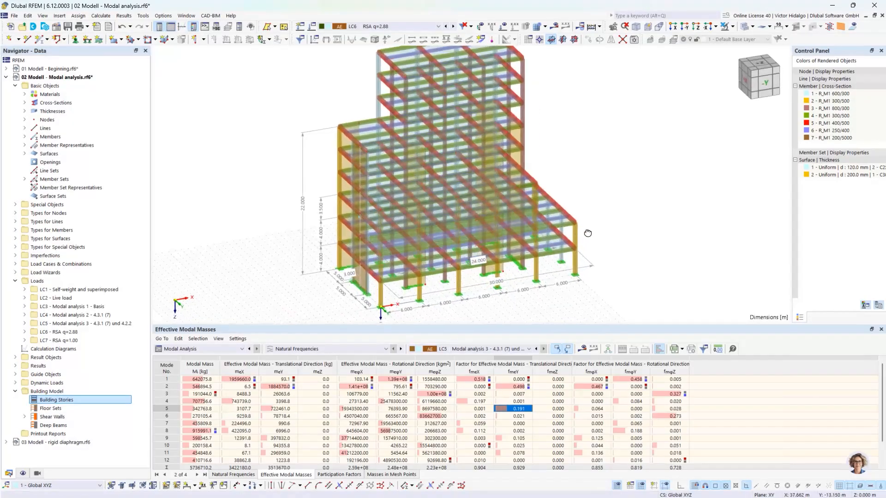
Auto-generate the building stories and expand the list, each story 3.500 m high.
{"action": "right_click", "coordinate": [107, 401]}
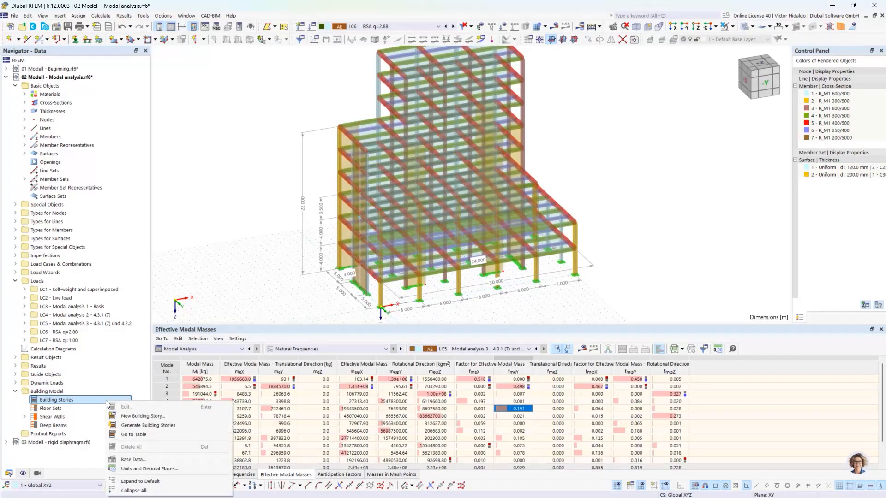
{"action": "left_click", "coordinate": [170, 430]}
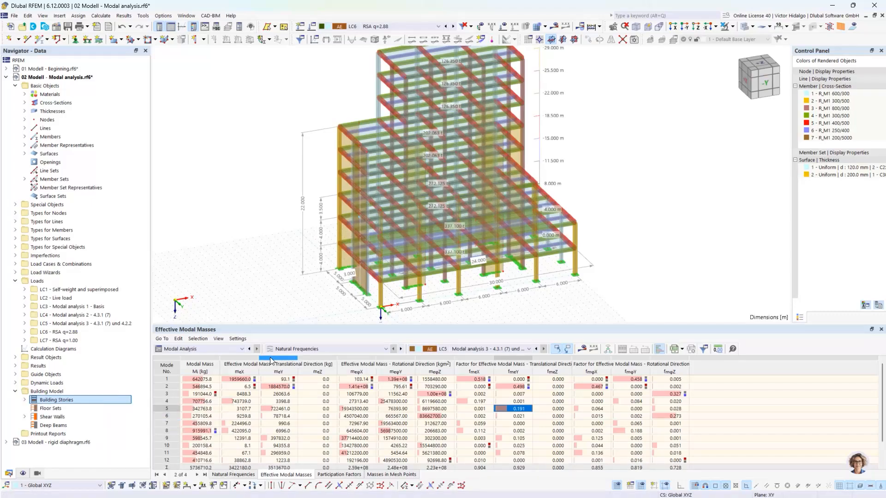
{"action": "left_click", "coordinate": [24, 400]}
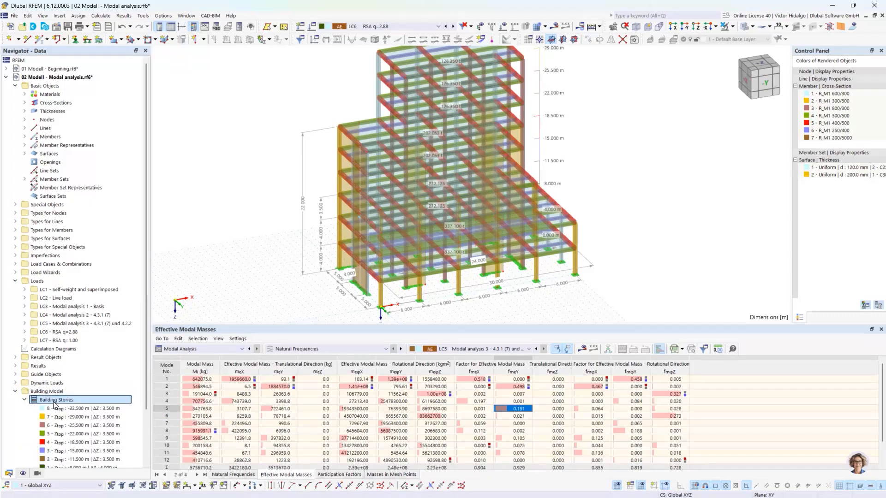
{"action": "right_click", "coordinate": [54, 401]}
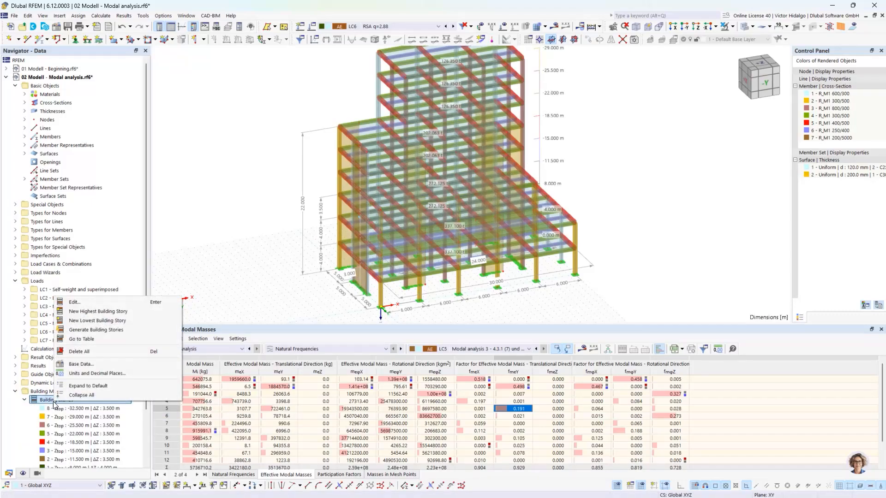
{"action": "left_click", "coordinate": [106, 303]}
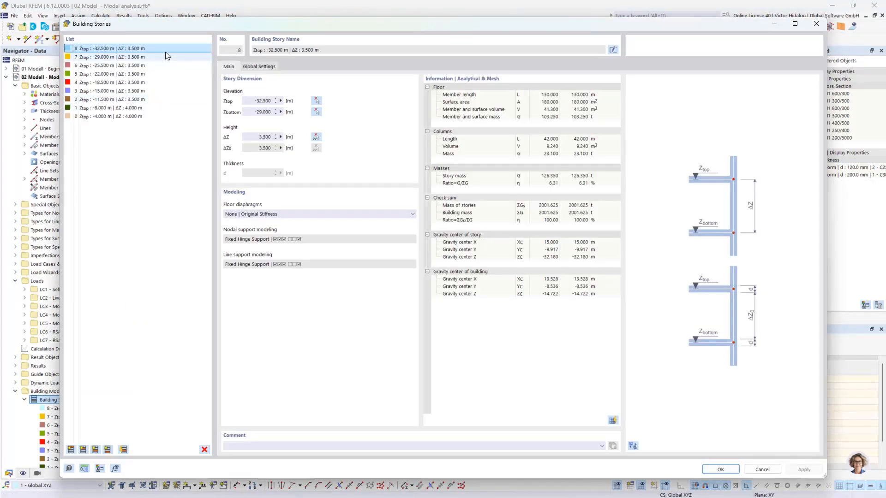
{"action": "left_click", "coordinate": [150, 115]}
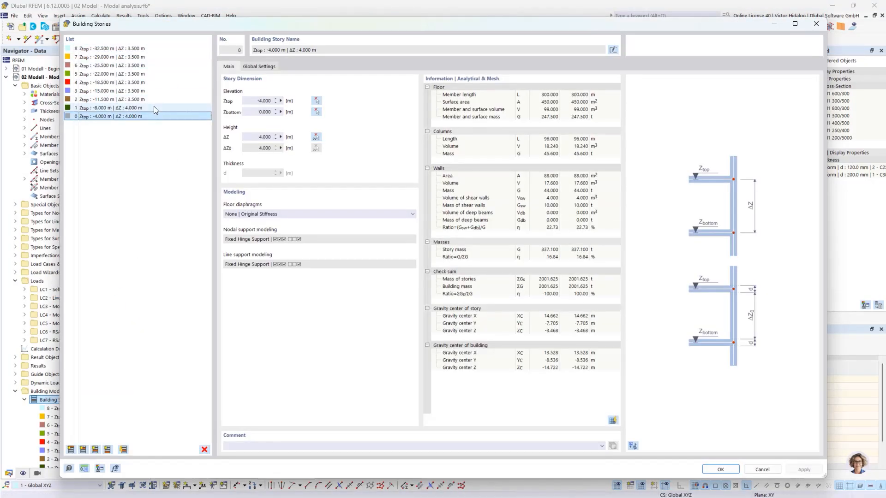
{"action": "left_click", "coordinate": [154, 107]}
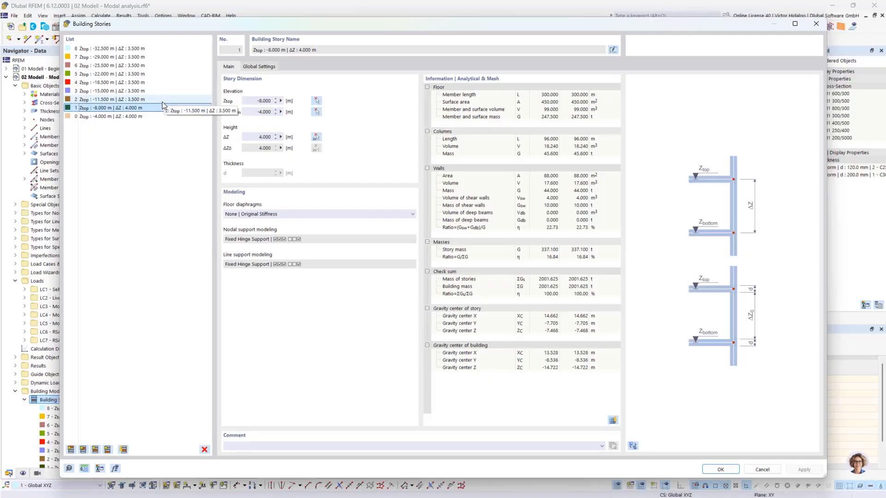
{"action": "left_click", "coordinate": [161, 100]}
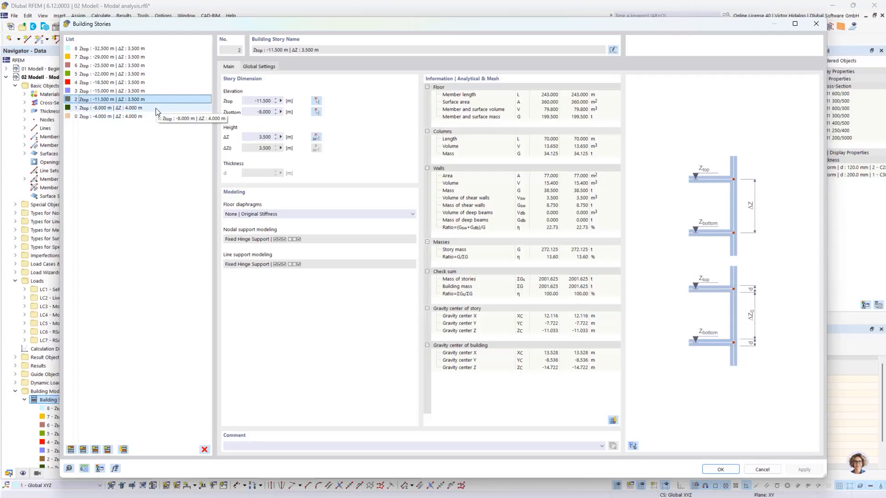
{"action": "left_click", "coordinate": [155, 91]}
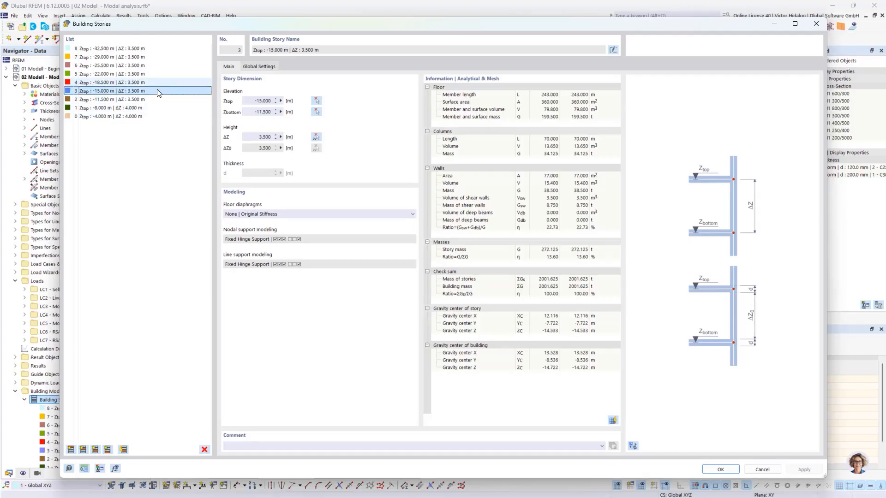
{"action": "left_click", "coordinate": [158, 51]}
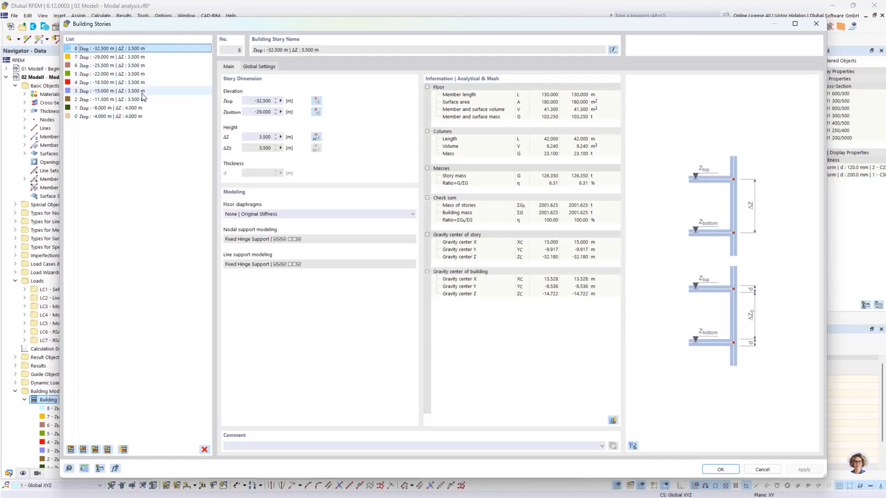
{"action": "left_click", "coordinate": [157, 117], "text": "shift"}
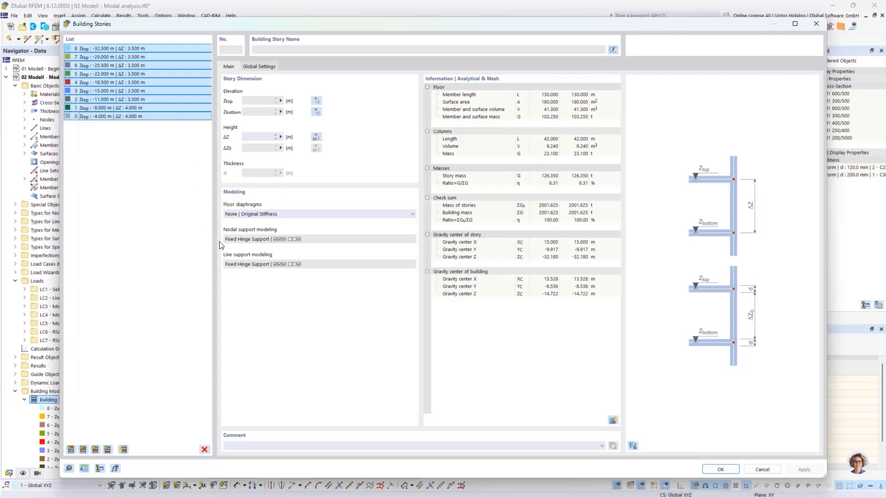
{"action": "left_click", "coordinate": [286, 214]}
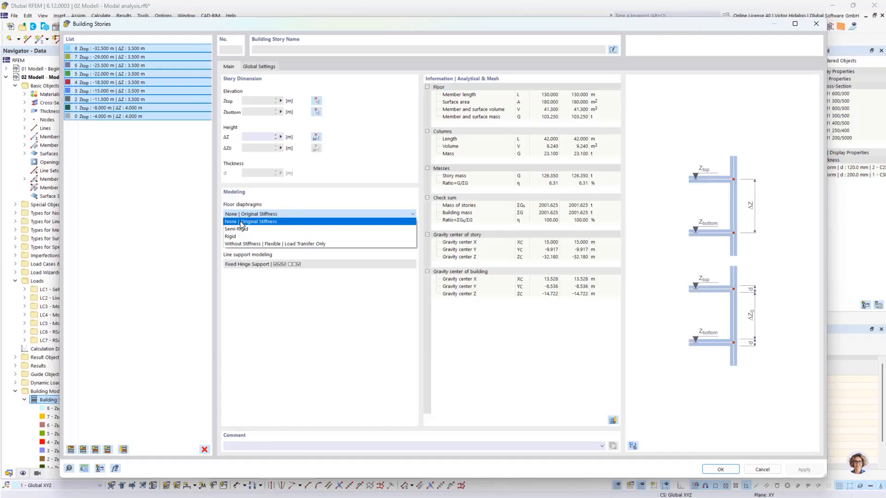
{"action": "left_click", "coordinate": [271, 221]}
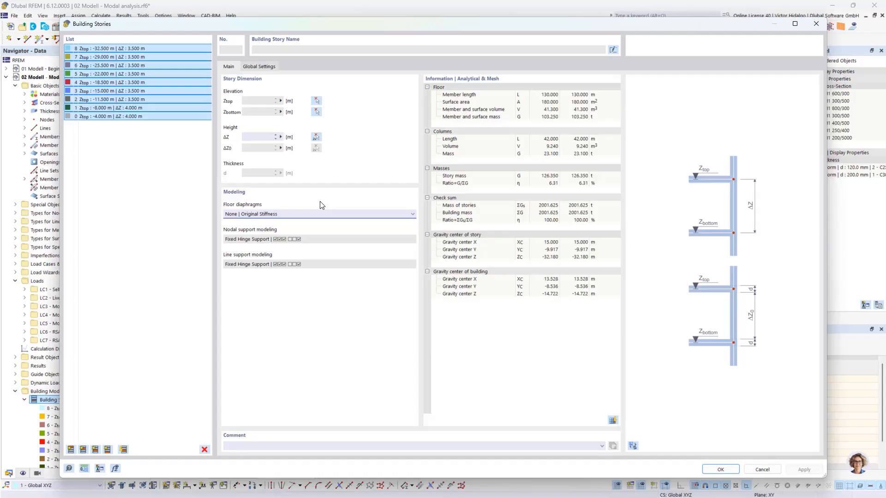
{"action": "left_click", "coordinate": [317, 214]}
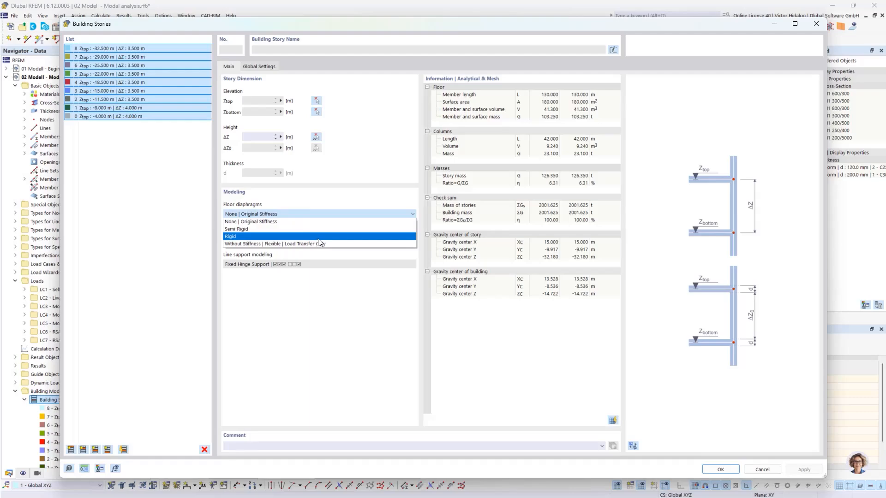
{"action": "left_click", "coordinate": [336, 222]}
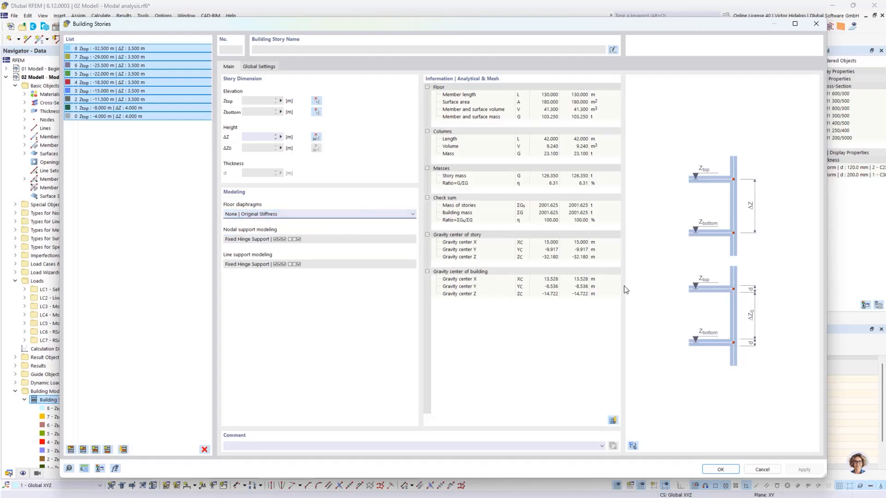
{"action": "left_click", "coordinate": [725, 470]}
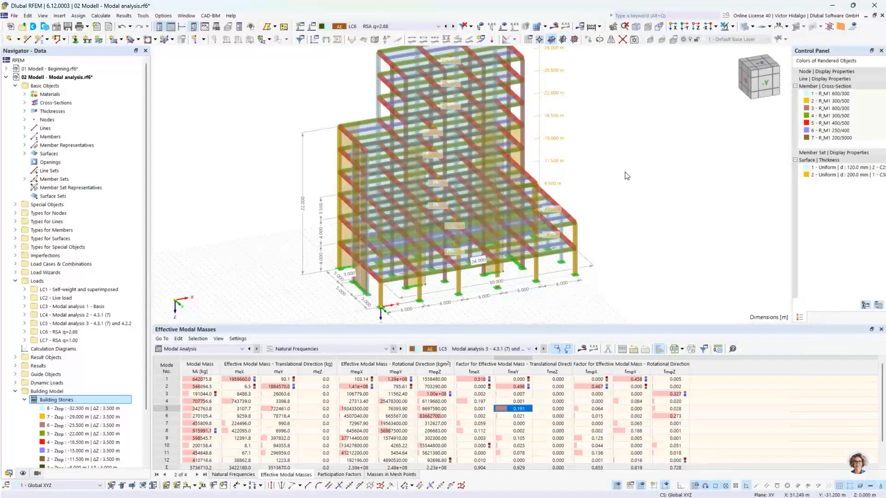
Show LC6 RSA q=2.88 spectral displacements on the model, max |u| 67.2 mm.
{"action": "left_click", "coordinate": [391, 27]}
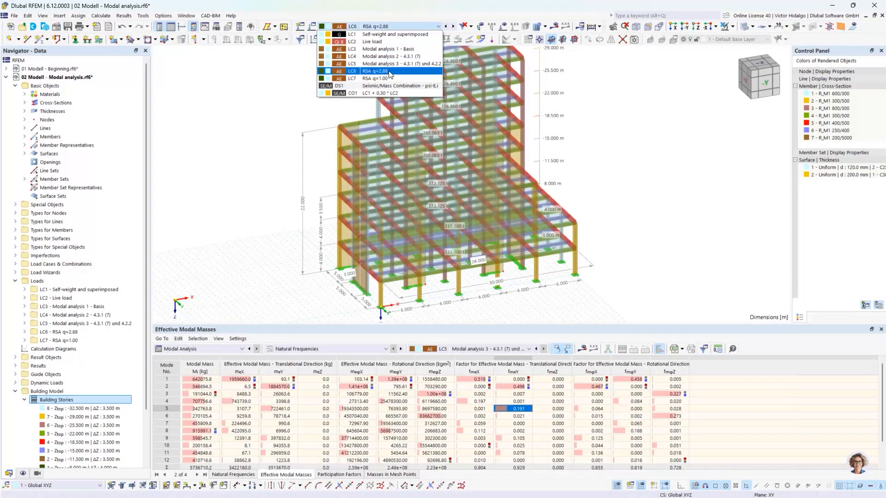
{"action": "left_click", "coordinate": [389, 72]}
{"action": "middle_click_drag", "start_coordinate": [627, 158], "coordinate": [619, 172]}
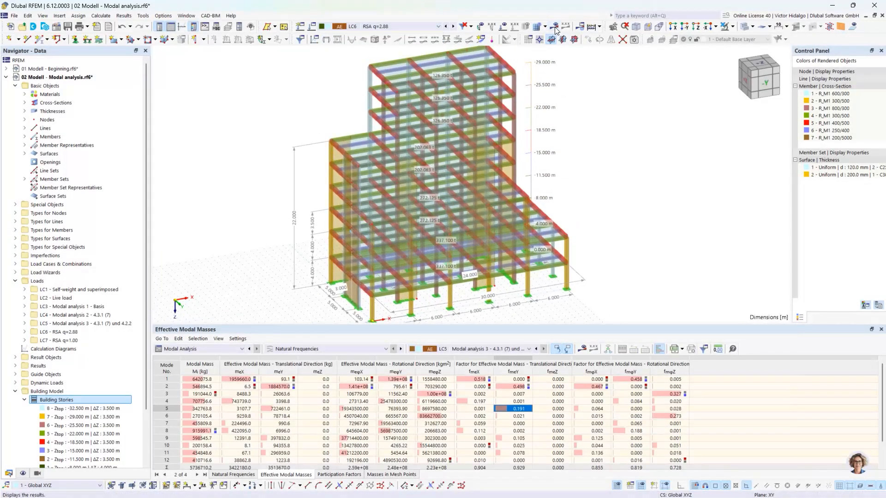
{"action": "left_click", "coordinate": [555, 28]}
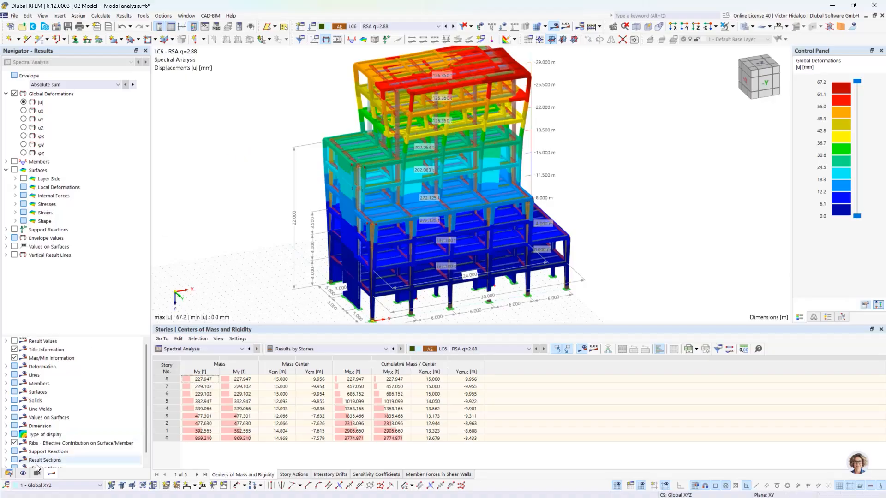
Tile the three open model windows vertically side by side.
{"action": "left_click", "coordinate": [9, 473]}
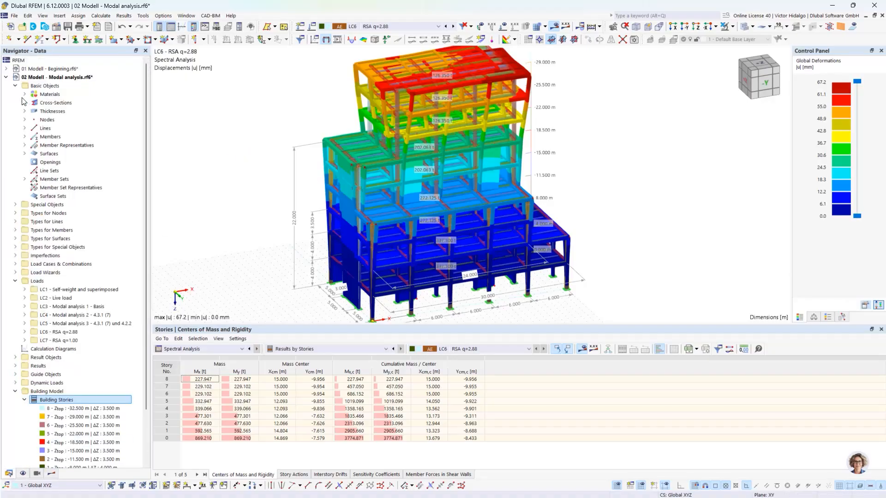
{"action": "left_click", "coordinate": [7, 77]}
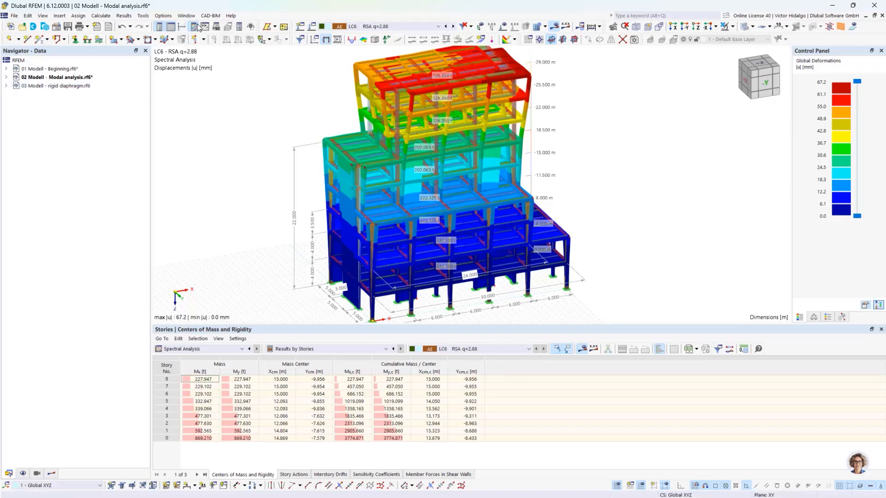
{"action": "left_click", "coordinate": [186, 15]}
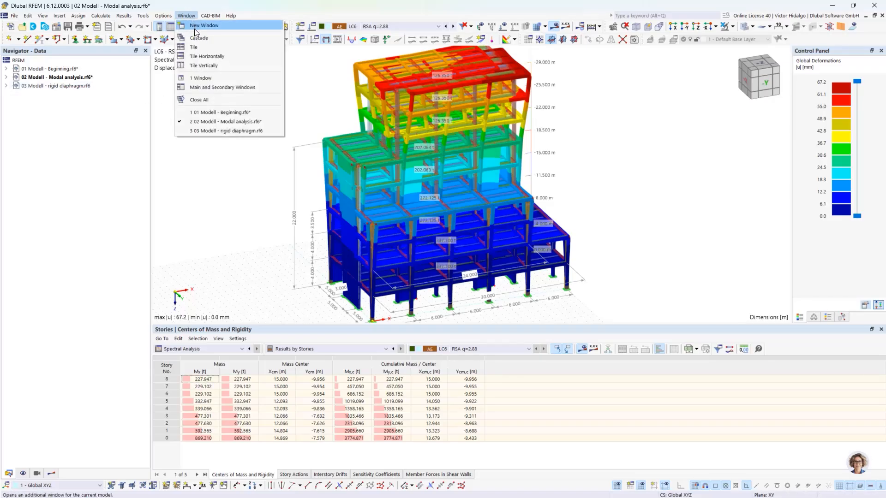
{"action": "left_click", "coordinate": [205, 68]}
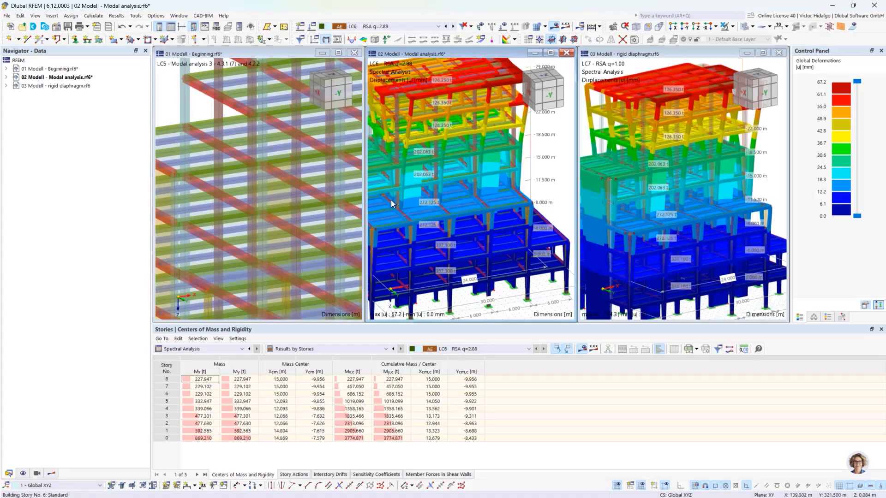
Close the 01 Modell window without saving its changes.
{"action": "left_click", "coordinate": [300, 71]}
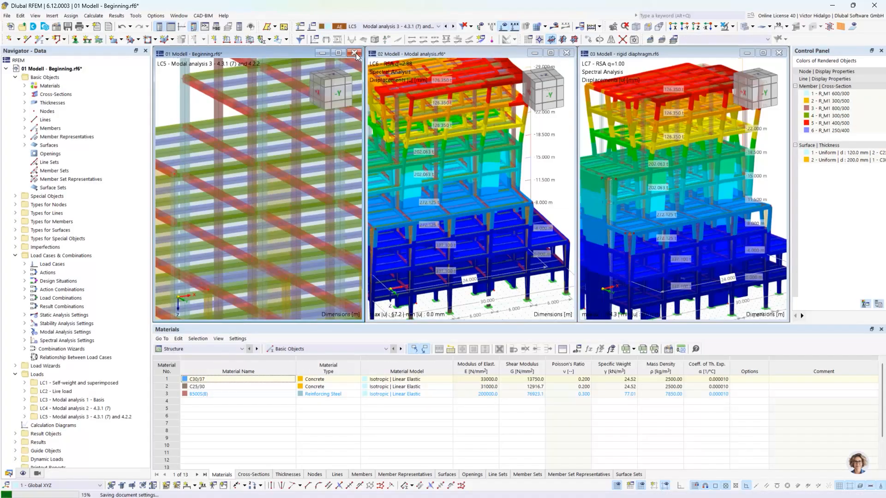
{"action": "left_click", "coordinate": [355, 53]}
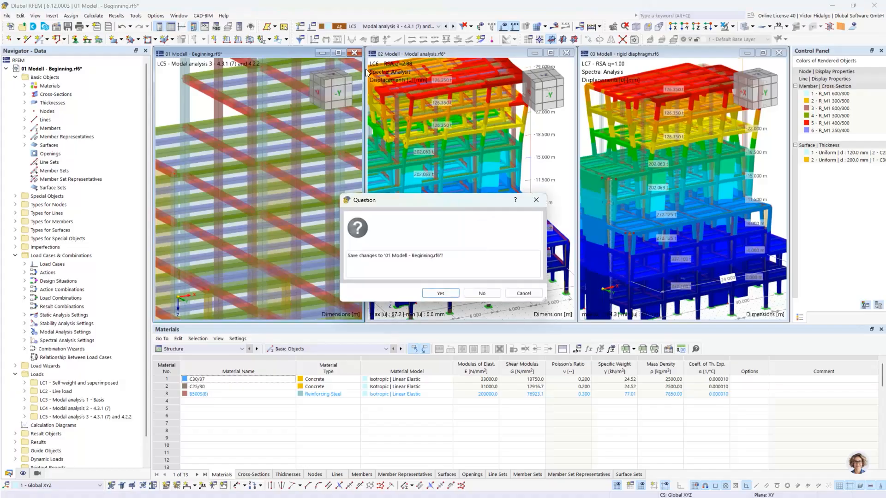
{"action": "left_click", "coordinate": [475, 293]}
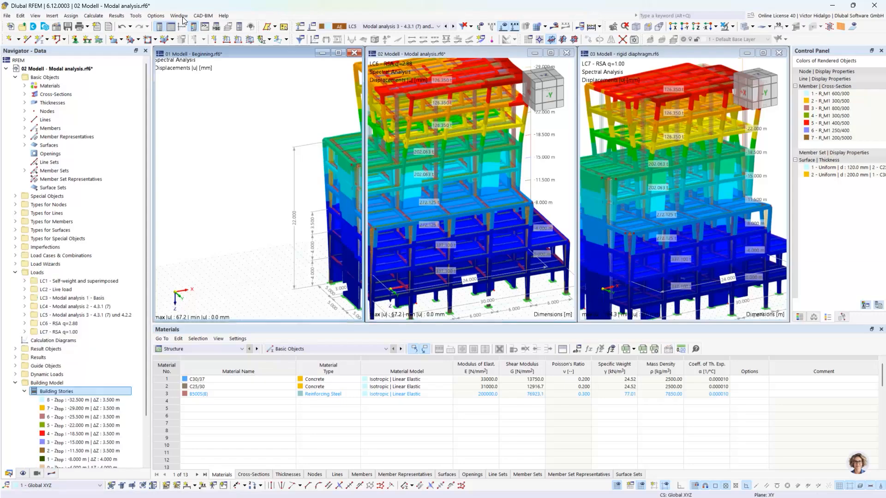
Tile the two remaining model windows vertically.
{"action": "left_click", "coordinate": [180, 17]}
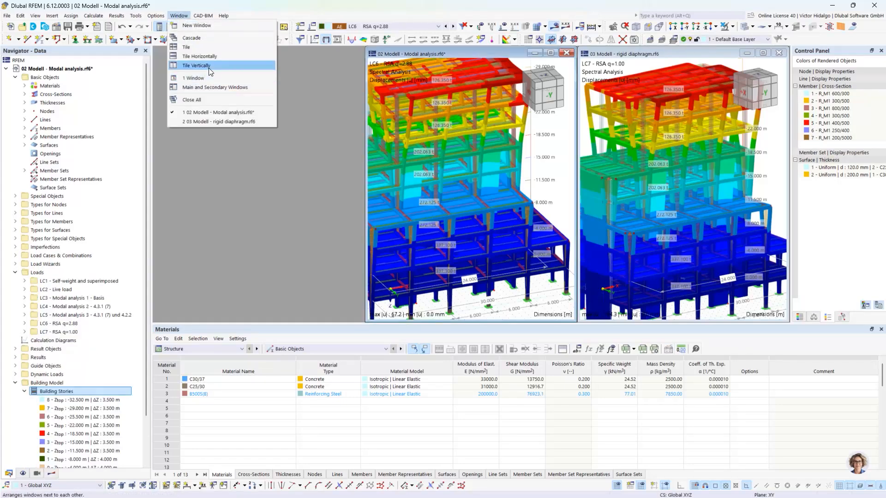
{"action": "left_click", "coordinate": [208, 65]}
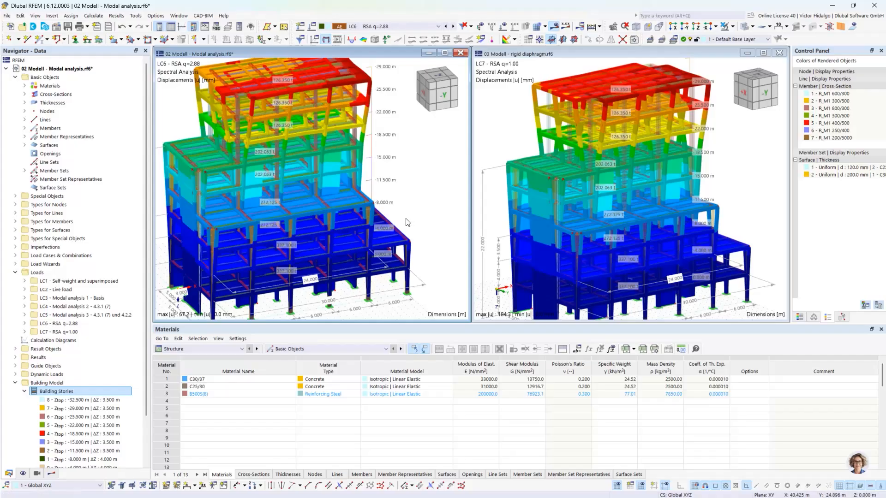
{"action": "scroll", "coordinate": [456, 215], "scroll_direction": "down", "scroll_amount": 1}
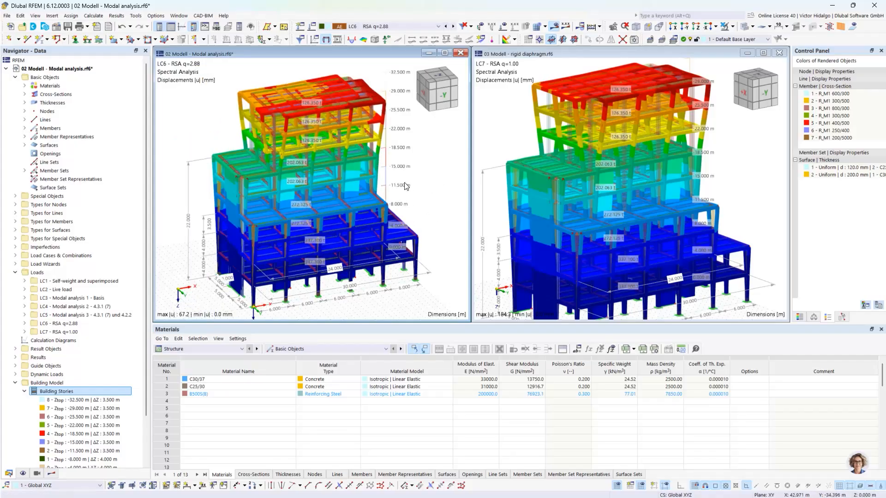
Show LC5 translational masses mX on the 02 model, ranging 75.0–2877.1 kg.
{"action": "mouse_move", "coordinate": [406, 186]}
{"action": "left_click", "coordinate": [384, 28]}
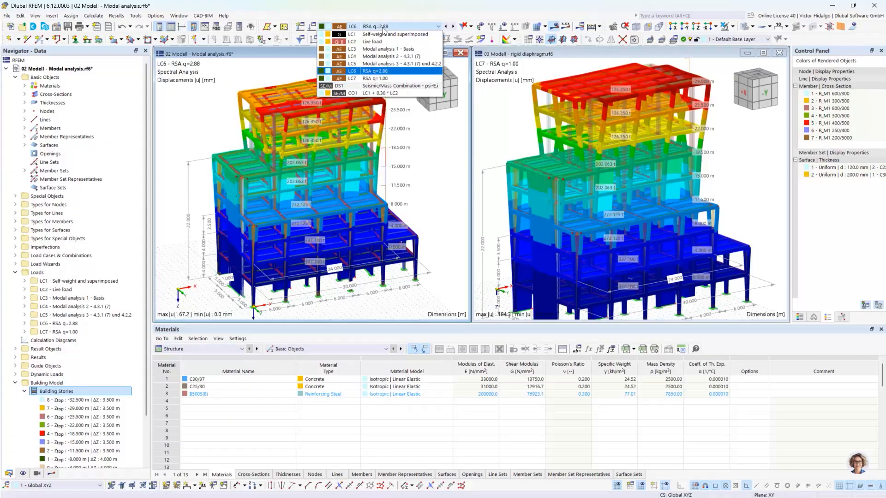
{"action": "left_click", "coordinate": [393, 65]}
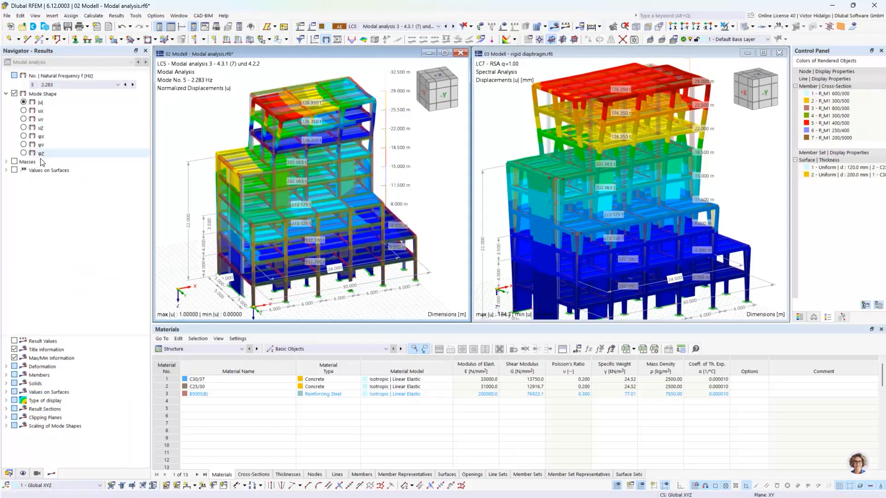
{"action": "left_click", "coordinate": [6, 162]}
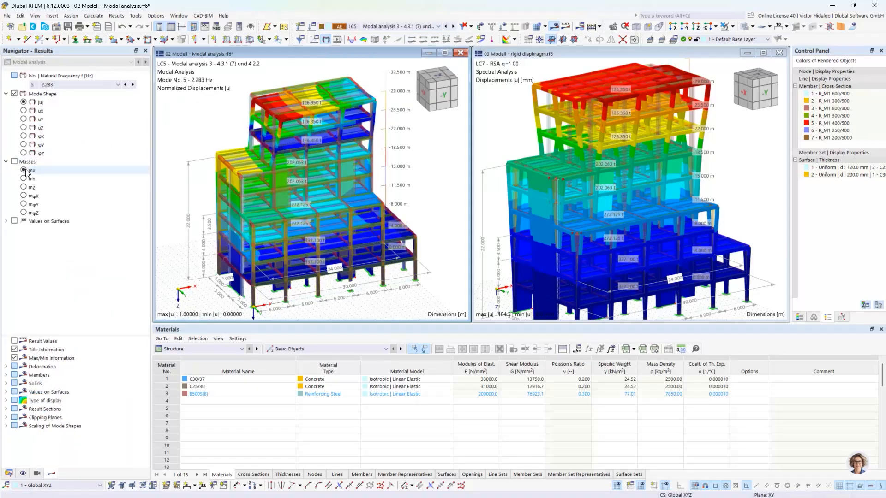
{"action": "left_click", "coordinate": [24, 171]}
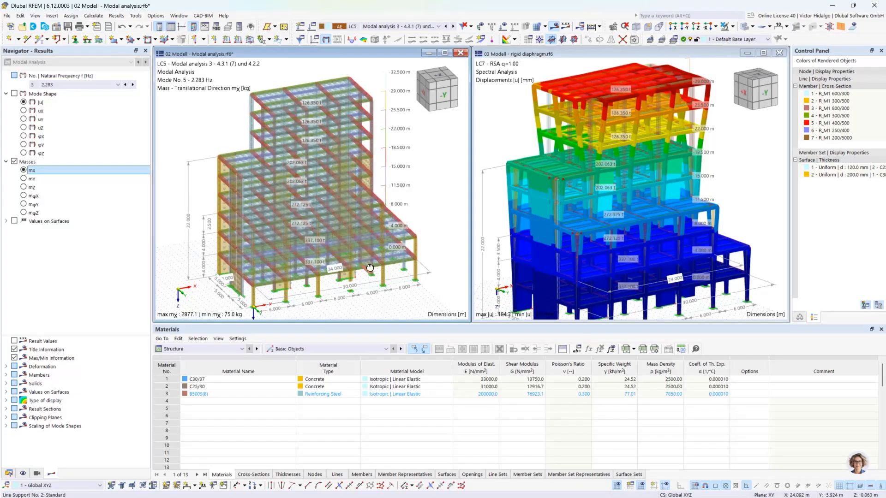
{"action": "middle_click_drag", "start_coordinate": [363, 265], "coordinate": [367, 249], "text": "ctrl"}
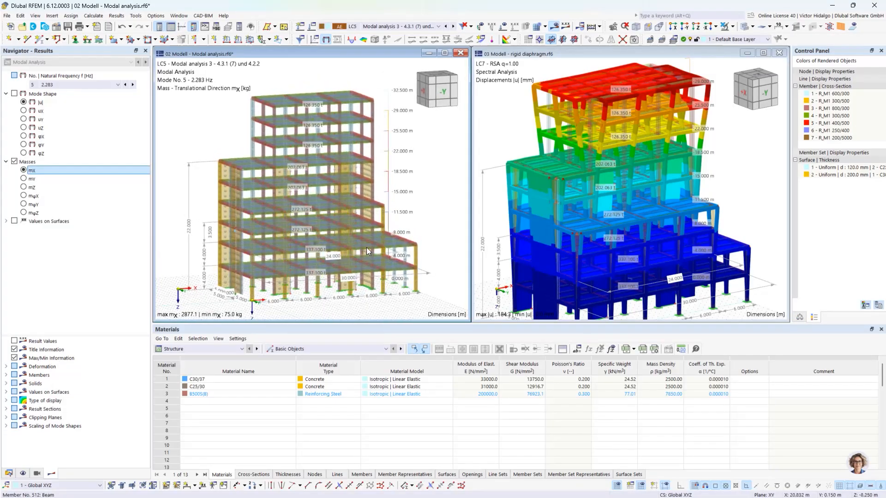
{"action": "left_click", "coordinate": [545, 27]}
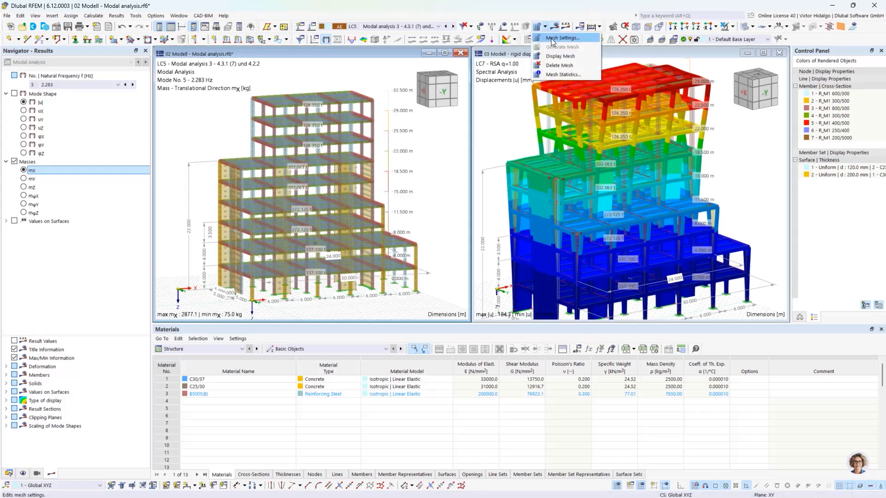
{"action": "left_click", "coordinate": [552, 38]}
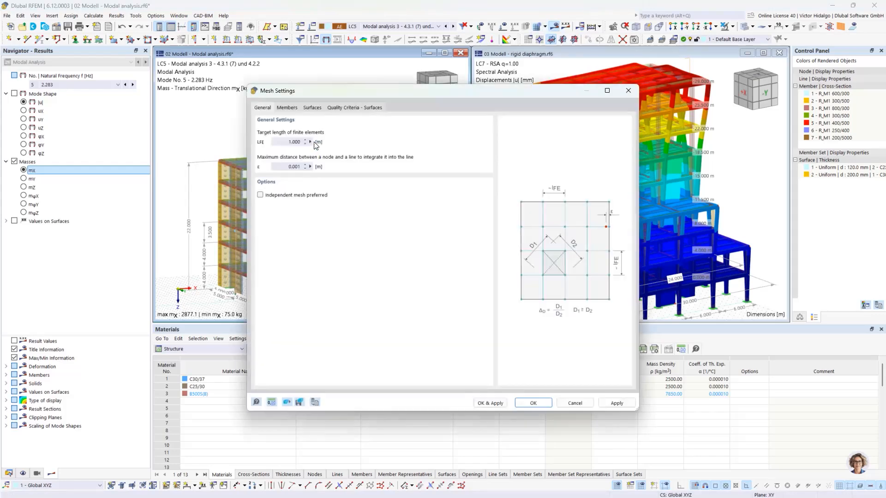
{"action": "left_click", "coordinate": [287, 109]}
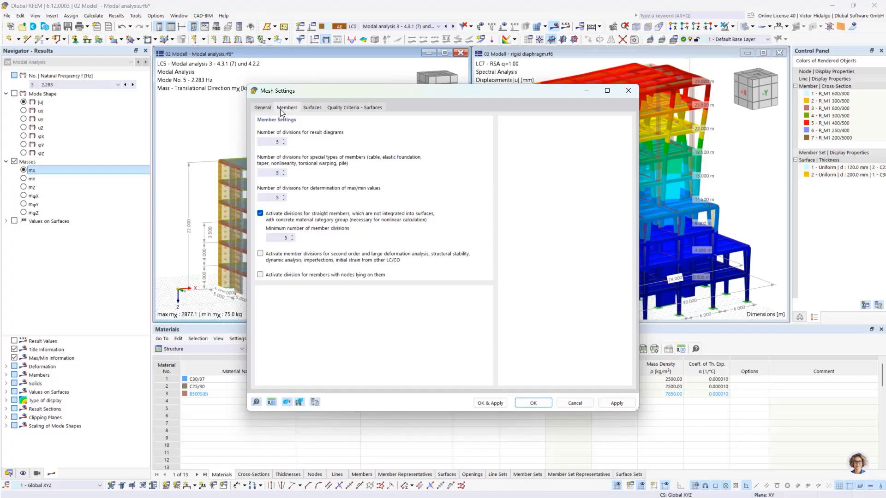
{"action": "left_click", "coordinate": [262, 109]}
{"action": "left_click", "coordinate": [533, 402]}
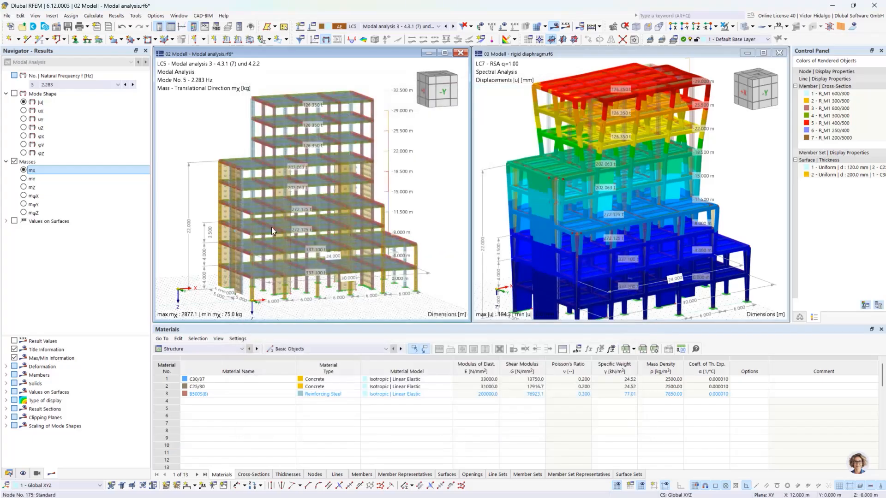
{"action": "middle_click_drag", "start_coordinate": [283, 231], "coordinate": [271, 235], "text": "ctrl"}
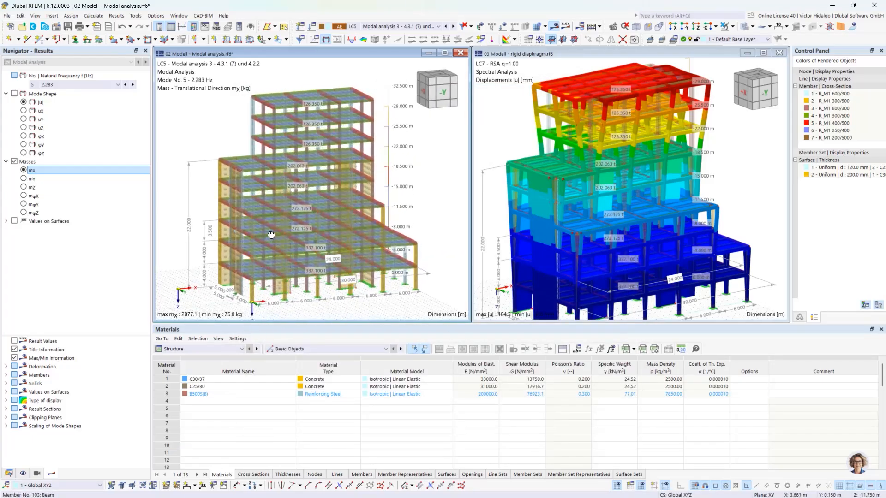
{"action": "scroll", "coordinate": [325, 289], "scroll_direction": "up", "scroll_amount": 5}
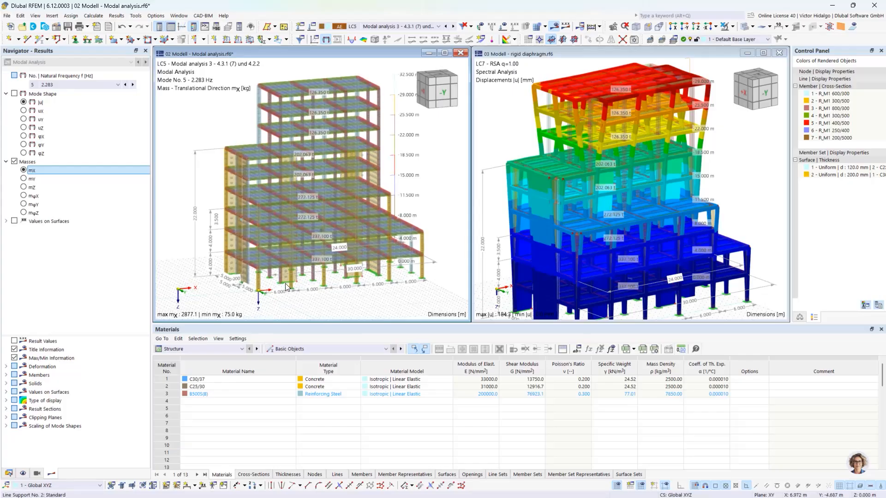
{"action": "middle_click_drag", "start_coordinate": [263, 273], "coordinate": [271, 287]}
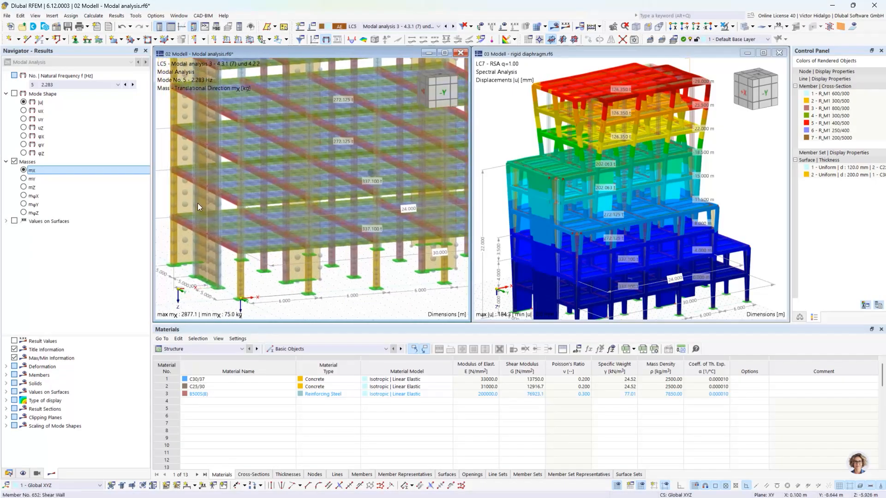
{"action": "middle_click_drag", "start_coordinate": [223, 216], "coordinate": [222, 233]}
{"action": "scroll", "coordinate": [235, 216], "scroll_direction": "down", "scroll_amount": 3}
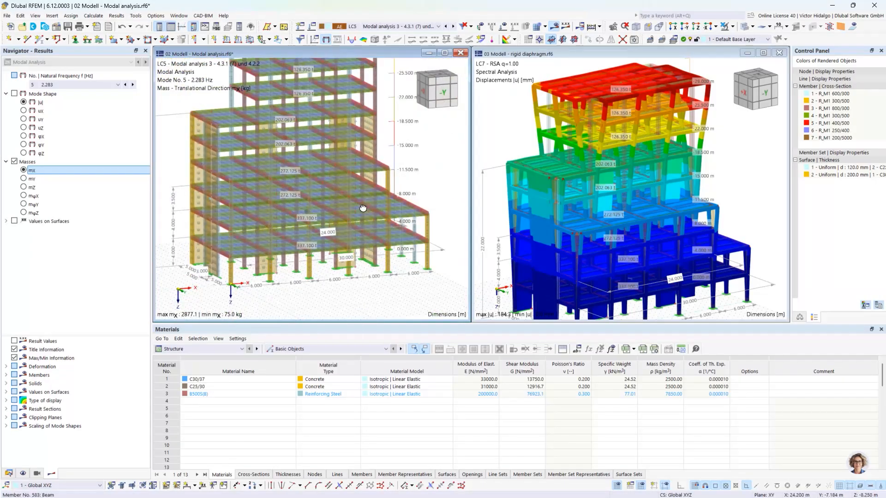
{"action": "mouse_move", "coordinate": [376, 206]}
{"action": "middle_mouse_down"}
{"action": "mouse_move", "coordinate": [356, 210]}
{"action": "mouse_move", "coordinate": [373, 210]}
{"action": "middle_mouse_up"}
{"action": "scroll", "coordinate": [419, 259], "scroll_direction": "up", "scroll_amount": 4}
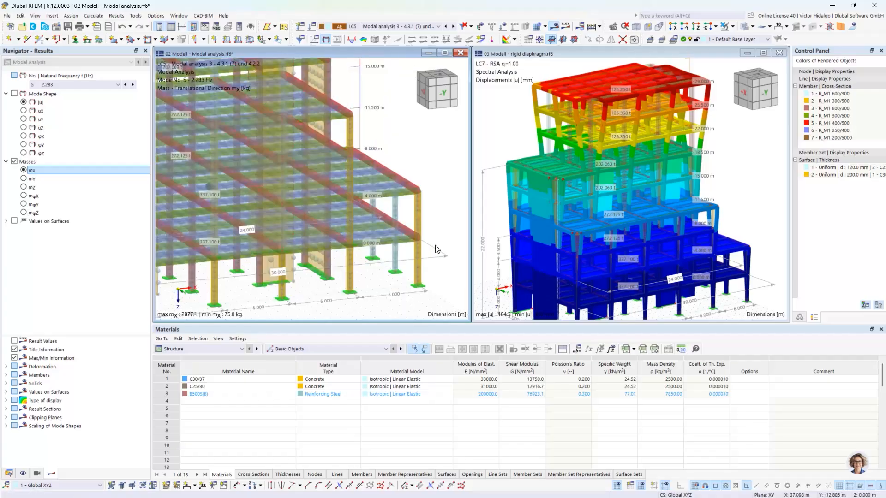
{"action": "scroll", "coordinate": [418, 257], "scroll_direction": "down", "scroll_amount": 4}
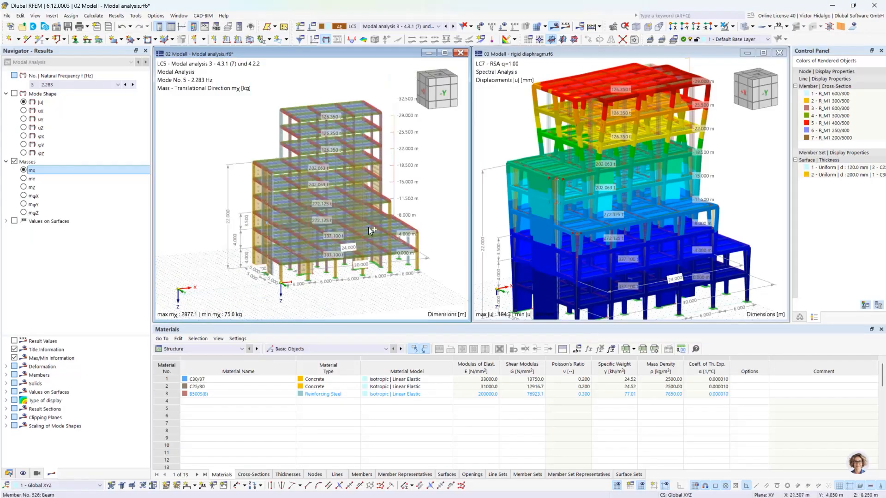
{"action": "middle_click_drag", "start_coordinate": [368, 227], "coordinate": [372, 179], "text": "ctrl"}
{"action": "scroll", "coordinate": [372, 178], "scroll_direction": "up", "scroll_amount": 2}
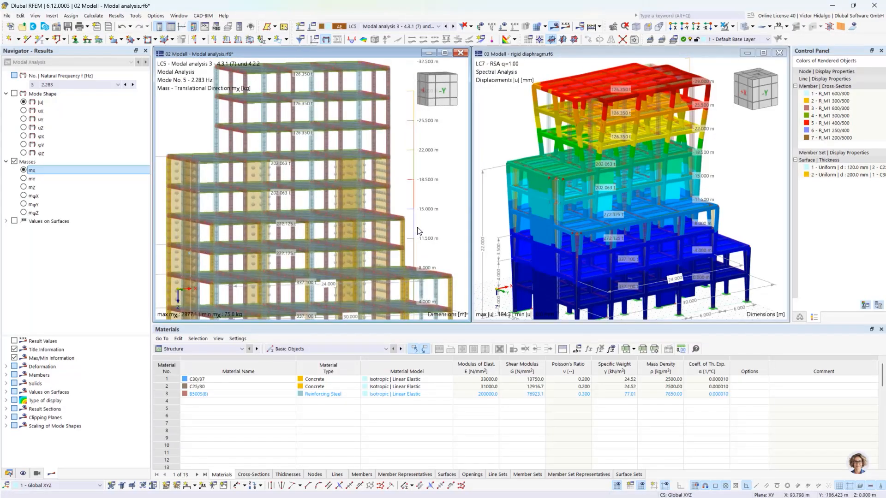
{"action": "scroll", "coordinate": [374, 192], "scroll_direction": "up", "scroll_amount": 1}
{"action": "scroll", "coordinate": [358, 193], "scroll_direction": "down", "scroll_amount": 4}
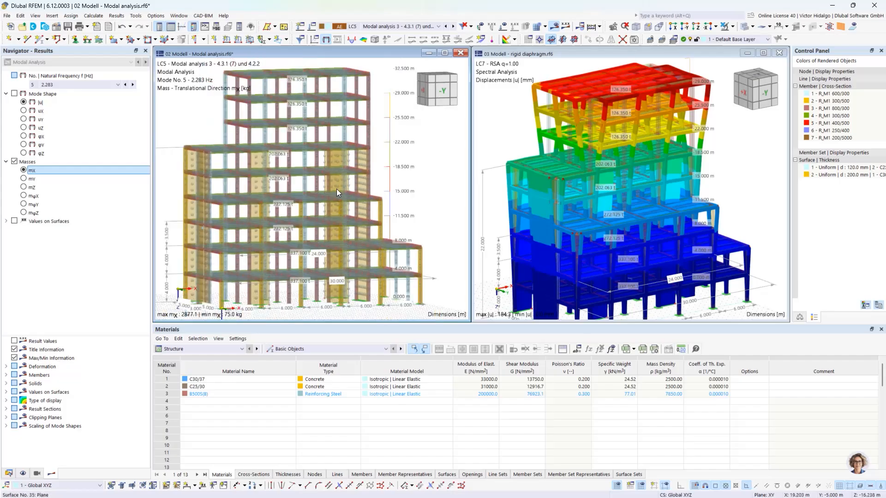
{"action": "middle_click_drag", "start_coordinate": [354, 198], "coordinate": [358, 203]}
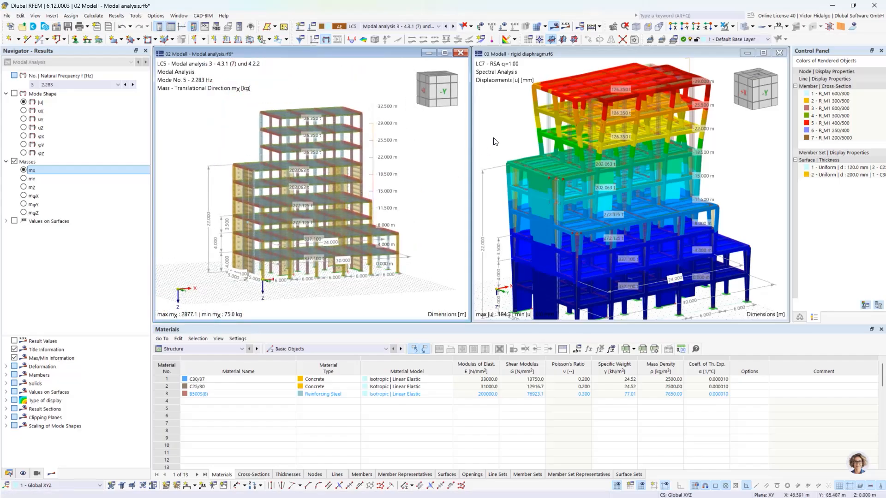
{"action": "scroll", "coordinate": [370, 188], "scroll_direction": "up", "scroll_amount": 1}
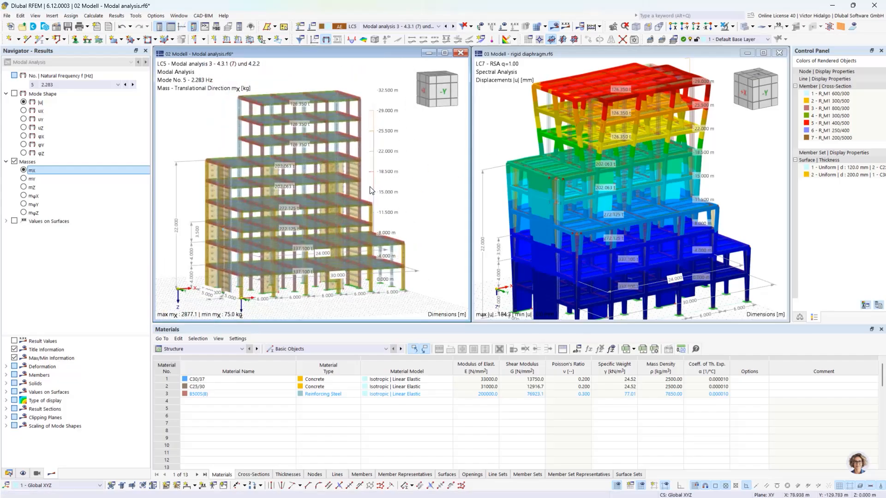
Activate the 03 rigid-diaphragm model and hide its results to show the plain structure.
{"action": "left_click", "coordinate": [504, 129]}
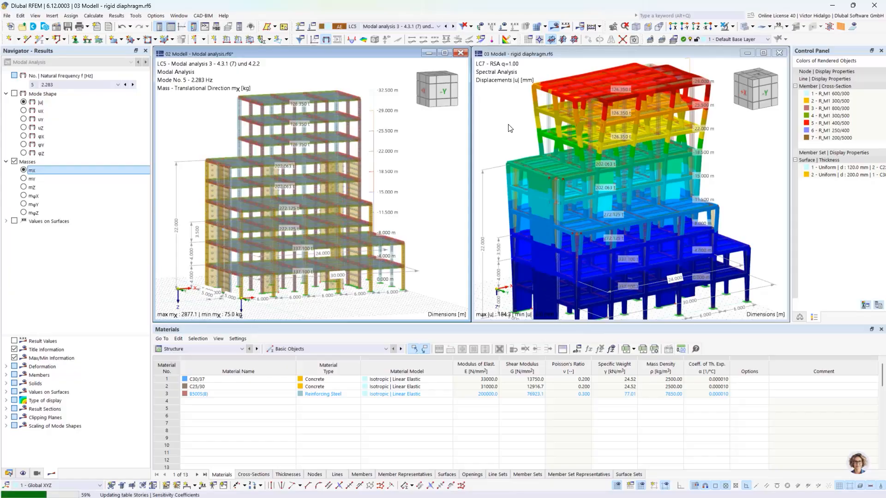
{"action": "left_click", "coordinate": [509, 128]}
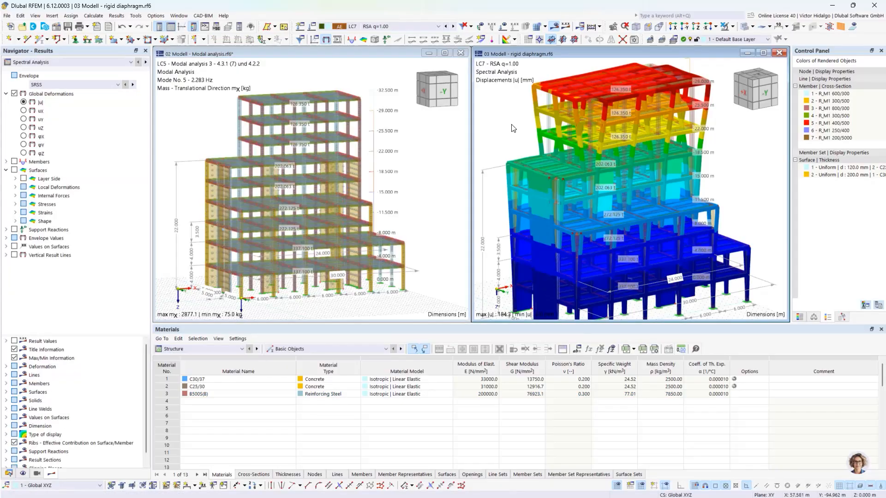
{"action": "left_click", "coordinate": [555, 31]}
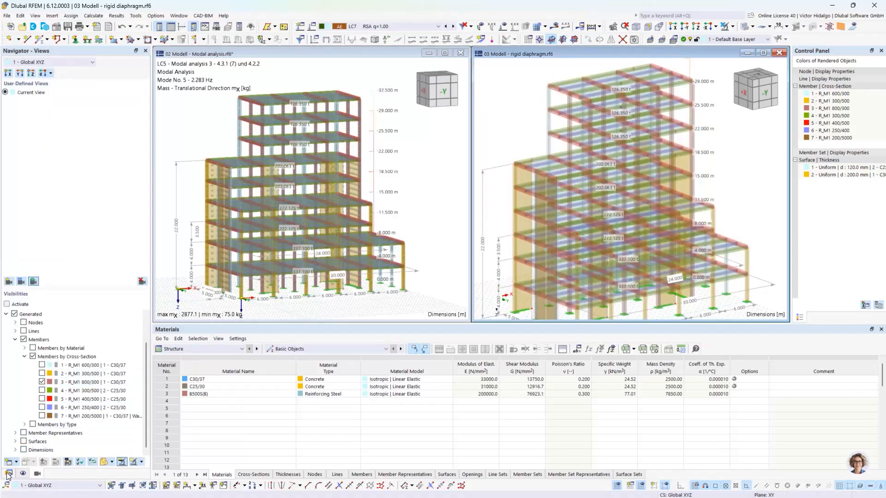
{"action": "scroll", "coordinate": [26, 409], "scroll_direction": "down", "scroll_amount": 2}
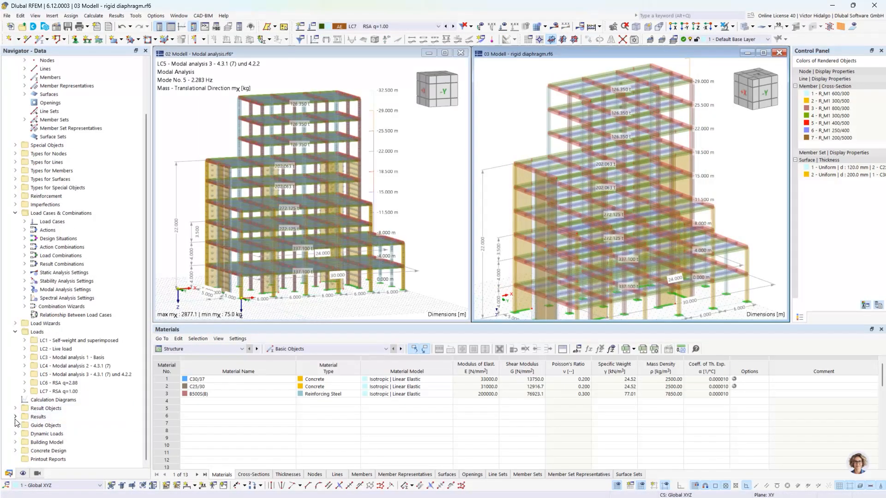
Check that all nine building stories use Rigid floor diaphragms, then cancel without changes.
{"action": "left_click", "coordinate": [16, 442]}
{"action": "right_click", "coordinate": [54, 450]}
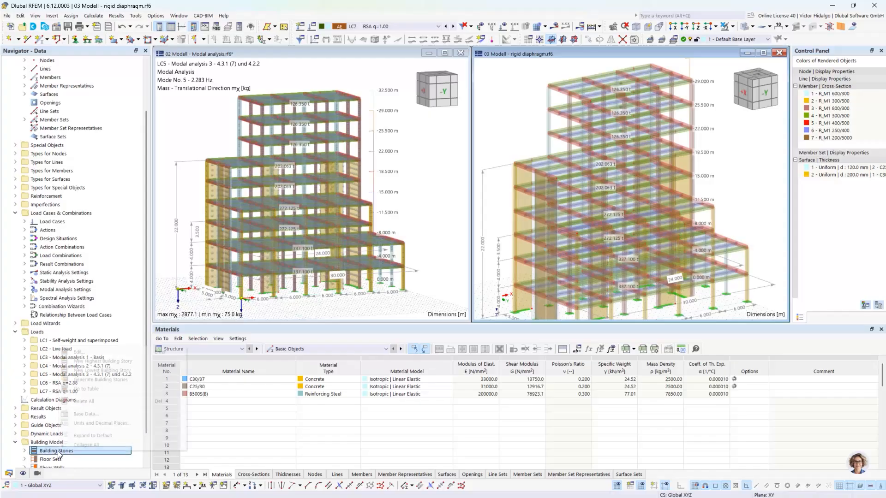
{"action": "left_click", "coordinate": [100, 353]}
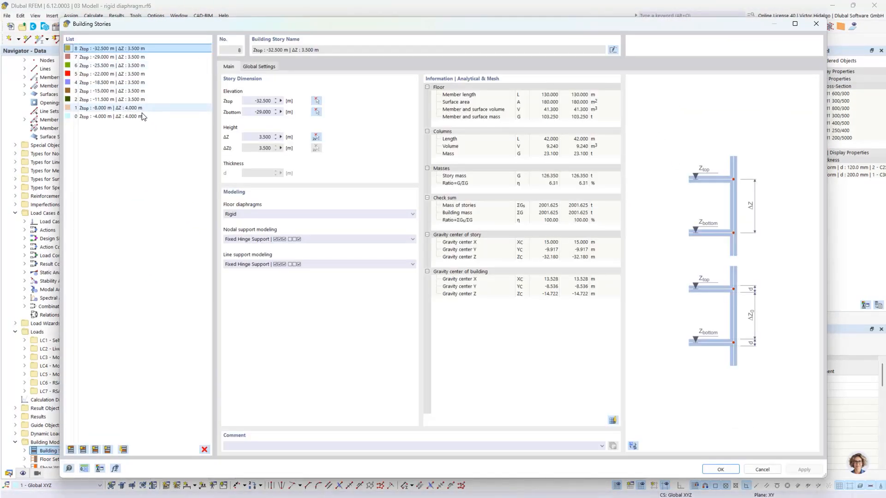
{"action": "left_click", "coordinate": [153, 117], "text": "shift"}
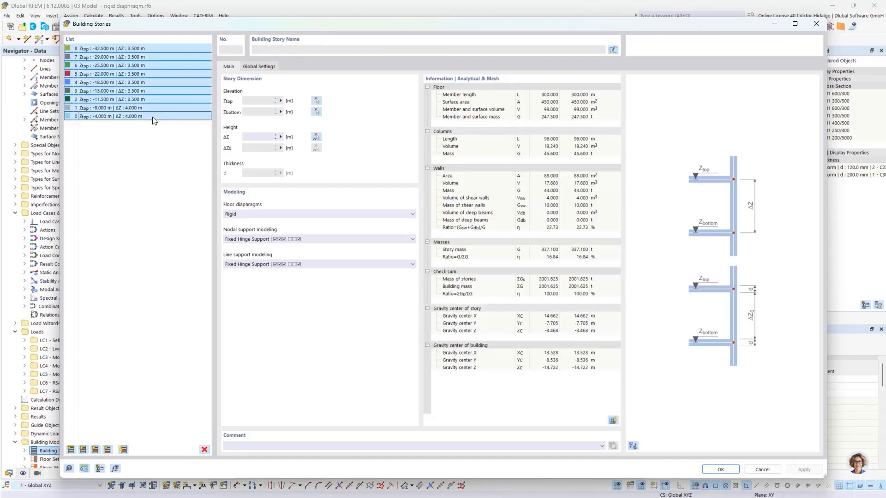
{"action": "left_click", "coordinate": [307, 214]}
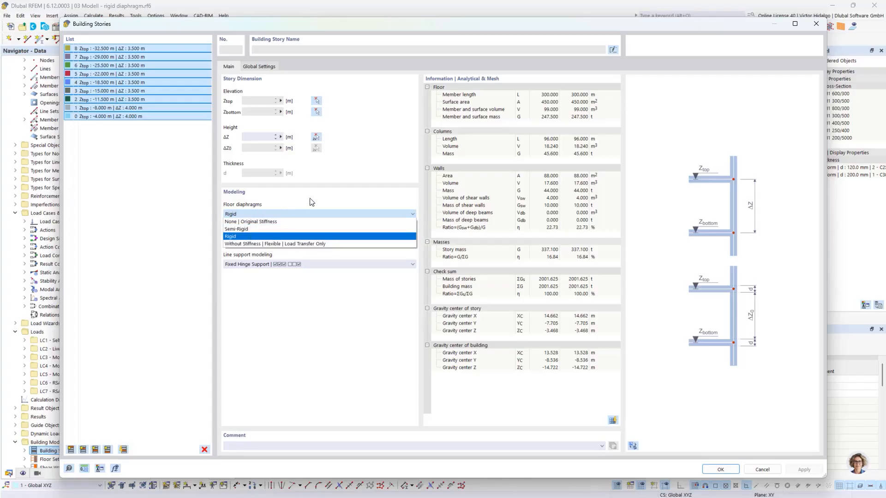
{"action": "left_click", "coordinate": [327, 198]}
{"action": "left_click", "coordinate": [762, 469]}
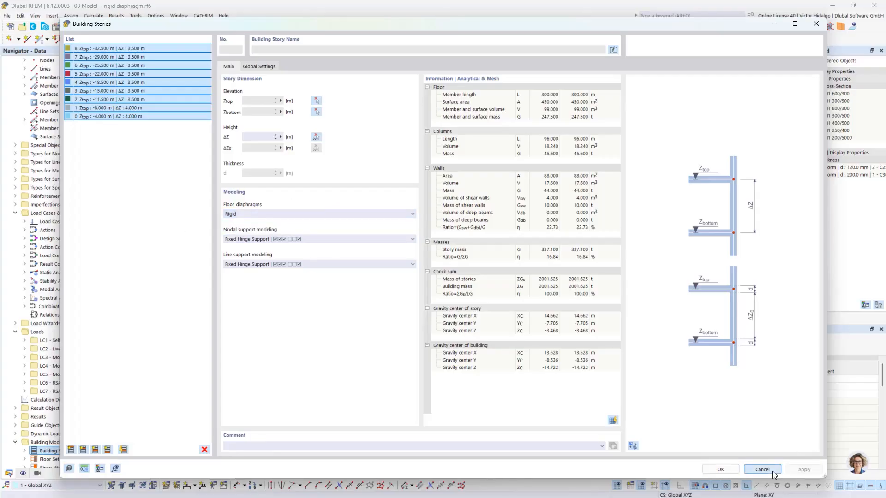
Show LC5 Modal analysis 3 results on the rigid-diaphragm model.
{"action": "scroll", "coordinate": [727, 233], "scroll_direction": "down", "scroll_amount": 3}
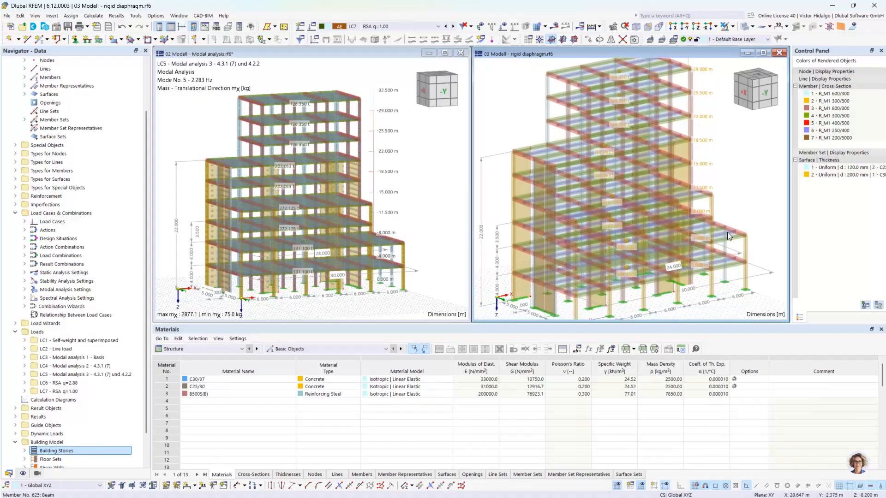
{"action": "middle_click_drag", "start_coordinate": [723, 238], "coordinate": [745, 217], "text": "ctrl"}
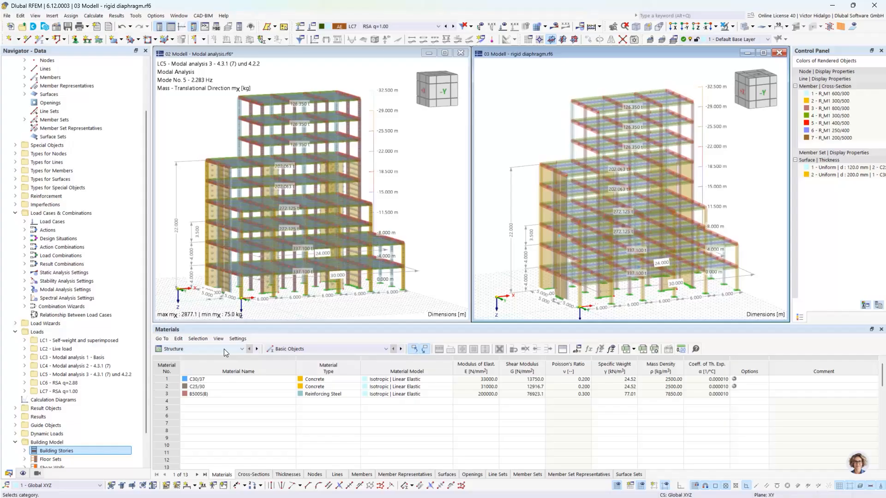
{"action": "left_click", "coordinate": [417, 27]}
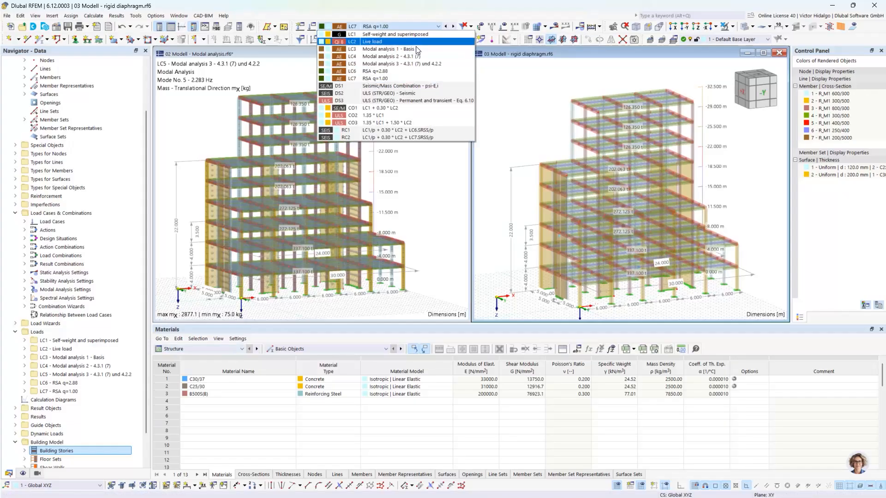
{"action": "left_click", "coordinate": [417, 64]}
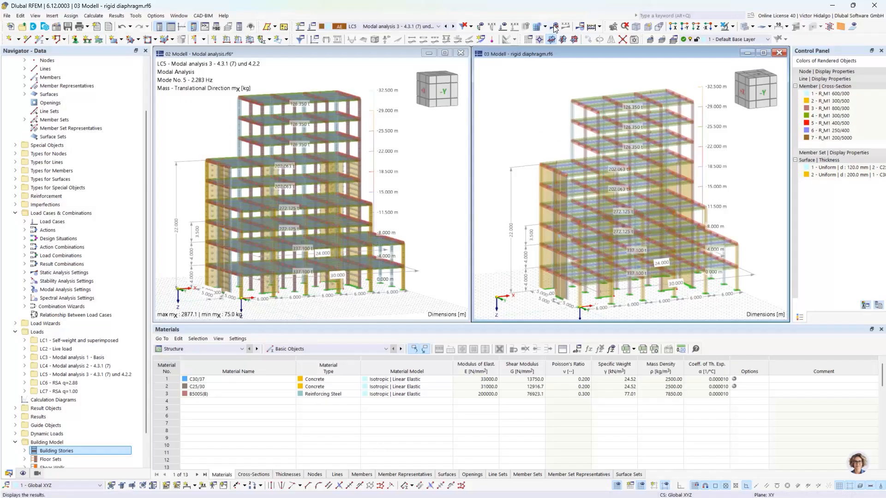
{"action": "left_click", "coordinate": [551, 40]}
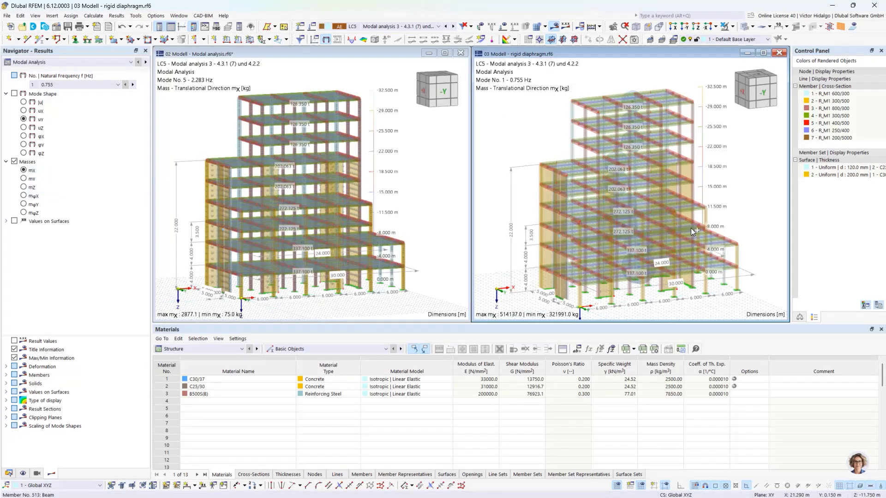
Orbit and zoom the rigid-diaphragm model to inspect its mX story masses (321991.0–514137.0 kg).
{"action": "middle_click_drag", "start_coordinate": [690, 228], "coordinate": [701, 217], "text": "ctrl"}
{"action": "scroll", "coordinate": [688, 222], "scroll_direction": "up", "scroll_amount": 1}
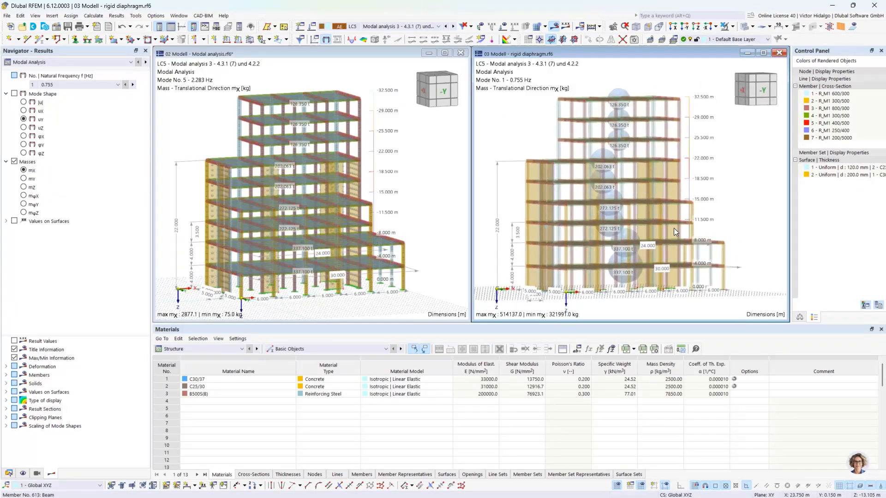
{"action": "scroll", "coordinate": [637, 221], "scroll_direction": "up", "scroll_amount": 1}
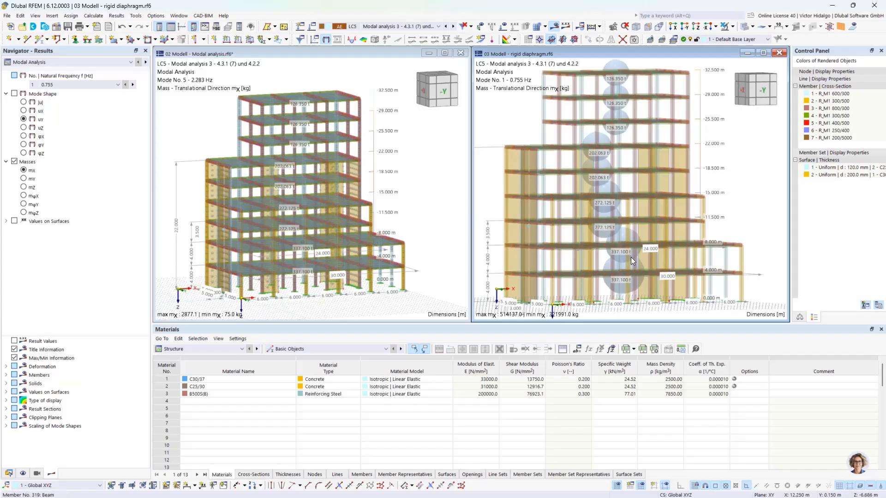
{"action": "scroll", "coordinate": [633, 261], "scroll_direction": "up", "scroll_amount": 1}
{"action": "scroll", "coordinate": [642, 221], "scroll_direction": "down", "scroll_amount": 1}
{"action": "middle_click_drag", "start_coordinate": [653, 171], "coordinate": [655, 184]}
{"action": "scroll", "coordinate": [655, 185], "scroll_direction": "down", "scroll_amount": 1}
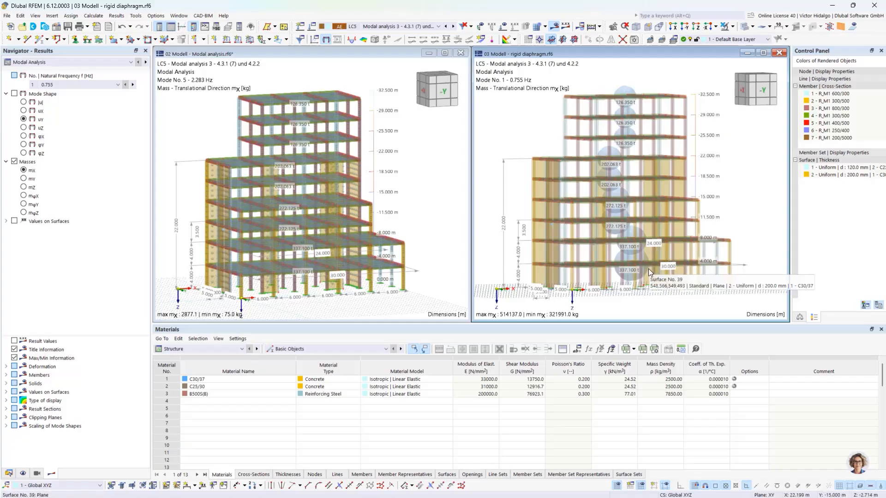
{"action": "middle_click_drag", "start_coordinate": [644, 276], "coordinate": [686, 274], "text": "ctrl"}
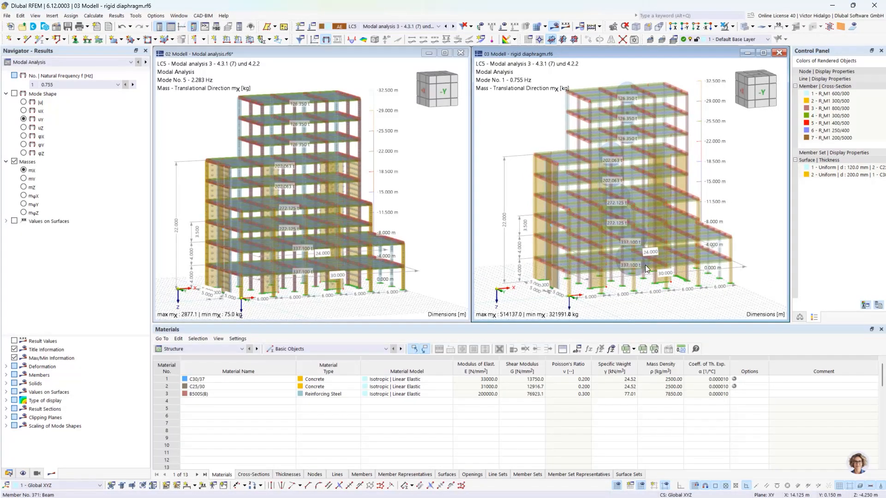
{"action": "mouse_move", "coordinate": [645, 264]}
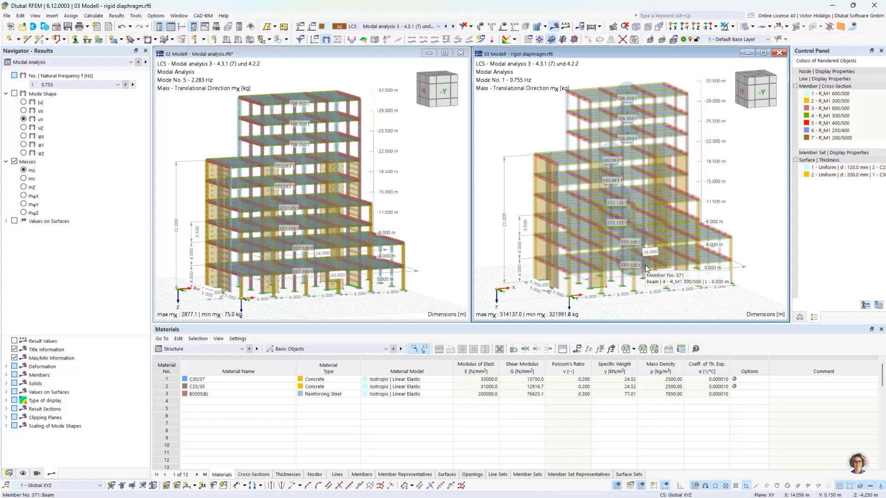
{"action": "middle_click_drag", "start_coordinate": [698, 239], "coordinate": [698, 230], "text": "ctrl"}
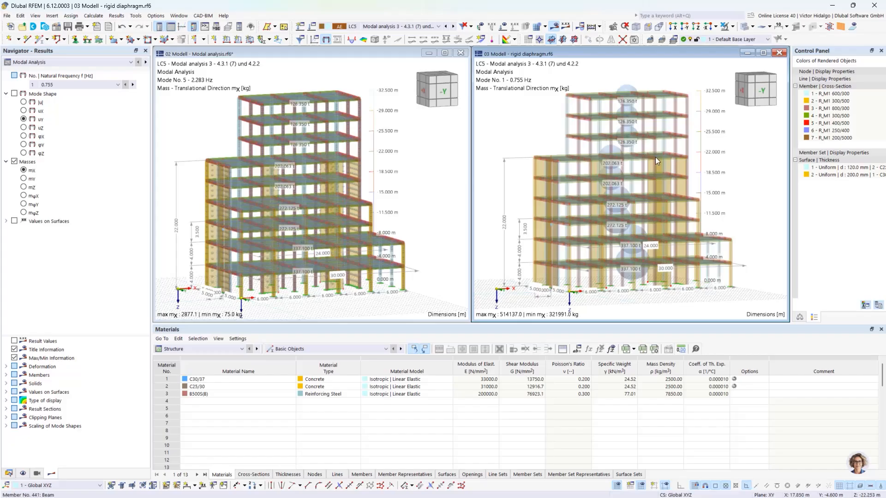
Maximize the 02 model and expand Shear Walls, listing one wall from 0.000 to -22.000 m.
{"action": "left_click", "coordinate": [424, 119]}
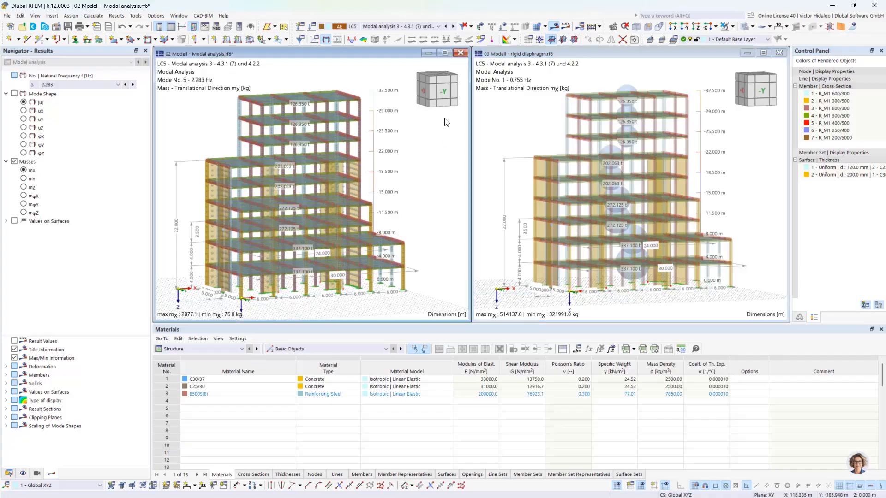
{"action": "left_click", "coordinate": [445, 54]}
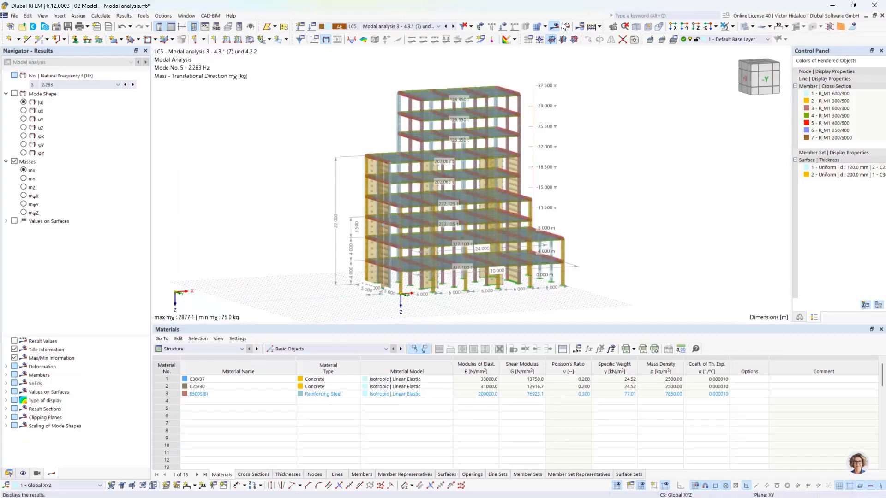
{"action": "left_click", "coordinate": [552, 39]}
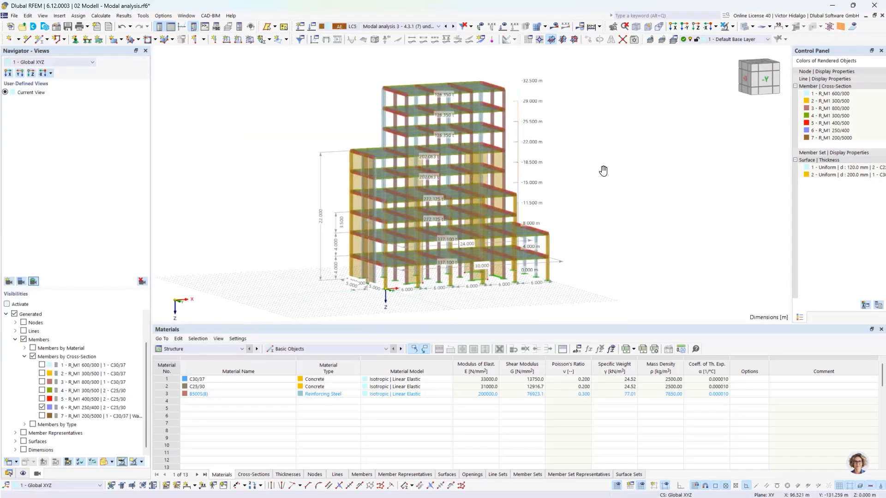
{"action": "left_click", "coordinate": [8, 473]}
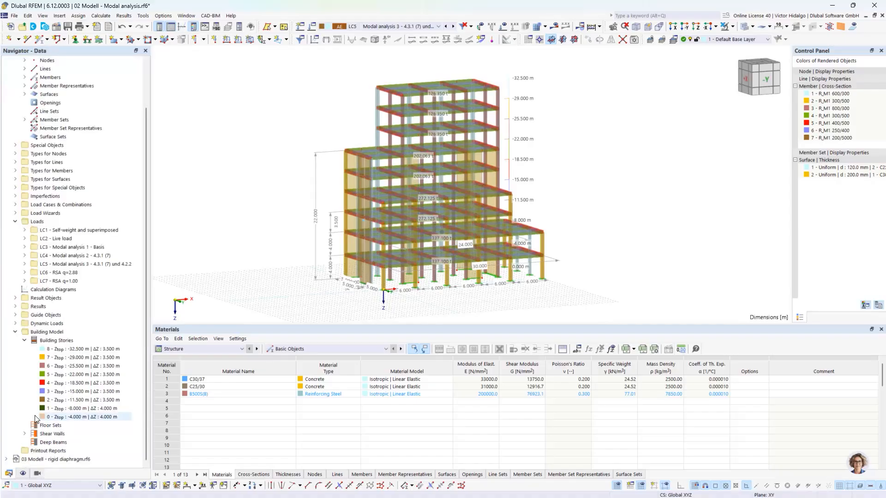
{"action": "left_click", "coordinate": [24, 434]}
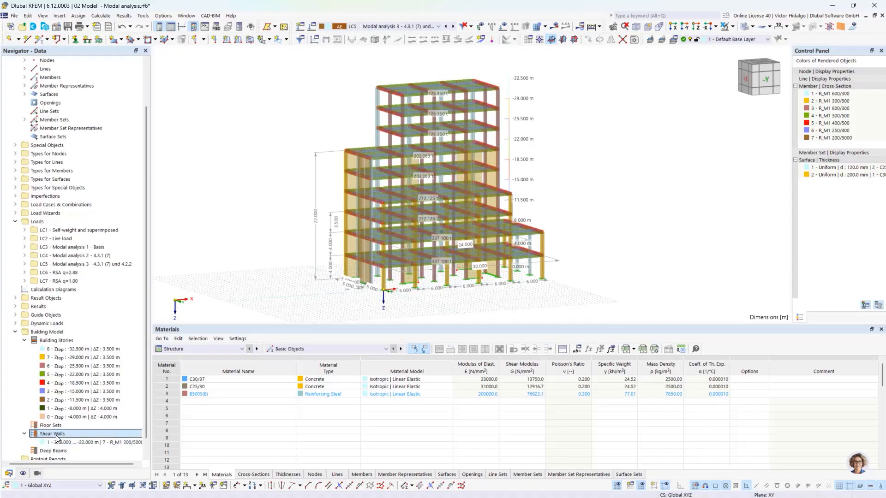
{"action": "right_click", "coordinate": [58, 434]}
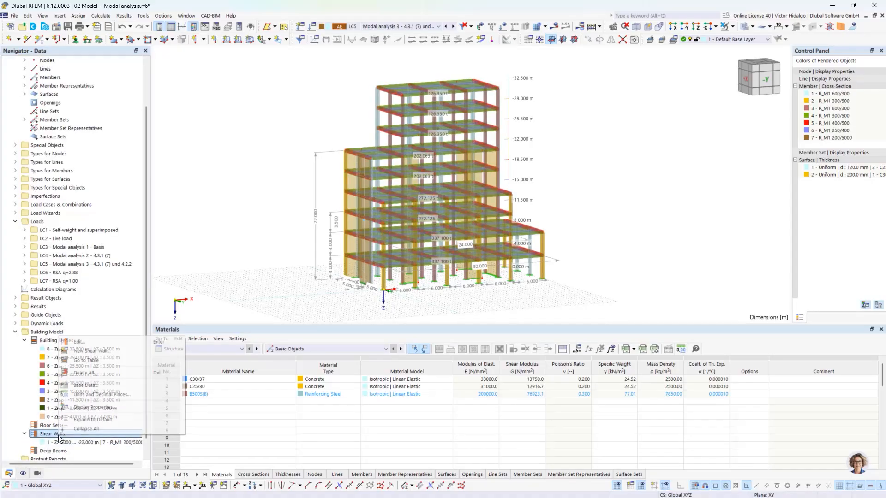
Start a new shear wall and hide the R_M1 250/400 members to expose the wall surfaces.
{"action": "left_click", "coordinate": [105, 351]}
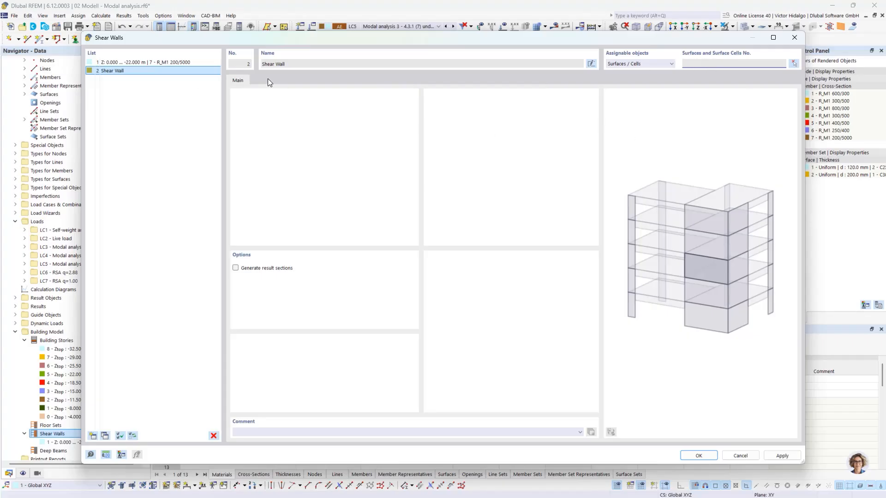
{"action": "left_click", "coordinate": [195, 65]}
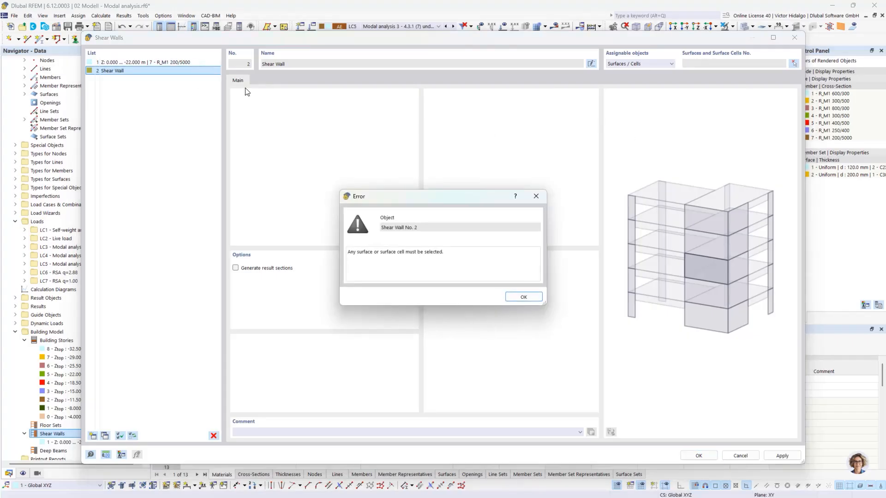
{"action": "left_click", "coordinate": [542, 198]}
{"action": "left_click", "coordinate": [792, 64]}
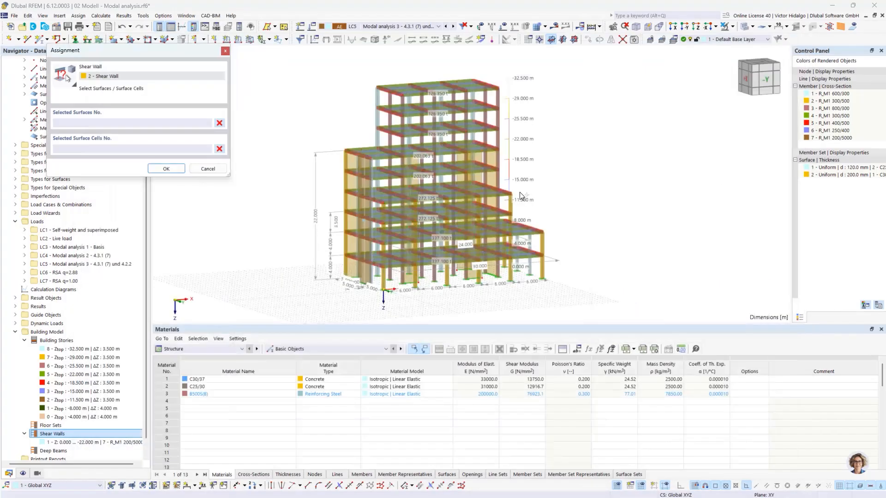
{"action": "left_click", "coordinate": [41, 474]}
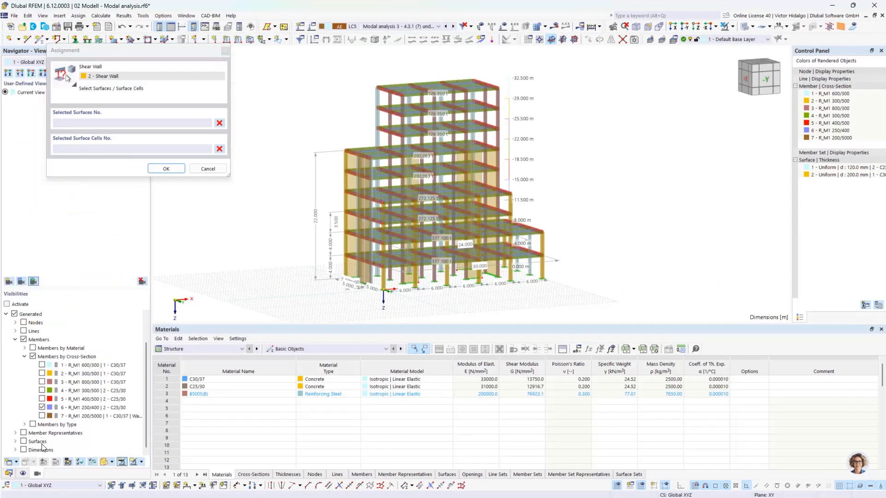
{"action": "left_click", "coordinate": [16, 441]}
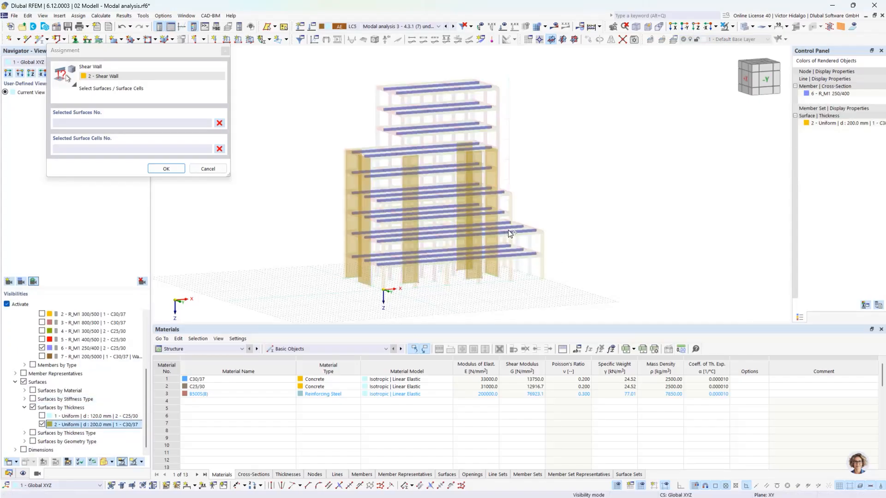
{"action": "middle_click_drag", "start_coordinate": [637, 231], "coordinate": [627, 244], "text": "ctrl"}
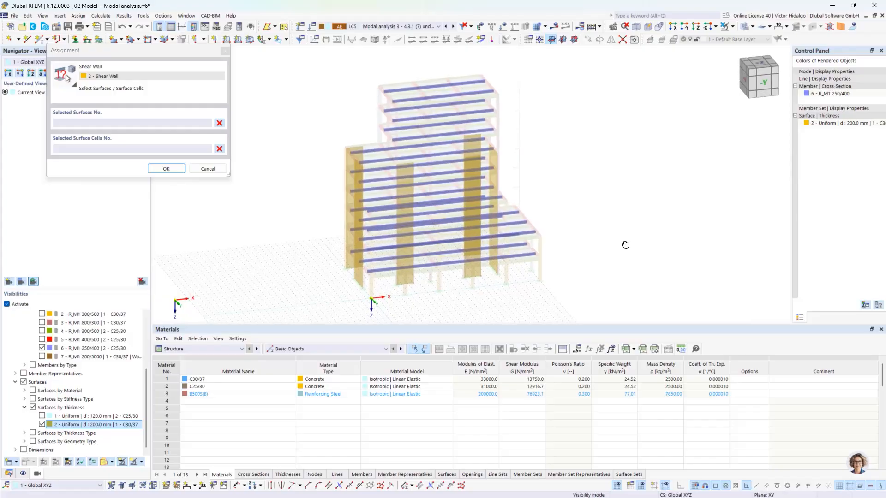
{"action": "left_click", "coordinate": [42, 348]}
{"action": "left_click", "coordinate": [41, 349]}
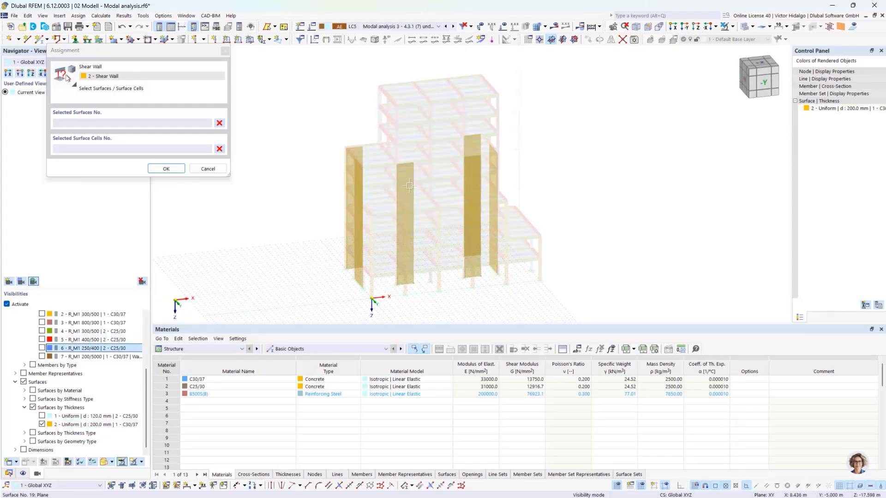
Assign surfaces 15-20 as shear wall 2 and accept, clearing existing results and mesh.
{"action": "left_click_drag", "start_coordinate": [390, 153], "coordinate": [431, 298]}
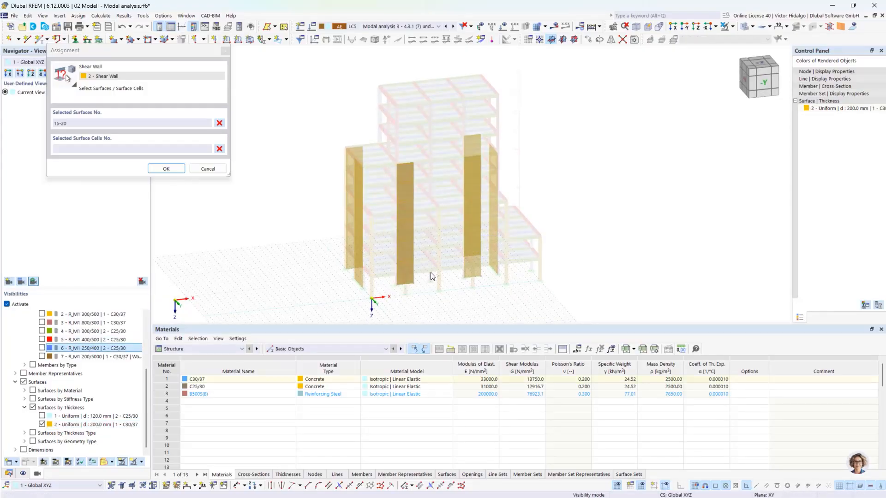
{"action": "left_click", "coordinate": [166, 169]}
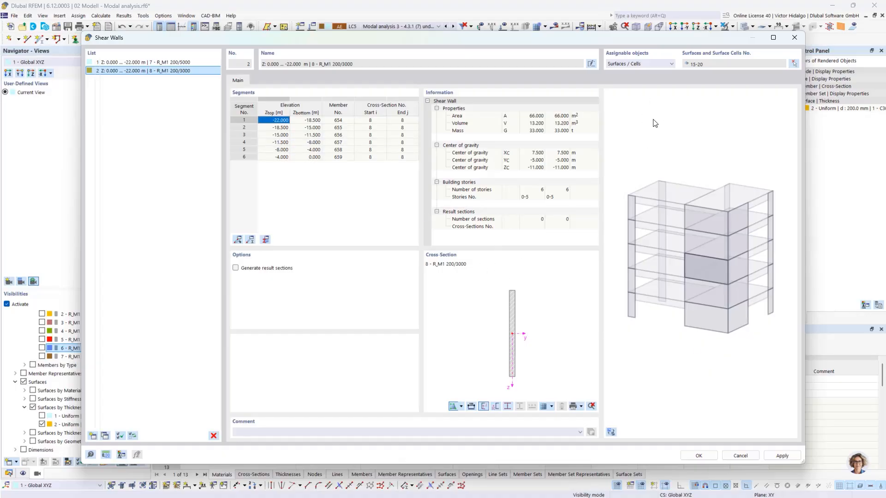
{"action": "left_click", "coordinate": [710, 458]}
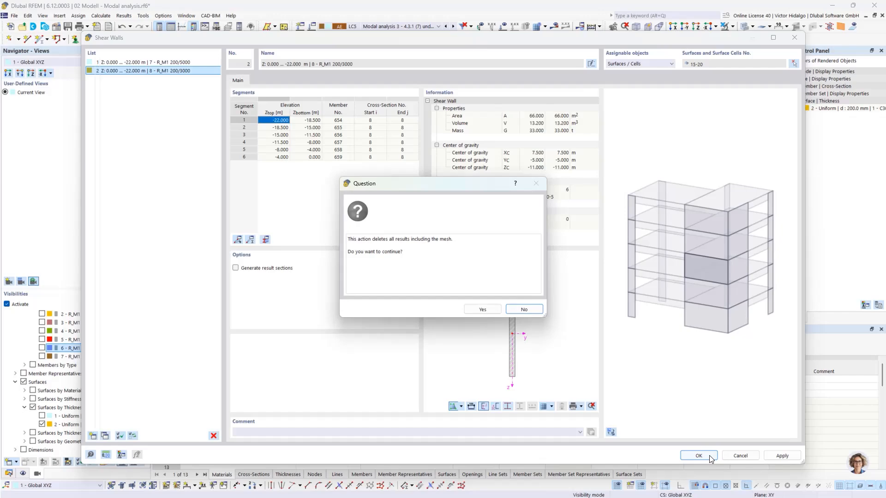
{"action": "left_click", "coordinate": [495, 312]}
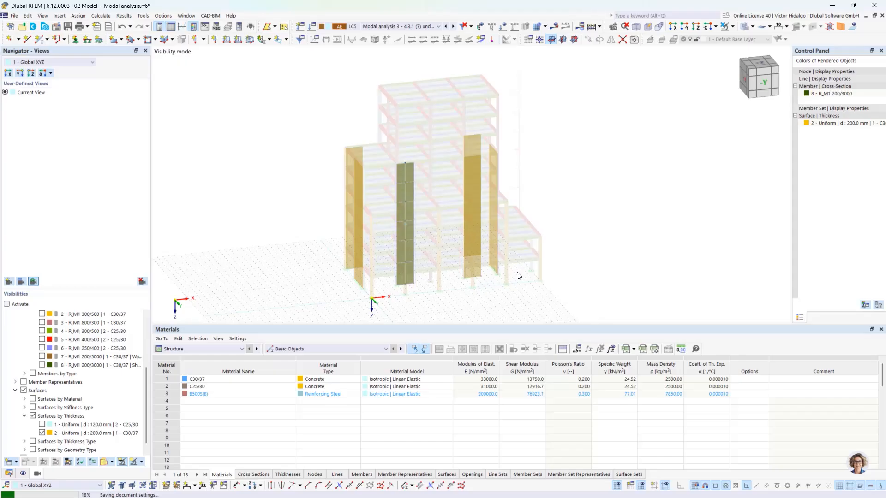
Zoom in on the new wall member, then close the 02 Modal analysis model without saving.
{"action": "scroll", "coordinate": [420, 283], "scroll_direction": "up", "scroll_amount": 5}
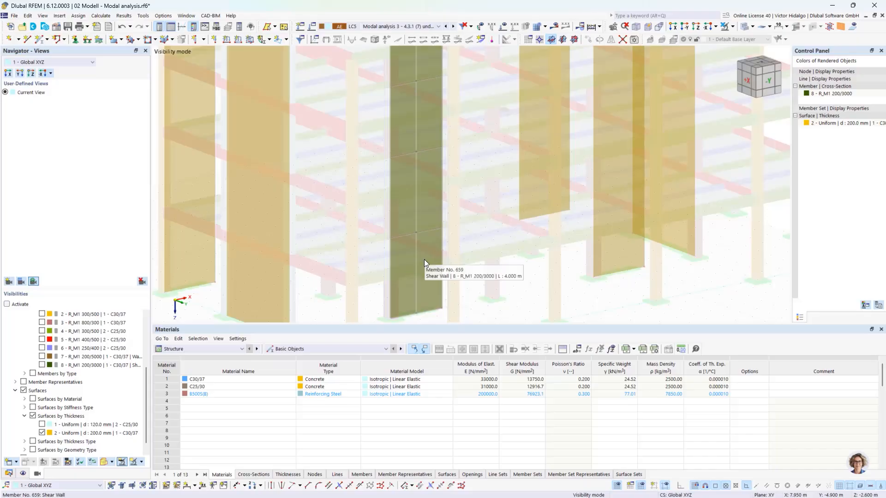
{"action": "scroll", "coordinate": [437, 148], "scroll_direction": "down", "scroll_amount": 3}
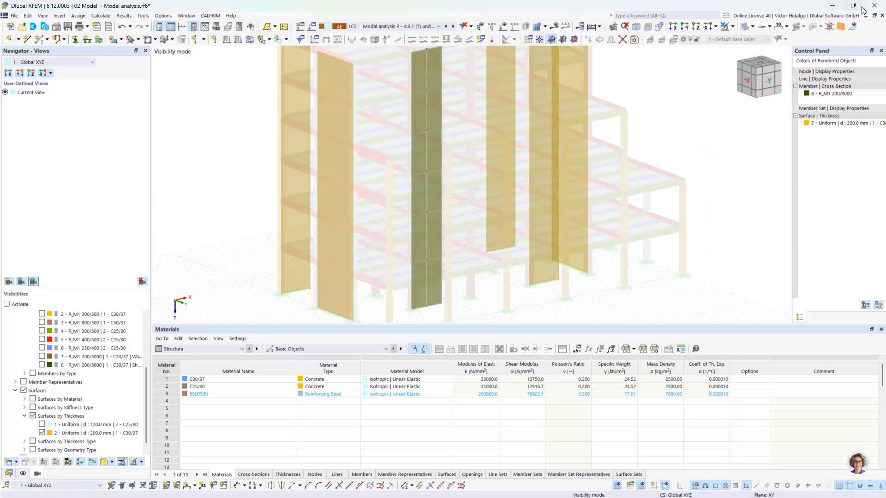
{"action": "left_click", "coordinate": [882, 15]}
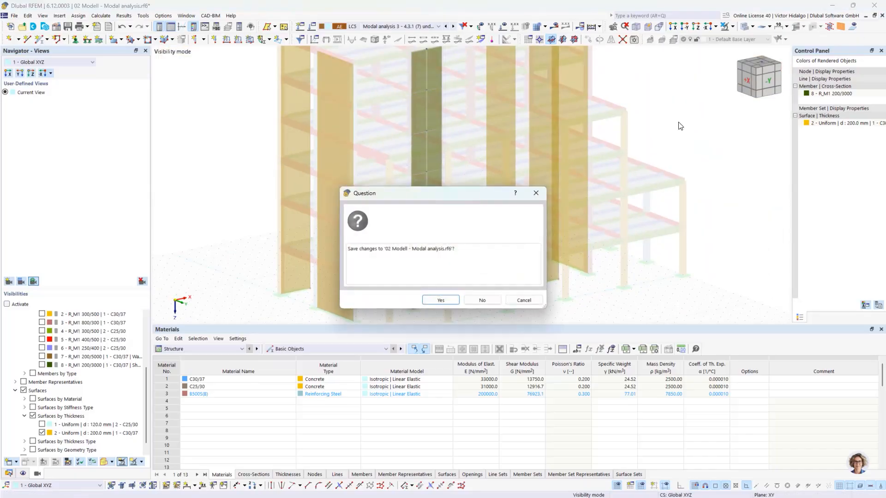
{"action": "left_click", "coordinate": [481, 301]}
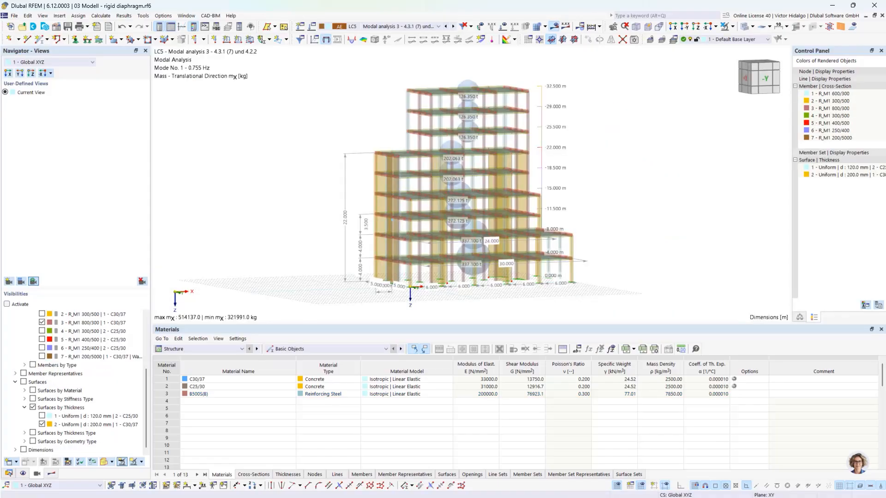
Present slide 9 revealing the 35,0 mm and 52,5 mm drift limits for 3500 mm storeys, then return to RFEM.
{"action": "key", "text": "alt+Tab"}
{"action": "left_click", "coordinate": [407, 321]}
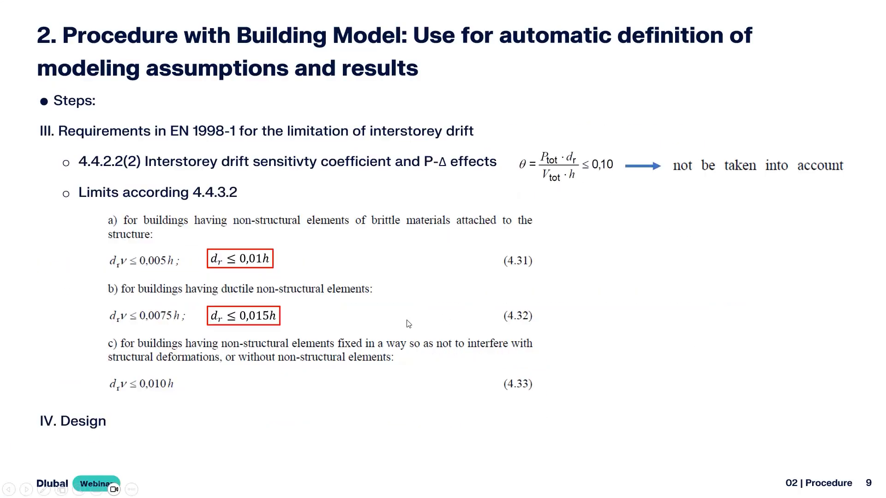
{"action": "key", "text": "Left"}
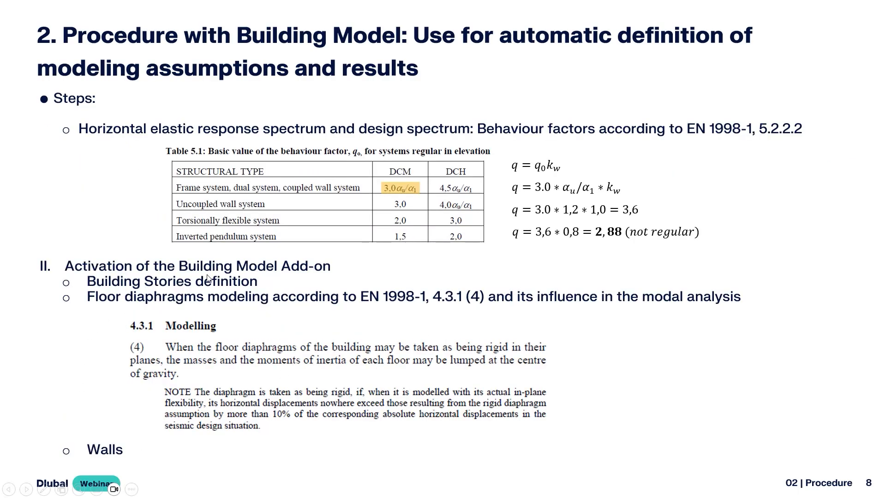
{"action": "left_click", "coordinate": [286, 290]}
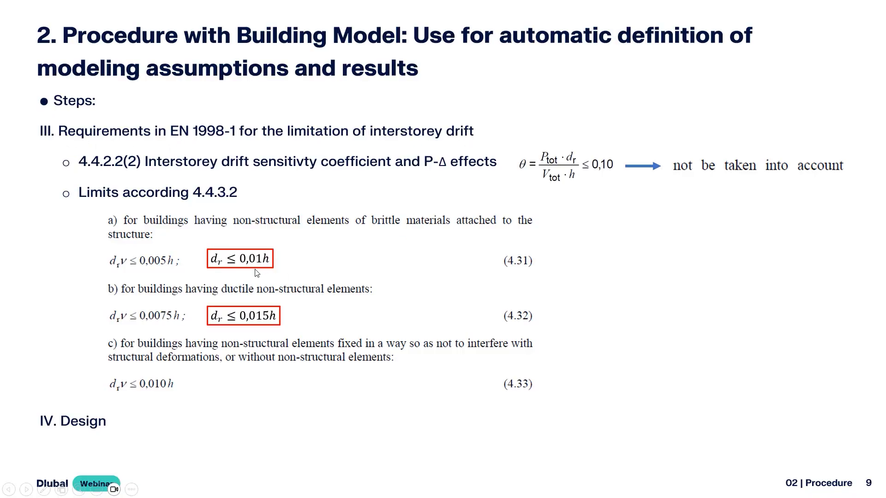
{"action": "left_click", "coordinate": [268, 263]}
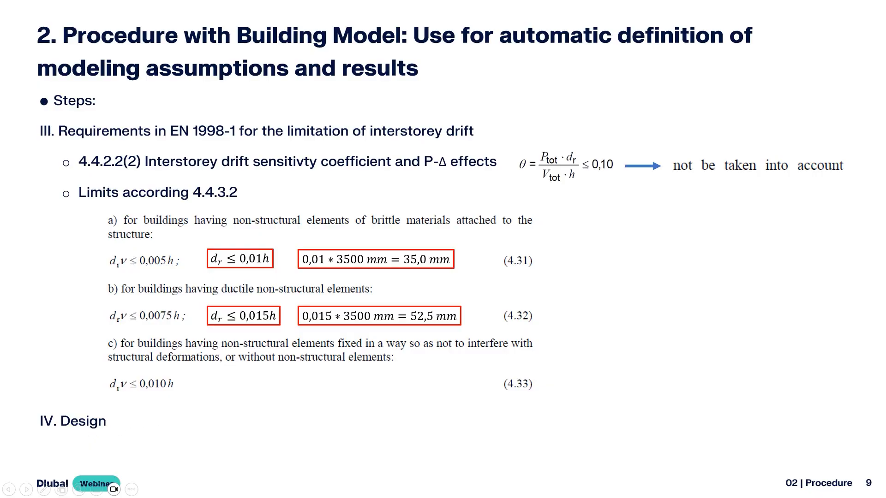
{"action": "key", "text": "alt+Tab"}
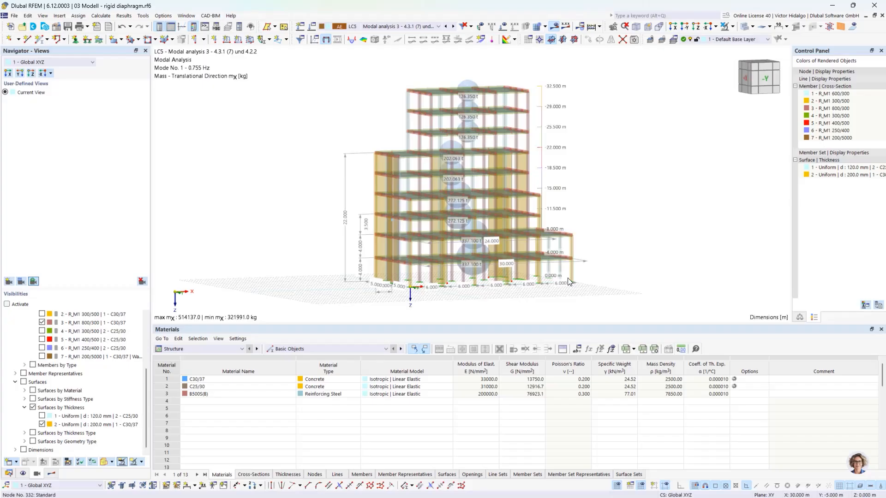
Switch results to LC7 RSA q=1.00 and review its assigned response spectrum in the load case settings.
{"action": "middle_click_drag", "start_coordinate": [629, 261], "coordinate": [609, 261]}
{"action": "left_click", "coordinate": [410, 27]}
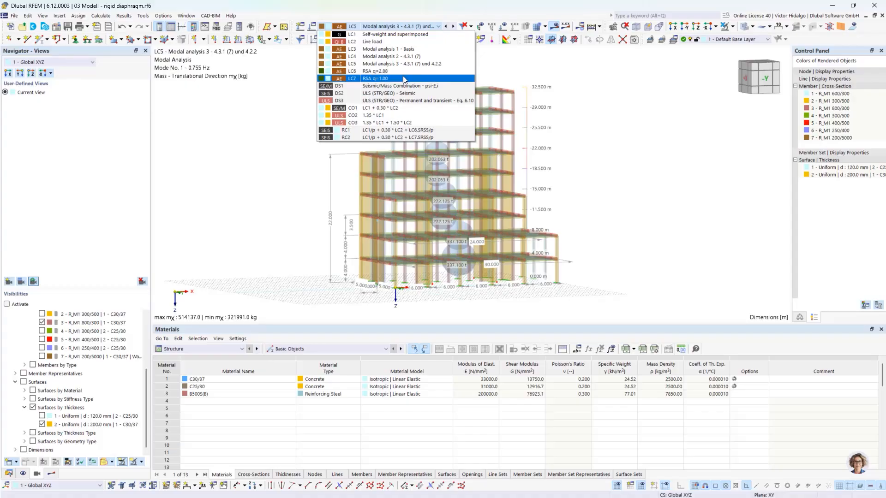
{"action": "left_click", "coordinate": [378, 79]}
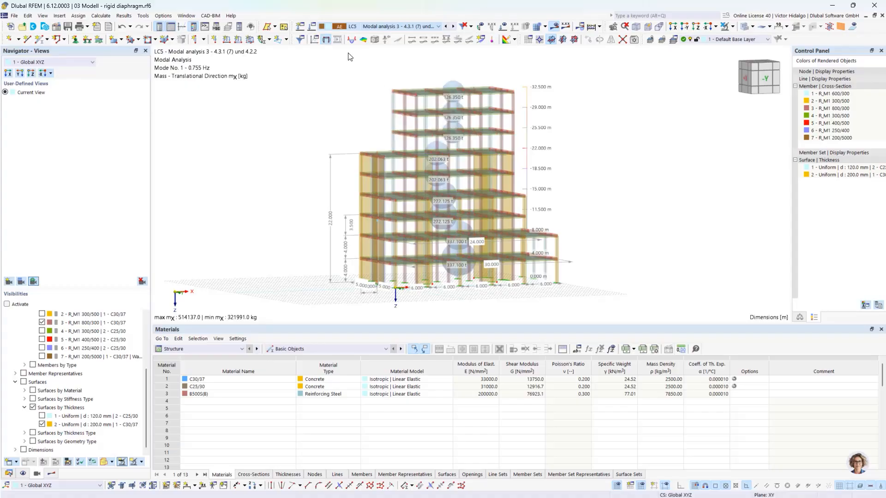
{"action": "left_click", "coordinate": [312, 26]}
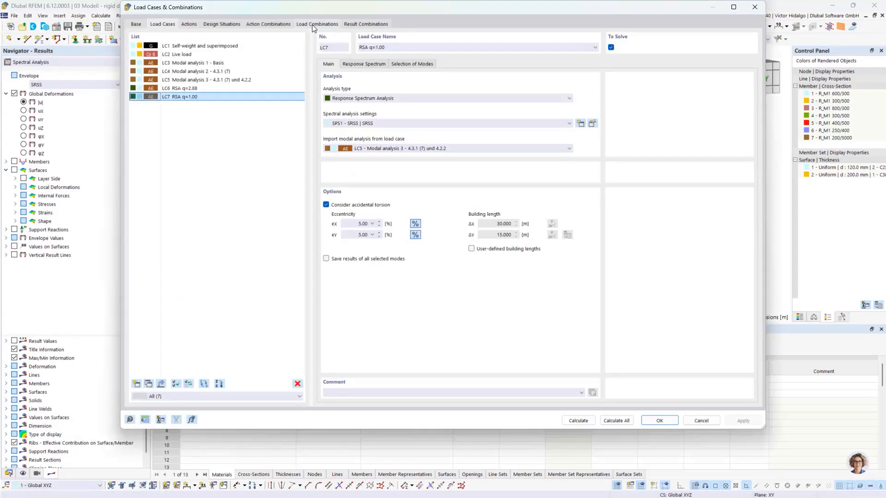
{"action": "left_click", "coordinate": [365, 64]}
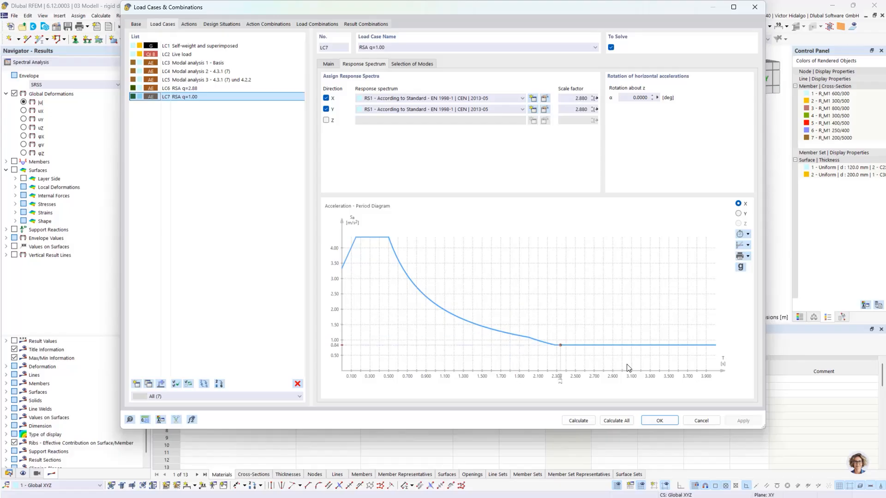
{"action": "left_click", "coordinate": [701, 421]}
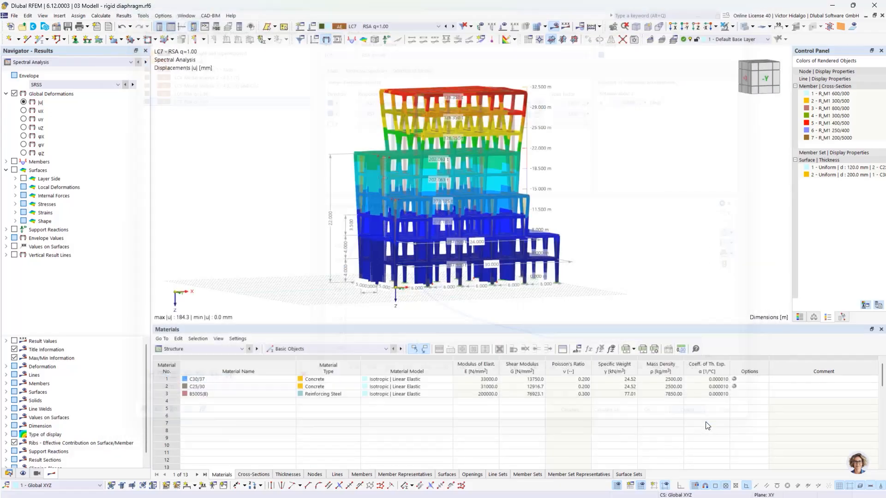
Browse DS1 and LC7 results, then set the table category to Spectral Analysis.
{"action": "left_click", "coordinate": [453, 26]}
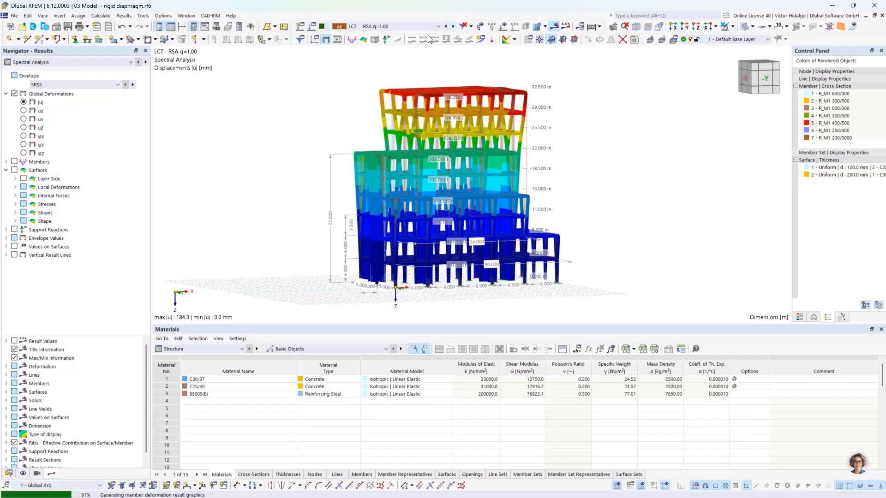
{"action": "left_click", "coordinate": [435, 26]}
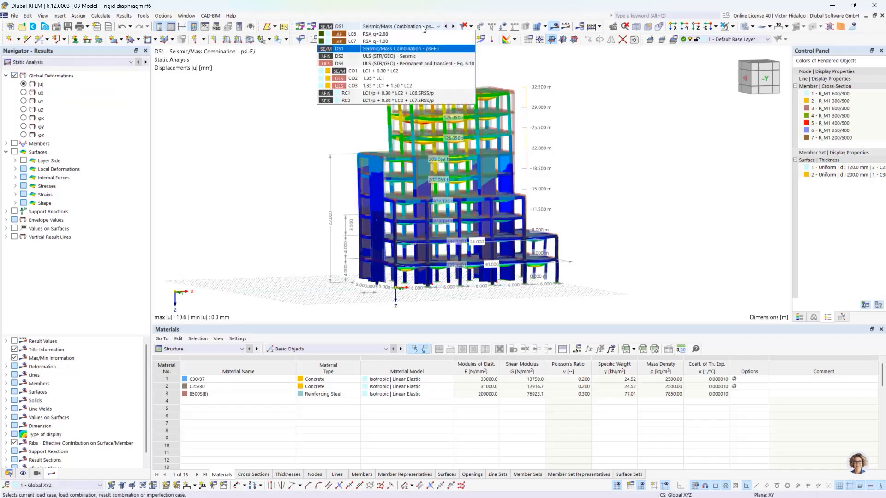
{"action": "left_click", "coordinate": [405, 77]}
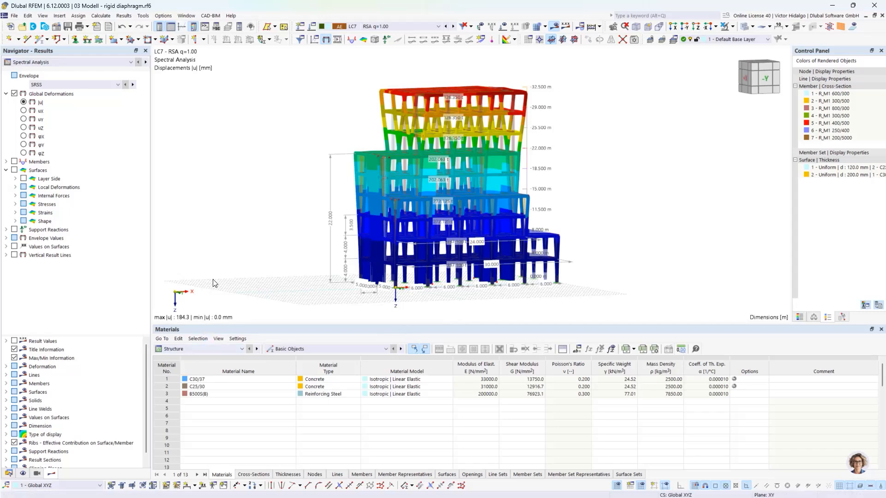
{"action": "left_click", "coordinate": [207, 349]}
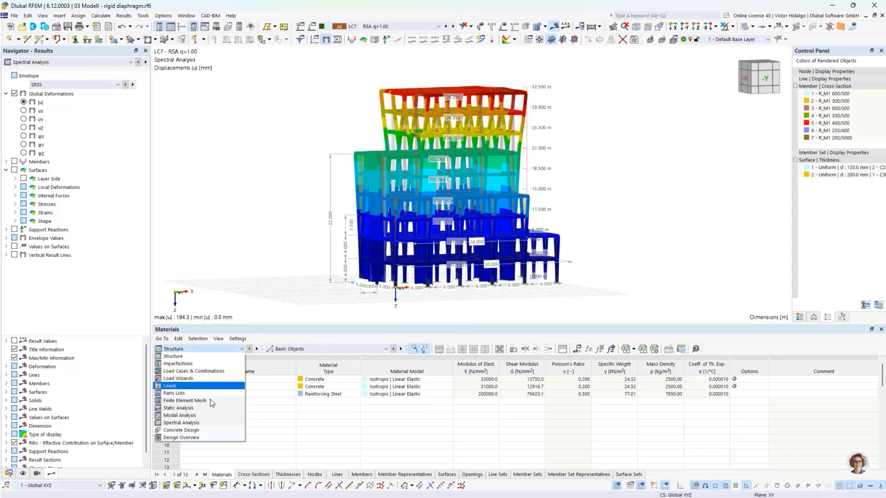
{"action": "left_click", "coordinate": [209, 425]}
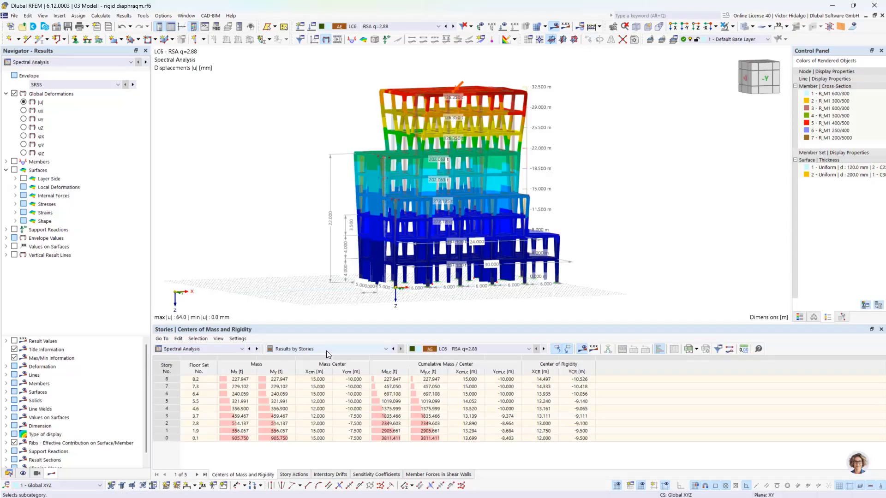
Keep Results by Stories and show the Story Actions table, with story 8 Fx 408.85 kN and Fy -489.95 kN.
{"action": "left_click", "coordinate": [328, 351]}
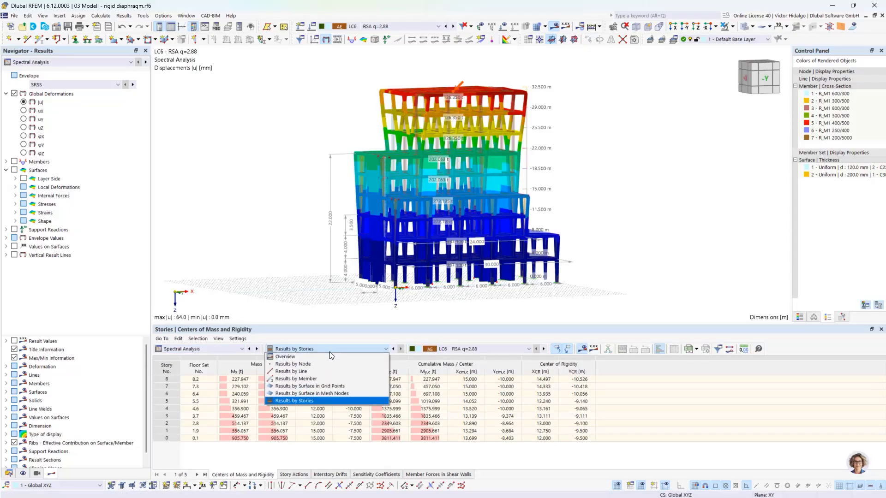
{"action": "left_click", "coordinate": [318, 400]}
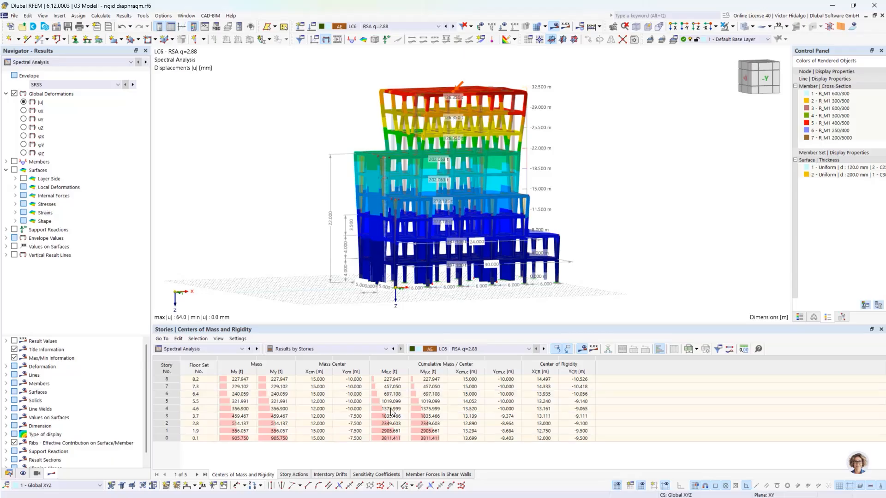
{"action": "left_click", "coordinate": [294, 475]}
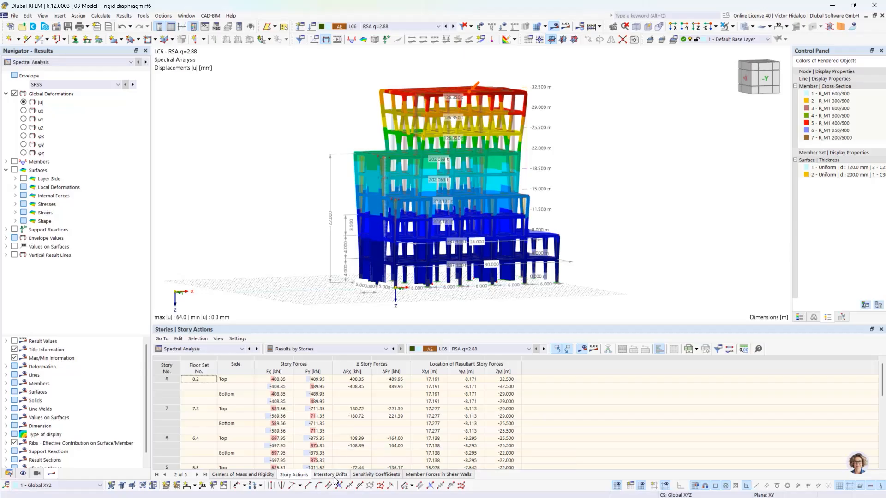
Enlarge the Sensitivity Coefficients table to show all stories, select the ΦX column, and compare with the drift slides.
{"action": "left_click", "coordinate": [374, 475]}
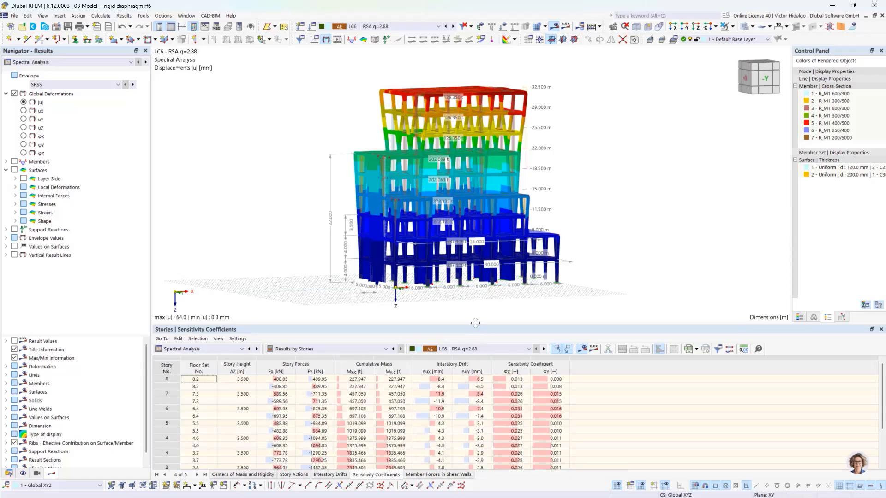
{"action": "left_click_drag", "start_coordinate": [477, 325], "coordinate": [471, 275]}
{"action": "left_click", "coordinate": [519, 319]}
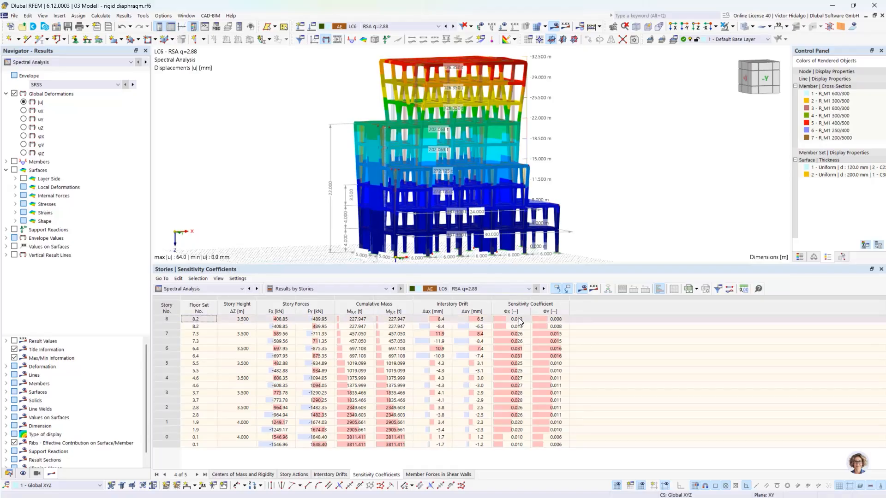
{"action": "left_click", "coordinate": [521, 444], "text": "shift"}
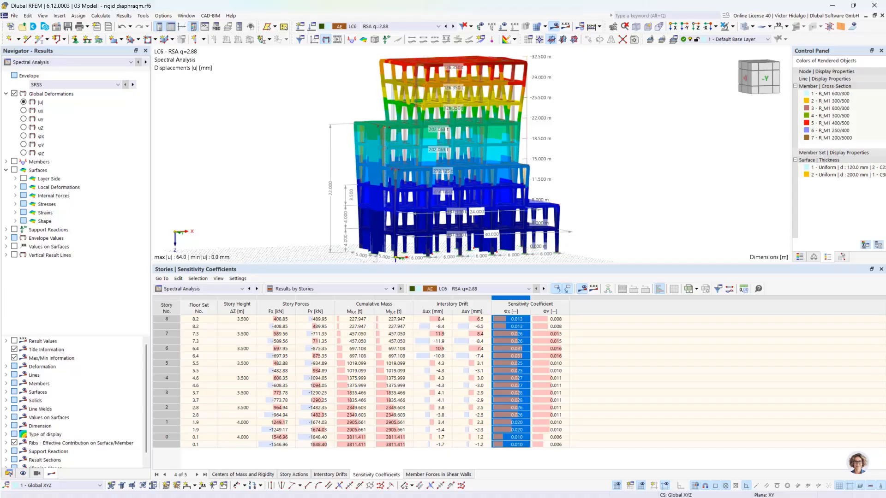
{"action": "key", "text": "alt+Tab"}
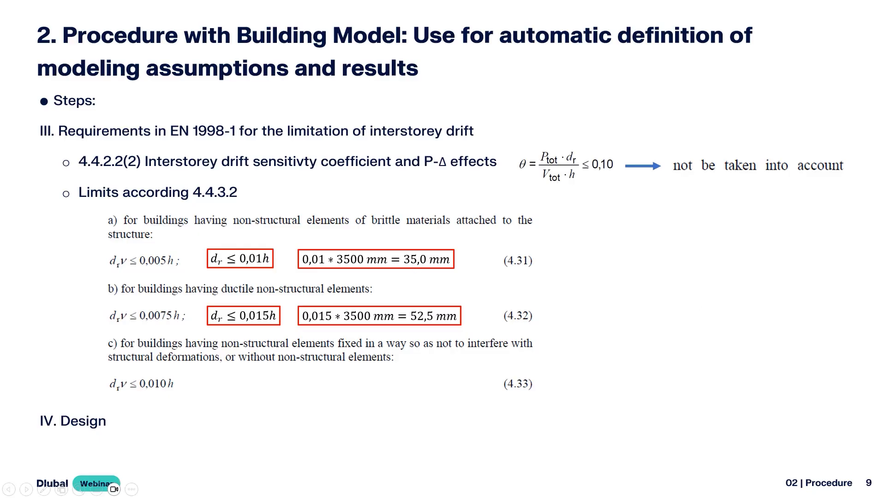
{"action": "key", "text": "alt+Tab"}
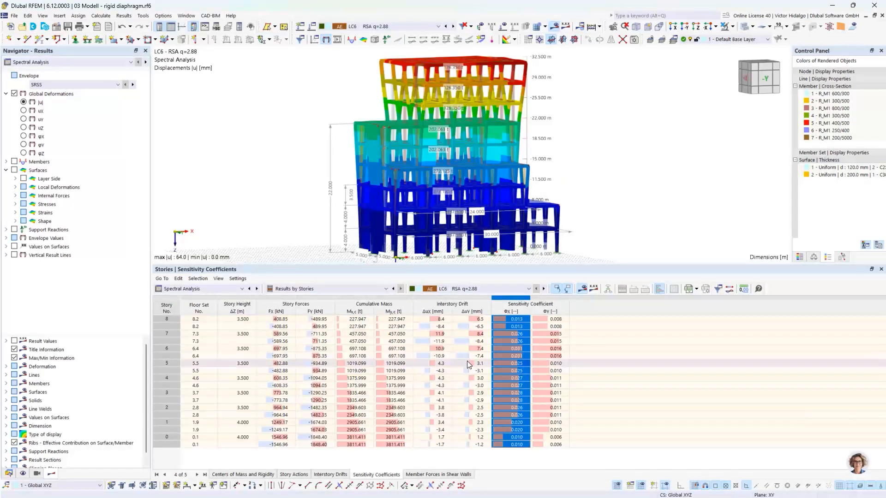
Show the Interstory Drifts table for load case LC7 RSA q=1.00.
{"action": "left_click", "coordinate": [333, 476]}
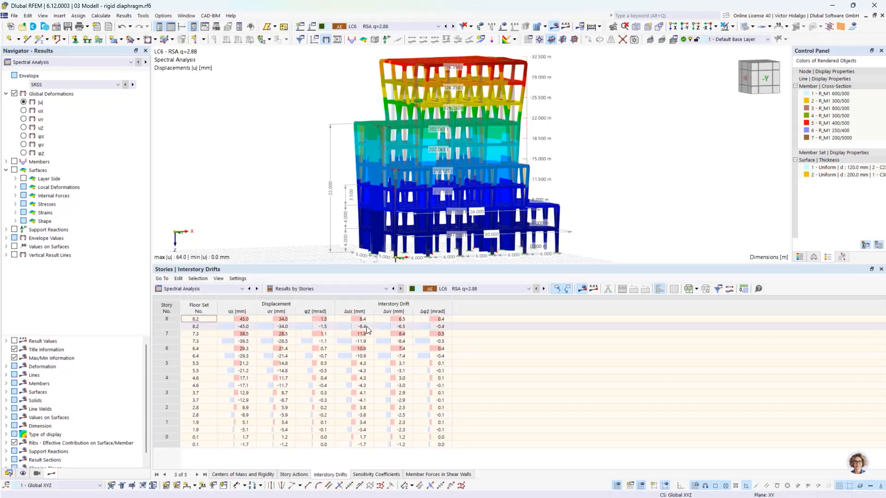
{"action": "left_click", "coordinate": [475, 289]}
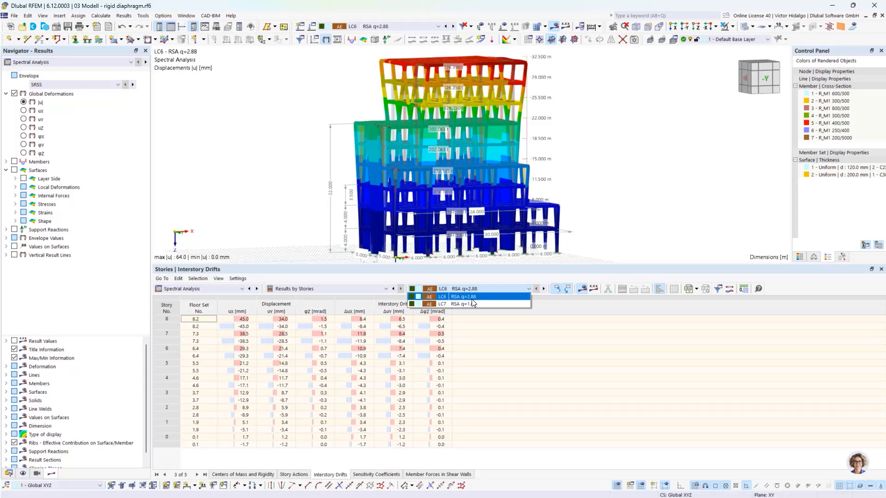
{"action": "left_click", "coordinate": [482, 298]}
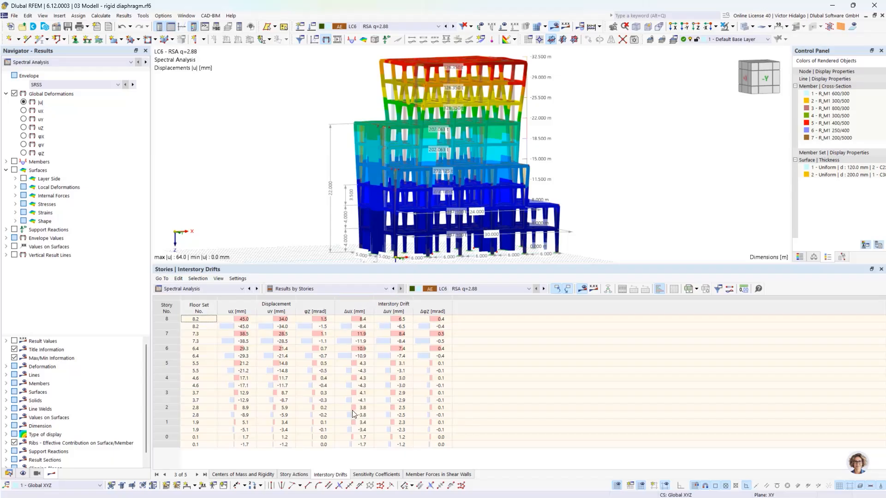
{"action": "left_click", "coordinate": [483, 291]}
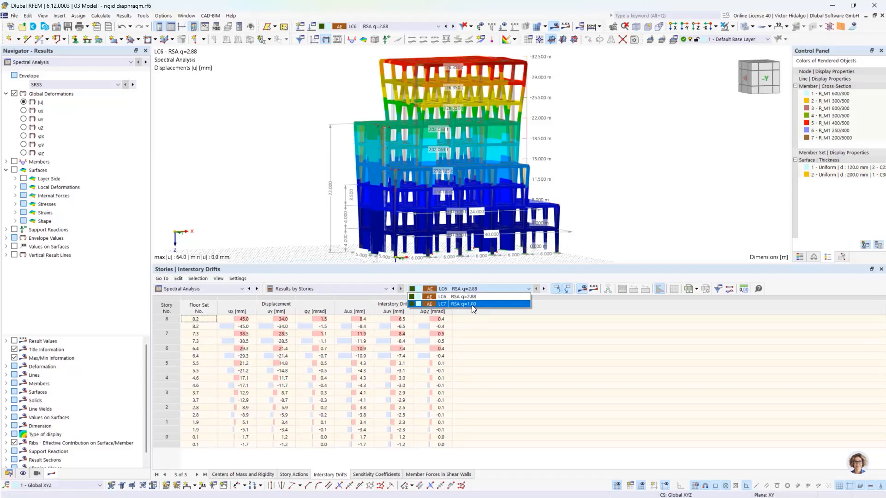
{"action": "left_click", "coordinate": [473, 305]}
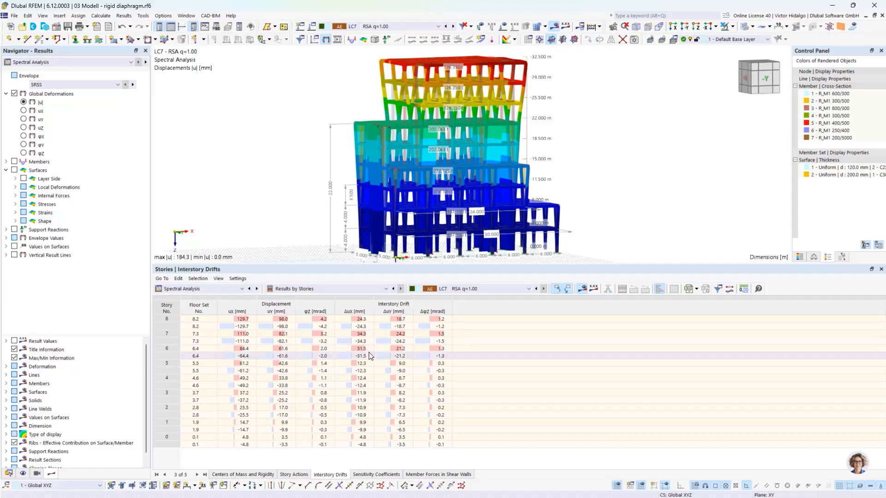
Highlight story 7's peak Δux drift of 34.3 mm and hide result value labels in the model.
{"action": "left_click", "coordinate": [166, 340]}
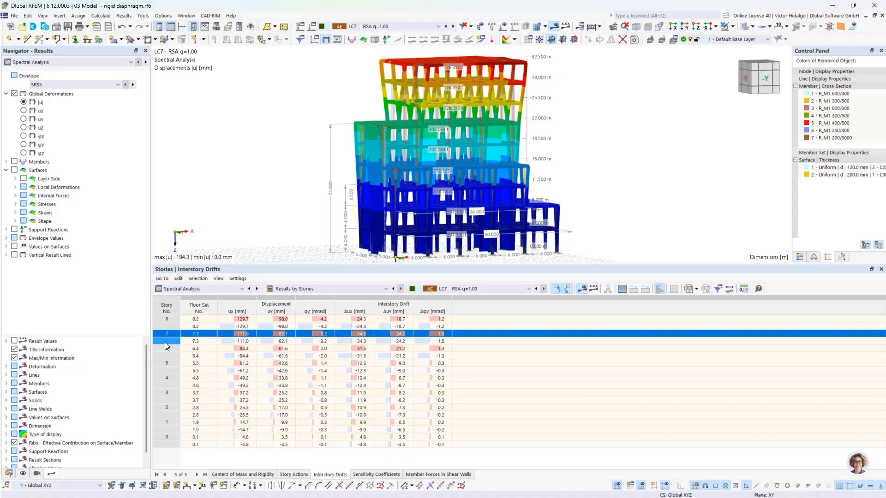
{"action": "left_click", "coordinate": [165, 341]}
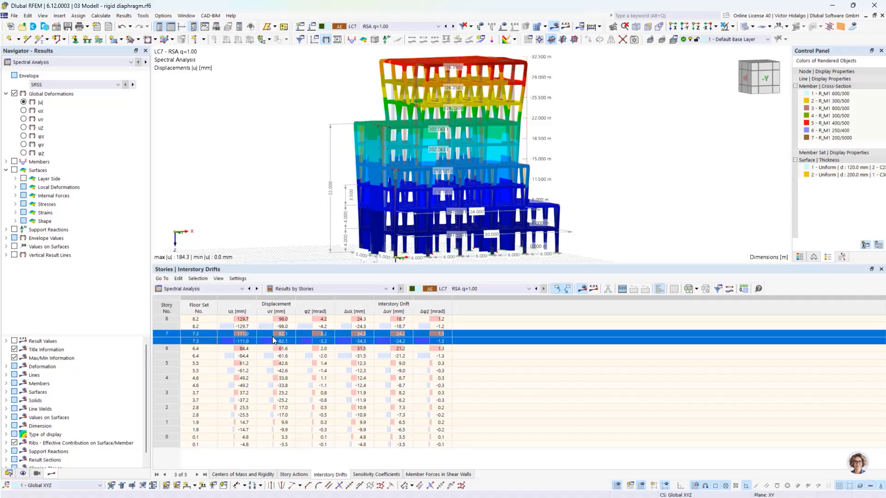
{"action": "left_click", "coordinate": [364, 335]}
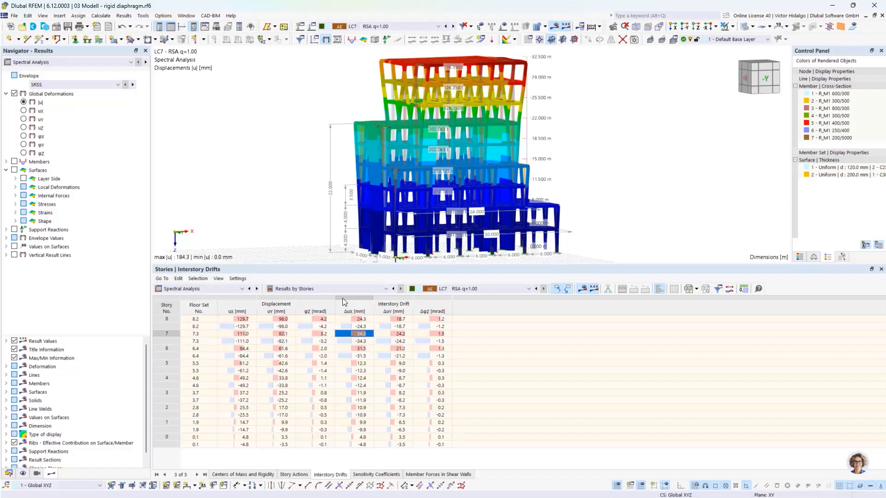
{"action": "left_click", "coordinate": [566, 26]}
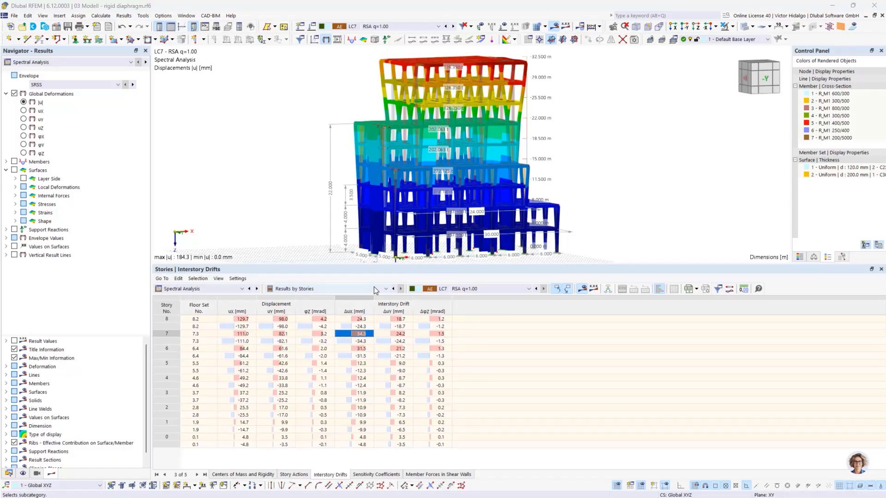
{"action": "left_click_drag", "start_coordinate": [385, 266], "coordinate": [385, 293]}
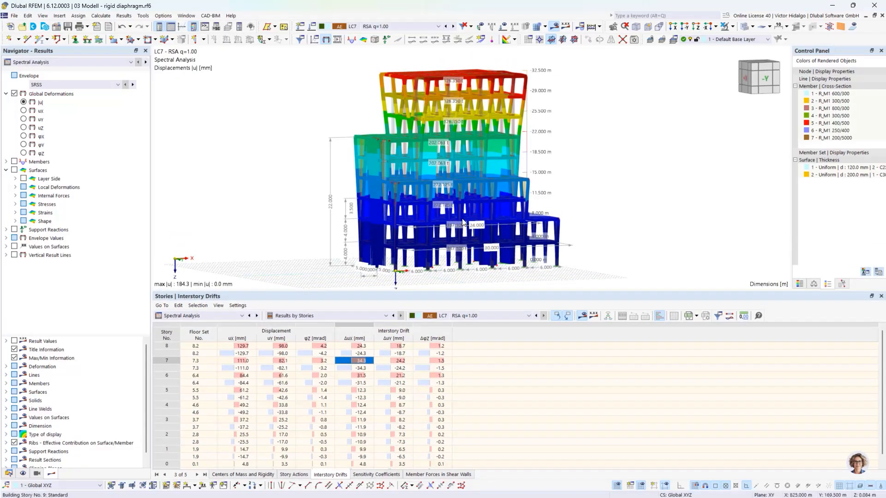
Turn off result colours on the model, show the EN 1998-1 drift limits slide again, and return to RFEM.
{"action": "left_click", "coordinate": [553, 27]}
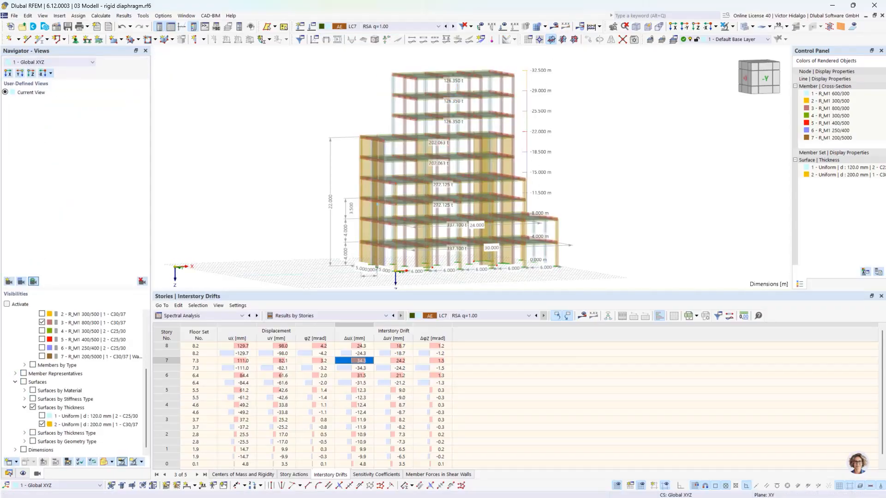
{"action": "key", "text": "alt+Tab"}
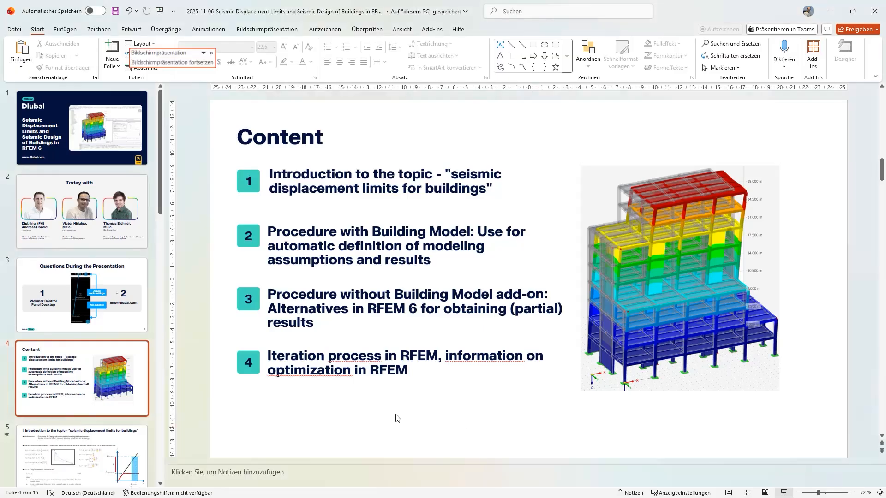
{"action": "key", "text": "alt+Tab"}
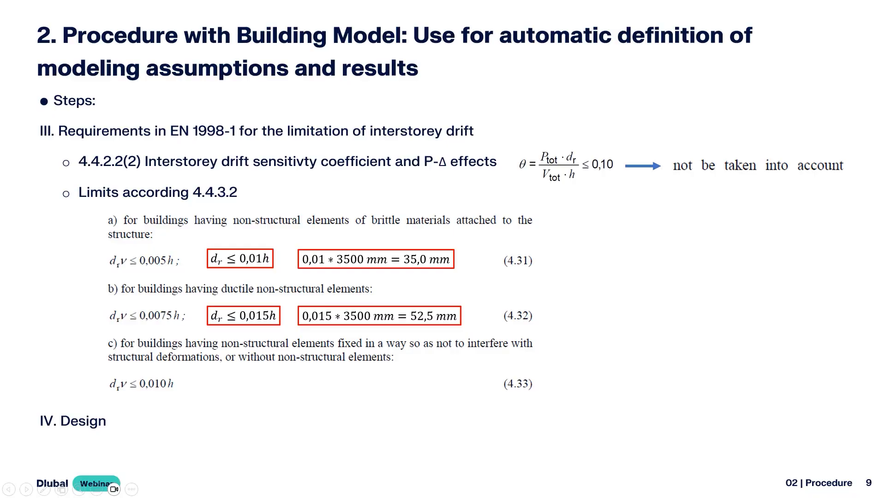
{"action": "key", "text": "alt+Tab"}
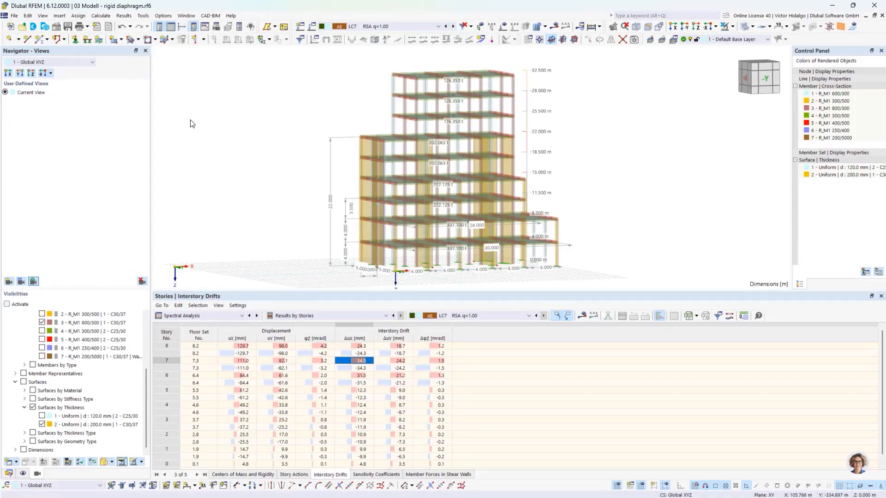
Open Edit Model - Base Data at its Add-ons tab showing Building Model and Concrete Design active.
{"action": "left_click", "coordinate": [57, 29]}
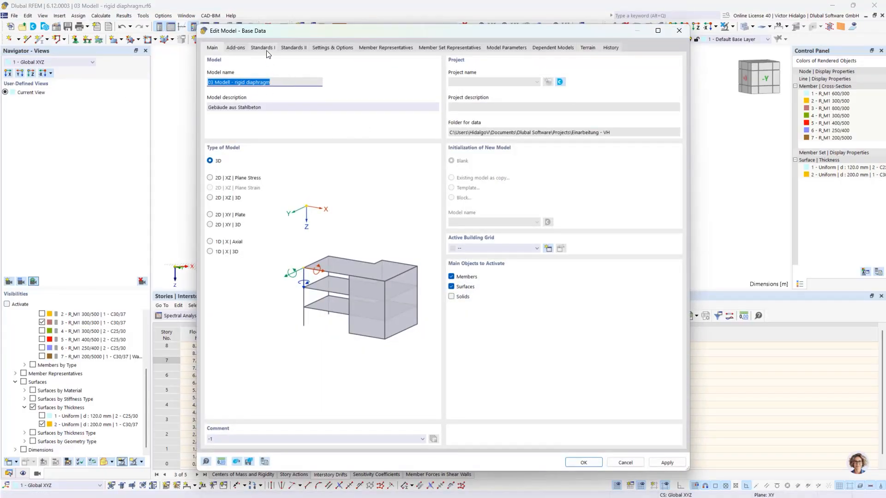
{"action": "left_click", "coordinate": [239, 48]}
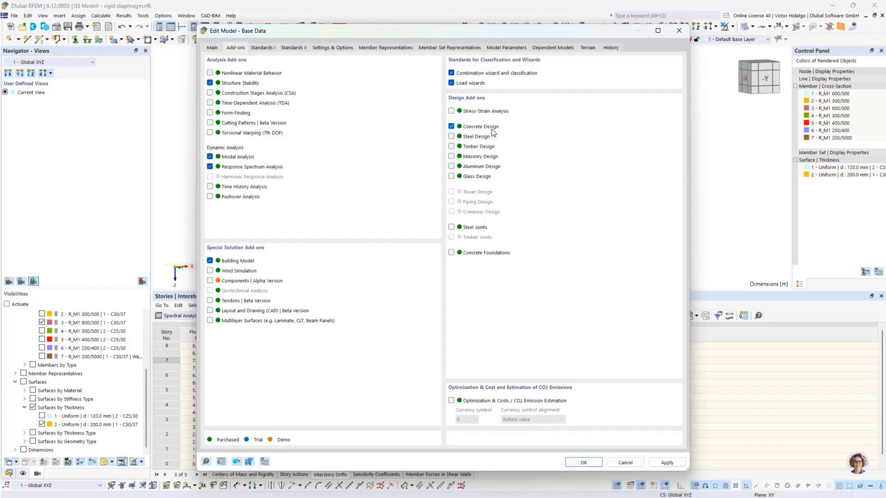
Cancel Base Data and inspect design situations DS2 and DS3 in Load Cases & Combinations.
{"action": "left_click", "coordinate": [625, 463]}
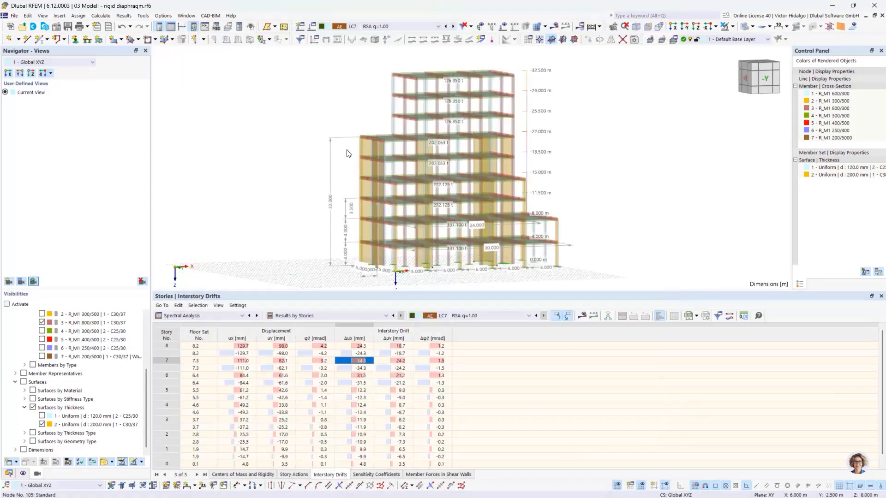
{"action": "left_click", "coordinate": [311, 29]}
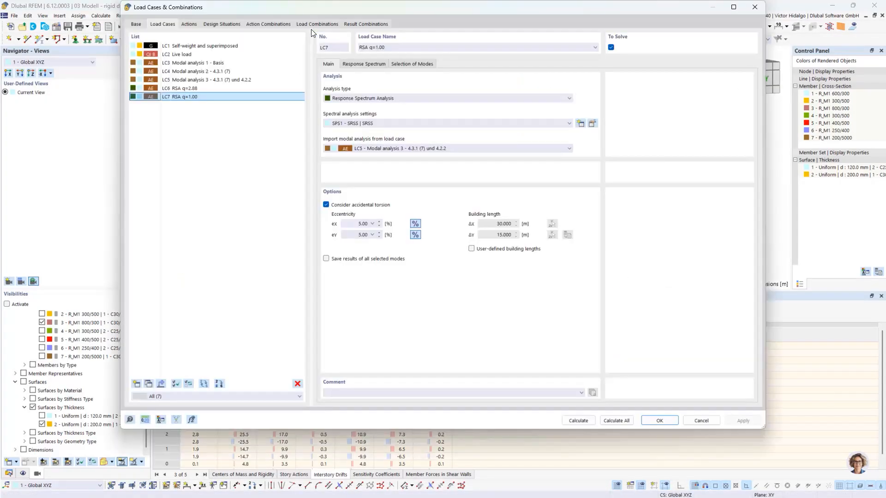
{"action": "left_click", "coordinate": [222, 24]}
{"action": "left_click", "coordinate": [224, 54]}
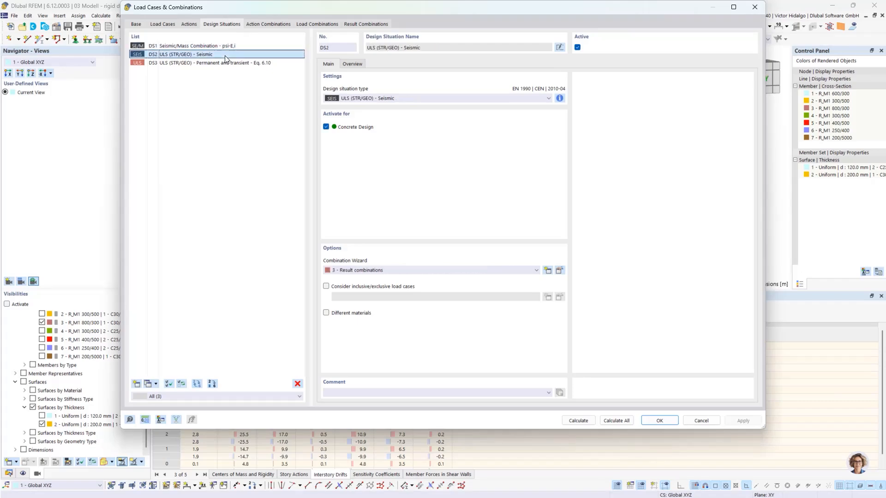
{"action": "left_click", "coordinate": [208, 63]}
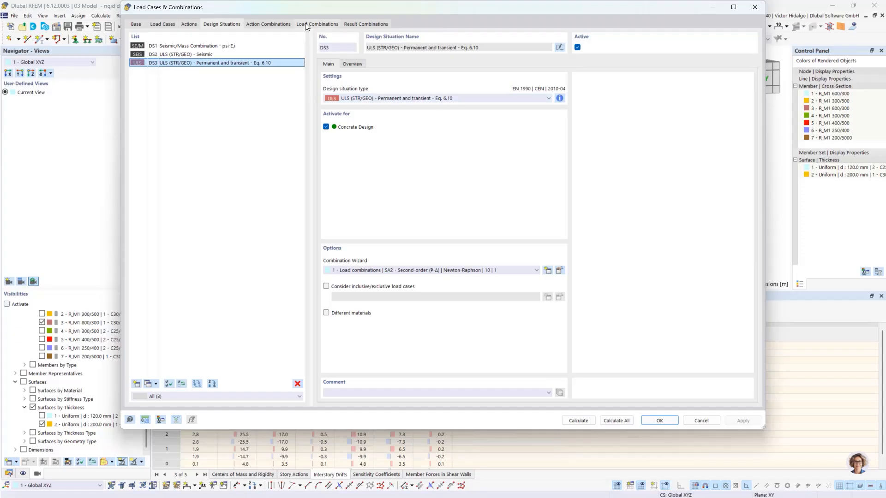
{"action": "left_click", "coordinate": [218, 54]}
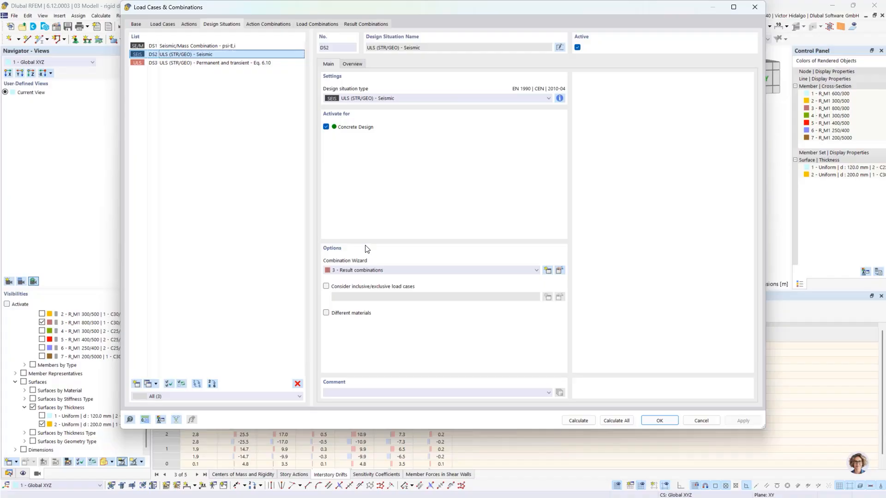
Keep result combinations as DS2's combination wizard and inspect result combination RC2.
{"action": "left_click", "coordinate": [407, 273]}
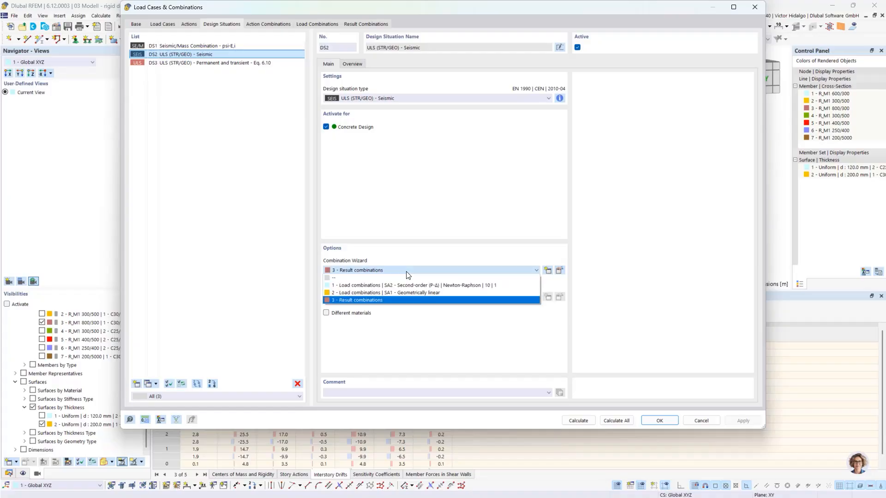
{"action": "left_click", "coordinate": [406, 300]}
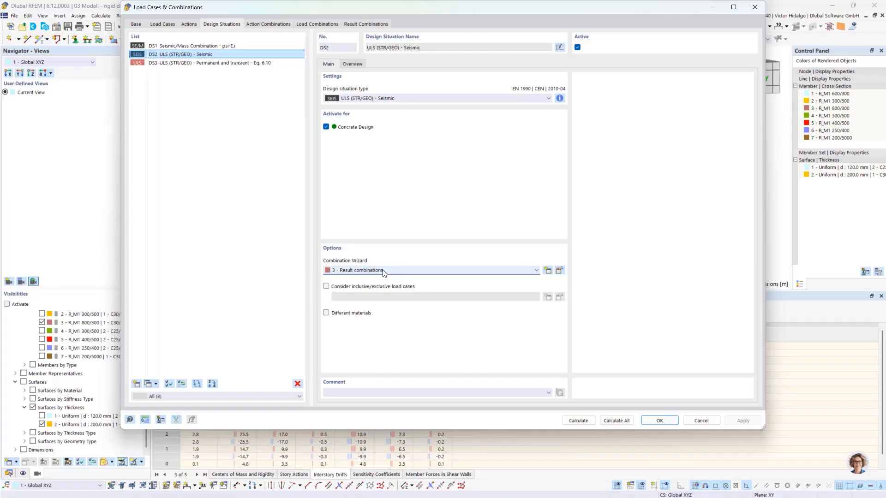
{"action": "left_click", "coordinate": [365, 24]}
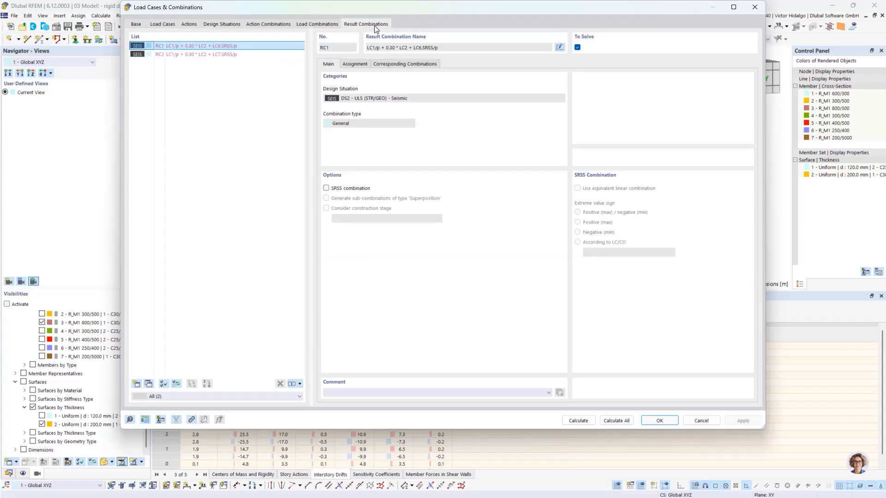
{"action": "left_click", "coordinate": [239, 55]}
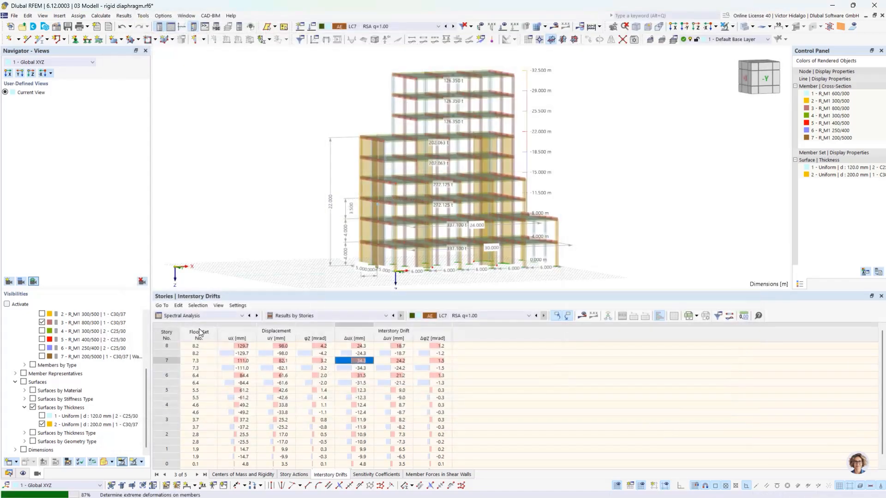
Switch the results table to Concrete Design input data to list design situations DS1, DS2 and DS3.
{"action": "scroll", "coordinate": [191, 315], "scroll_direction": "up", "scroll_amount": 2}
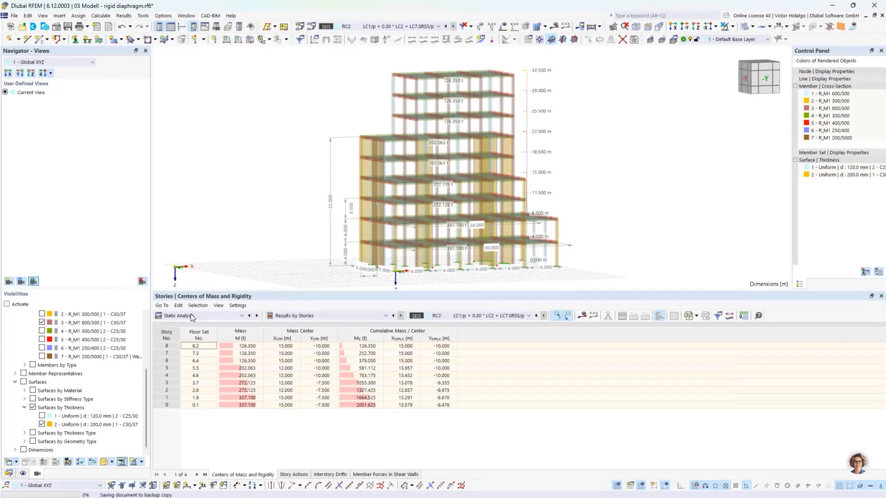
{"action": "left_click", "coordinate": [208, 313]}
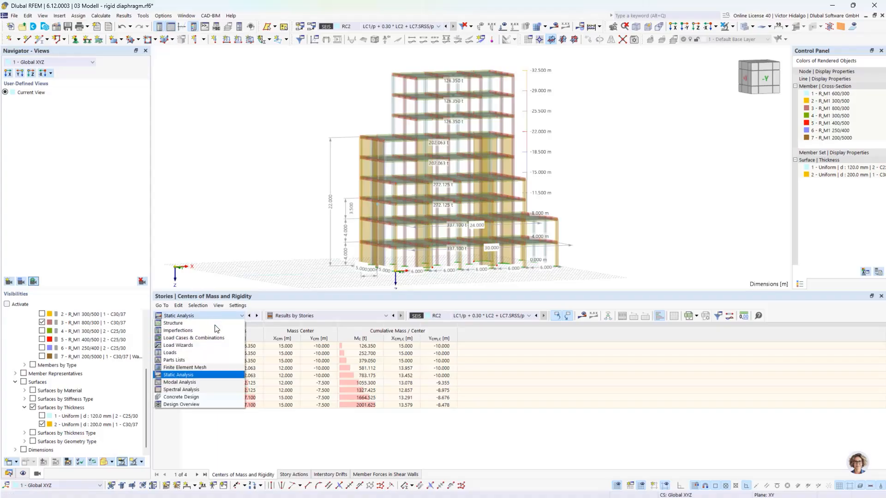
{"action": "left_click", "coordinate": [210, 400]}
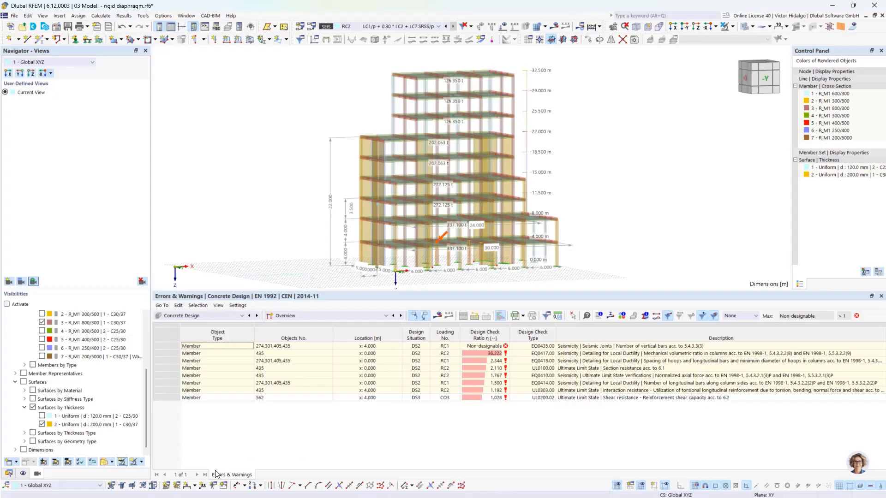
{"action": "left_click", "coordinate": [306, 315]}
{"action": "left_click", "coordinate": [308, 324]}
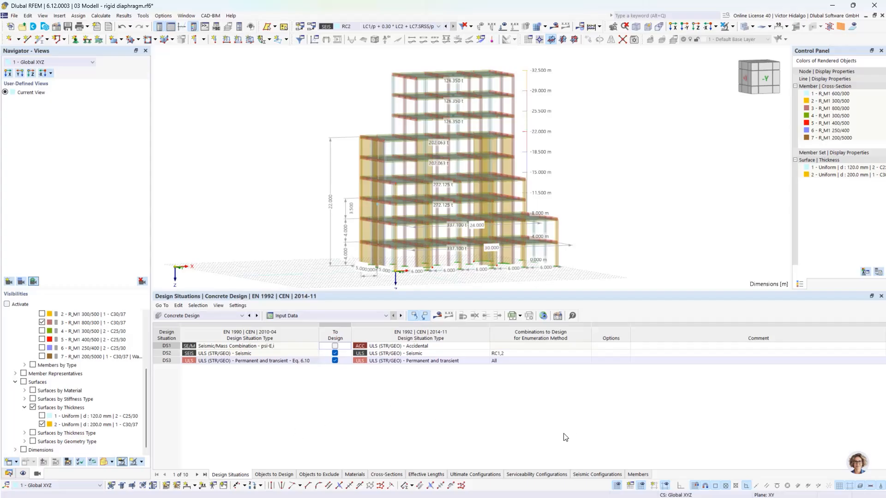
Review the Concrete Design global settings unchanged, then list members 139, 166, 274, 301, 405, 433, 562, 592 as objects to design.
{"action": "left_click", "coordinate": [9, 474]}
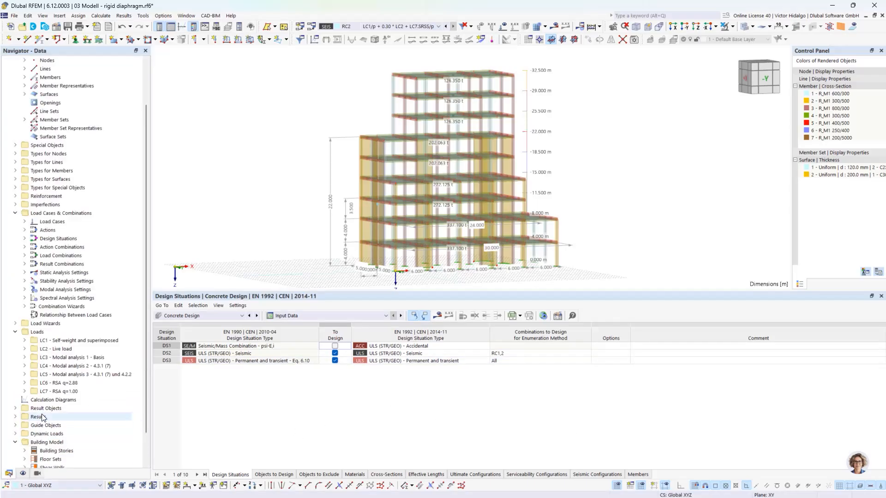
{"action": "scroll", "coordinate": [42, 417], "scroll_direction": "down", "scroll_amount": 3}
{"action": "left_click", "coordinate": [15, 409]}
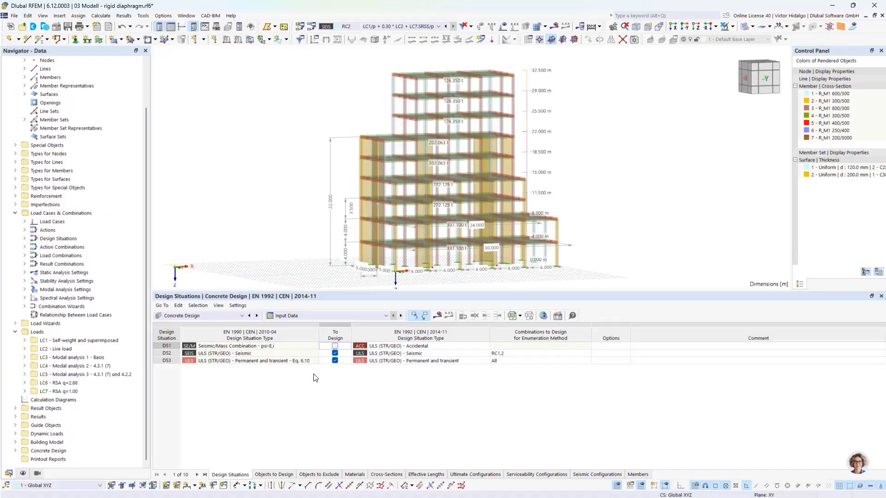
{"action": "double_click", "coordinate": [49, 452]}
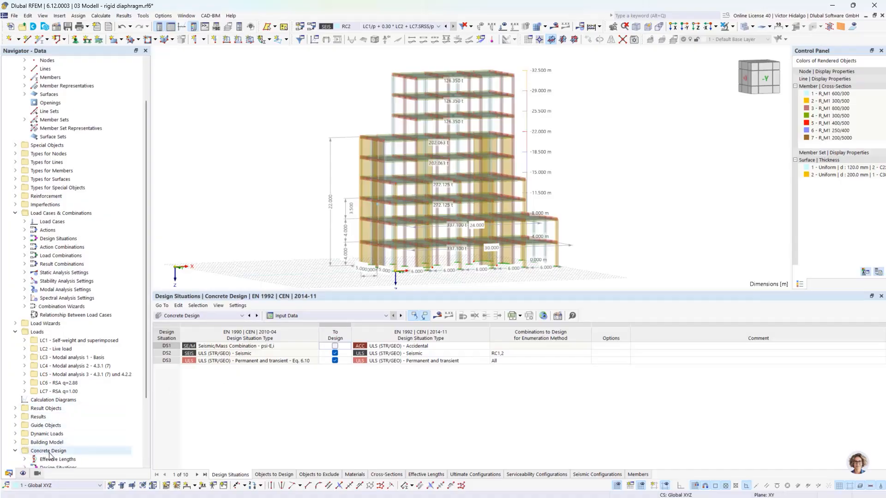
{"action": "scroll", "coordinate": [49, 455], "scroll_direction": "down", "scroll_amount": 3}
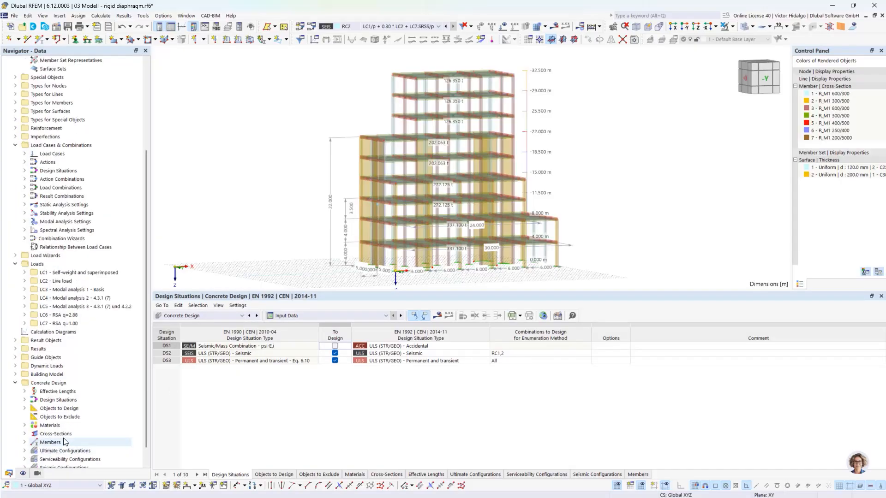
{"action": "right_click", "coordinate": [58, 383]}
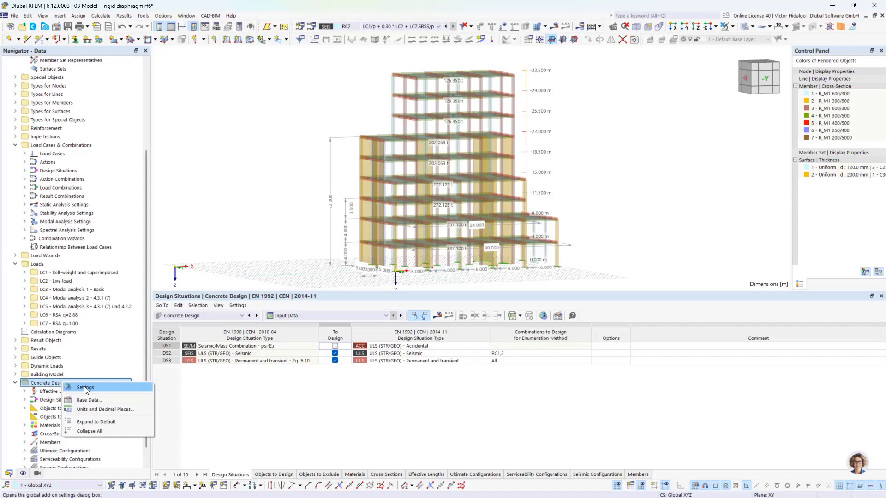
{"action": "left_click", "coordinate": [84, 387]}
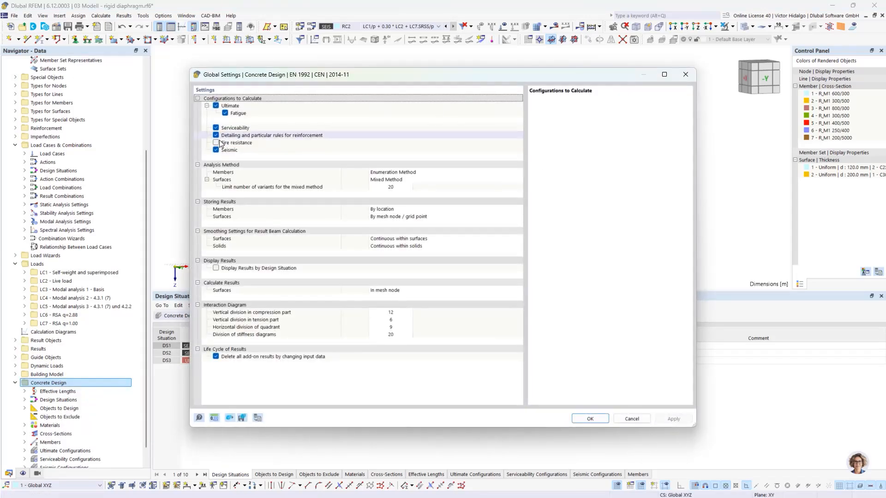
{"action": "left_click", "coordinate": [217, 151]}
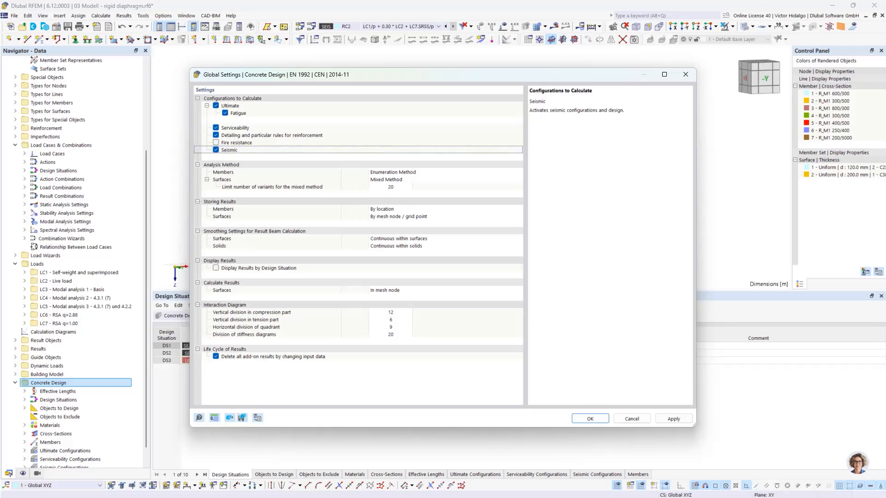
{"action": "left_click", "coordinate": [632, 419]}
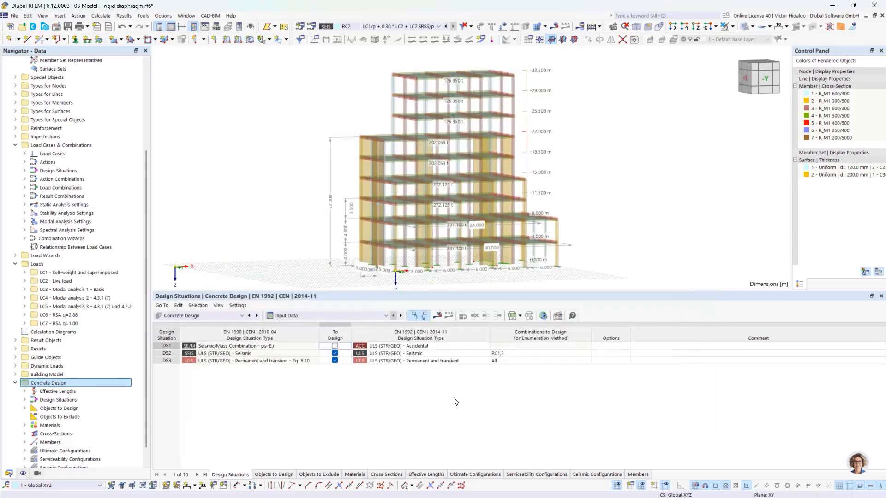
{"action": "left_click", "coordinate": [273, 473]}
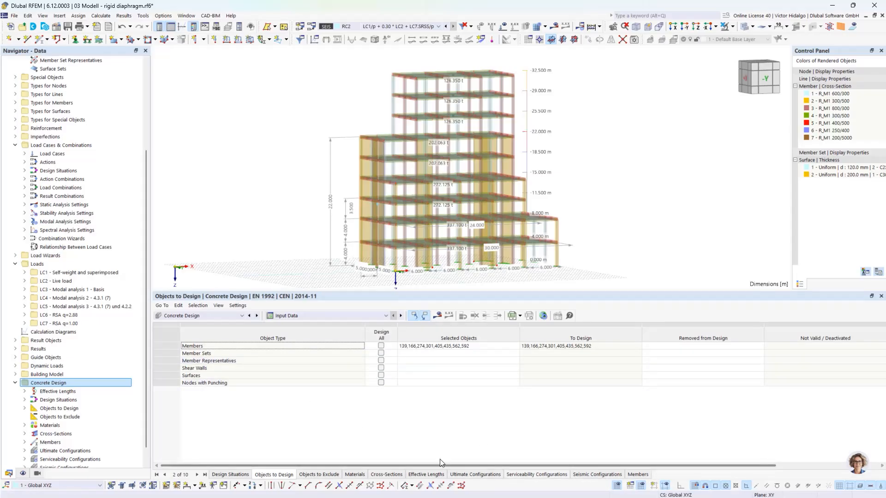
Show the concrete design ratios on members and locate member 274's 1.500 ratio.
{"action": "left_click", "coordinate": [305, 316]}
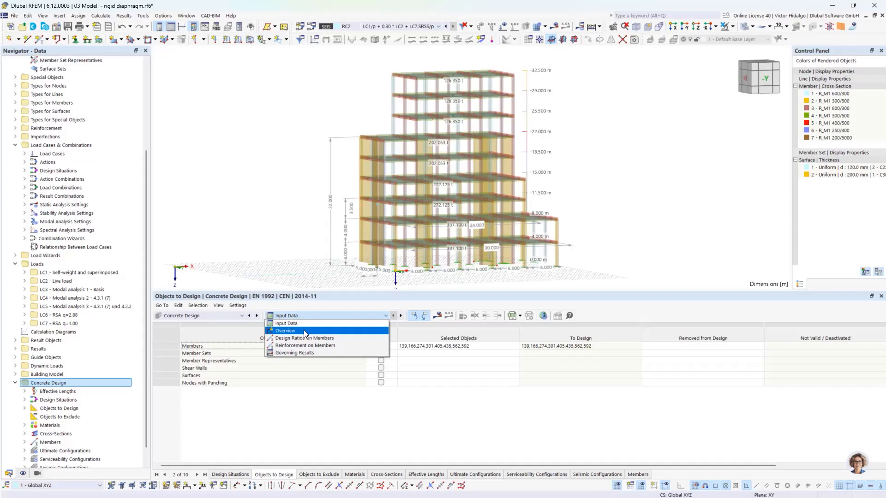
{"action": "left_click", "coordinate": [305, 339]}
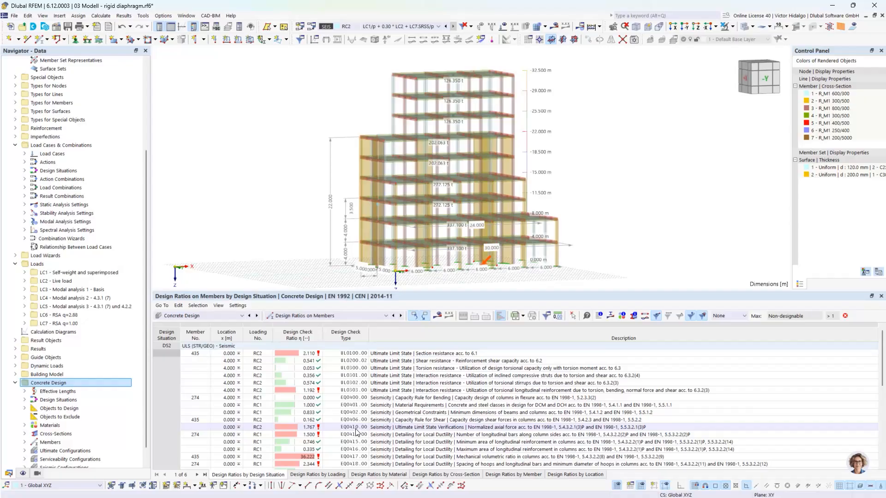
{"action": "left_click", "coordinate": [311, 435]}
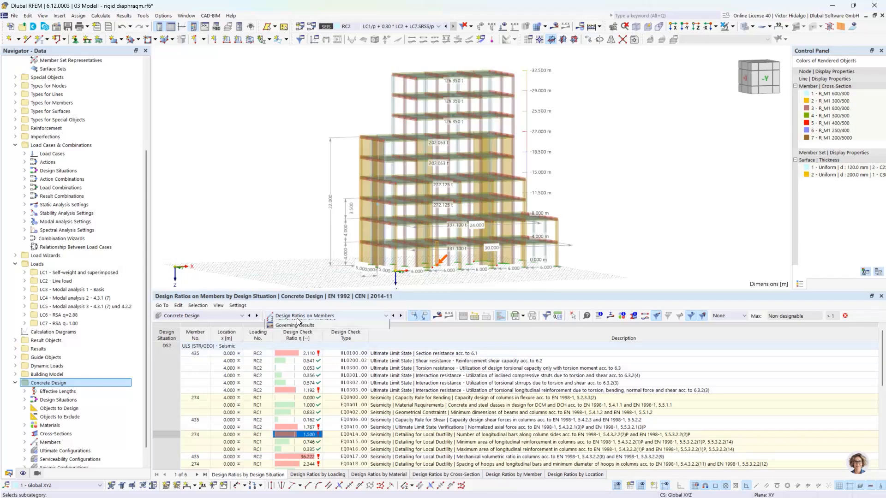
Return to the Design Situations input and select DS2's combinations to design.
{"action": "left_click", "coordinate": [301, 316]}
{"action": "left_click", "coordinate": [302, 325]}
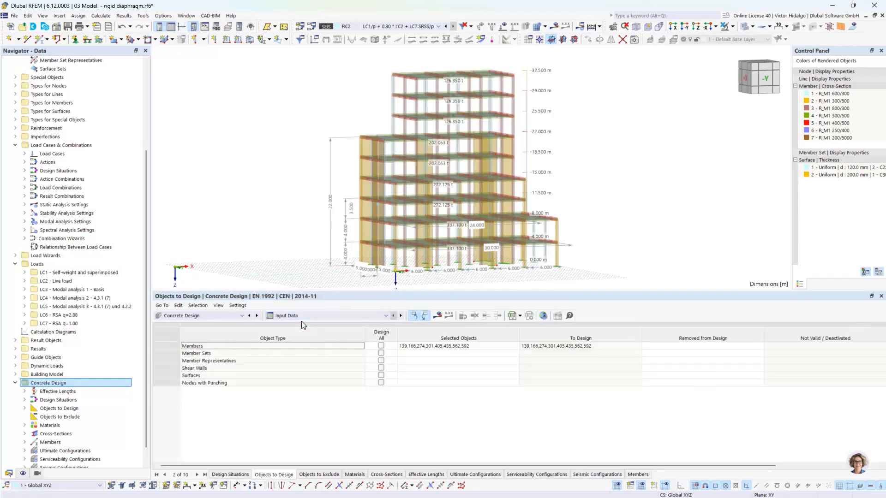
{"action": "left_click", "coordinate": [230, 474]}
{"action": "left_click", "coordinate": [523, 354]}
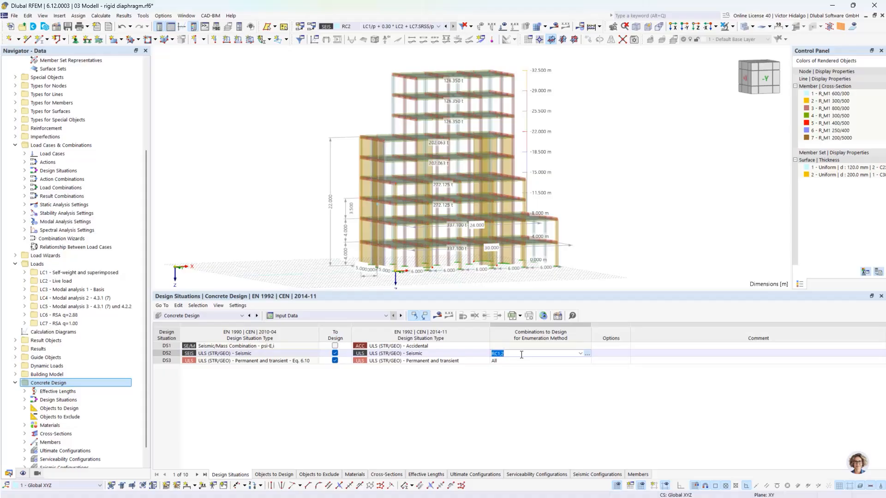
Inspect RC1 and RC2 in DS2's combinations to calculate, then show design ratios on members.
{"action": "double_click", "coordinate": [521, 355]}
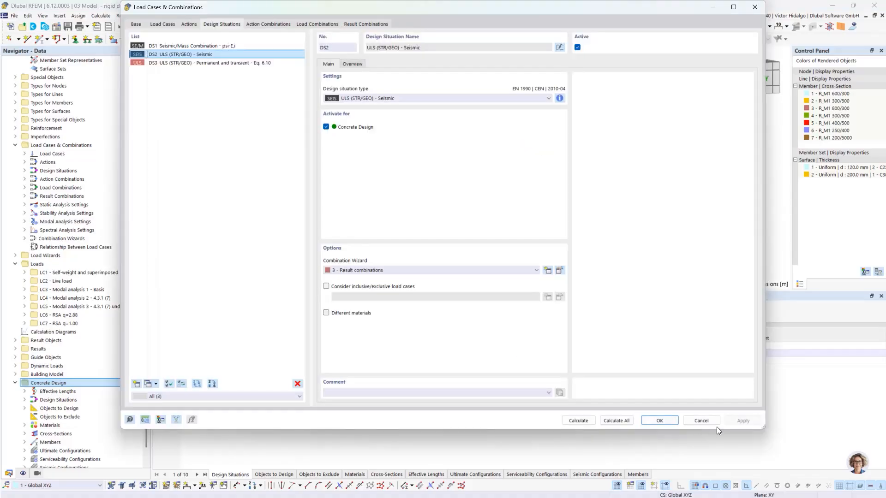
{"action": "left_click", "coordinate": [711, 422]}
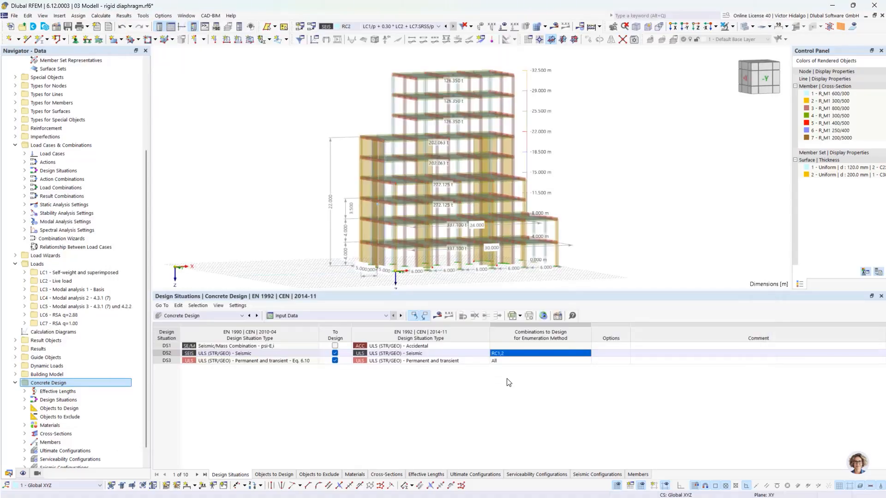
{"action": "left_click", "coordinate": [517, 354]}
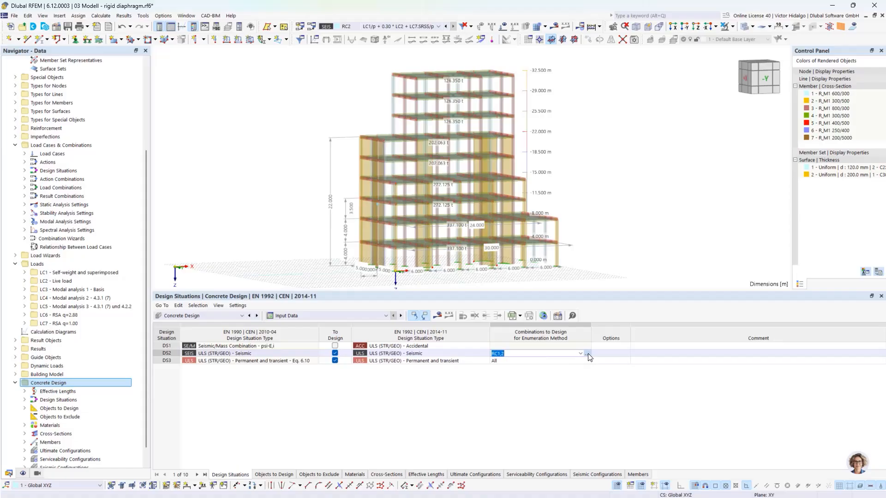
{"action": "left_click", "coordinate": [587, 353]}
{"action": "left_click", "coordinate": [533, 133]}
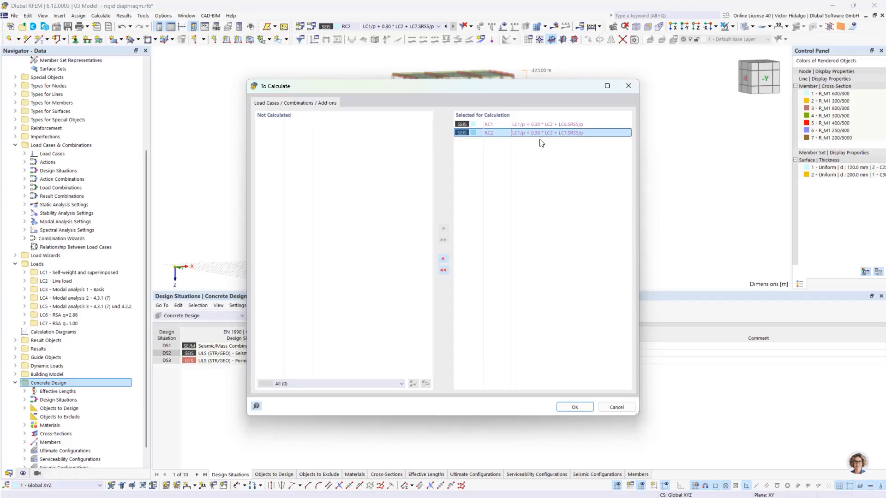
{"action": "left_click", "coordinate": [444, 259]}
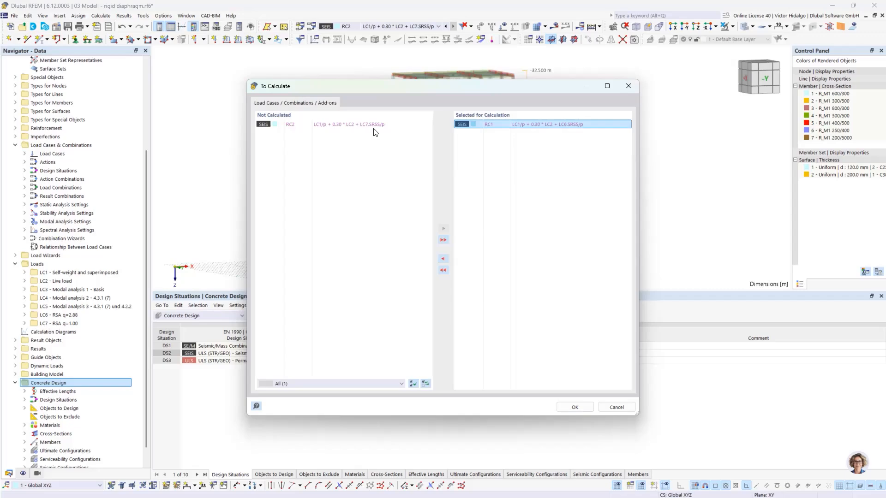
{"action": "left_click", "coordinate": [331, 129]}
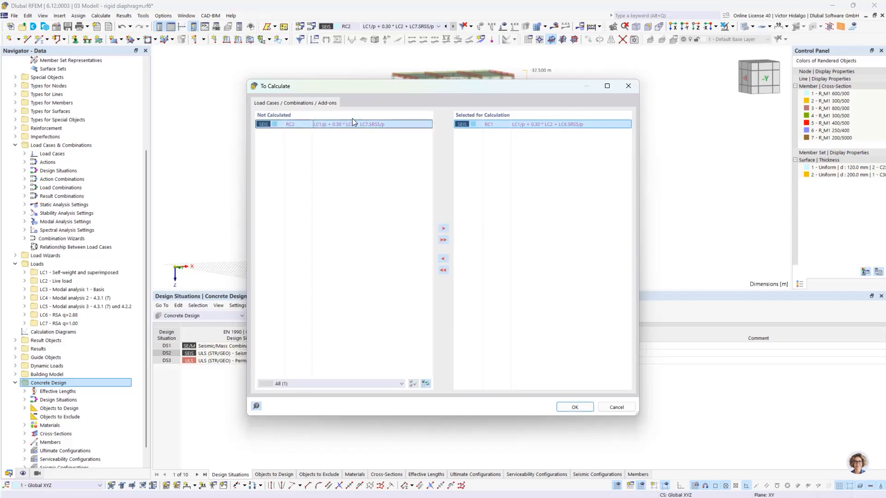
{"action": "left_click", "coordinate": [614, 407]}
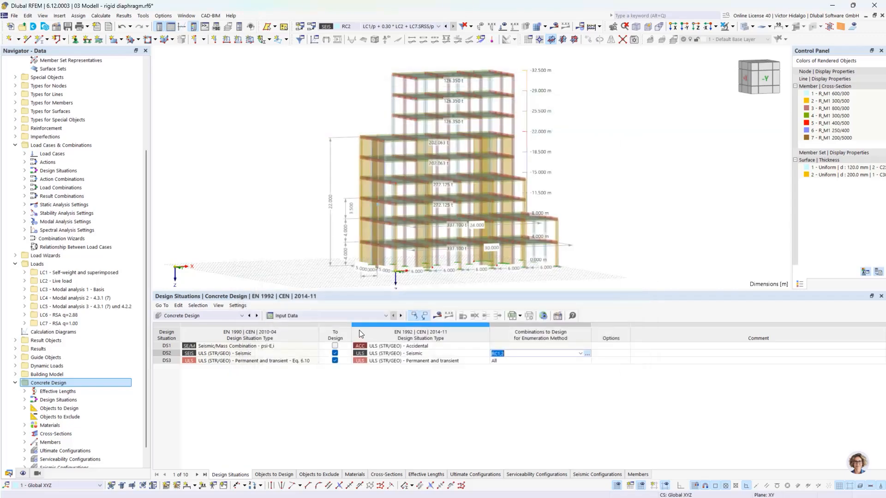
{"action": "left_click", "coordinate": [337, 316]}
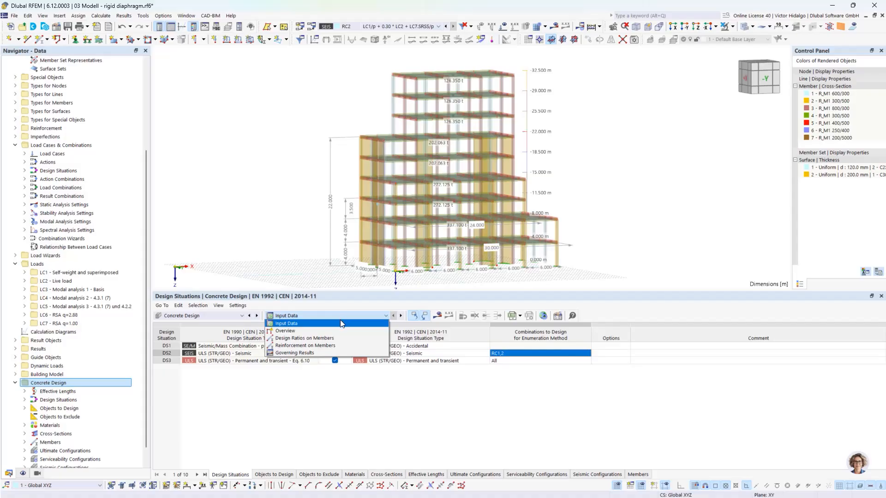
{"action": "left_click", "coordinate": [336, 337]}
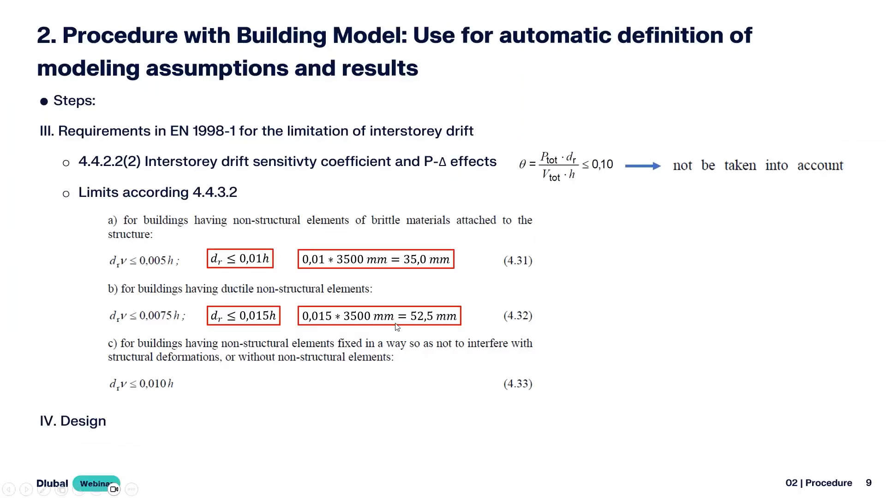
Advance the slideshow to slide 10, 'Procedure without Building Model add-on'.
{"action": "key", "text": "Right"}
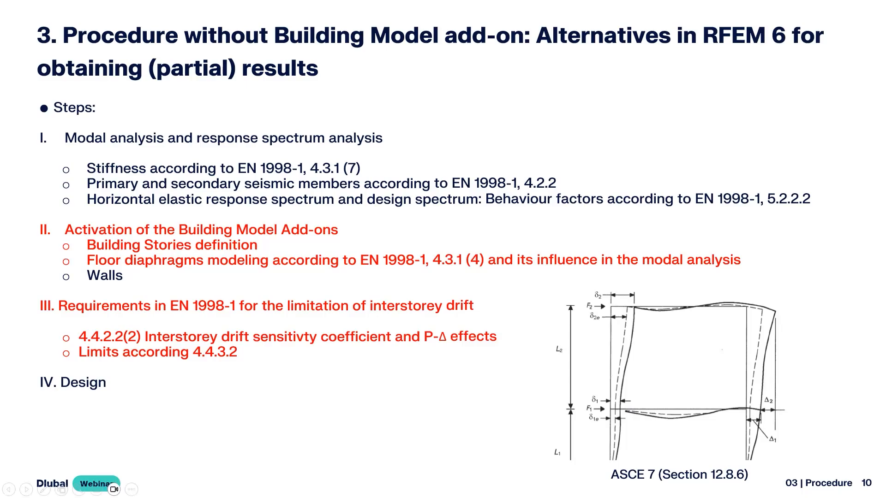
Bring the Building Model window forward and enlarge its story actions table.
{"action": "key", "text": "alt+Tab"}
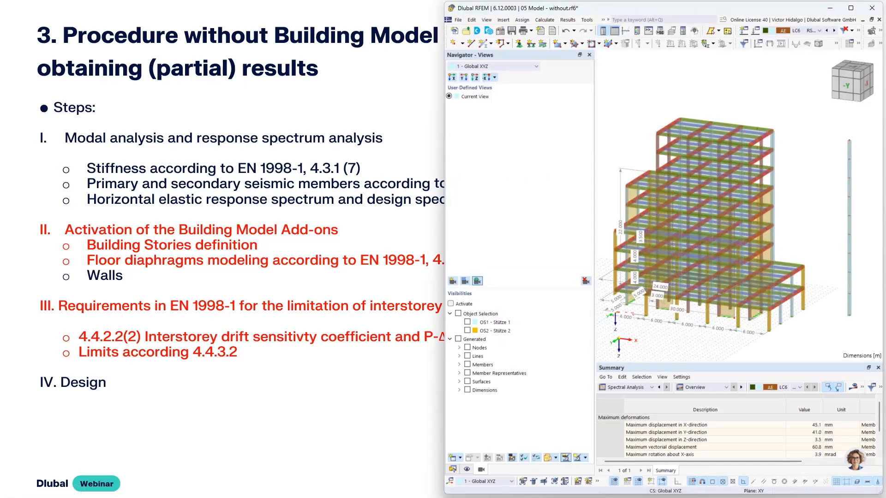
{"action": "key", "text": "alt+Tab"}
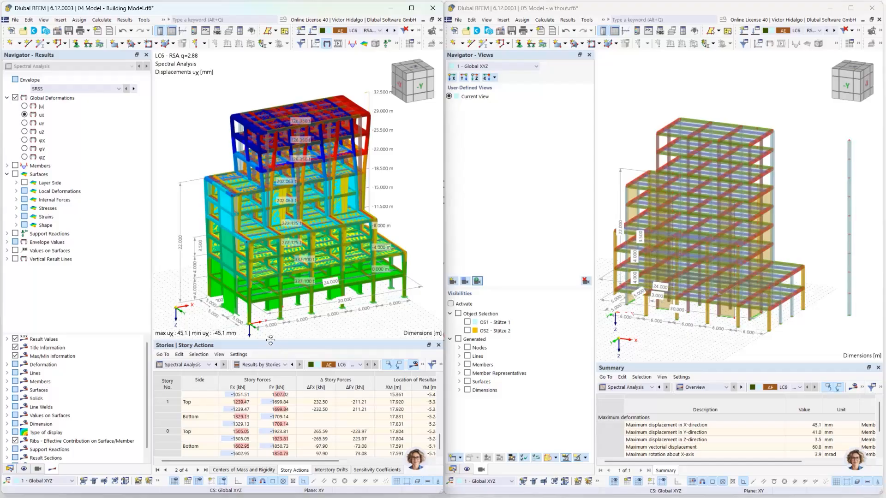
{"action": "left_click_drag", "start_coordinate": [271, 340], "coordinate": [270, 283]}
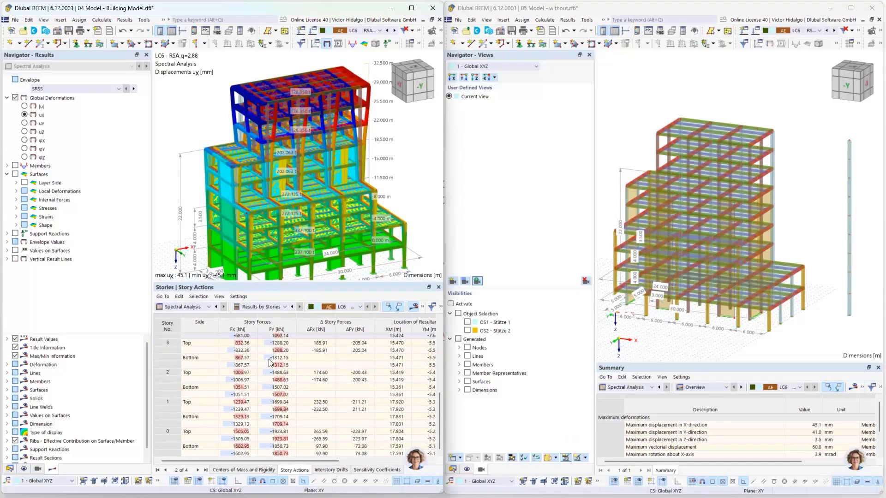
Maximize the 05 Model window and open Edit Member for result beam 648.
{"action": "left_click", "coordinate": [827, 248]}
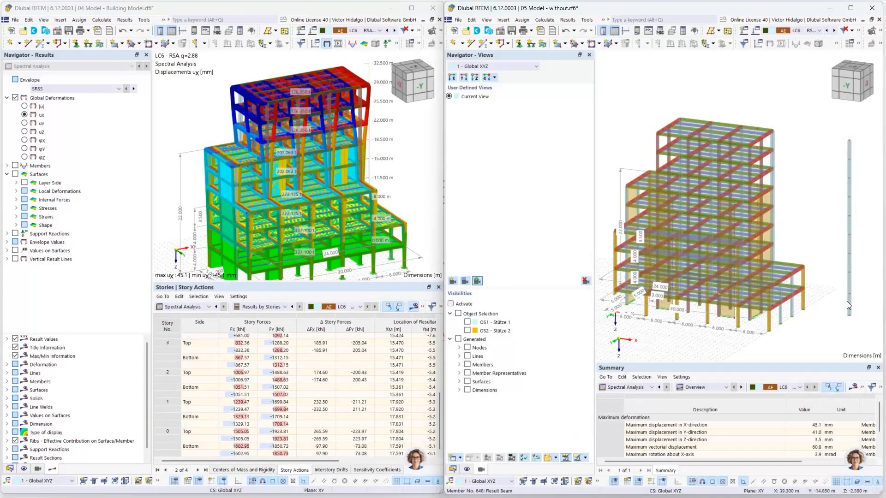
{"action": "left_click", "coordinate": [851, 9]}
{"action": "scroll", "coordinate": [636, 316], "scroll_direction": "up", "scroll_amount": 3}
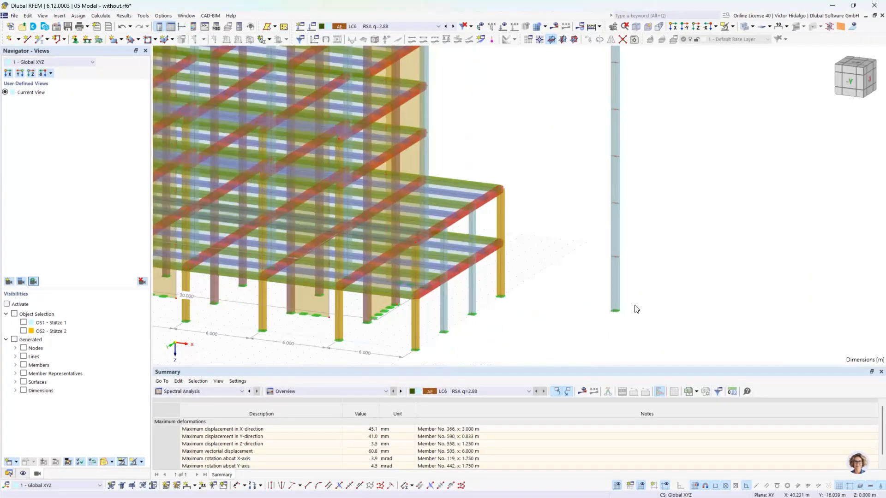
{"action": "scroll", "coordinate": [633, 291], "scroll_direction": "down", "scroll_amount": 2}
{"action": "scroll", "coordinate": [634, 274], "scroll_direction": "up", "scroll_amount": 3}
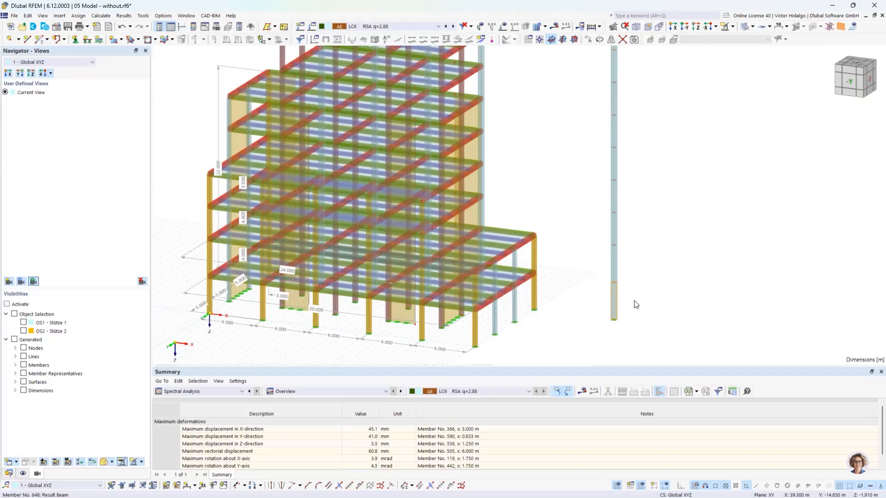
{"action": "double_click", "coordinate": [634, 304]}
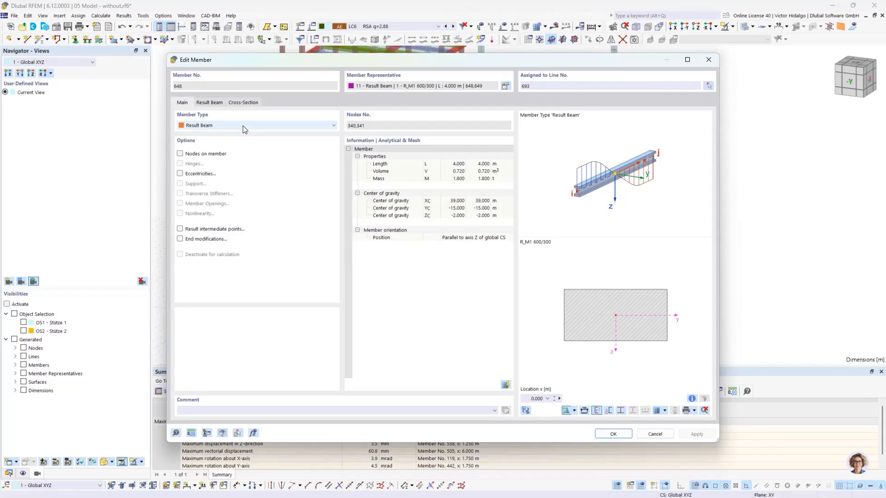
Check the Result Beam integration type and view its integrated surfaces 1, 8, 15, 31, 39, 46.
{"action": "left_click", "coordinate": [211, 102]}
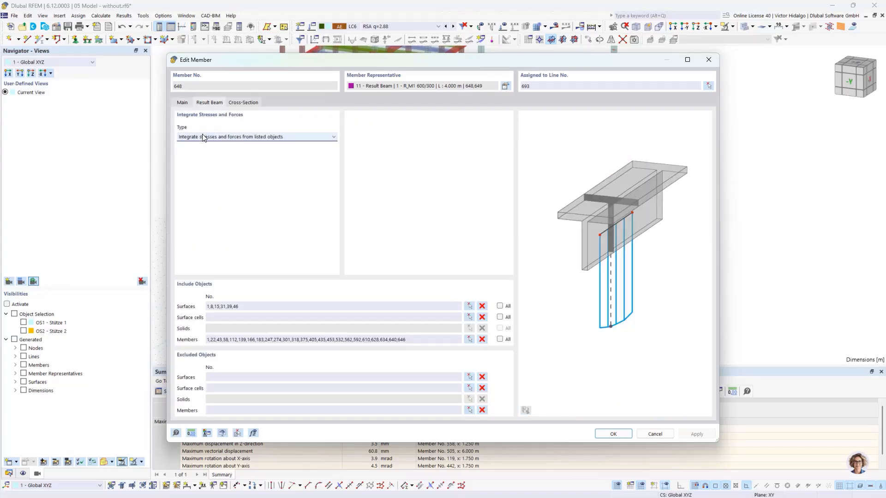
{"action": "left_click", "coordinate": [216, 137]}
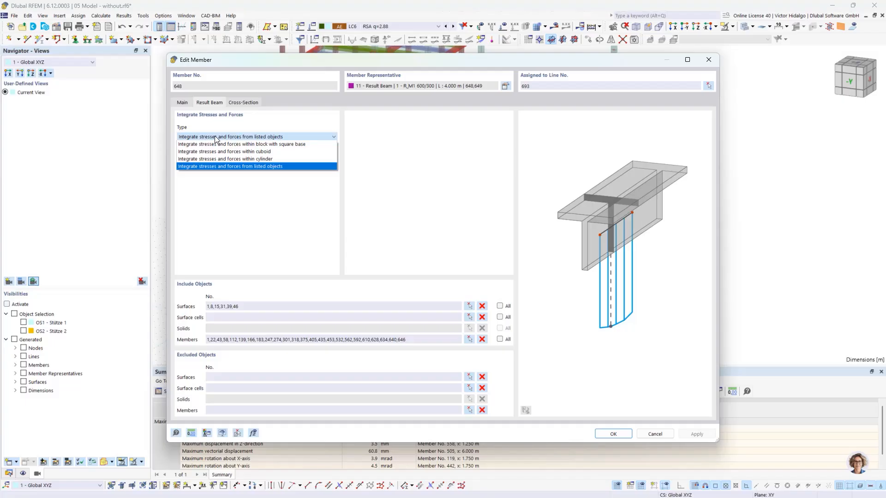
{"action": "left_click", "coordinate": [214, 136]}
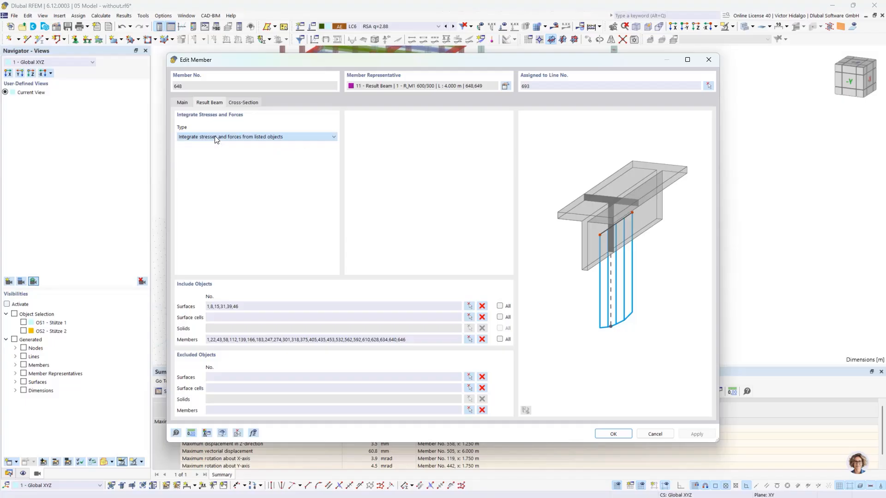
{"action": "left_click", "coordinate": [470, 305]}
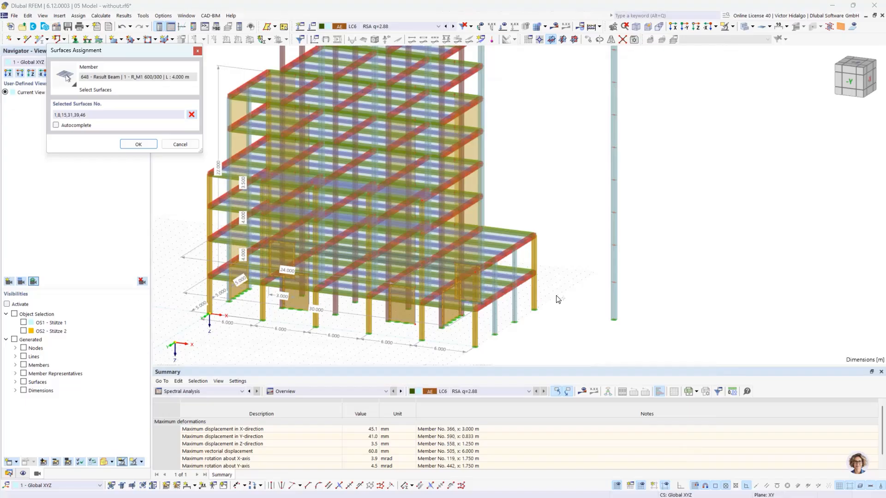
{"action": "middle_click_drag", "start_coordinate": [558, 274], "coordinate": [491, 318], "text": "ctrl"}
{"action": "mouse_move", "coordinate": [358, 315]}
{"action": "middle_mouse_down", "text": "ctrl"}
{"action": "mouse_move", "coordinate": [360, 323]}
{"action": "mouse_move", "coordinate": [355, 315]}
{"action": "middle_mouse_up", "text": "ctrl"}
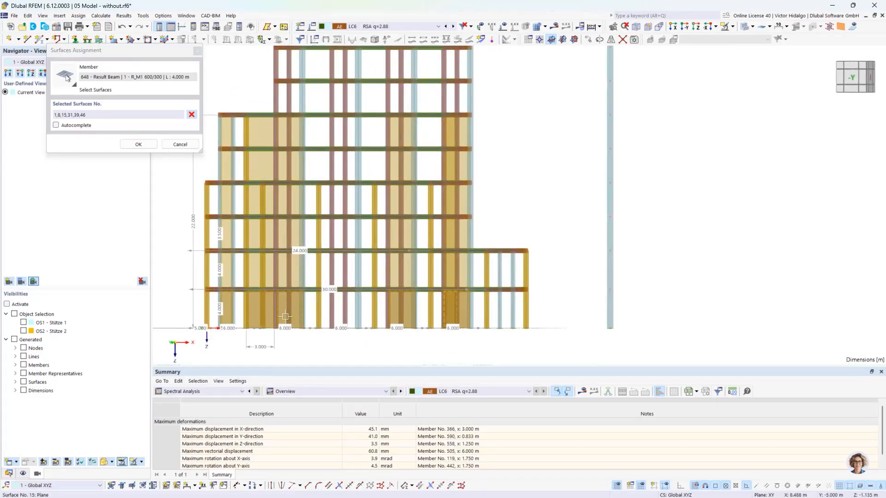
{"action": "middle_click_drag", "start_coordinate": [611, 324], "coordinate": [600, 331], "text": "ctrl"}
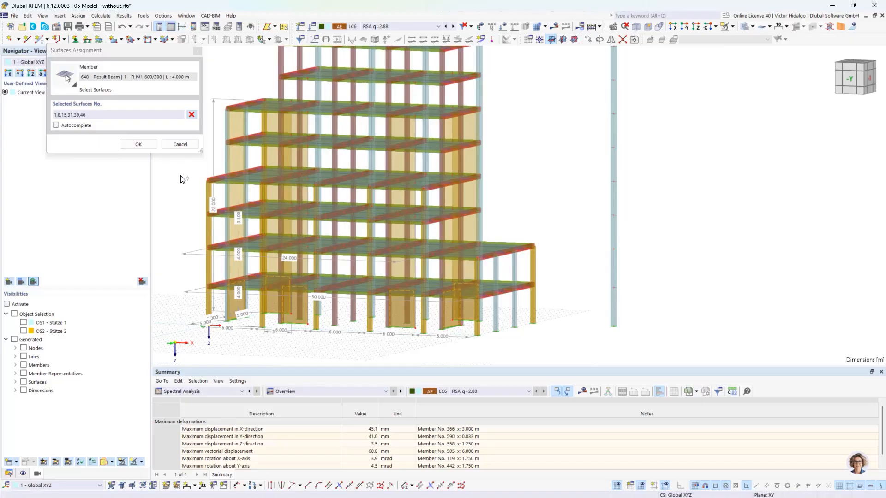
{"action": "left_click", "coordinate": [180, 144]}
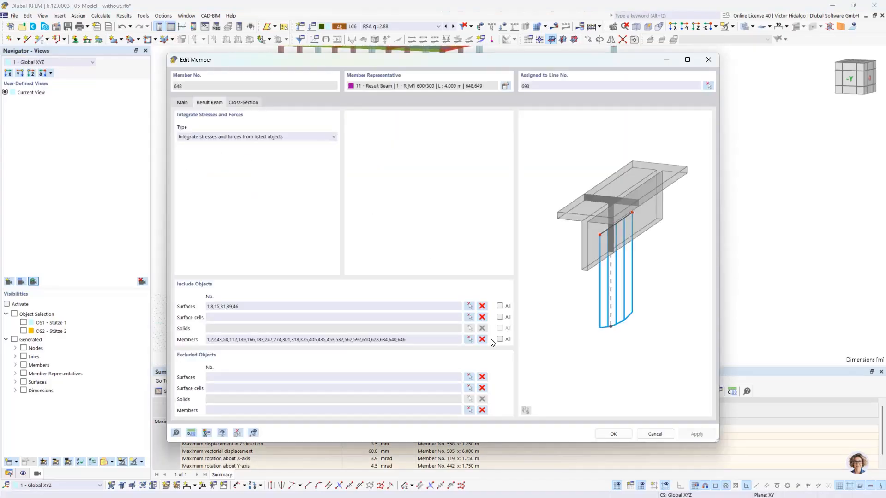
View the result beam's integrated members, then cancel the Edit Member dialog.
{"action": "left_click", "coordinate": [469, 340]}
{"action": "middle_click_drag", "start_coordinate": [528, 329], "coordinate": [547, 320], "text": "ctrl"}
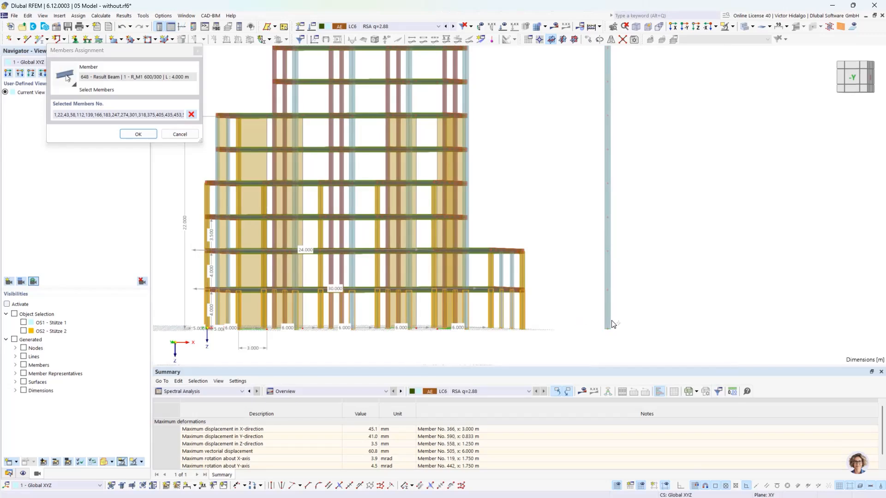
{"action": "left_click", "coordinate": [178, 134]}
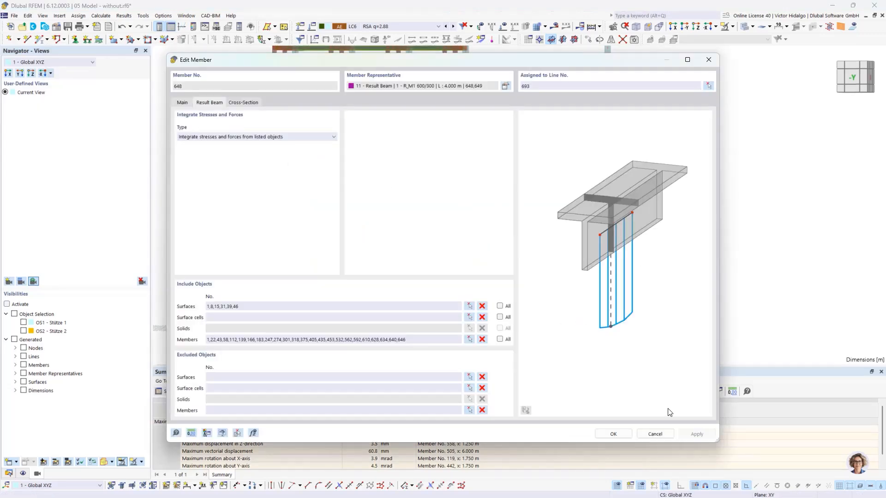
{"action": "left_click", "coordinate": [655, 434]}
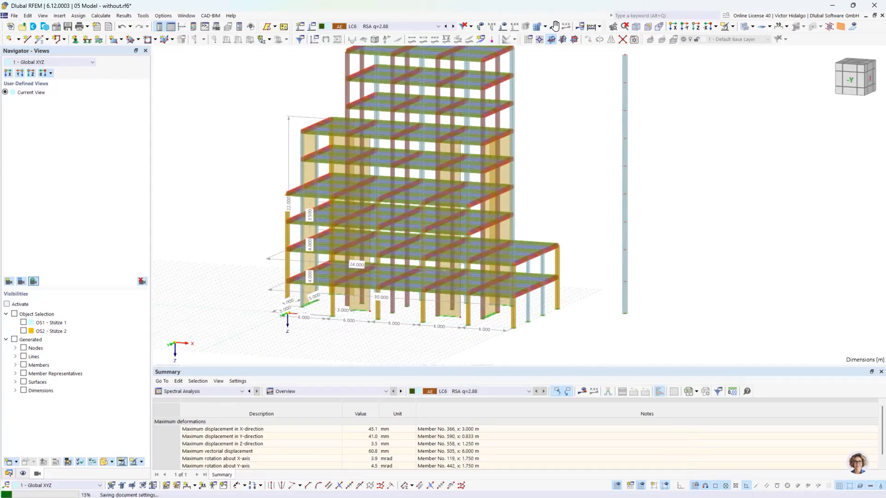
Show Vy results and isolate the bottom result beam segment with its related objects.
{"action": "left_click", "coordinate": [555, 26]}
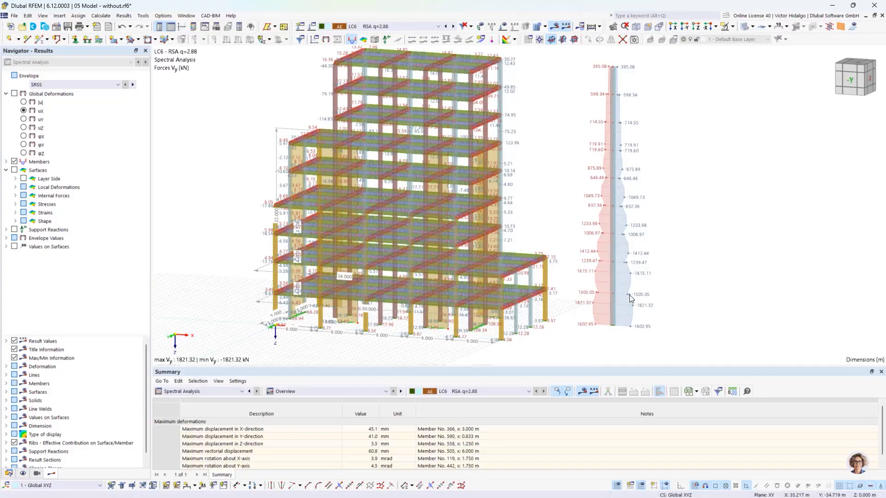
{"action": "left_click_drag", "start_coordinate": [579, 283], "coordinate": [632, 331]}
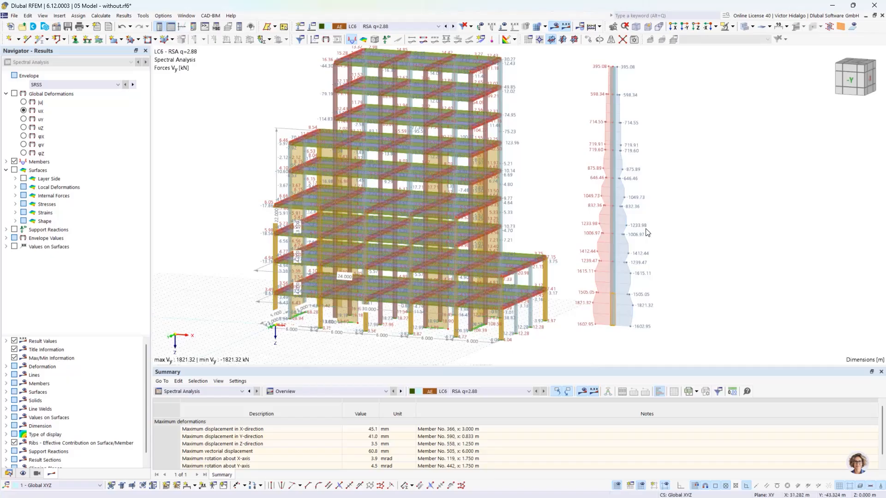
{"action": "left_click", "coordinate": [733, 27]}
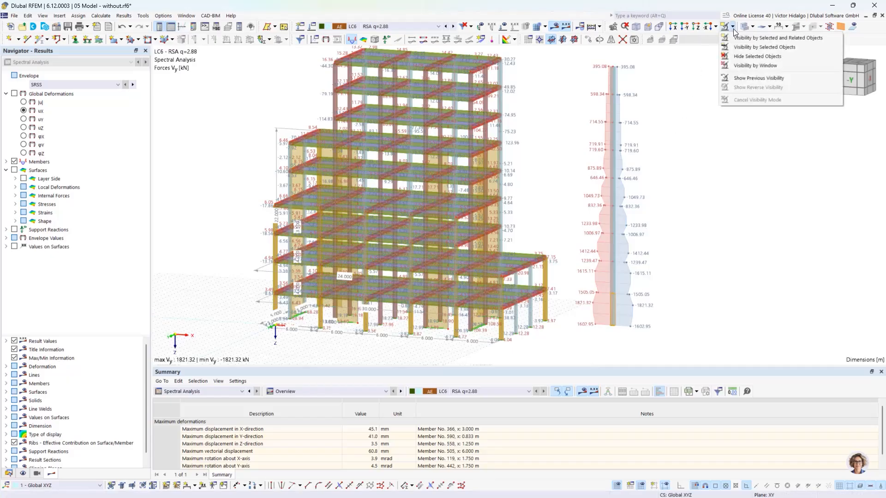
{"action": "left_click", "coordinate": [765, 38]}
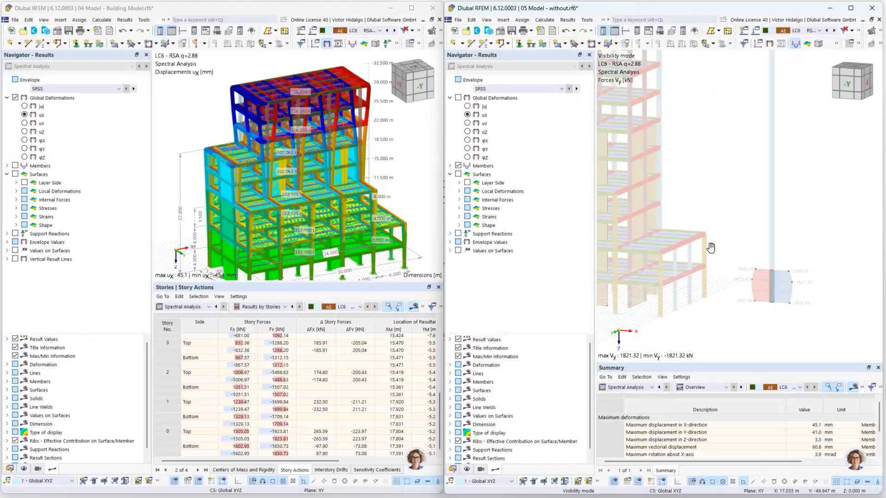
Highlight story Fy values 1507.02, -1602.95 and 1505.05 in the Story Actions table.
{"action": "scroll", "coordinate": [776, 289], "scroll_direction": "up", "scroll_amount": 3}
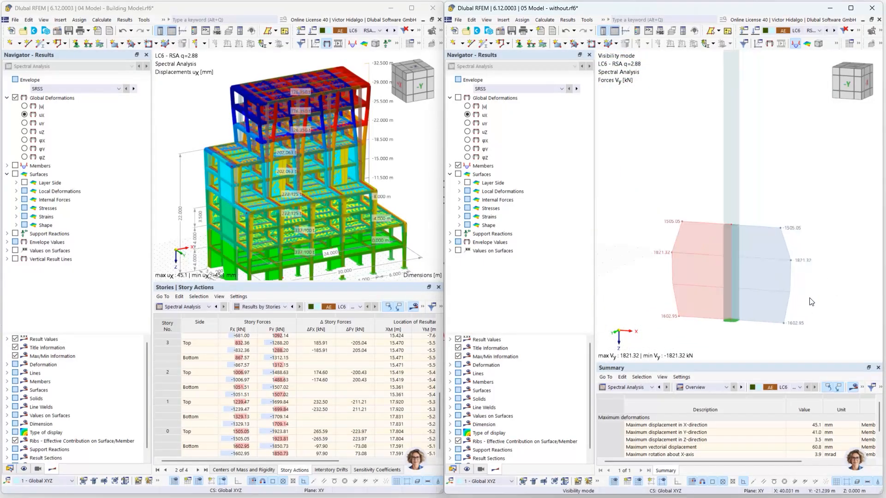
{"action": "left_click", "coordinate": [281, 395]}
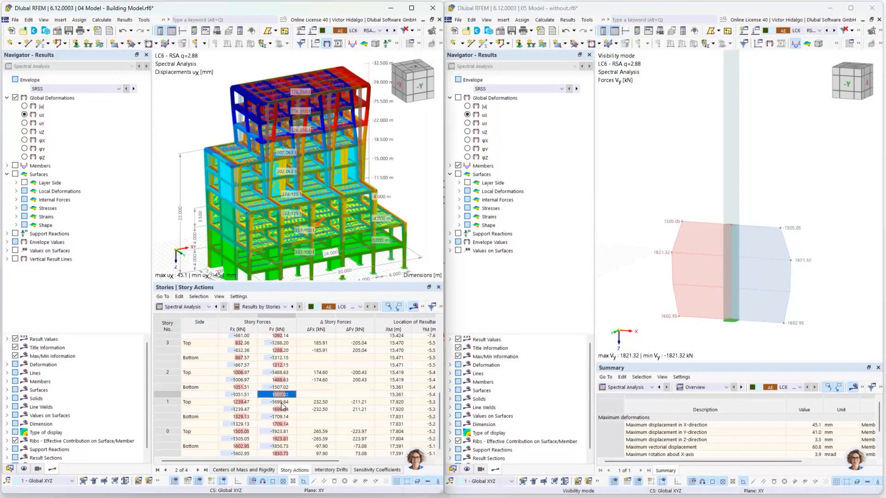
{"action": "left_click", "coordinate": [237, 455]}
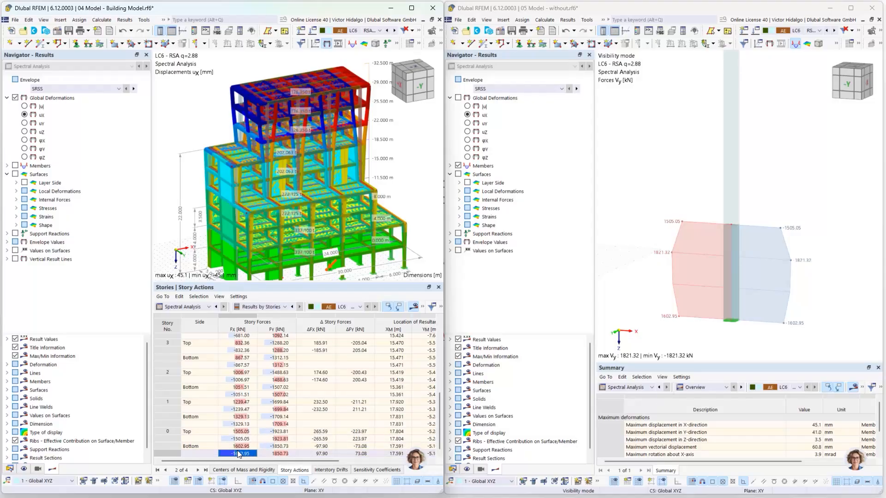
{"action": "left_click", "coordinate": [238, 431]}
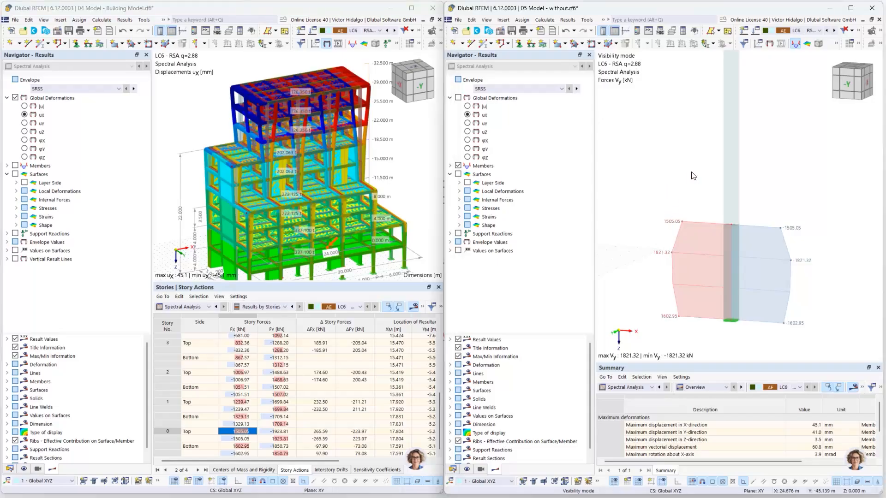
Display Vz shear forces on the result beam and rotate to view the diagram.
{"action": "left_click", "coordinate": [449, 166]}
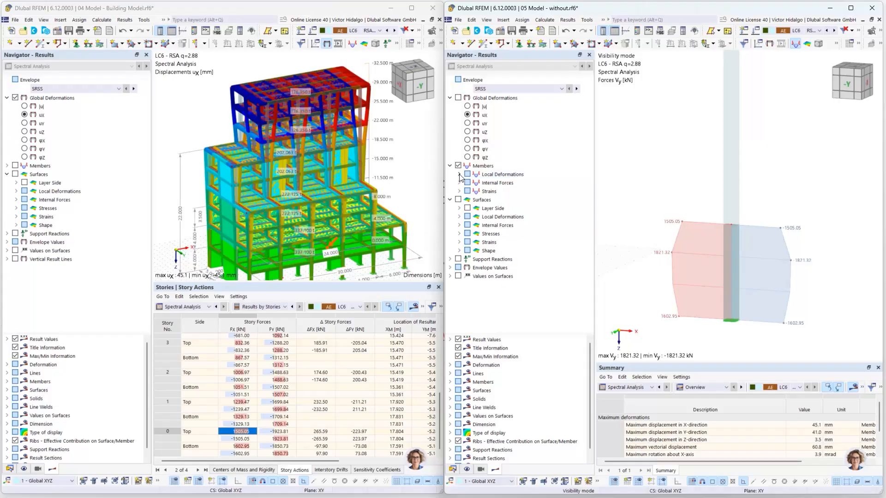
{"action": "left_click", "coordinate": [459, 183]}
{"action": "left_click", "coordinate": [477, 208]}
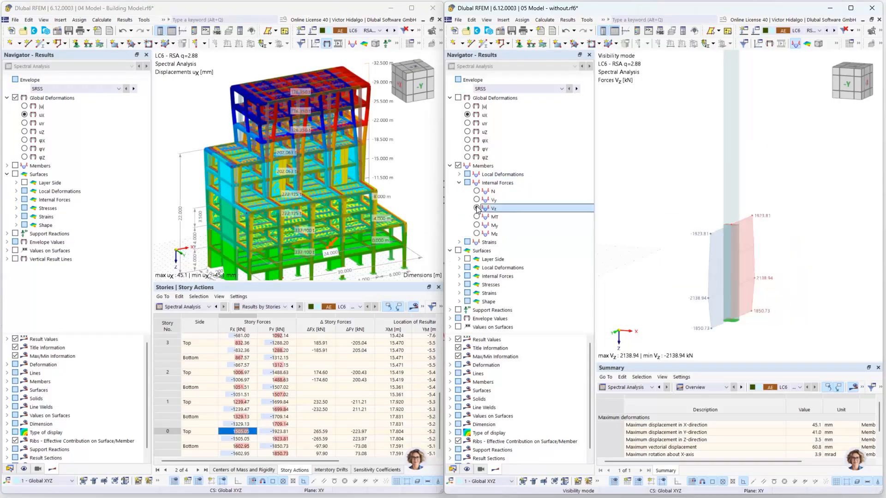
{"action": "middle_click_drag", "start_coordinate": [775, 312], "coordinate": [756, 310], "text": "ctrl"}
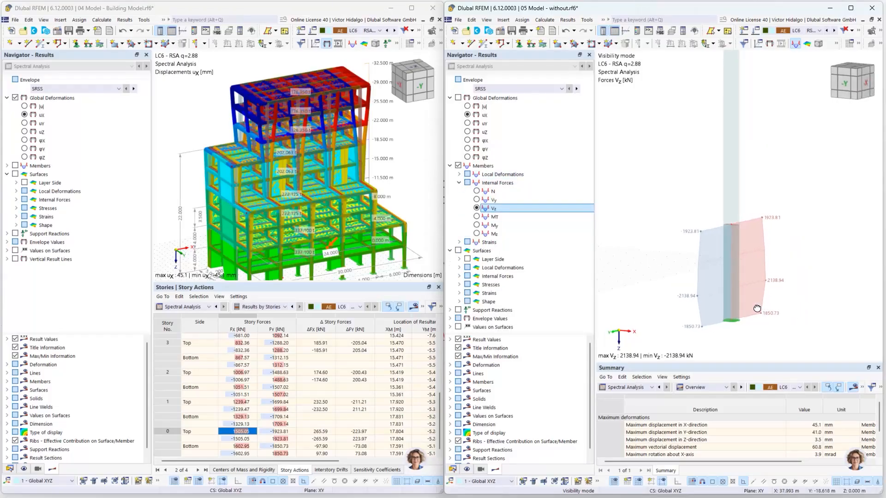
{"action": "scroll", "coordinate": [770, 313], "scroll_direction": "up", "scroll_amount": 1}
Highlight story 0 Fy values 1850.73 and 1923.81, then maximize the 04 Building Model window.
{"action": "left_click", "coordinate": [279, 453]}
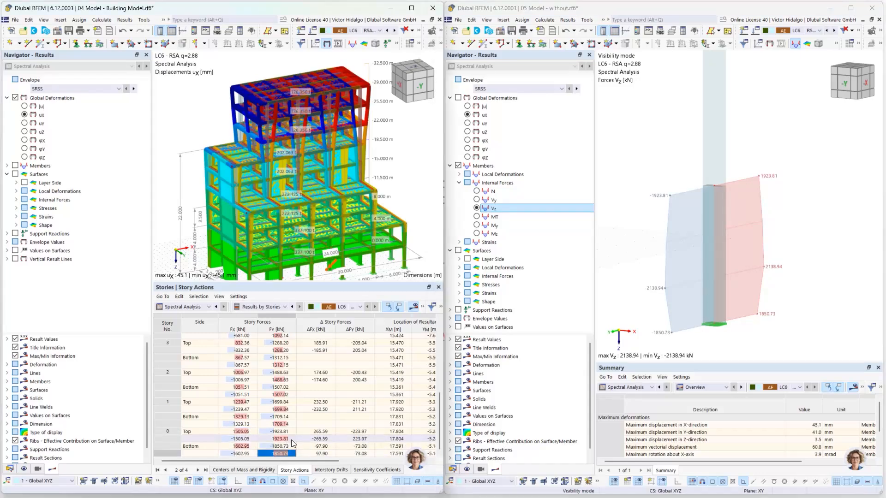
{"action": "left_click", "coordinate": [282, 439], "text": "ctrl"}
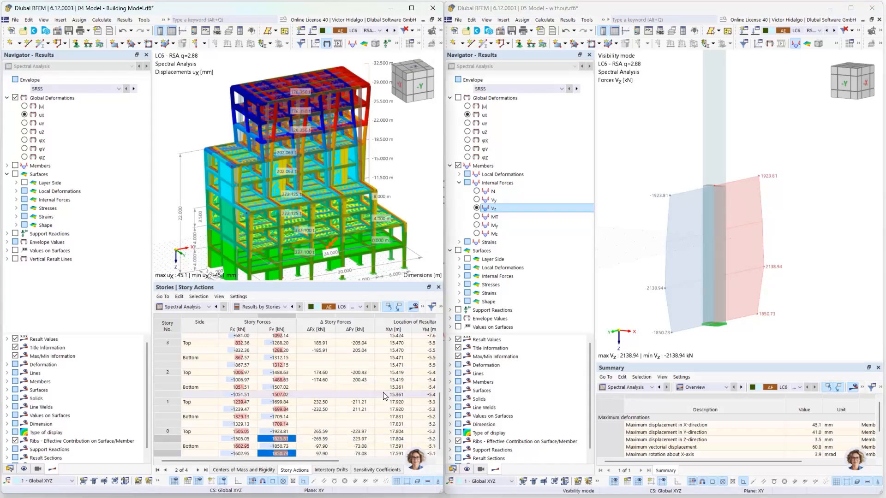
{"action": "scroll", "coordinate": [714, 273], "scroll_direction": "down", "scroll_amount": 5}
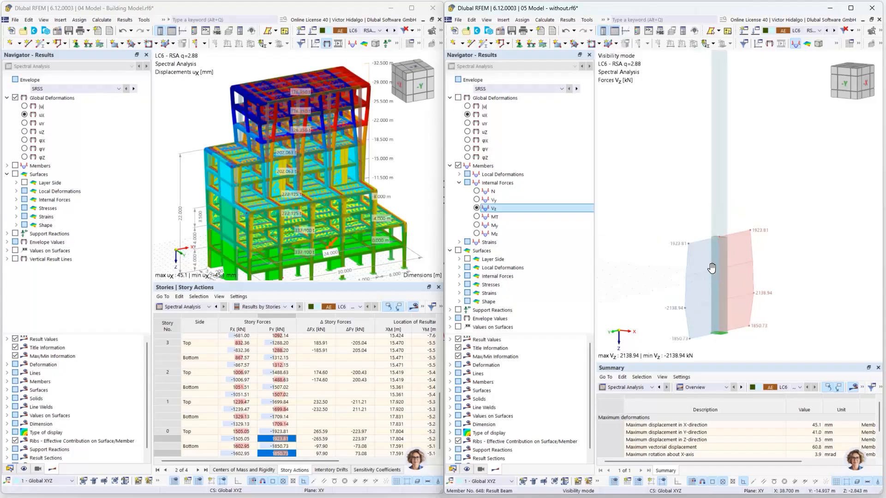
{"action": "scroll", "coordinate": [714, 262], "scroll_direction": "down", "scroll_amount": 5}
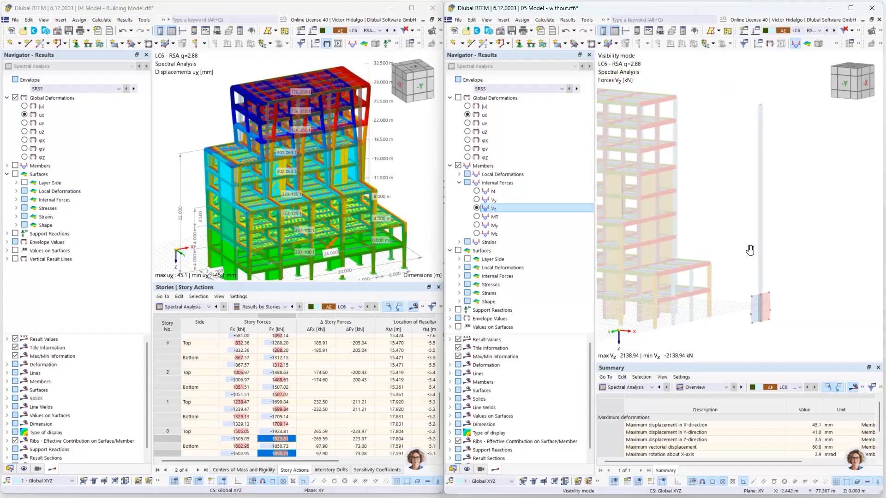
{"action": "left_click", "coordinate": [412, 8]}
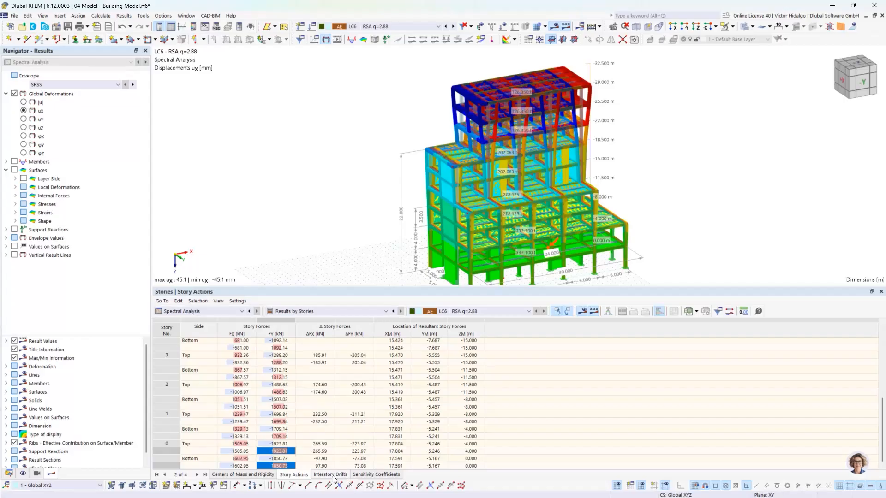
Browse sensitivity coefficients, interstory drifts and story actions tables, then return to the slideshow.
{"action": "left_click", "coordinate": [372, 475]}
{"action": "left_click", "coordinate": [333, 475]}
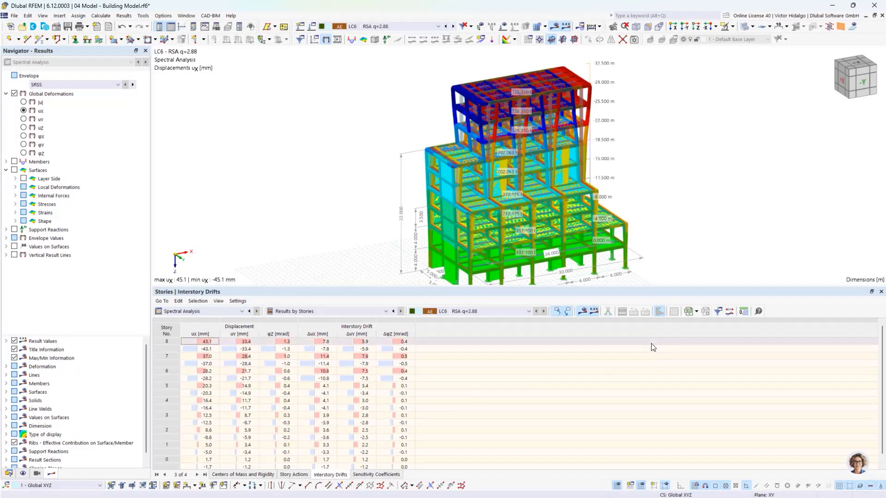
{"action": "left_click", "coordinate": [697, 312]}
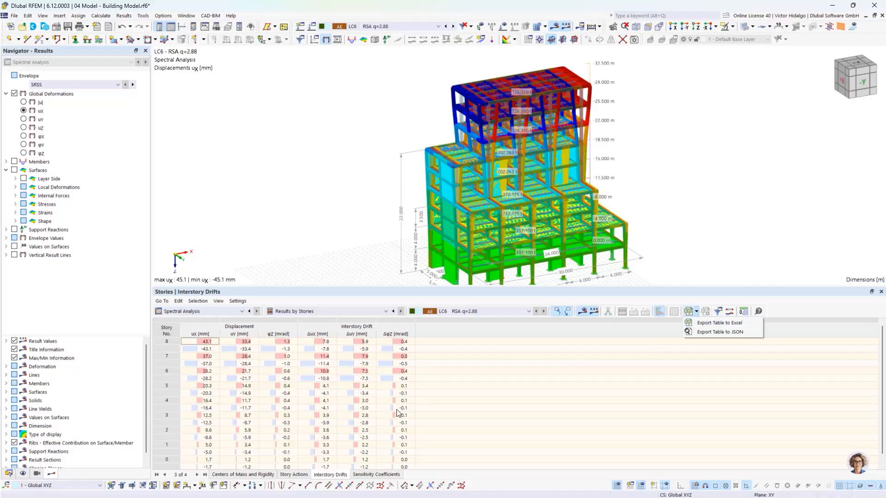
{"action": "left_click", "coordinate": [306, 475]}
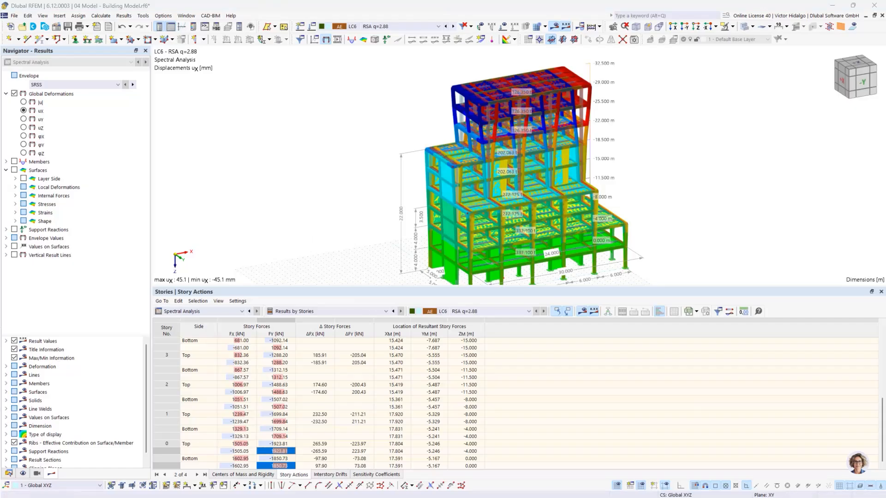
{"action": "key", "text": "alt+Tab"}
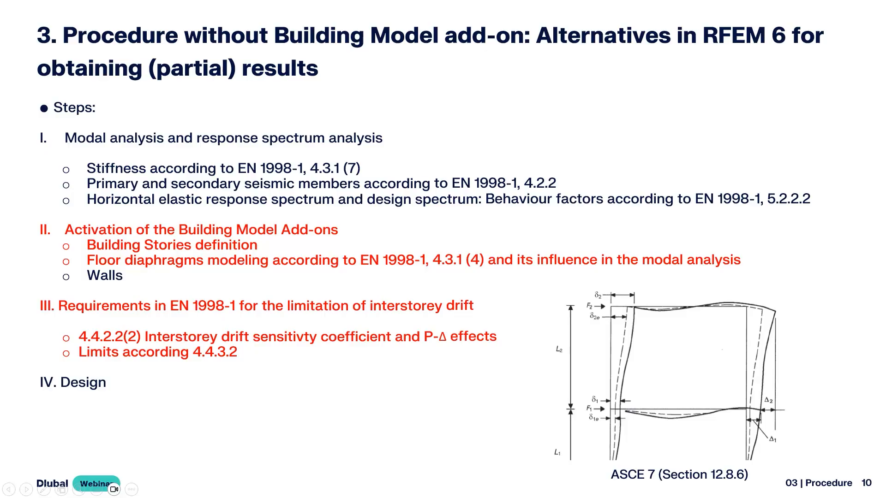
{"action": "key", "text": "alt+Tab"}
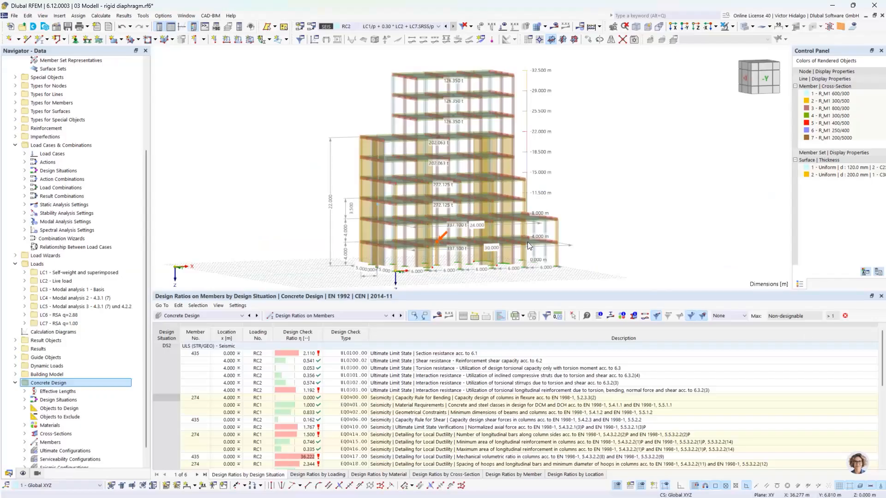
{"action": "mouse_move", "coordinate": [553, 197]}
{"action": "middle_mouse_down"}
{"action": "mouse_move", "coordinate": [540, 199]}
{"action": "mouse_move", "coordinate": [549, 189]}
{"action": "middle_mouse_up"}
{"action": "scroll", "coordinate": [551, 192], "scroll_direction": "down", "scroll_amount": 1}
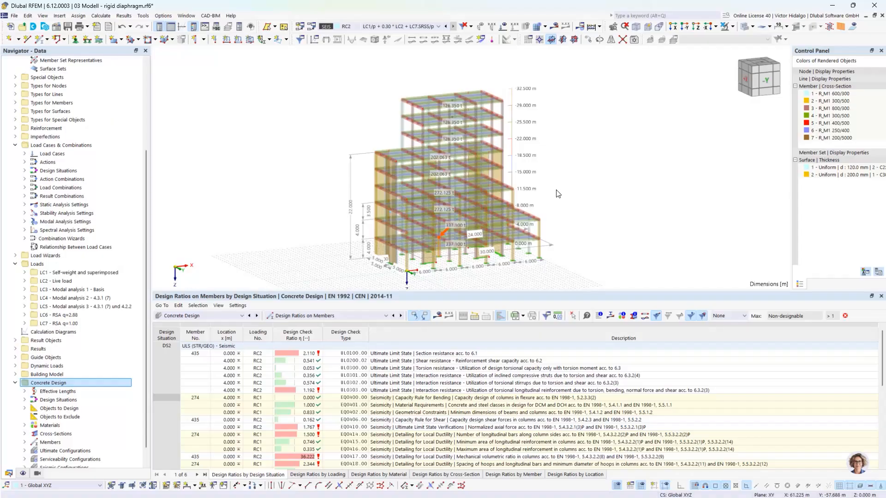
{"action": "scroll", "coordinate": [555, 193], "scroll_direction": "up", "scroll_amount": 1}
{"action": "left_click", "coordinate": [393, 27]}
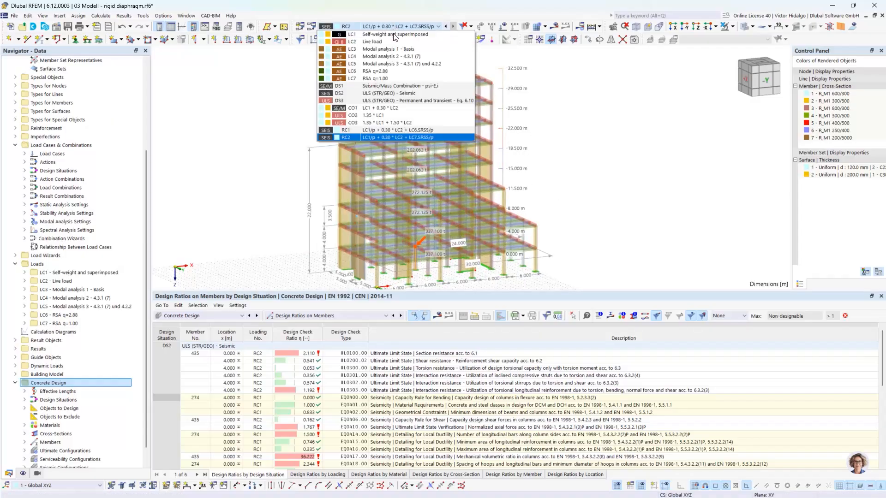
{"action": "left_click", "coordinate": [387, 29]}
{"action": "left_click", "coordinate": [312, 28]}
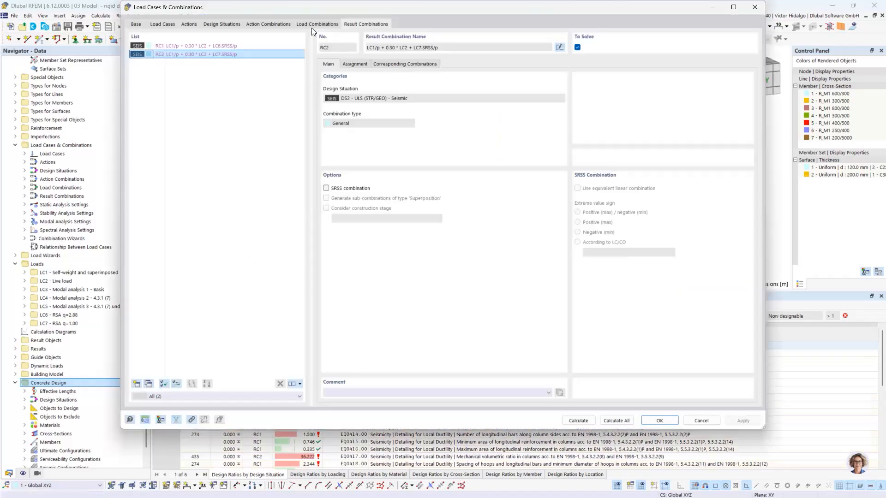
{"action": "left_click", "coordinate": [161, 23]}
{"action": "left_click", "coordinate": [194, 65]}
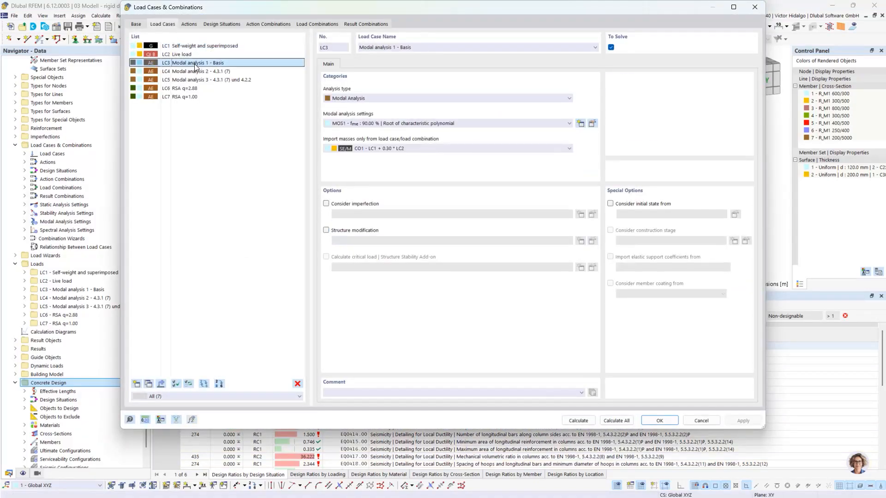
{"action": "left_click", "coordinate": [200, 73], "text": "ctrl"}
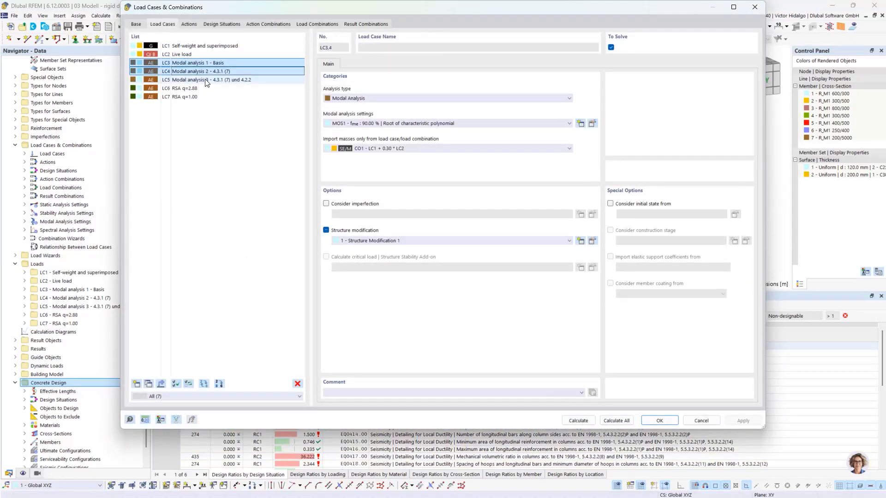
{"action": "left_click", "coordinate": [206, 80]}
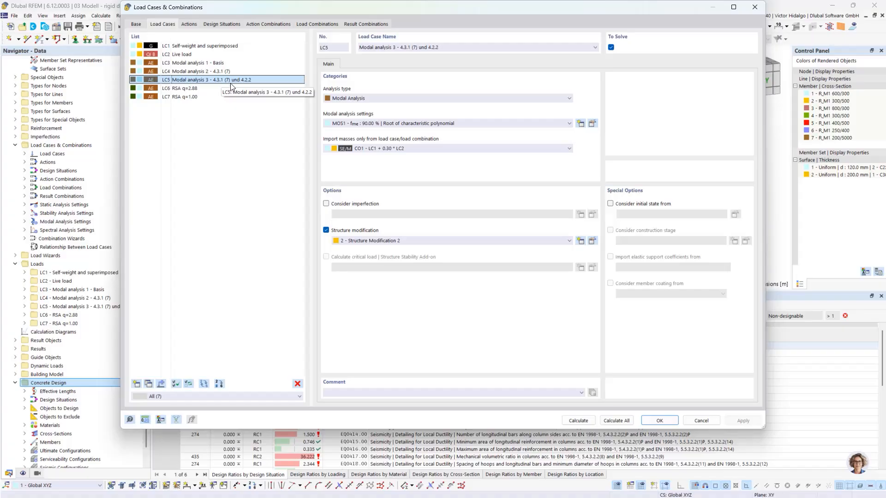
{"action": "left_click", "coordinate": [204, 90]}
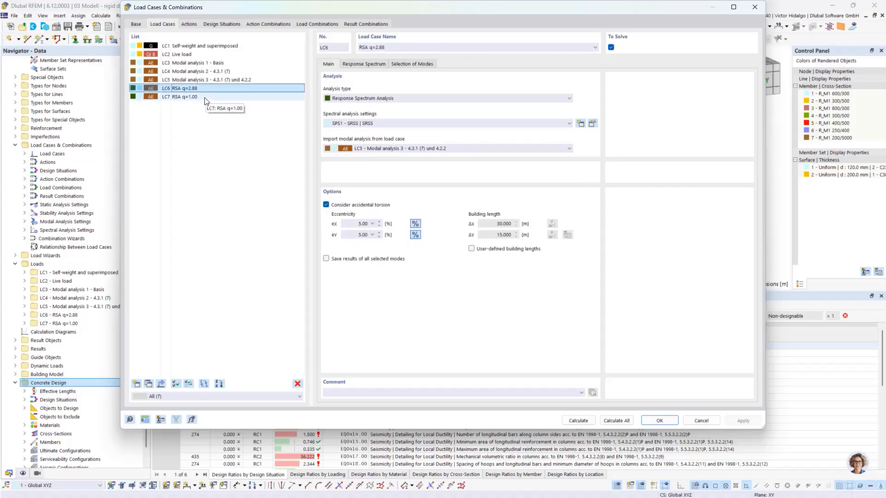
{"action": "left_click", "coordinate": [205, 99]}
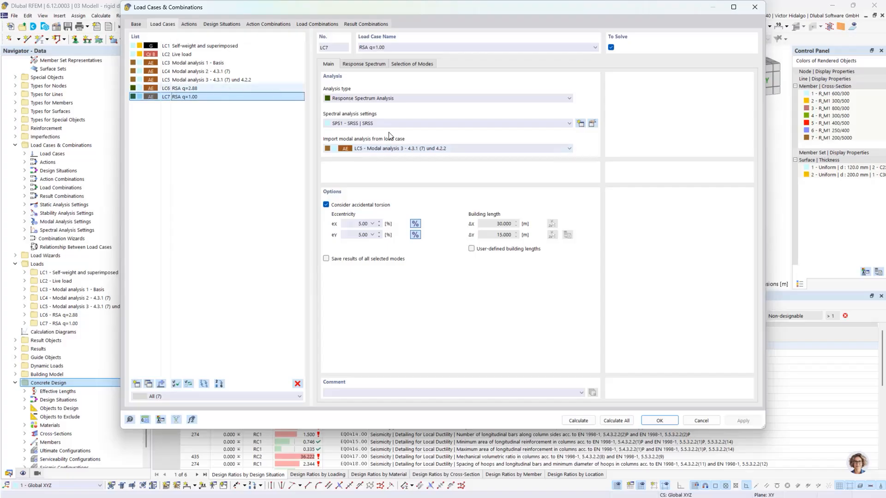
{"action": "left_click", "coordinate": [702, 420]}
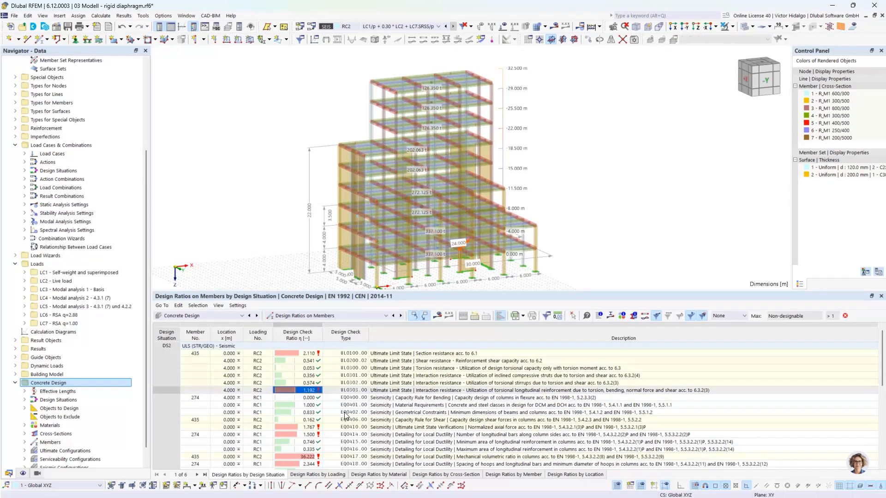
Locate member 435's EQ0410.00 normalized axial force check in the model, keeping combination RC2 selected.
{"action": "left_click", "coordinate": [333, 428]}
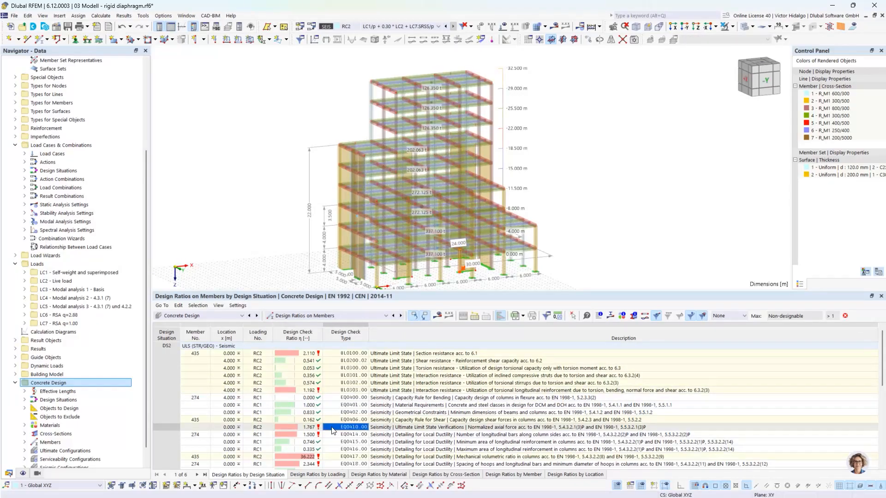
{"action": "middle_click_drag", "start_coordinate": [616, 255], "coordinate": [630, 238]}
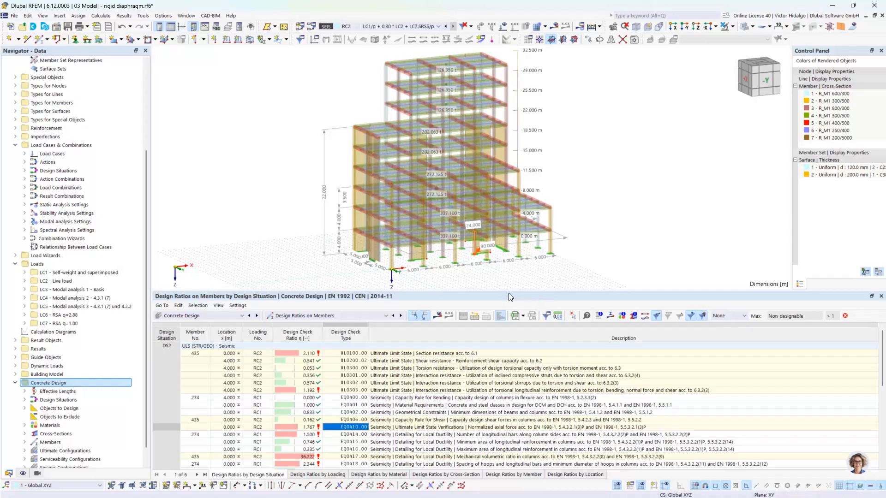
{"action": "scroll", "coordinate": [517, 252], "scroll_direction": "up", "scroll_amount": 4}
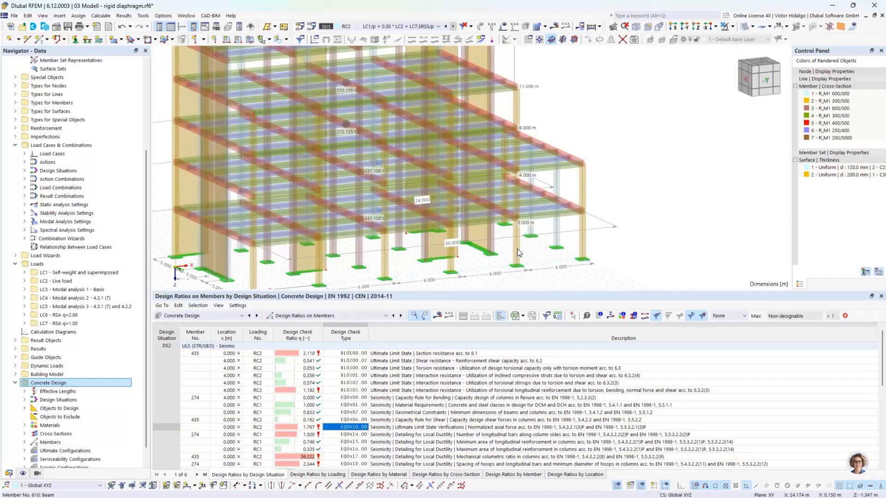
{"action": "scroll", "coordinate": [514, 248], "scroll_direction": "down", "scroll_amount": 4}
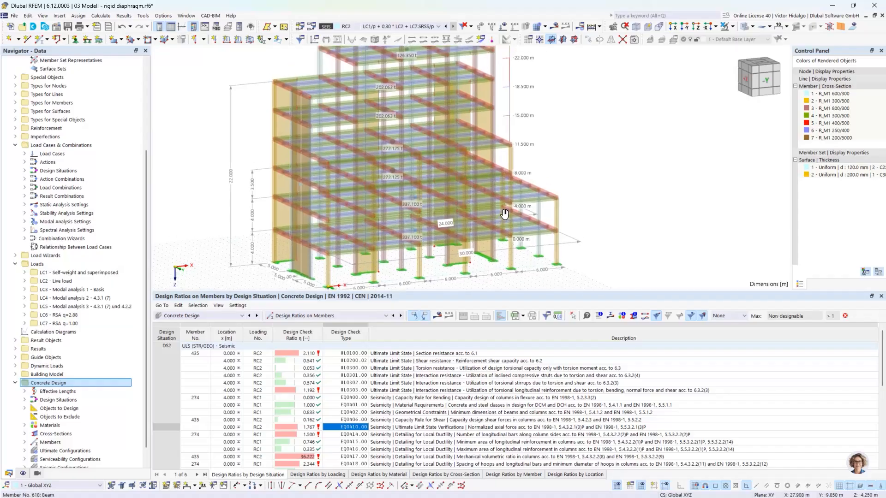
{"action": "left_click", "coordinate": [366, 27]}
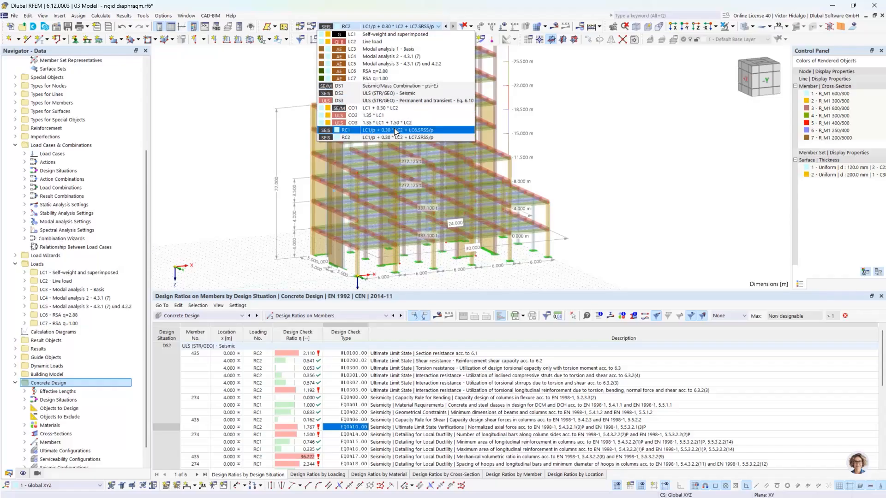
{"action": "left_click", "coordinate": [628, 182]}
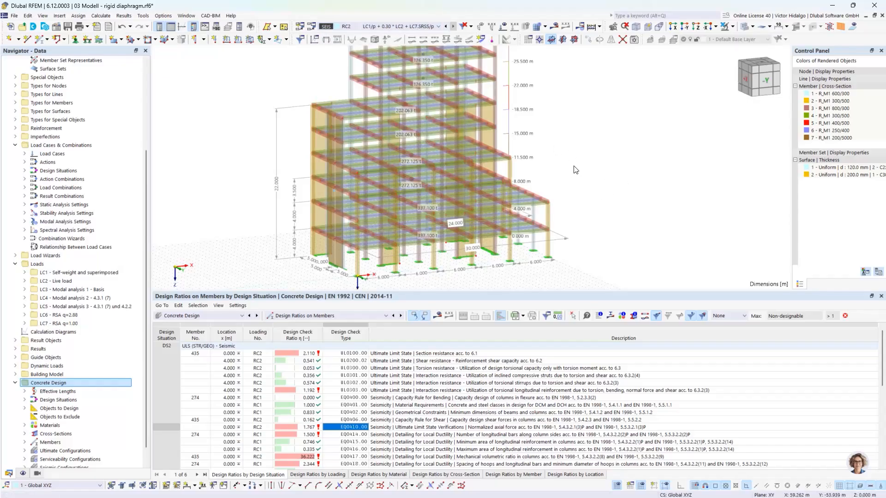
Shrink the results table to enlarge the 3-D view, then reopen the Edit Model - Base Data dialog.
{"action": "left_click_drag", "start_coordinate": [585, 292], "coordinate": [588, 315]}
{"action": "scroll", "coordinate": [600, 232], "scroll_direction": "down", "scroll_amount": 1}
{"action": "middle_click_drag", "start_coordinate": [593, 205], "coordinate": [595, 212]}
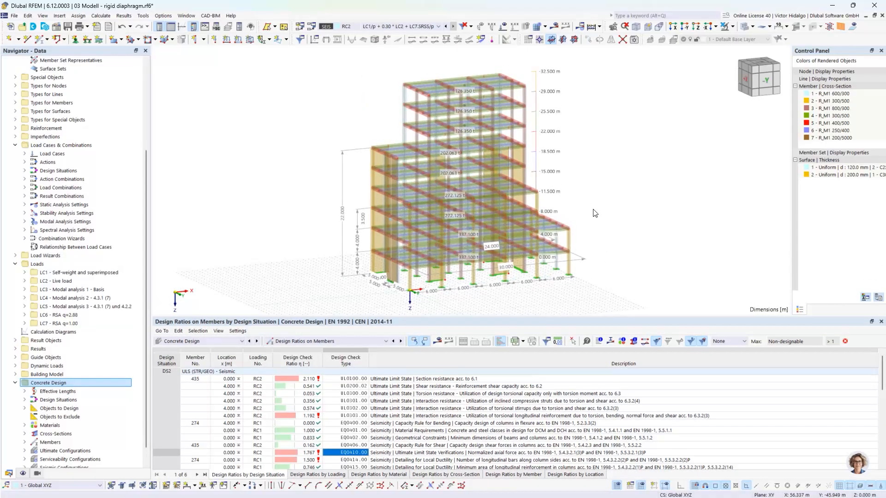
{"action": "left_click", "coordinate": [57, 30]}
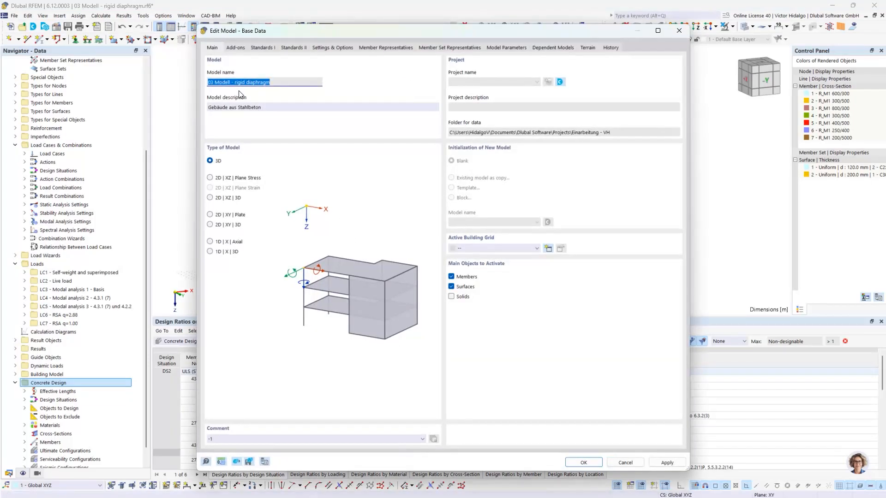
{"action": "left_click", "coordinate": [238, 49]}
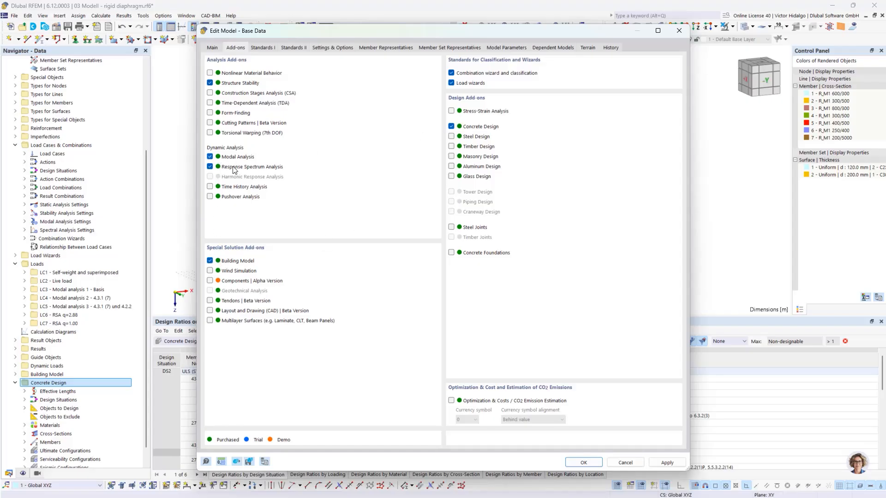
{"action": "left_click", "coordinate": [633, 464]}
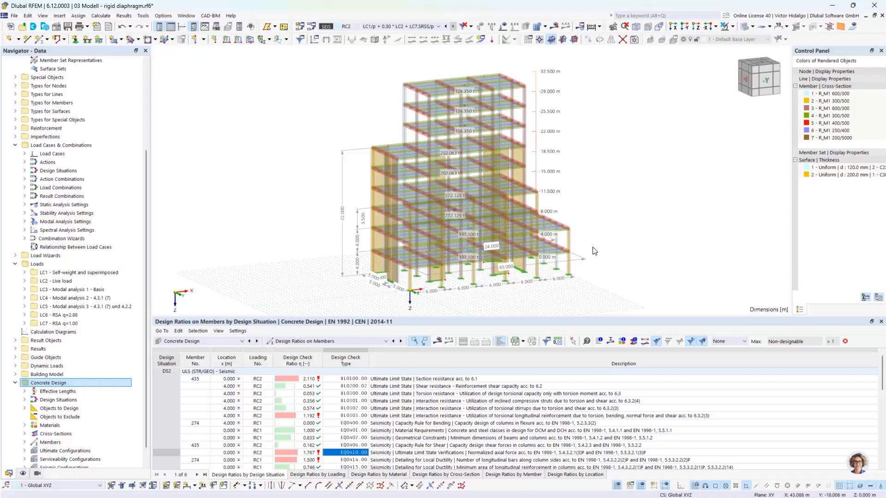
{"action": "middle_click_drag", "start_coordinate": [614, 221], "coordinate": [604, 229]}
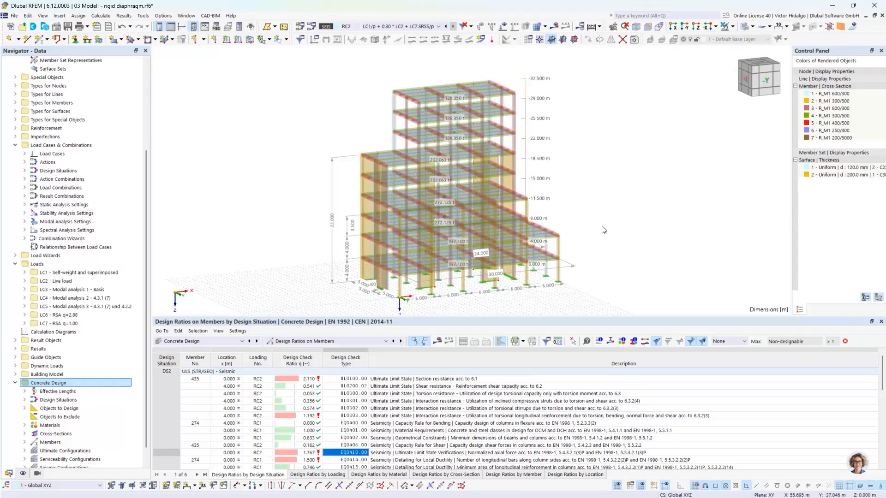